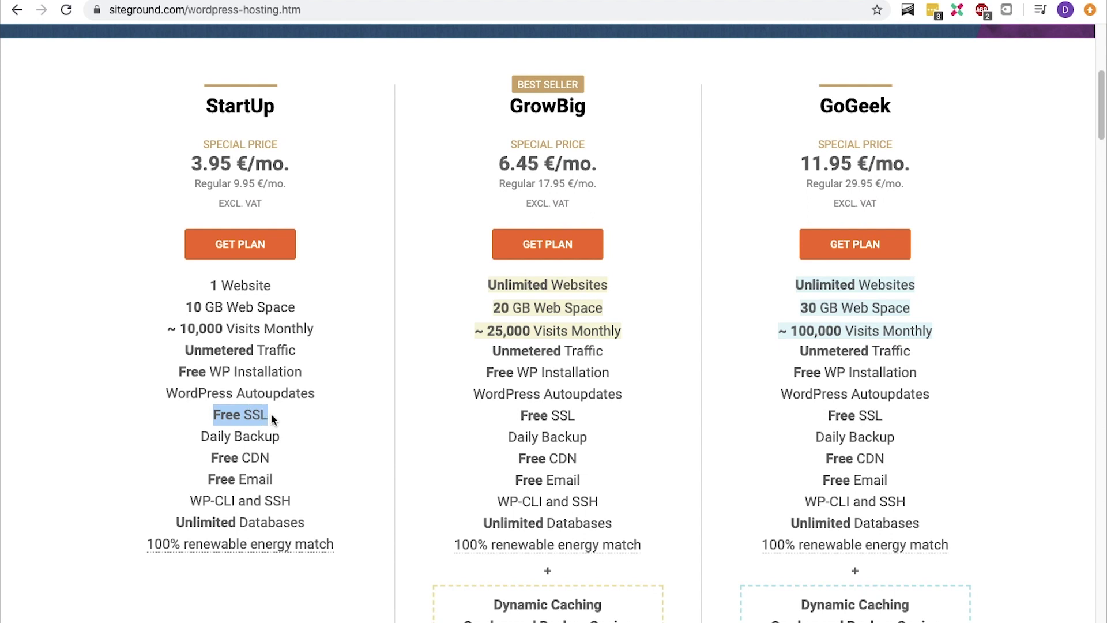
Highlight StartUp's Free SSL, Daily Backup and 10 GB Web Space features, then choose the StartUp plan
{"action": "left_click_drag", "start_coordinate": [209, 479], "coordinate": [283, 483]}
{"action": "left_click_drag", "start_coordinate": [202, 437], "coordinate": [280, 438]}
{"action": "left_click", "coordinate": [191, 306]}
{"action": "left_click_drag", "start_coordinate": [191, 306], "coordinate": [297, 312]}
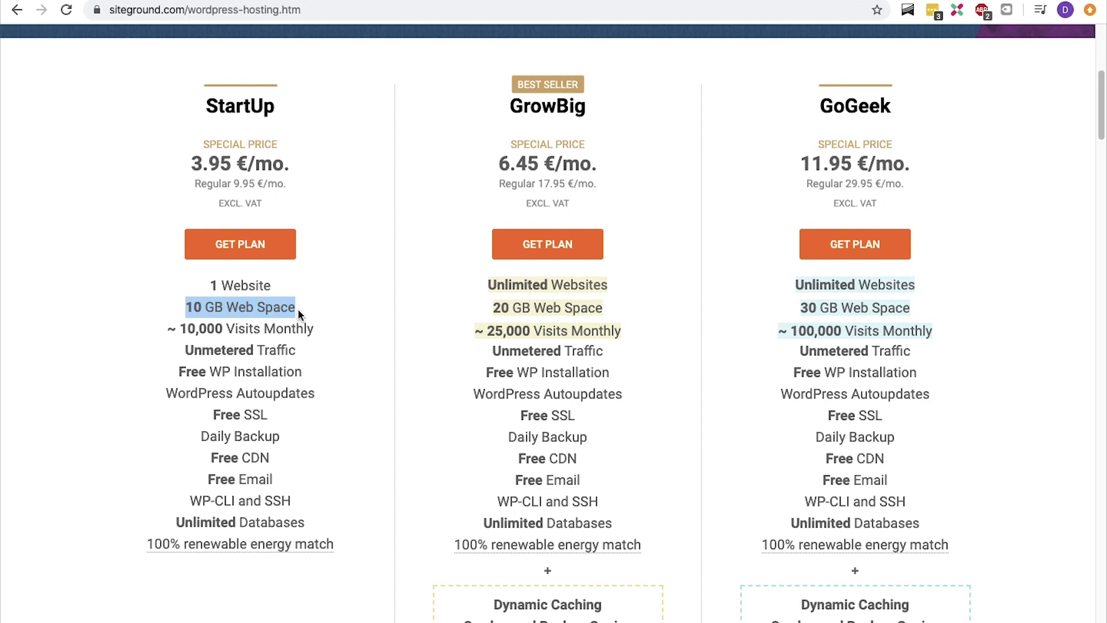
{"action": "left_click", "coordinate": [275, 249]}
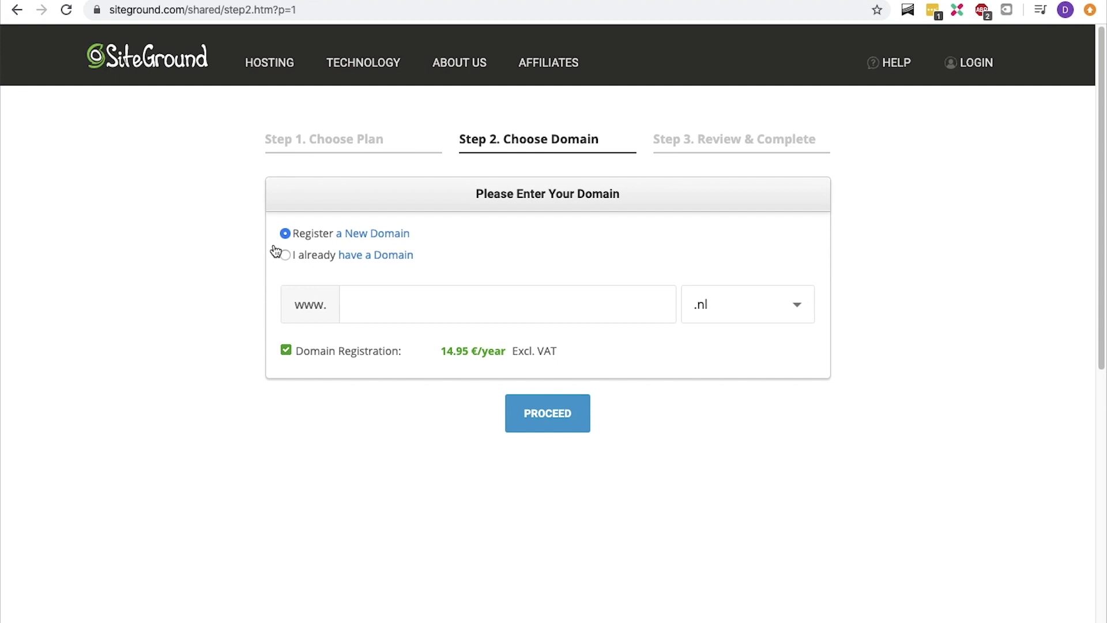
Register the domain howtocreateatestwebsite with the .com extension and proceed
{"action": "left_click", "coordinate": [595, 302]}
{"action": "type", "text": "howtocreateatestwebsite"}
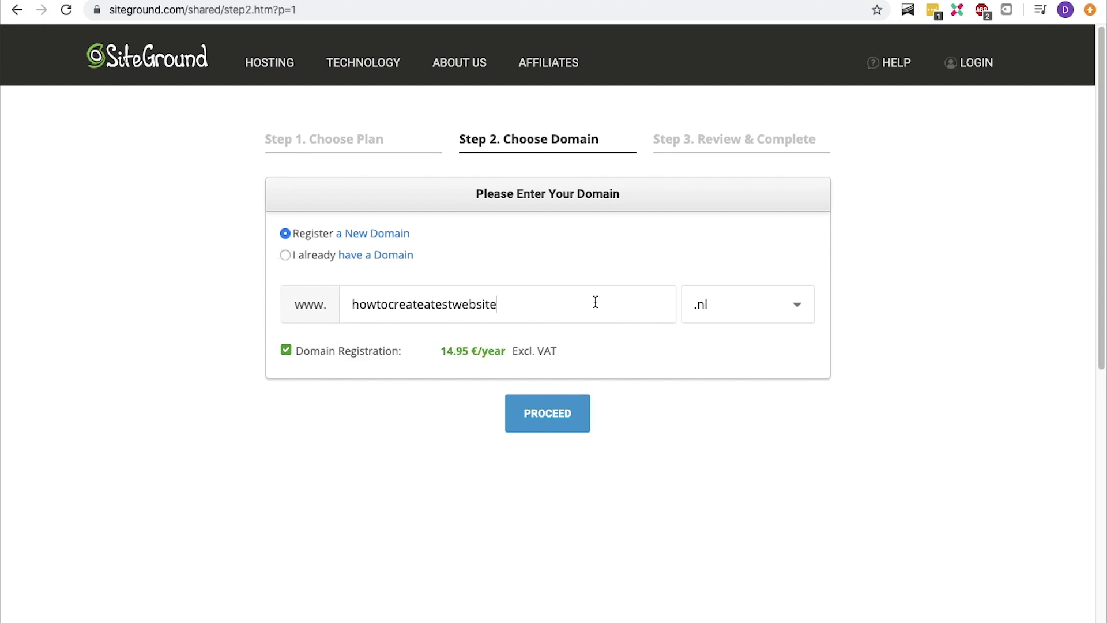
{"action": "left_click", "coordinate": [728, 305]}
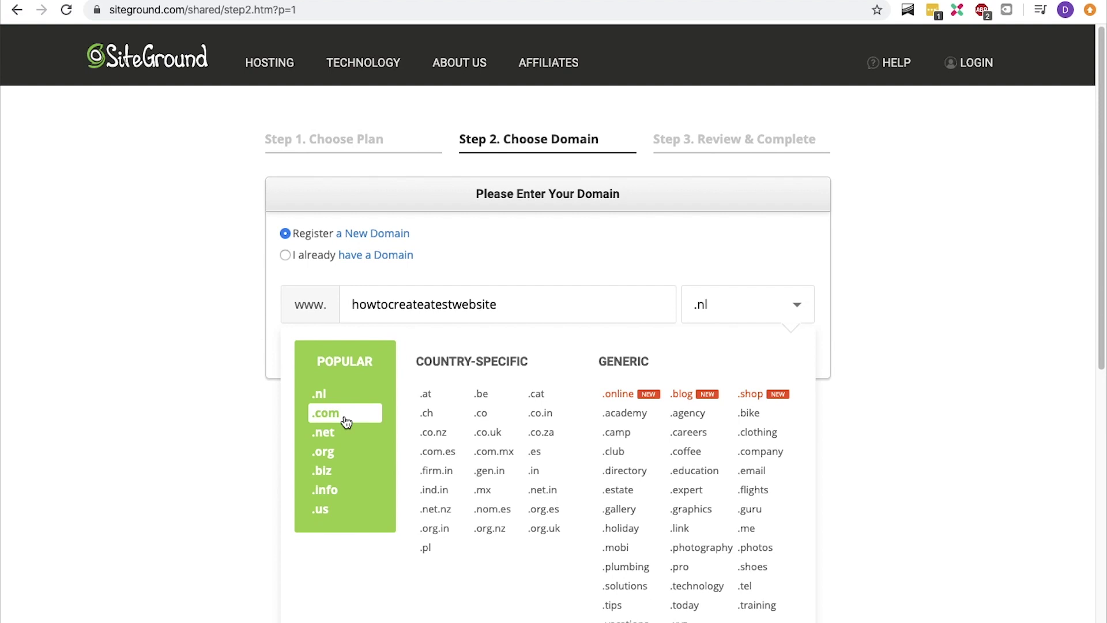
{"action": "left_click", "coordinate": [346, 421]}
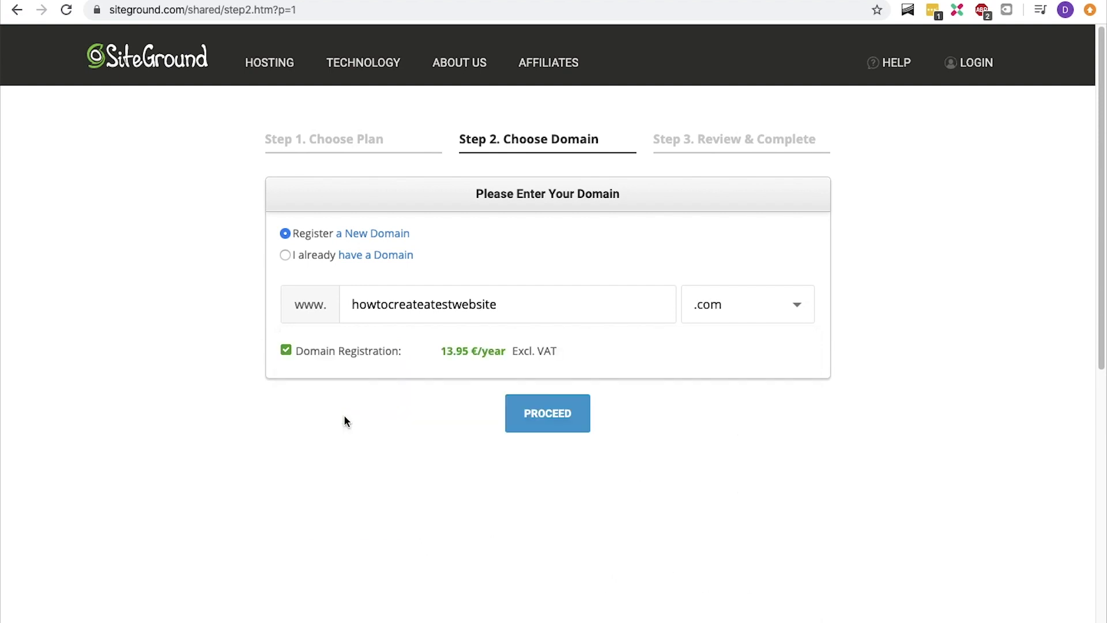
{"action": "left_click", "coordinate": [546, 421]}
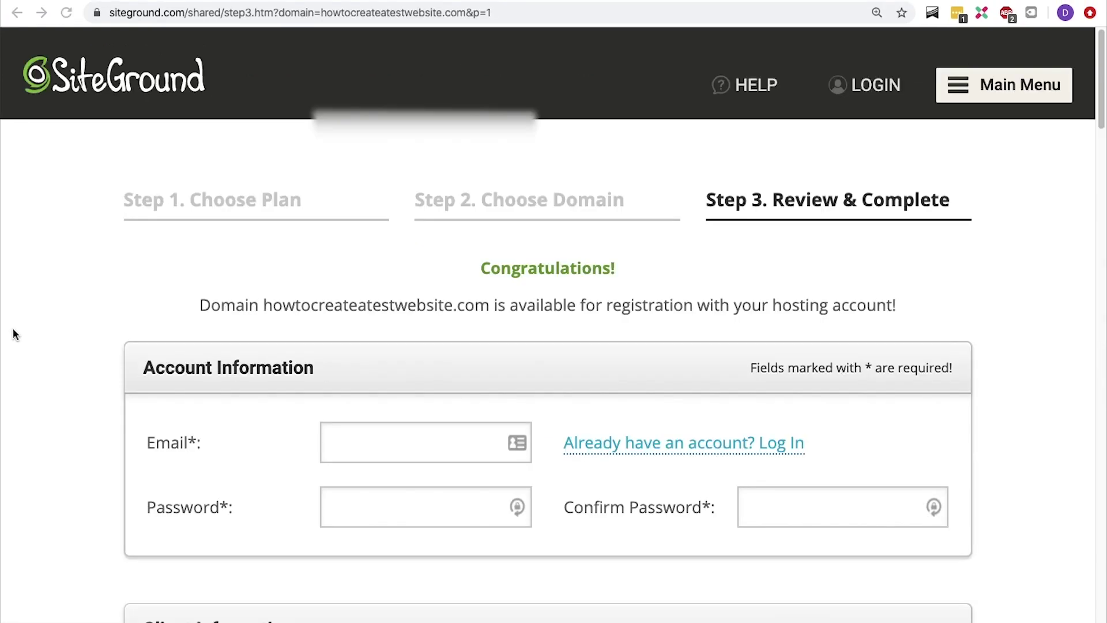
Set the account's country to Netherlands
{"action": "scroll", "coordinate": [13, 334], "scroll_direction": "down", "scroll_amount": 5}
{"action": "key", "text": "Tab"}
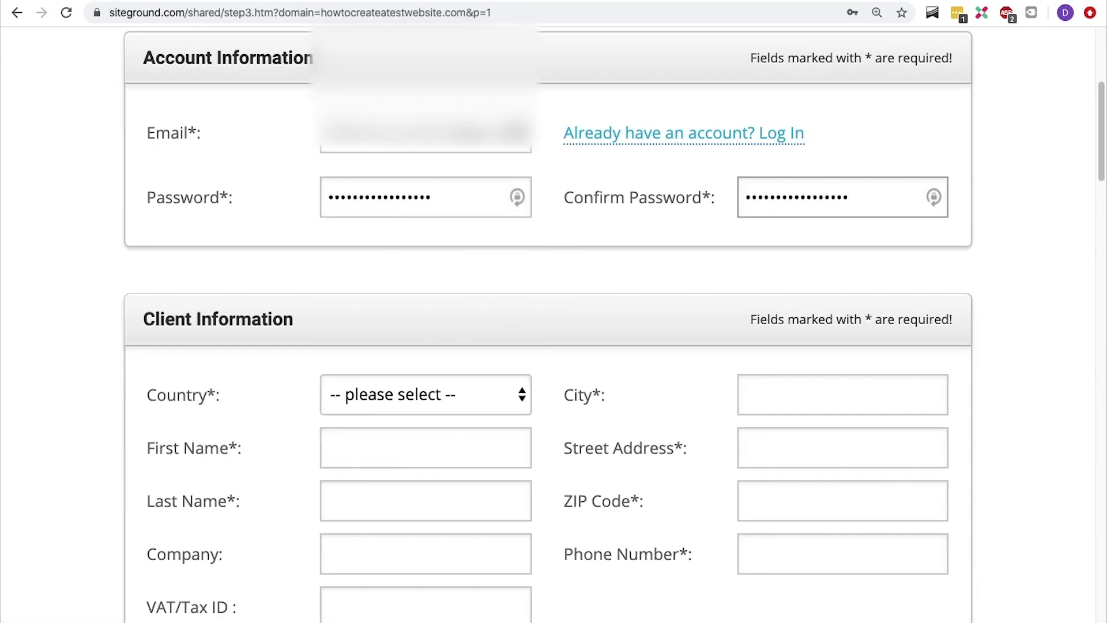
{"action": "scroll", "coordinate": [426, 345], "scroll_direction": "down", "scroll_amount": 4}
{"action": "left_click", "coordinate": [426, 185]}
{"action": "scroll", "coordinate": [390, 450], "scroll_direction": "down", "scroll_amount": 20}
{"action": "left_click", "coordinate": [392, 387]}
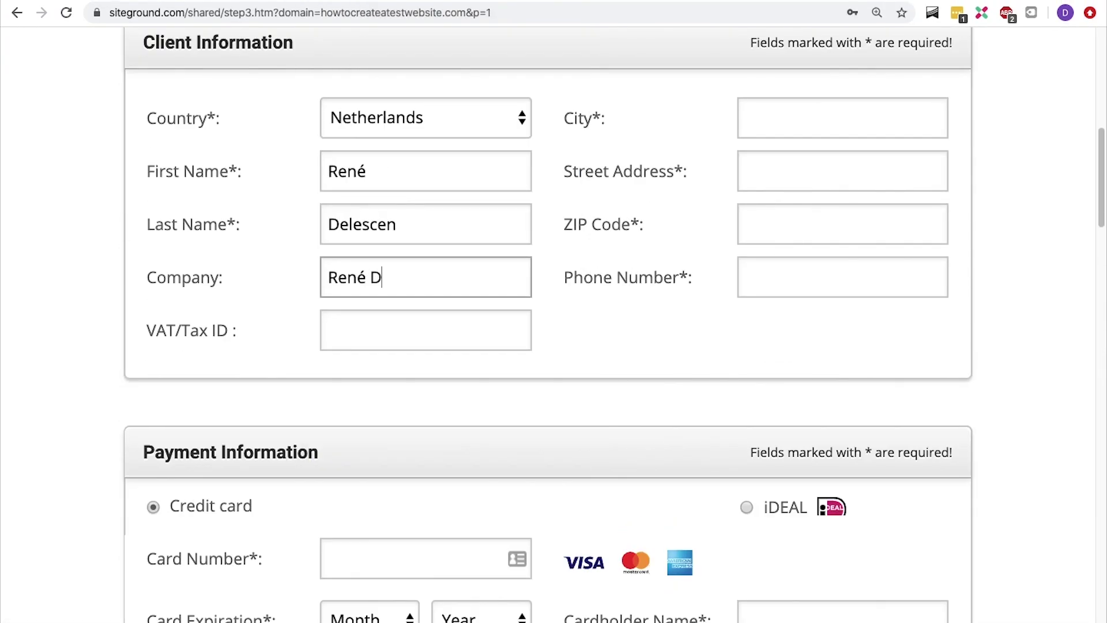
Fill in the client's company, city, street address, ZIP code and phone number
{"action": "type", "text": "elescen Online Mar"}
{"action": "key", "text": "Tab"}
{"action": "key", "text": "Tab"}
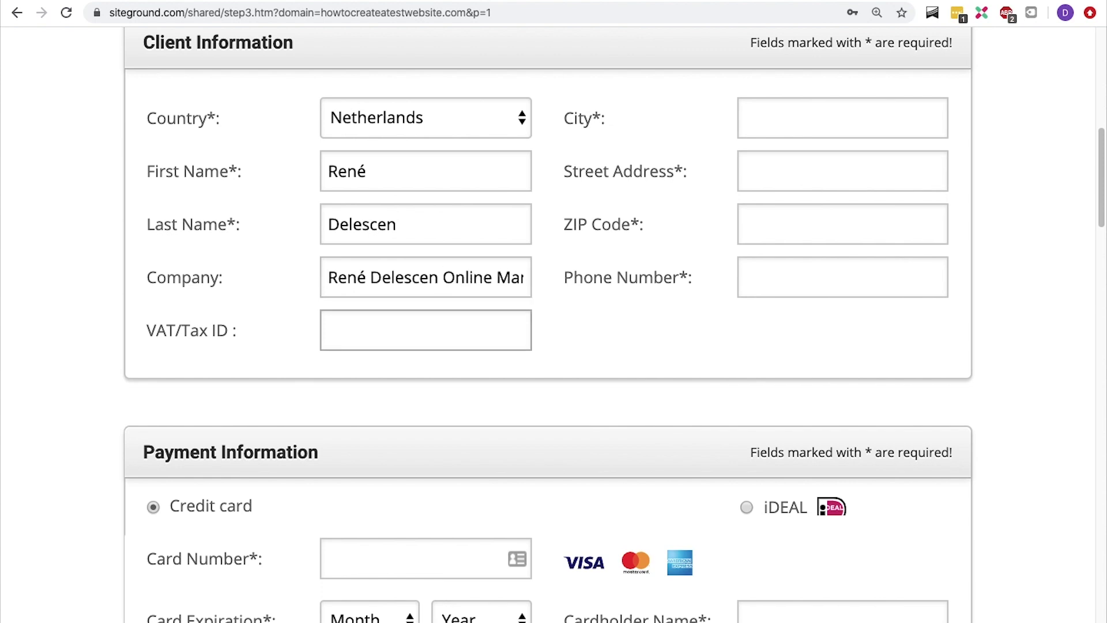
{"action": "type", "text": "Amsterdam"}
{"action": "key", "text": "Tab"}
{"action": "type", "text": "Elizabeth Cady Stantonple"}
{"action": "key", "text": "Tab"}
{"action": "type", "text": "1102BL"}
{"action": "key", "text": "Tab"}
{"action": "type", "text": "0612345678"}
{"action": "key", "text": "Tab"}
Enter the company's VAT/Tax ID and dismiss the VAT check message
{"action": "left_click", "coordinate": [388, 323]}
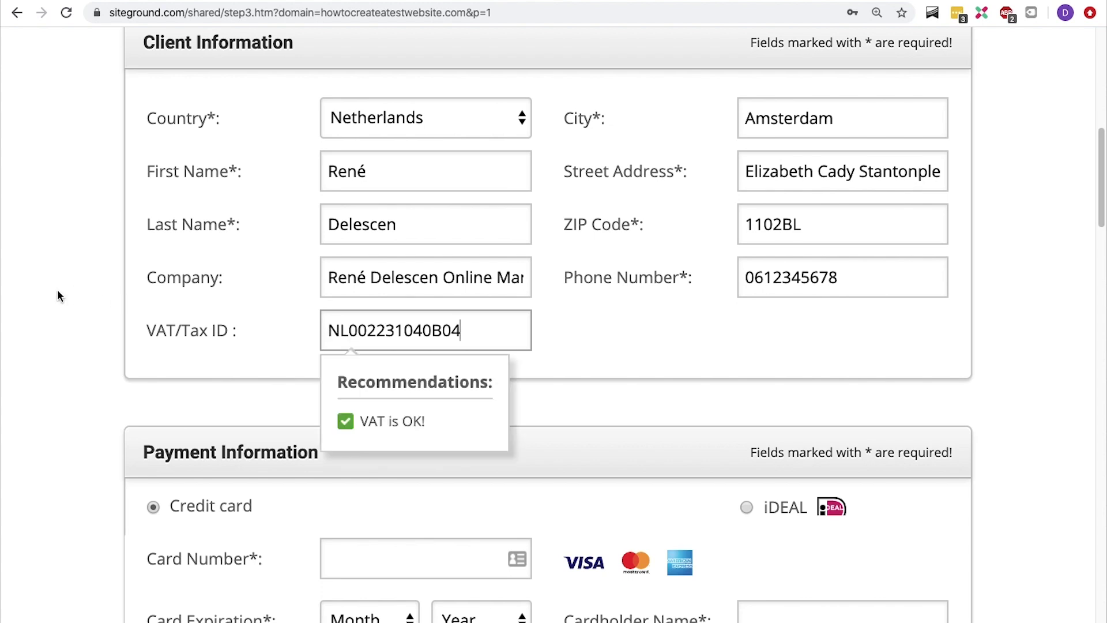
{"action": "left_click", "coordinate": [58, 291]}
Select iDEAL instead of credit card as the payment method
{"action": "scroll", "coordinate": [58, 291], "scroll_direction": "down", "scroll_amount": 4}
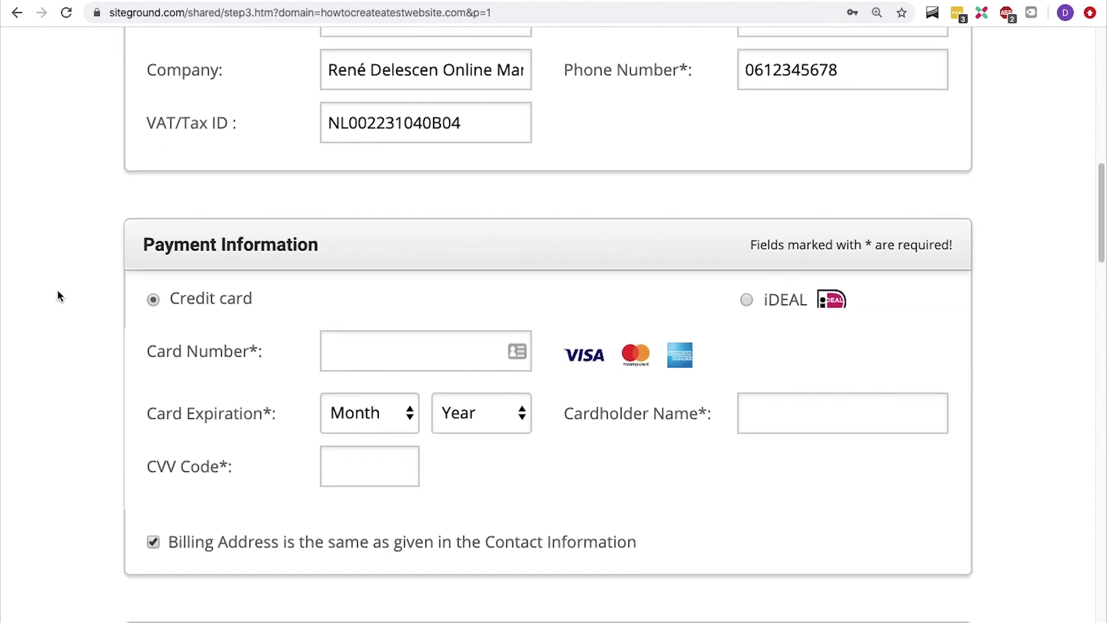
{"action": "scroll", "coordinate": [58, 290], "scroll_direction": "down", "scroll_amount": 3}
{"action": "left_click", "coordinate": [748, 134]}
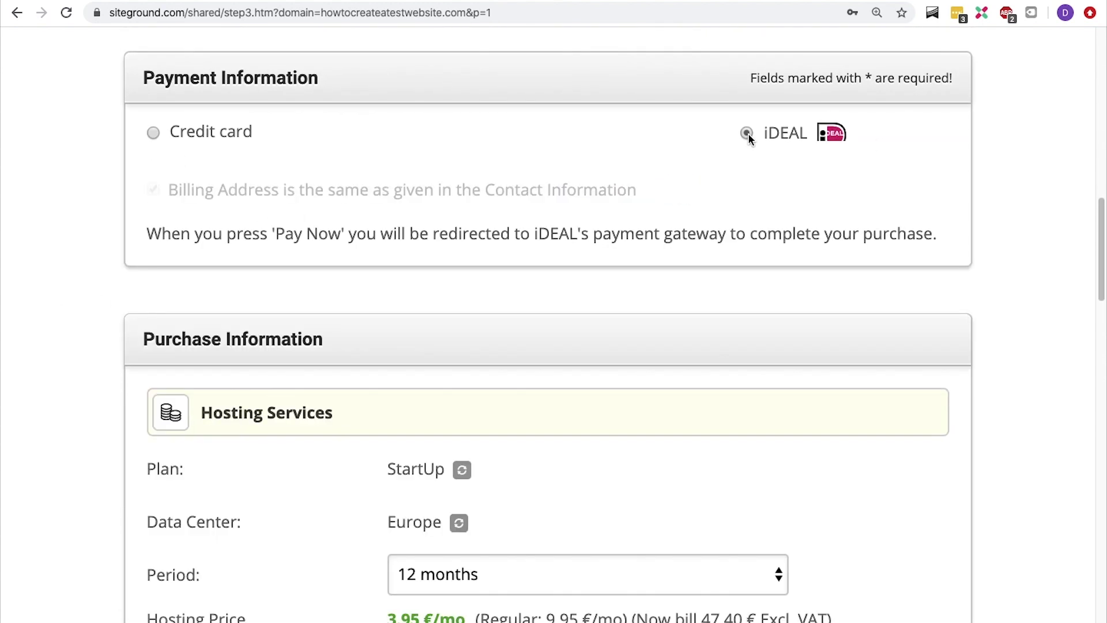
{"action": "scroll", "coordinate": [749, 133], "scroll_direction": "down", "scroll_amount": 4}
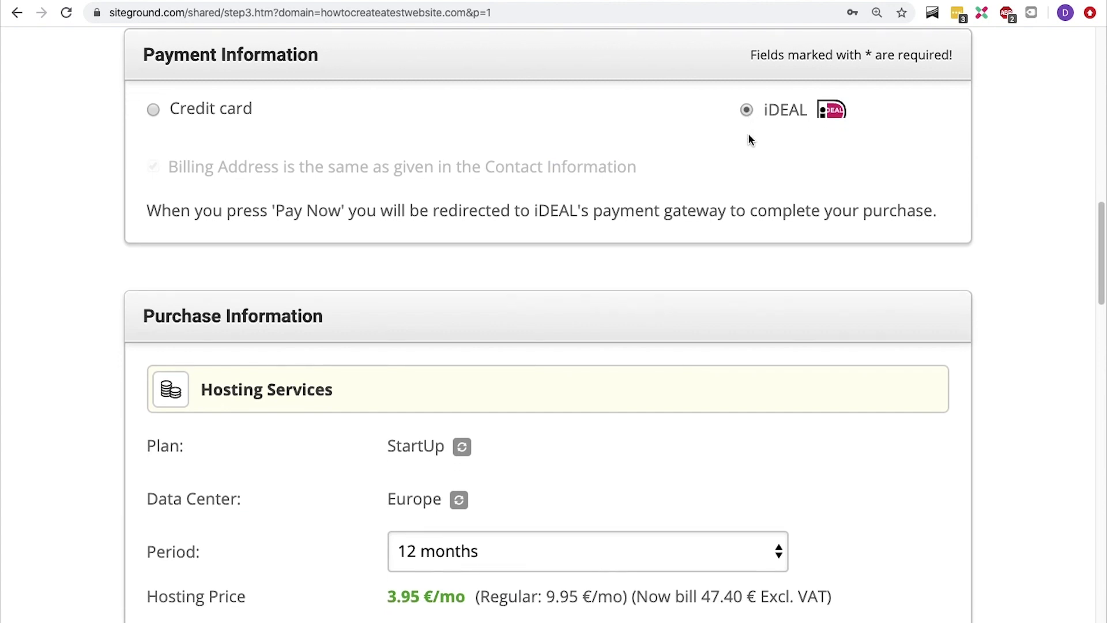
{"action": "scroll", "coordinate": [748, 134], "scroll_direction": "down", "scroll_amount": 1}
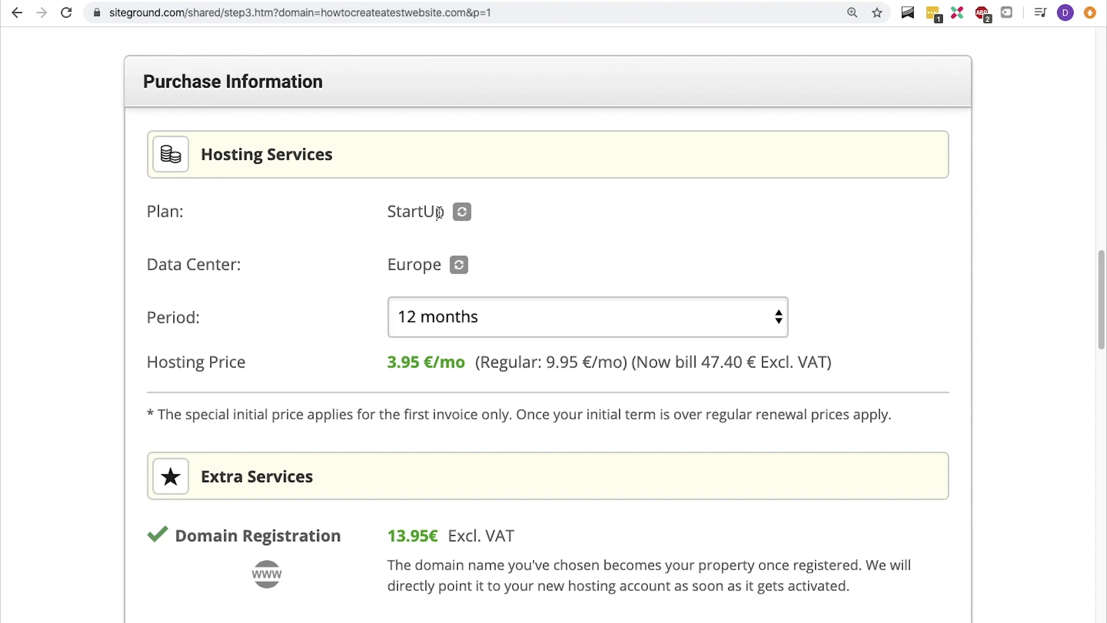
{"action": "left_click", "coordinate": [461, 213]}
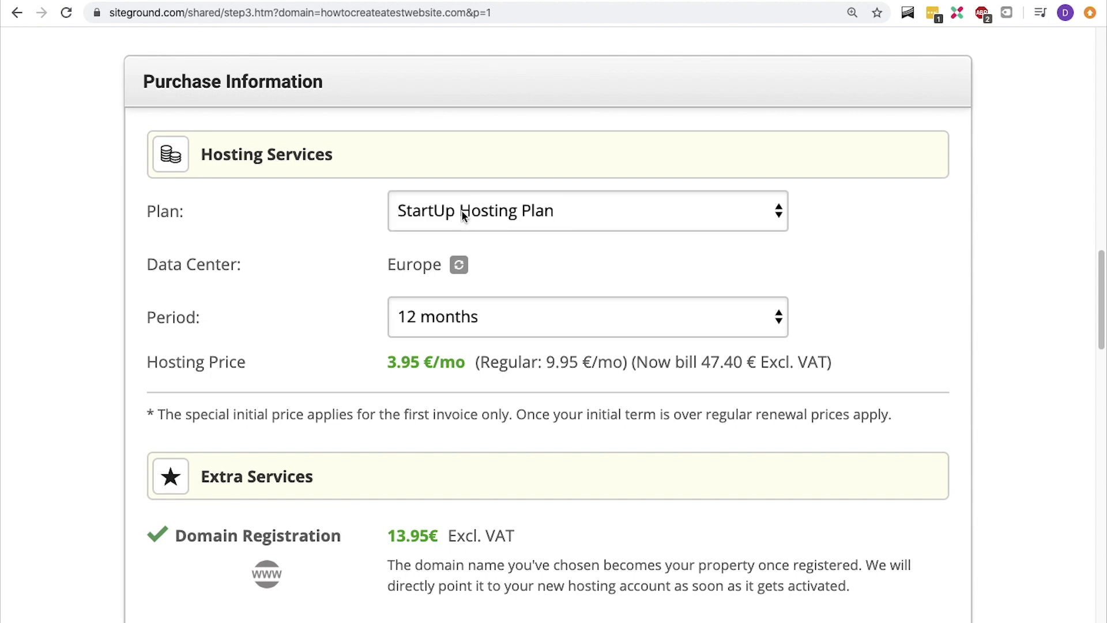
{"action": "left_click", "coordinate": [462, 212]}
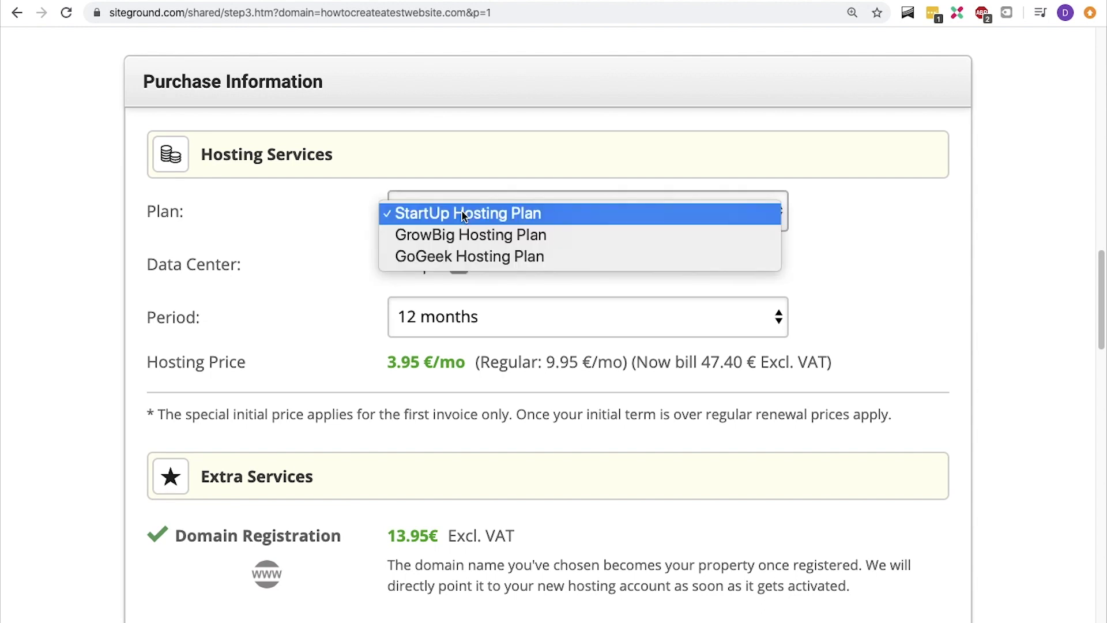
{"action": "left_click", "coordinate": [462, 214]}
{"action": "left_click", "coordinate": [454, 264]}
{"action": "left_click", "coordinate": [457, 266]}
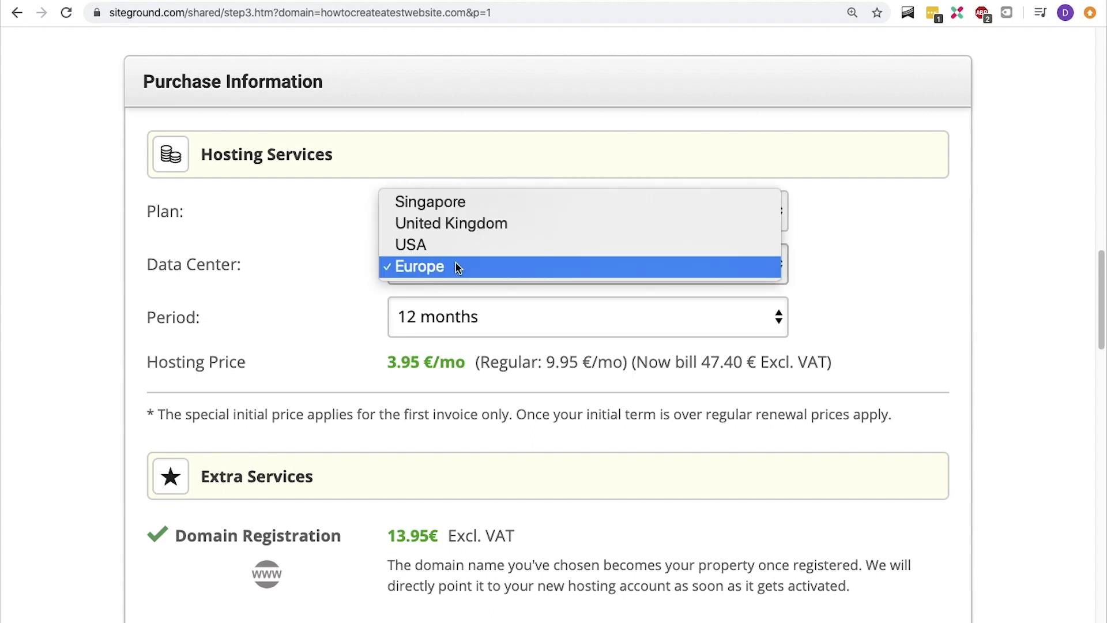
{"action": "left_click", "coordinate": [458, 267]}
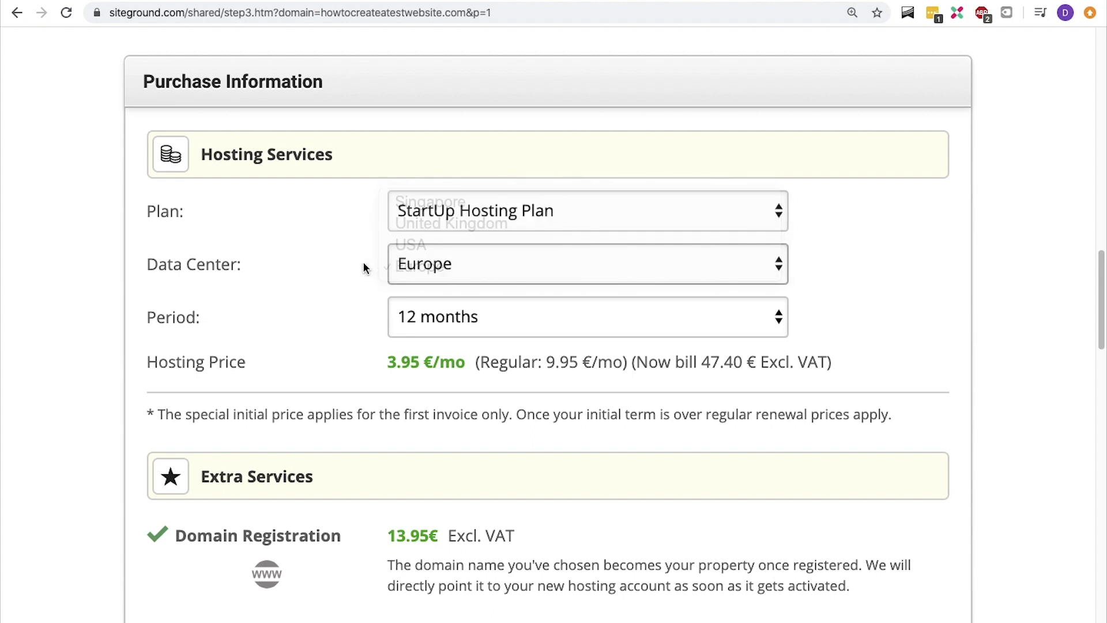
{"action": "left_click", "coordinate": [539, 329]}
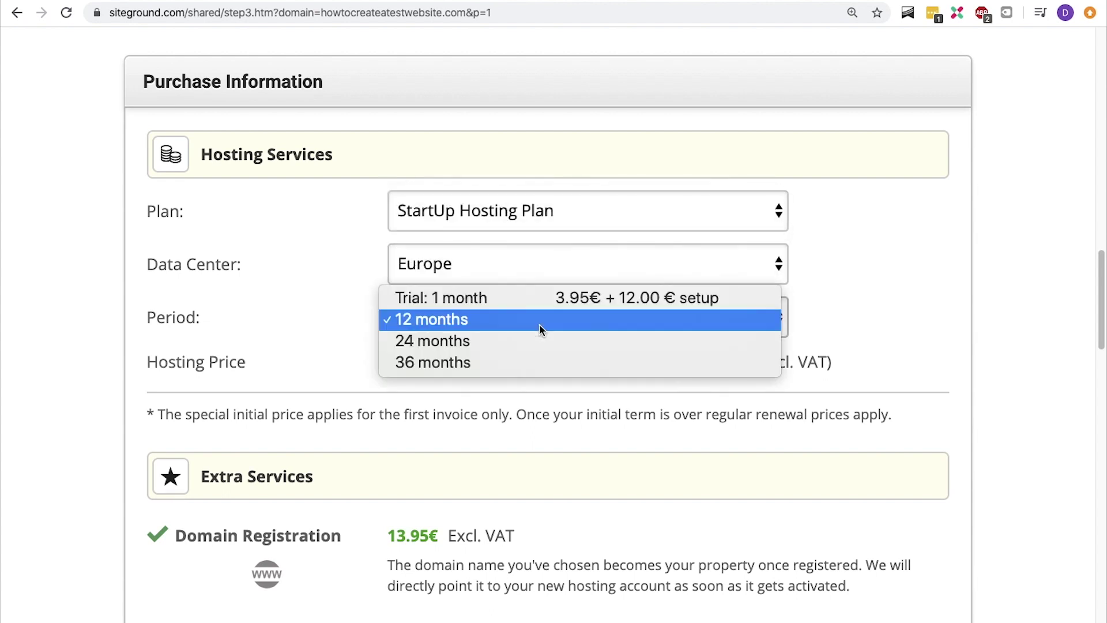
{"action": "left_click", "coordinate": [539, 341]}
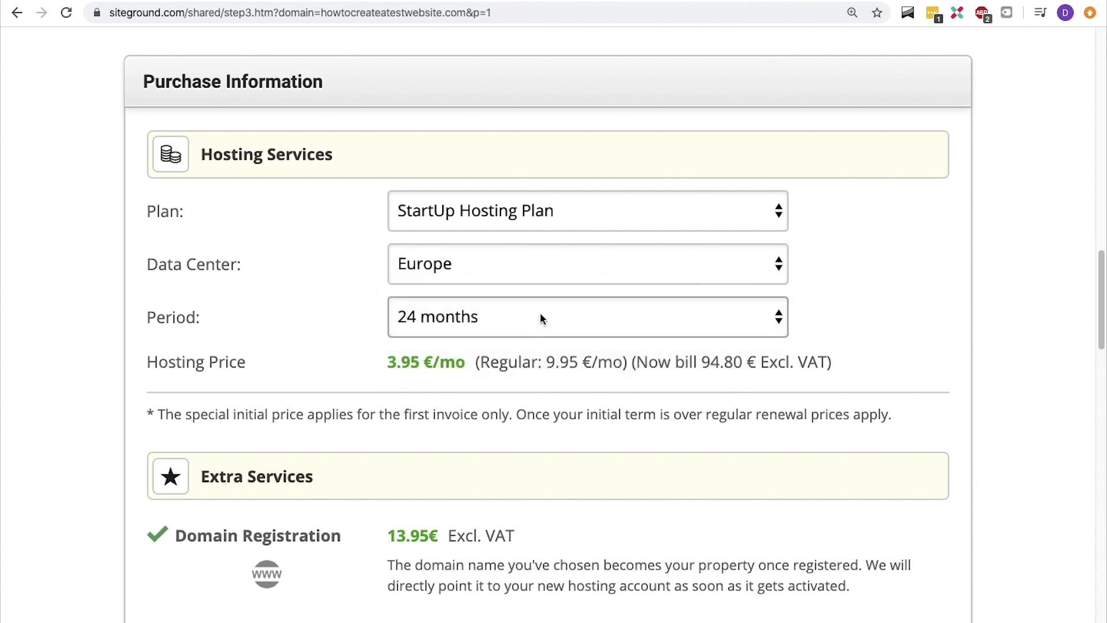
{"action": "left_click", "coordinate": [540, 318]}
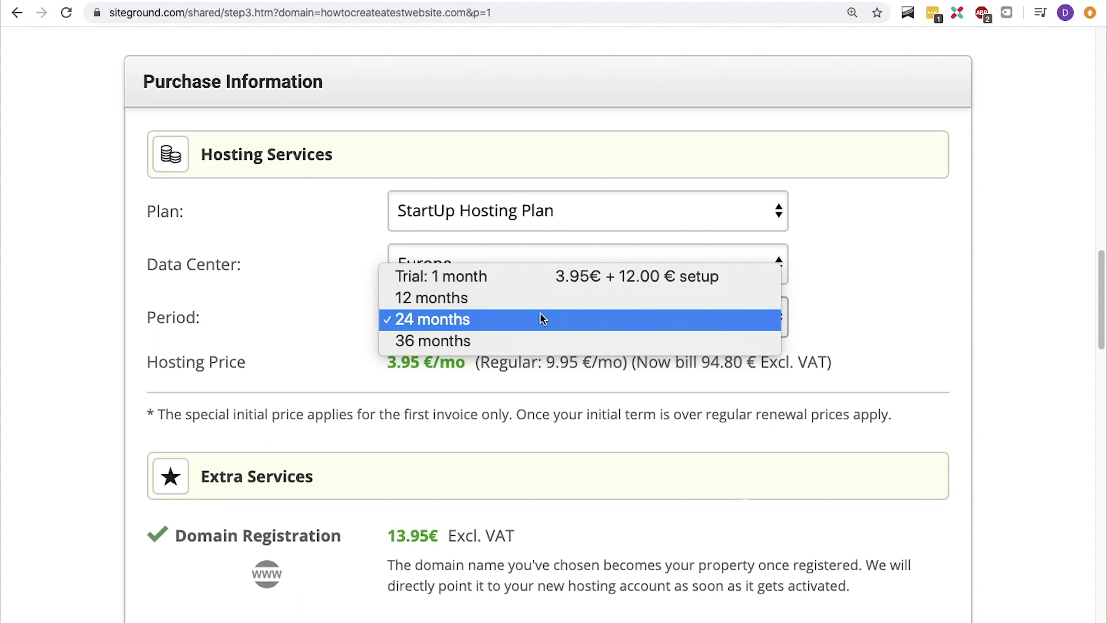
{"action": "left_click", "coordinate": [539, 339]}
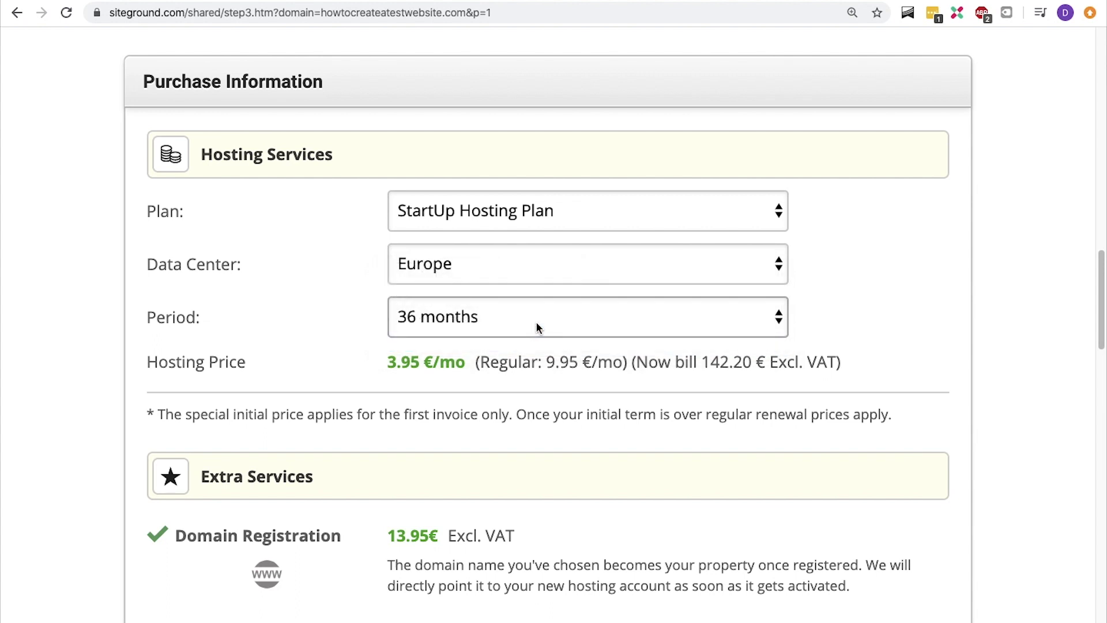
{"action": "left_click", "coordinate": [536, 320]}
{"action": "left_click", "coordinate": [536, 257]}
{"action": "left_click", "coordinate": [525, 306]}
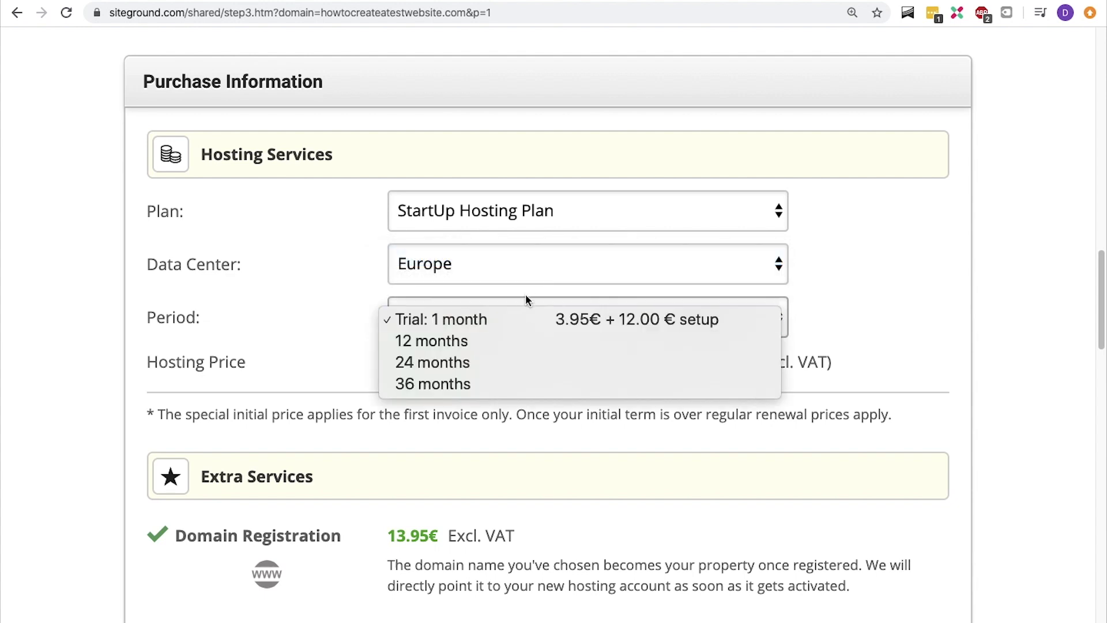
{"action": "left_click", "coordinate": [518, 341]}
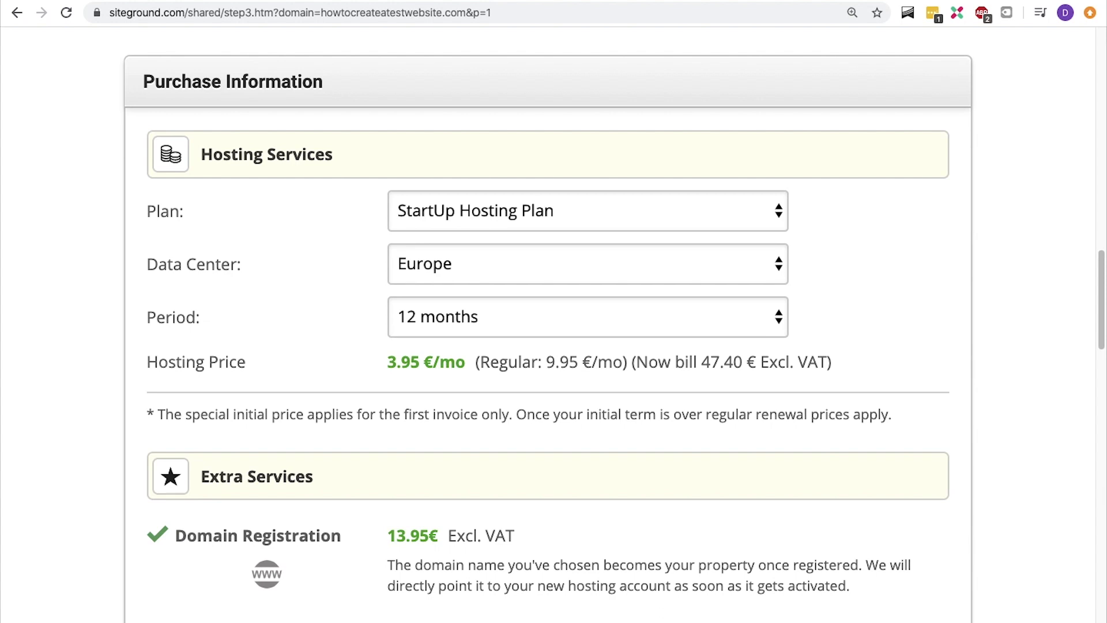
Tick Domain Privacy under Extra Services and scroll down to the terms and PAY NOW
{"action": "scroll", "coordinate": [308, 324], "scroll_direction": "down", "scroll_amount": 6}
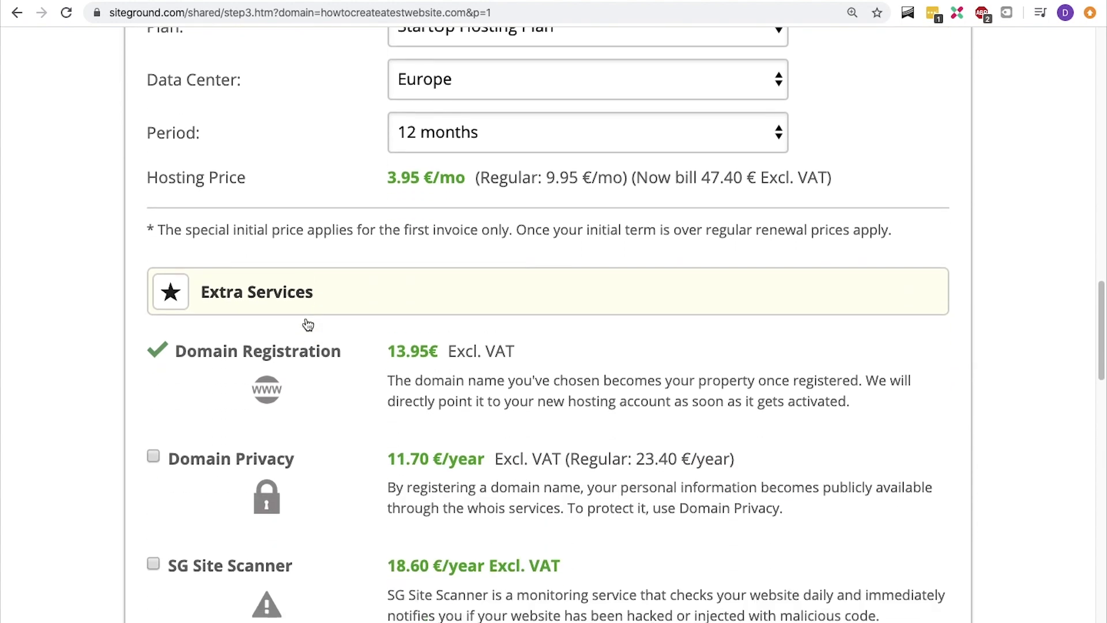
{"action": "scroll", "coordinate": [308, 324], "scroll_direction": "down", "scroll_amount": 1}
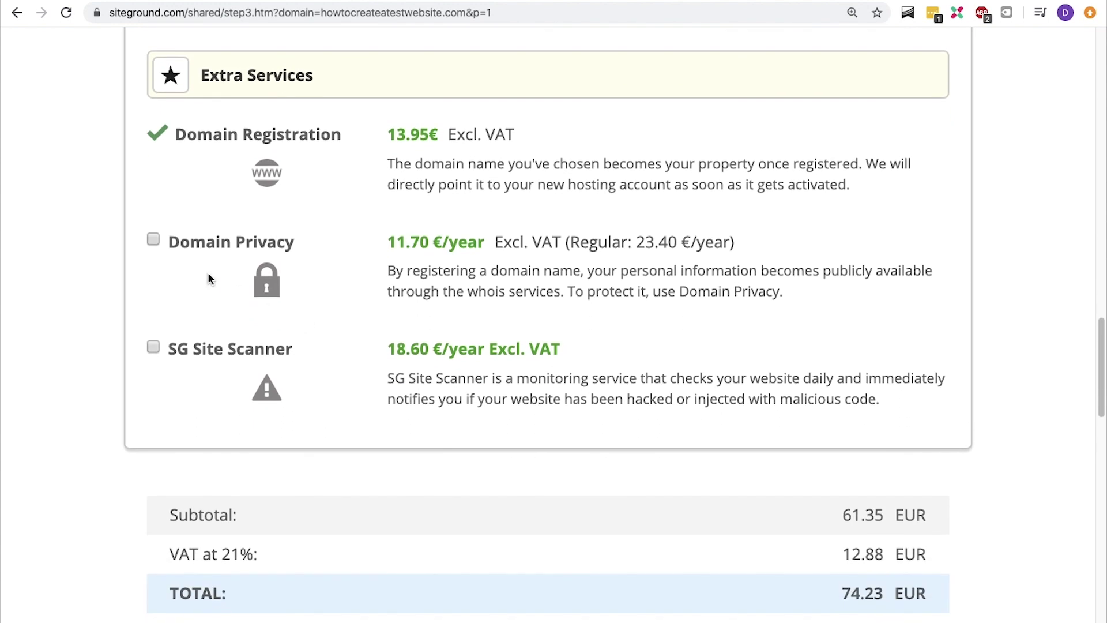
{"action": "left_click", "coordinate": [154, 242]}
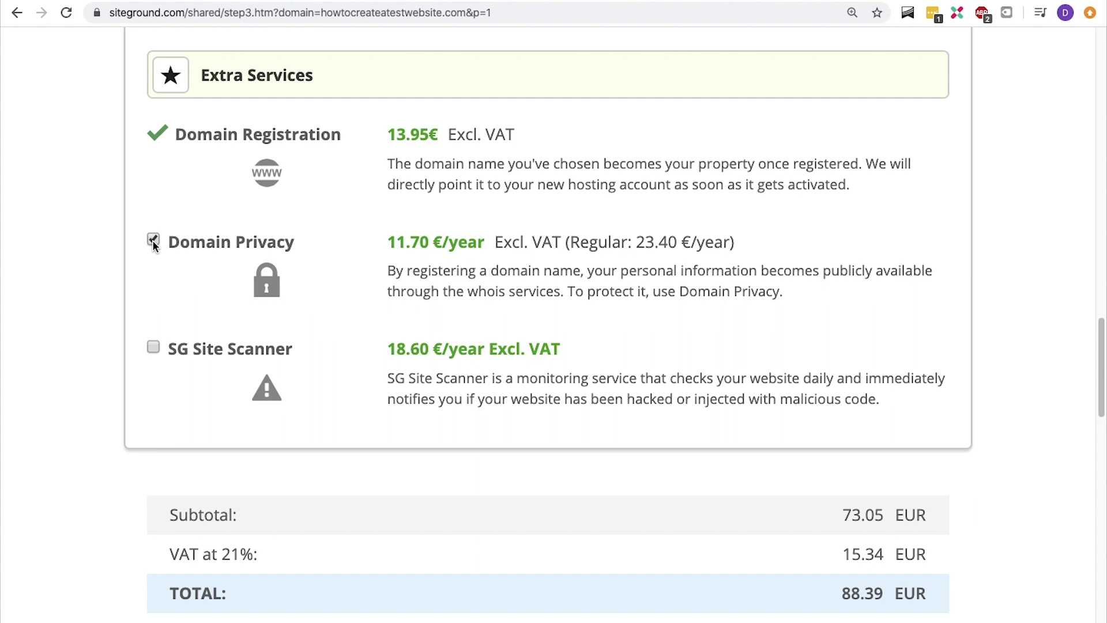
{"action": "scroll", "coordinate": [153, 243], "scroll_direction": "down", "scroll_amount": 6}
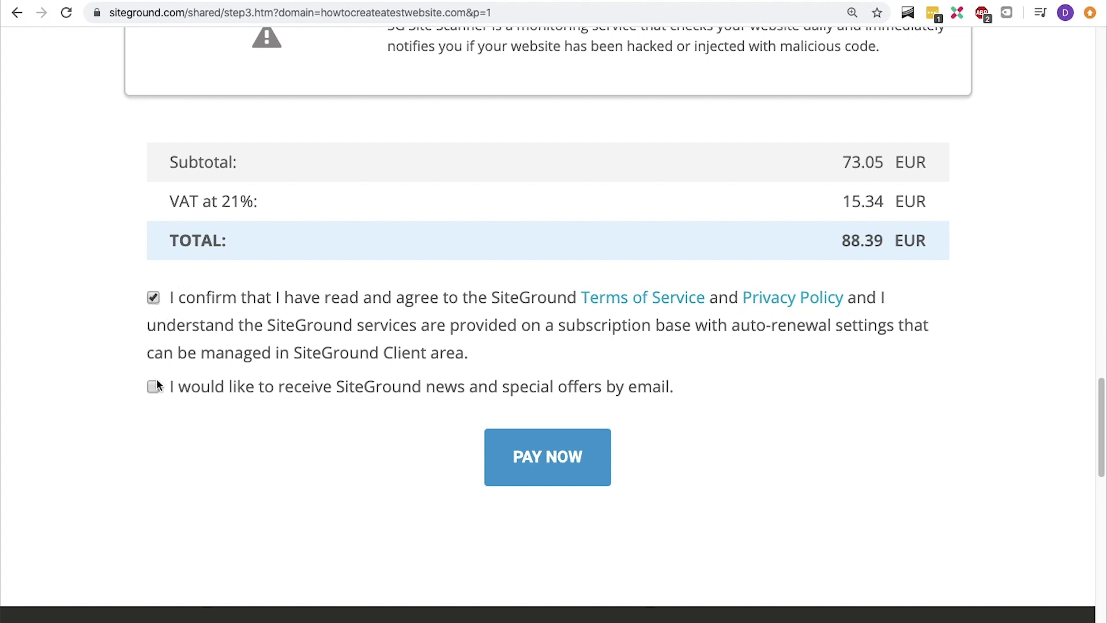
Pay for the hosting order, then load my.siteground.com
{"action": "left_click", "coordinate": [561, 442]}
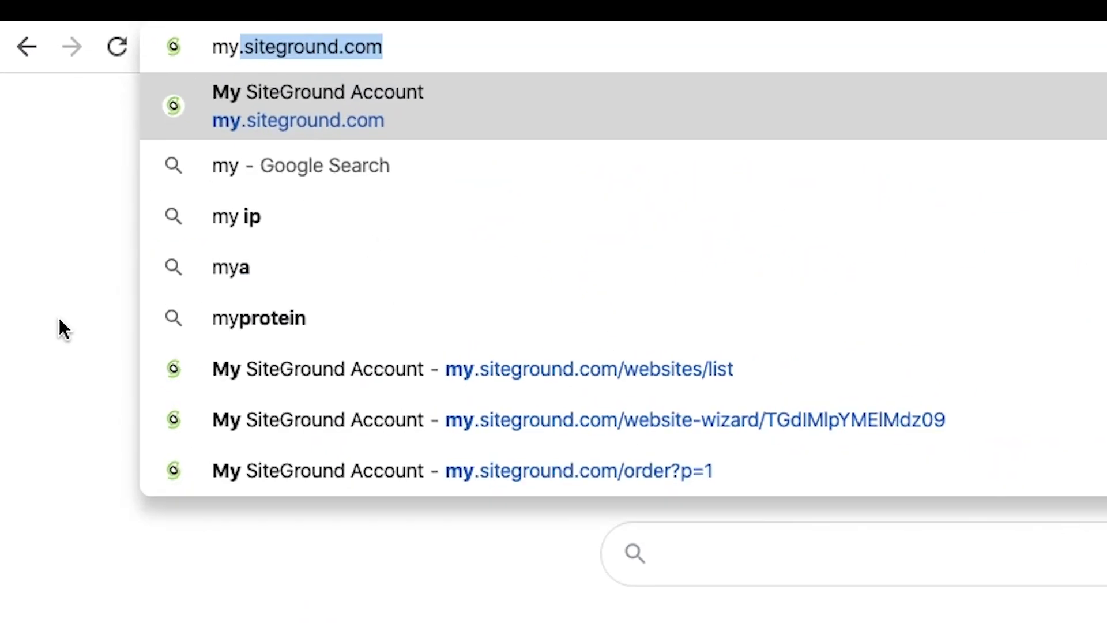
{"action": "type", "text": ".siteg"}
{"action": "key", "text": "Return"}
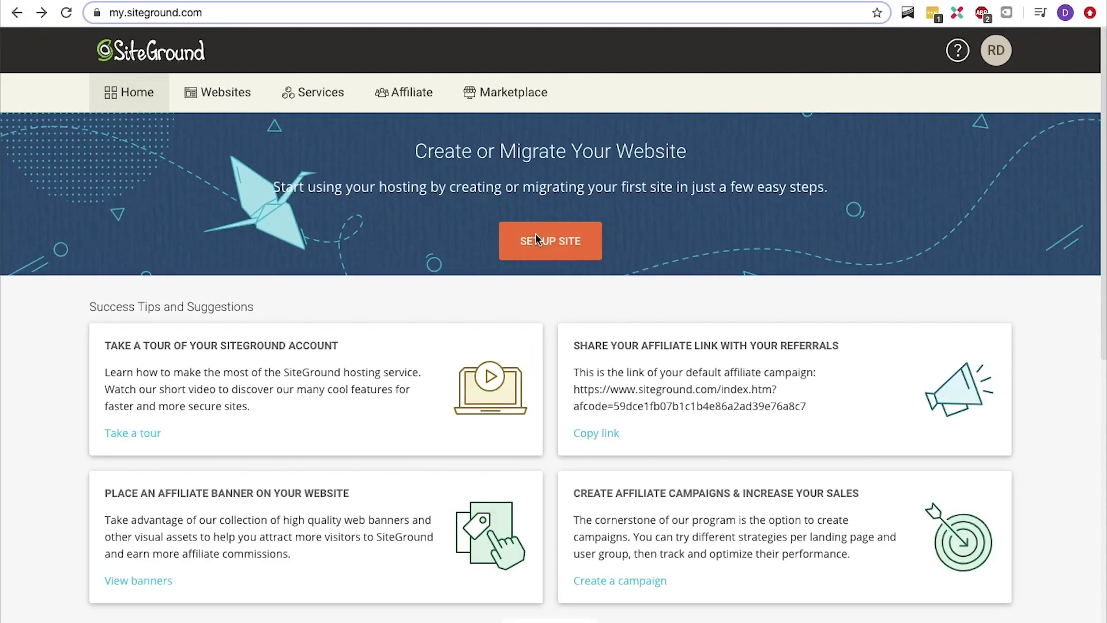
Start a brand-new website installation with WordPress as the application
{"action": "left_click", "coordinate": [536, 236]}
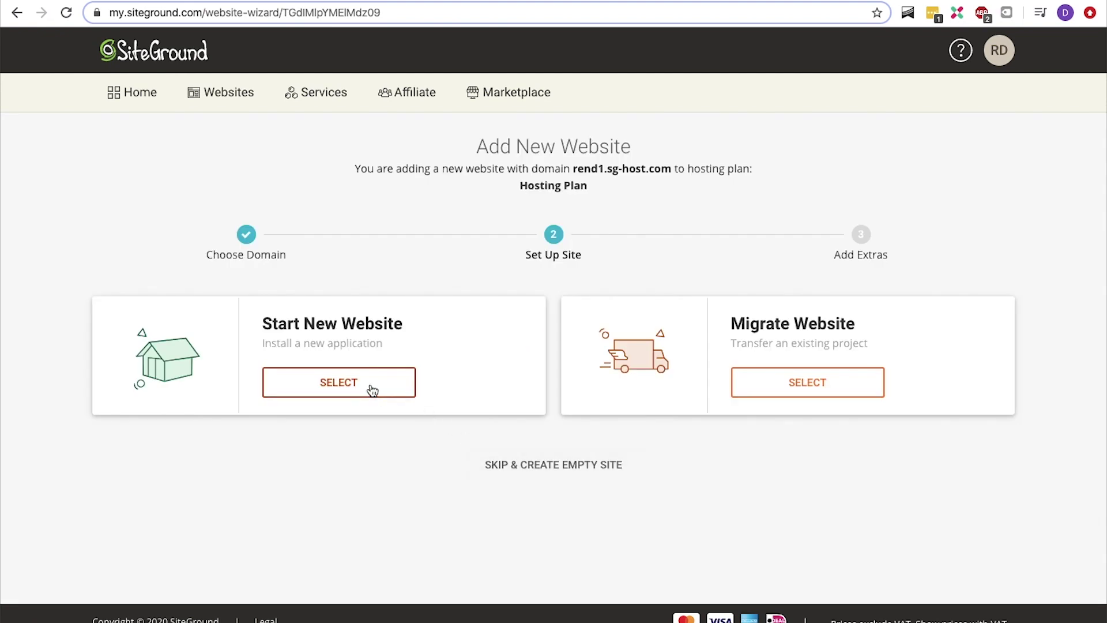
{"action": "left_click", "coordinate": [372, 387]}
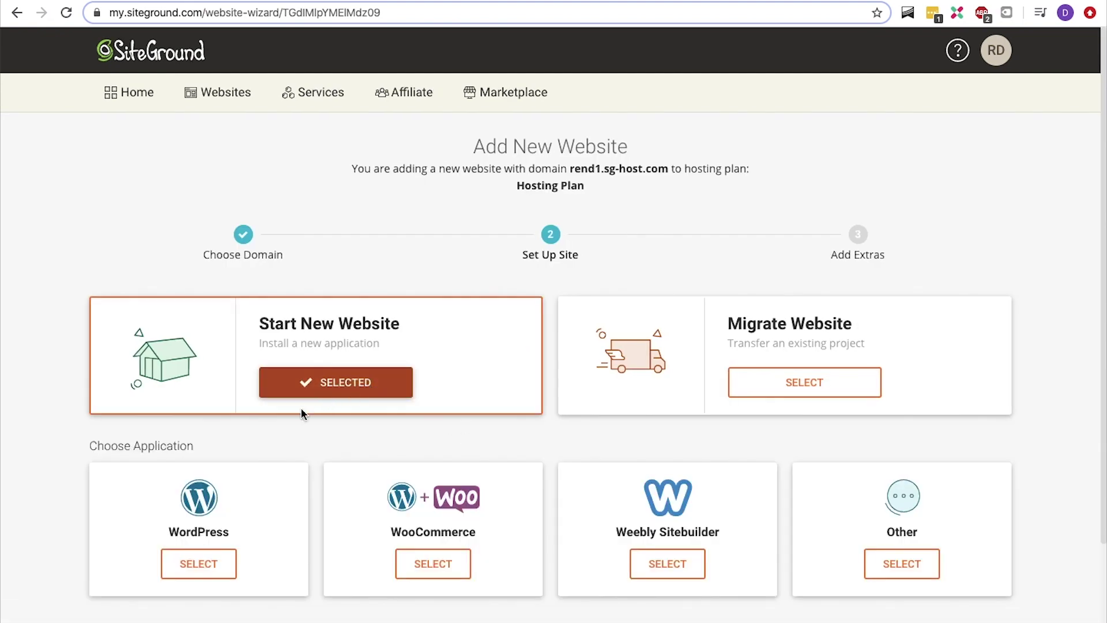
{"action": "left_click", "coordinate": [198, 563]}
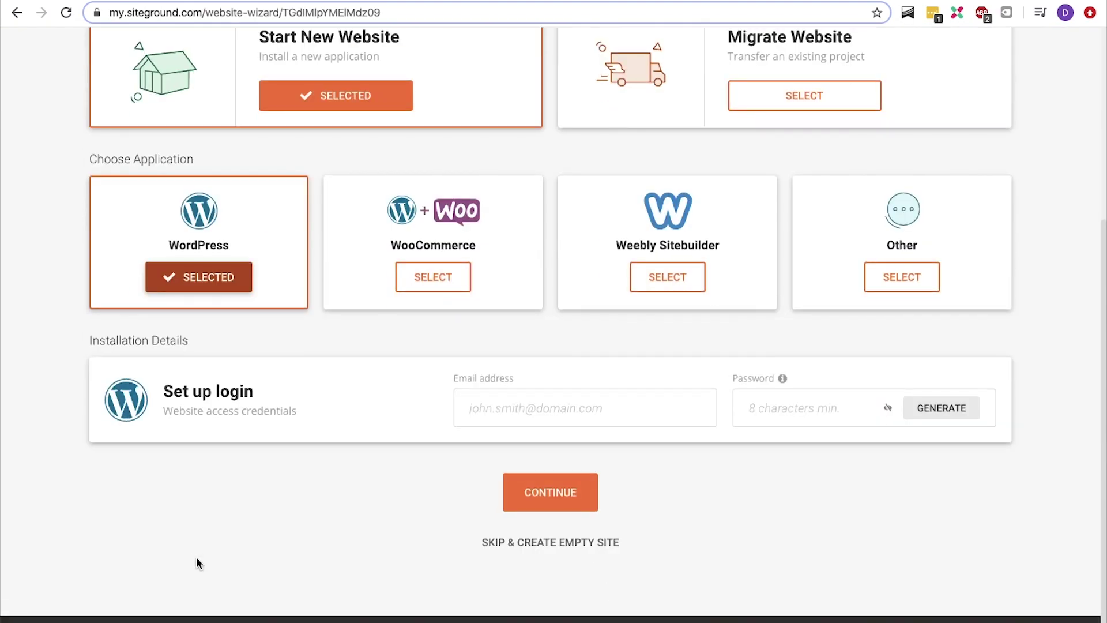
Enter the admin login e-mail and password, then finish creating the site
{"action": "left_click", "coordinate": [517, 407]}
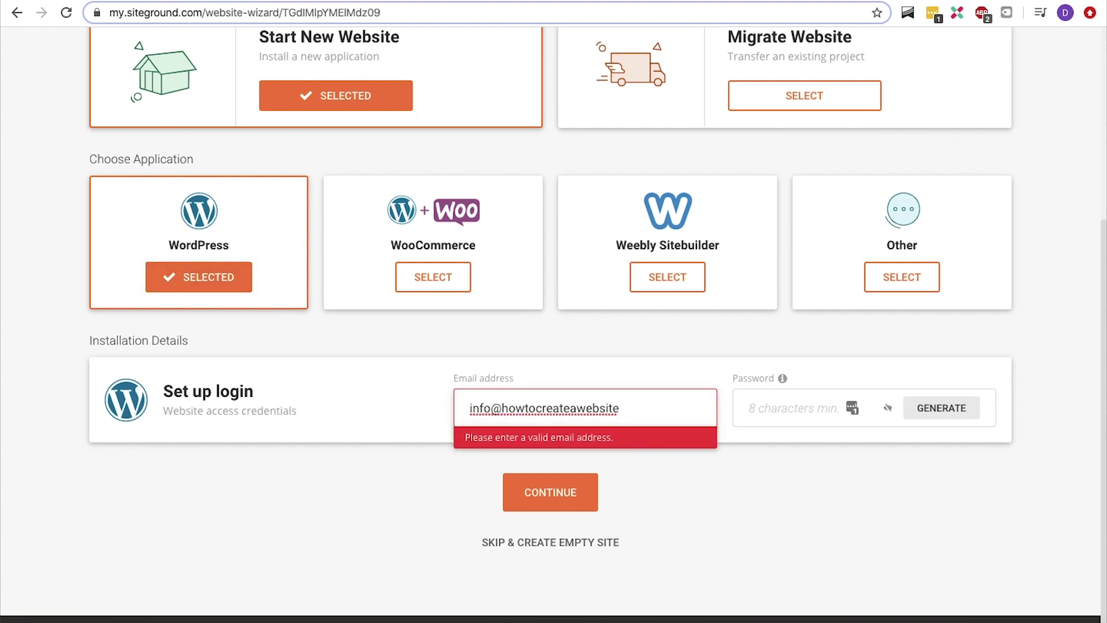
{"action": "key", "text": "Tab"}
{"action": "type", "text": "****************"}
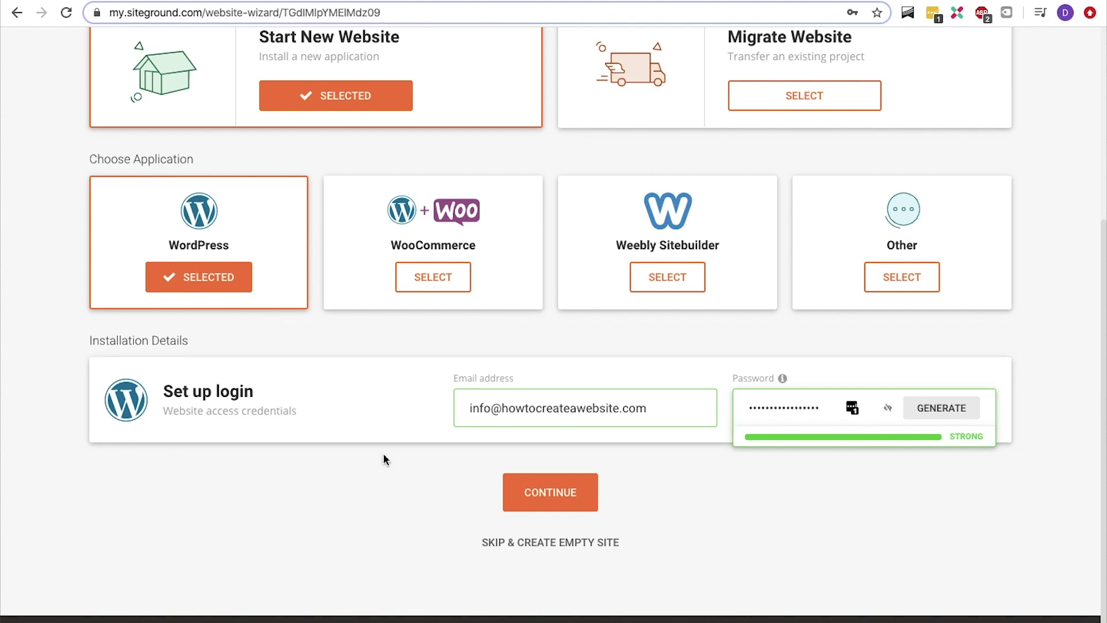
{"action": "left_click", "coordinate": [522, 491]}
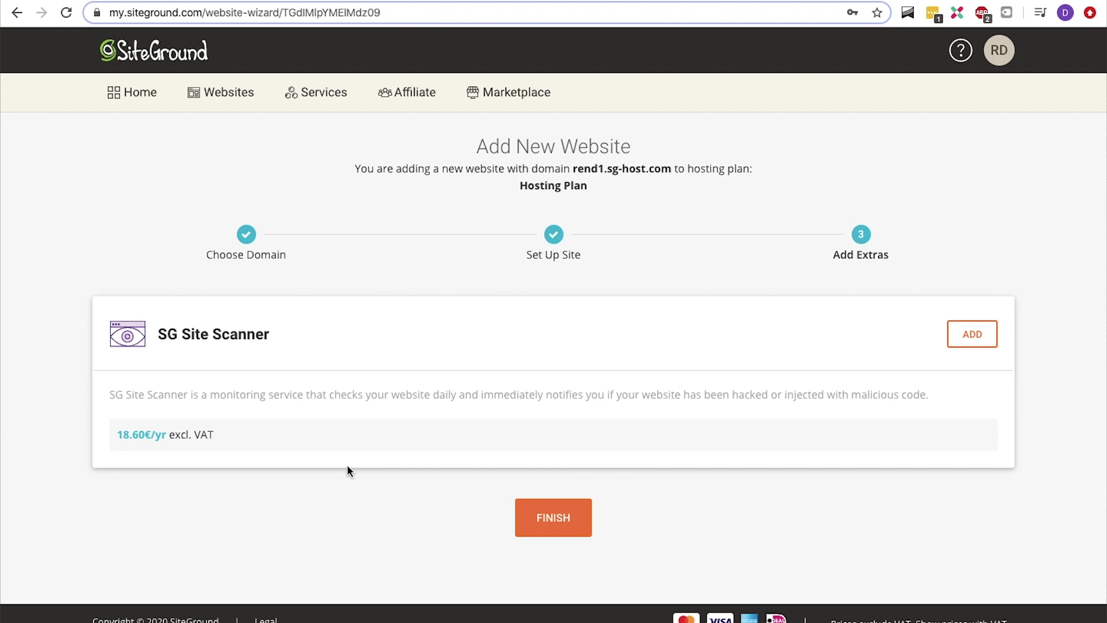
{"action": "left_click", "coordinate": [541, 510]}
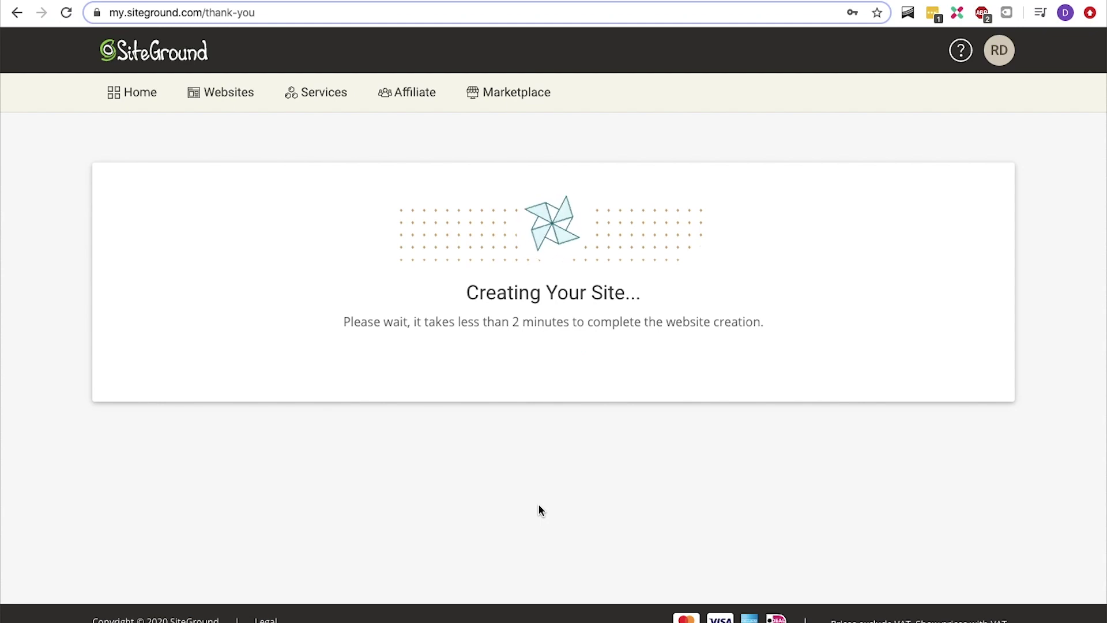
{"action": "left_click", "coordinate": [219, 94]}
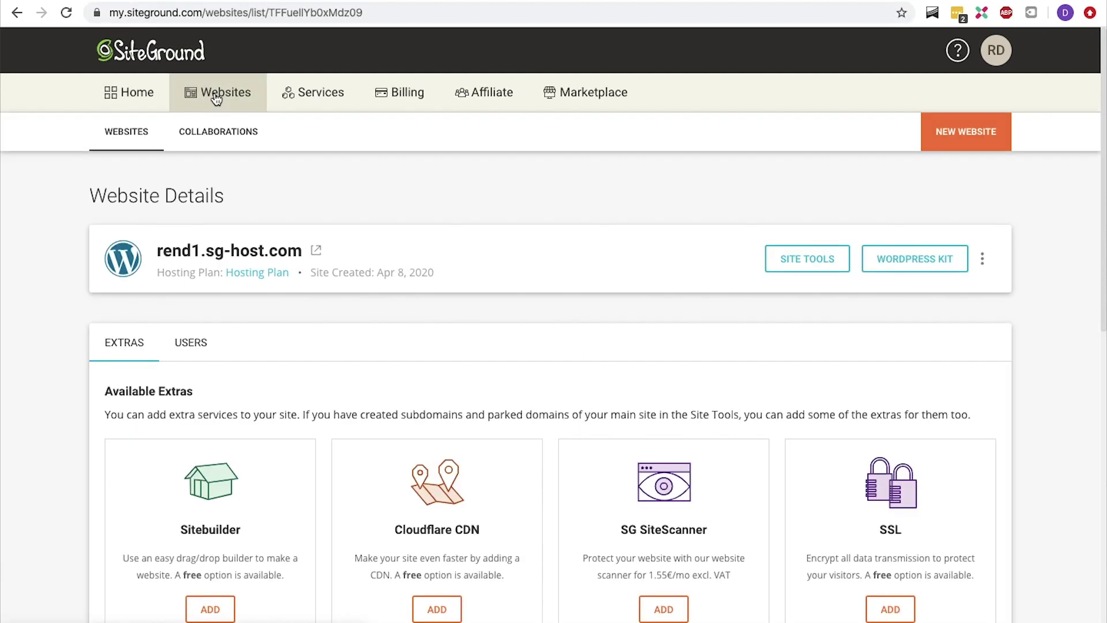
Open the WordPress Kit admin login and sign in with the site's username and password
{"action": "left_click", "coordinate": [905, 253]}
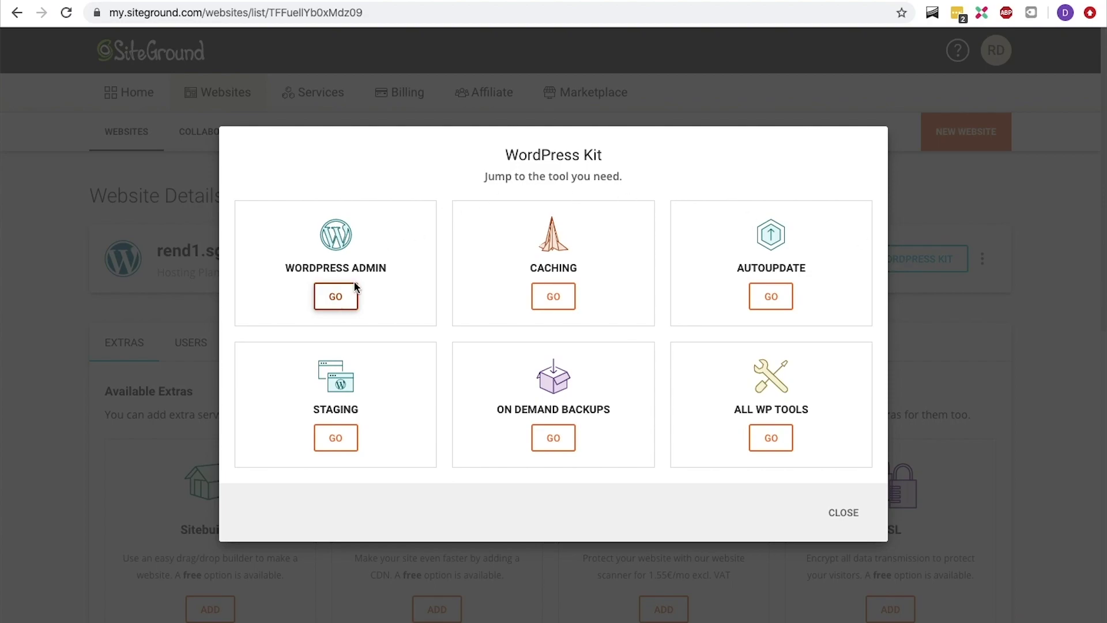
{"action": "left_click", "coordinate": [348, 291]}
{"action": "type", "text": "howtocreateawebsite.com"}
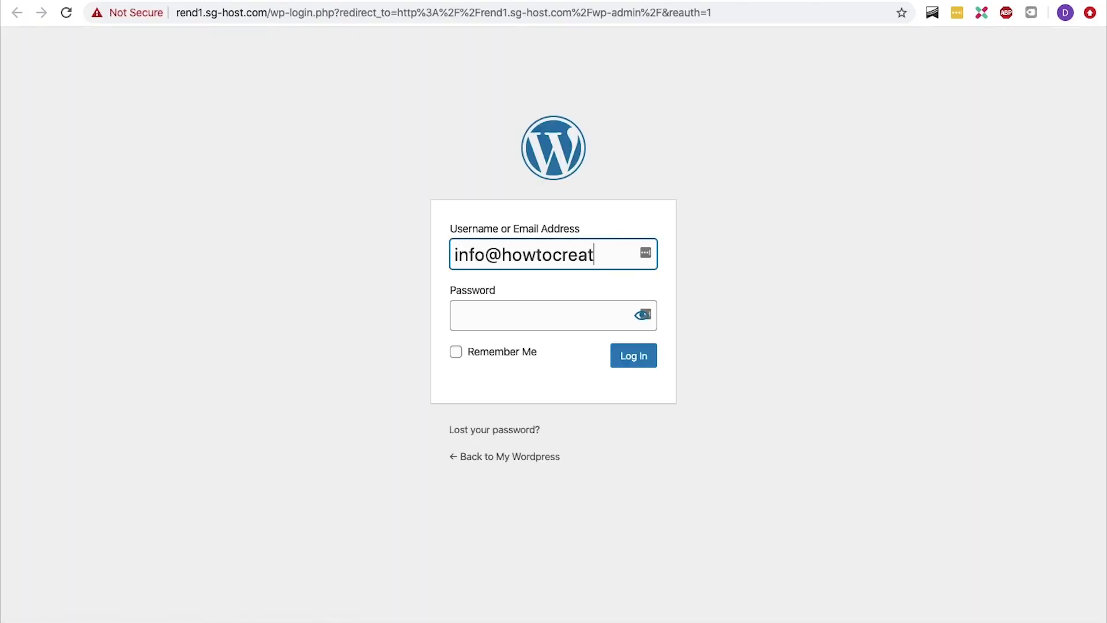
{"action": "key", "text": "Tab"}
{"action": "type", "text": "•••••••••••••••••"}
{"action": "key", "text": "Return"}
{"action": "left_click", "coordinate": [639, 361]}
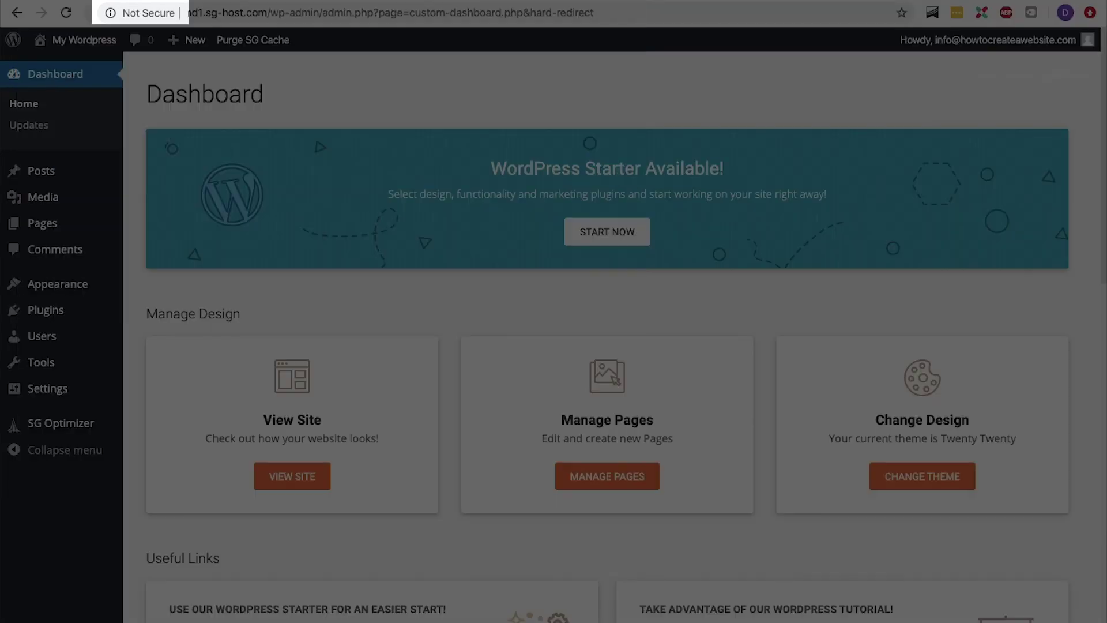
Load my.siteground.com in a new browser tab
{"action": "key", "text": "ctrl+t"}
{"action": "type", "text": "my.si"}
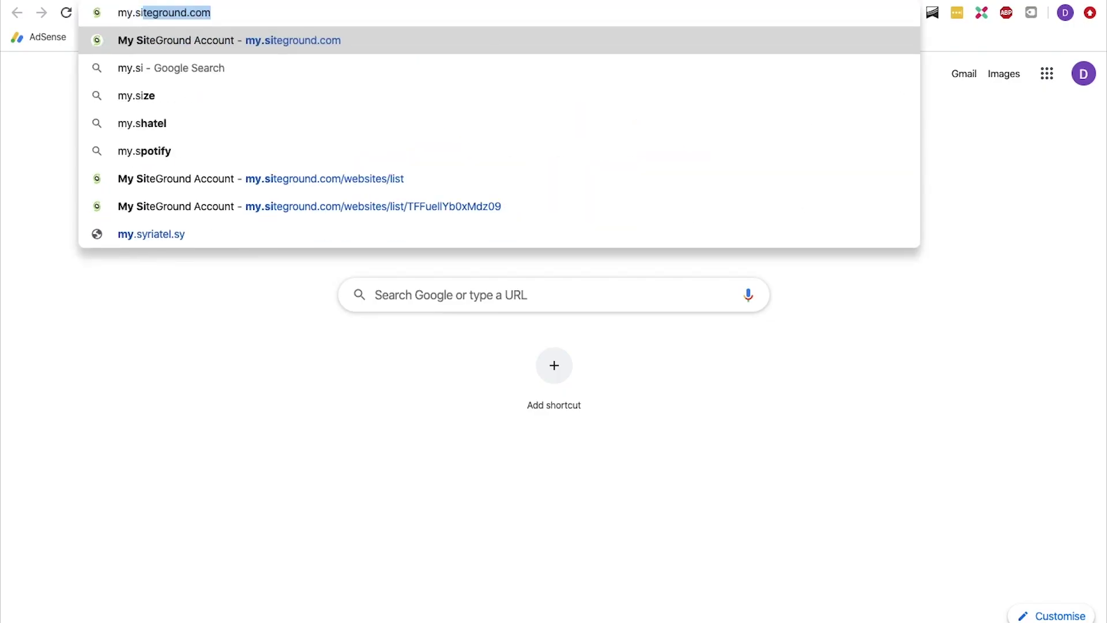
{"action": "type", "text": "teground.com"}
{"action": "key", "text": "Return"}
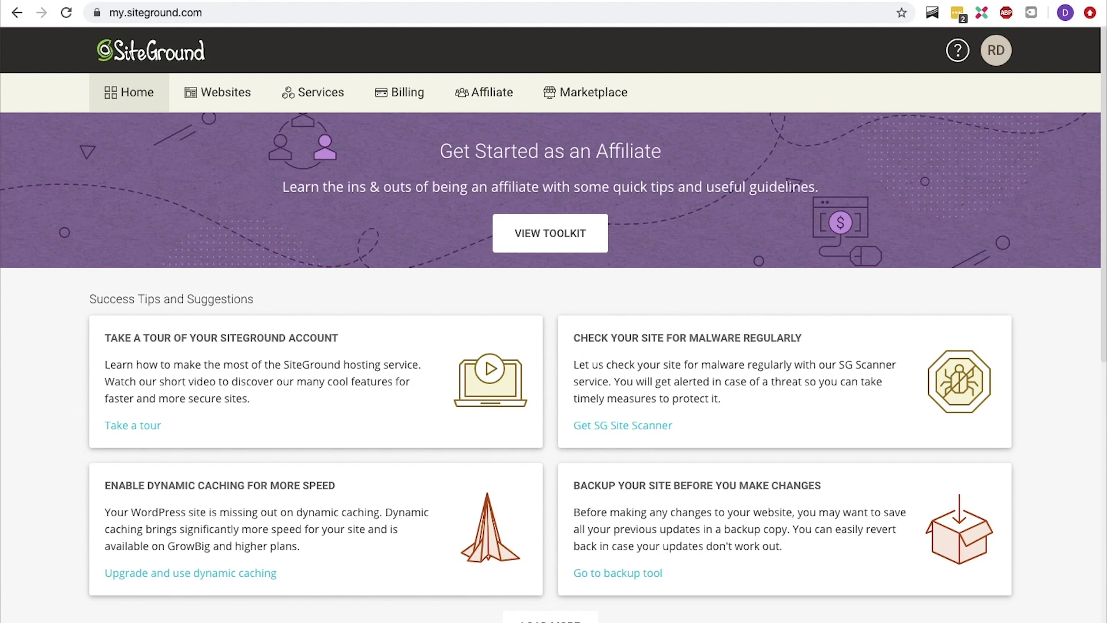
Install a Let's Encrypt certificate from Site Tools' Security > SSL Manager
{"action": "left_click", "coordinate": [240, 102]}
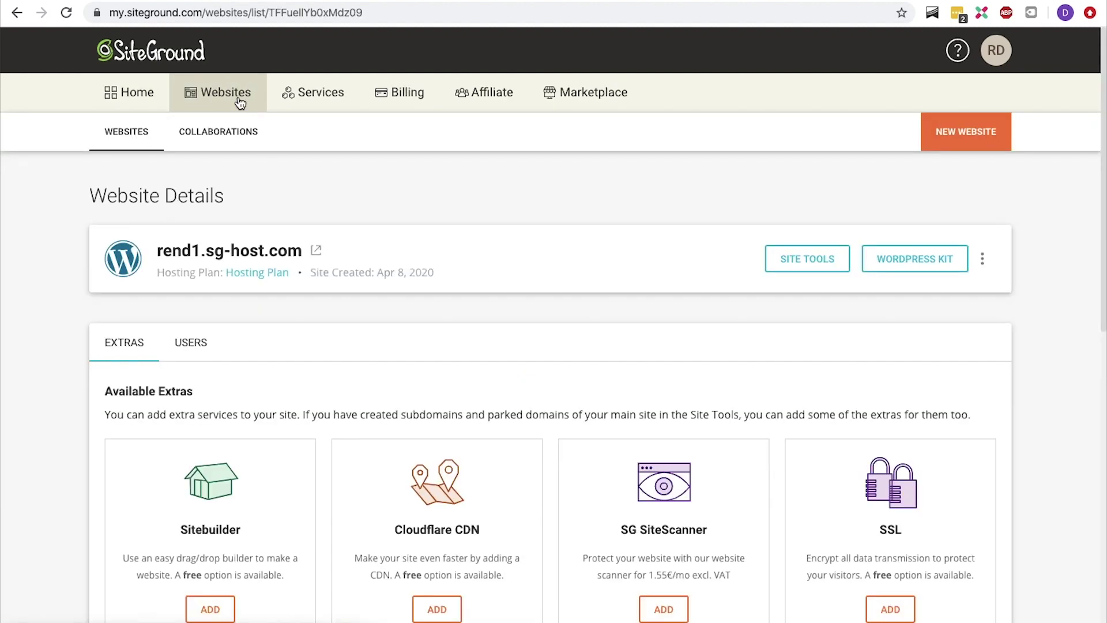
{"action": "left_click", "coordinate": [790, 265]}
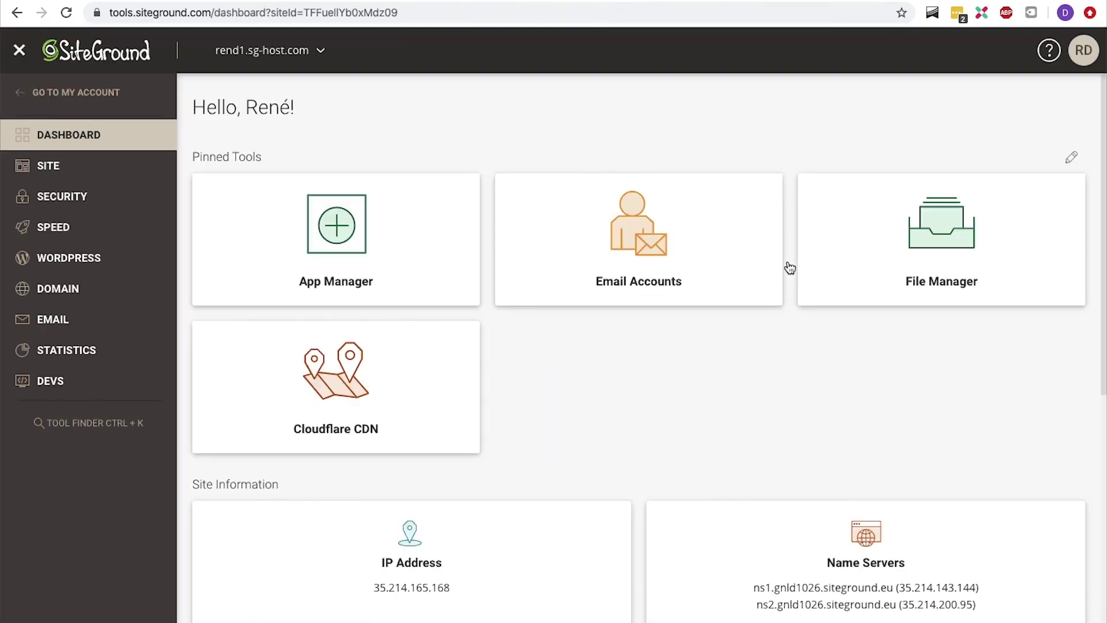
{"action": "left_click", "coordinate": [134, 199]}
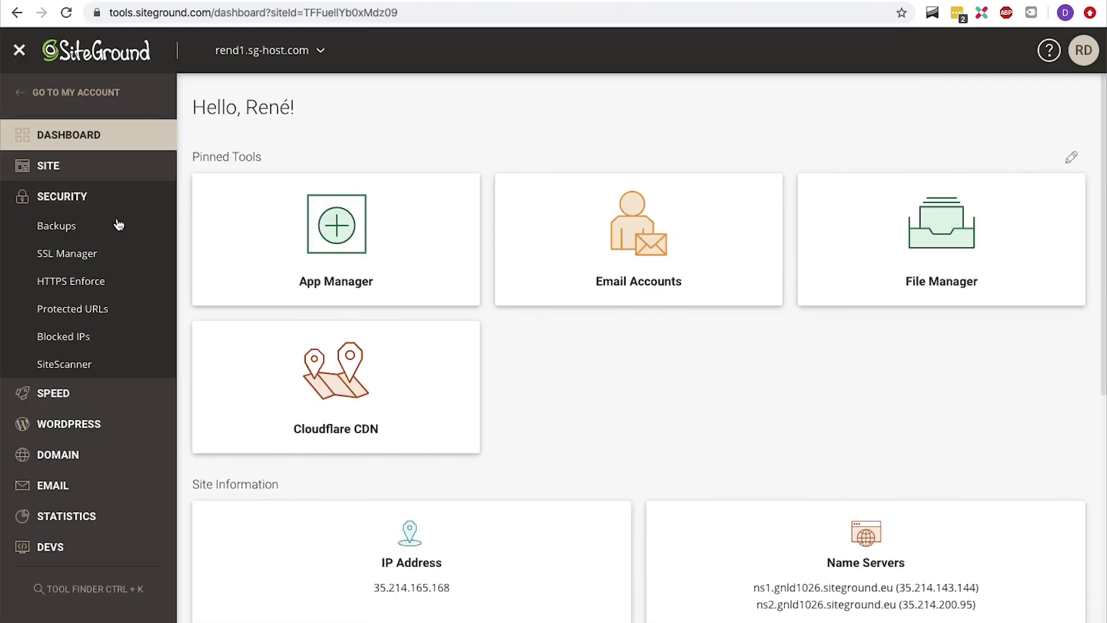
{"action": "left_click", "coordinate": [95, 260]}
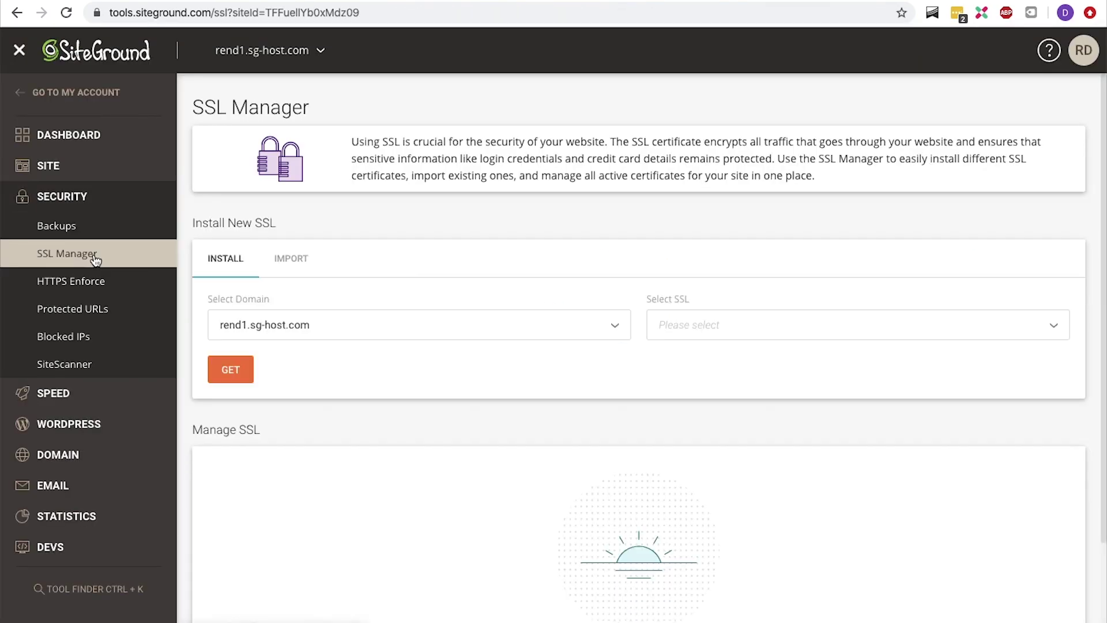
{"action": "left_click", "coordinate": [688, 331]}
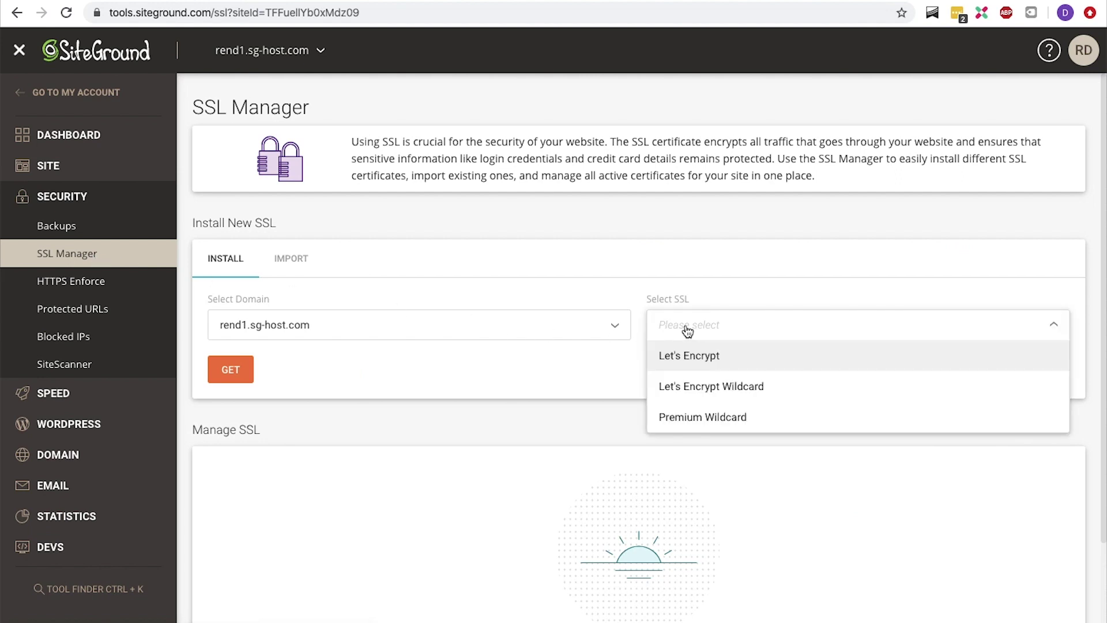
{"action": "left_click", "coordinate": [688, 357]}
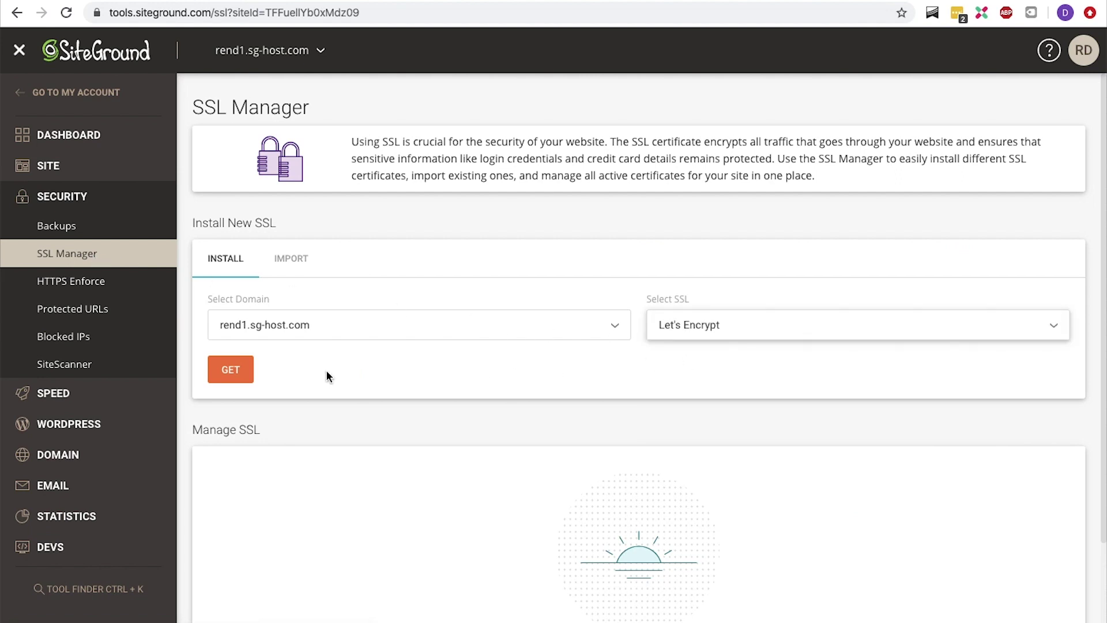
{"action": "left_click", "coordinate": [241, 373]}
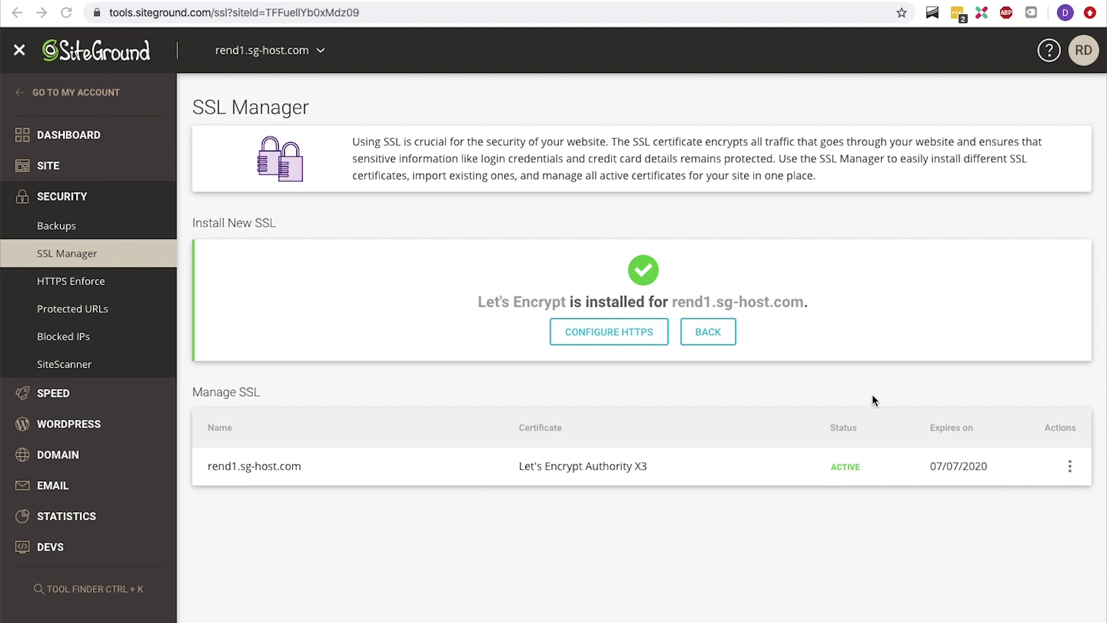
Turn on HTTPS enforcement for rend1.sg-host.com
{"action": "left_click", "coordinate": [1071, 467]}
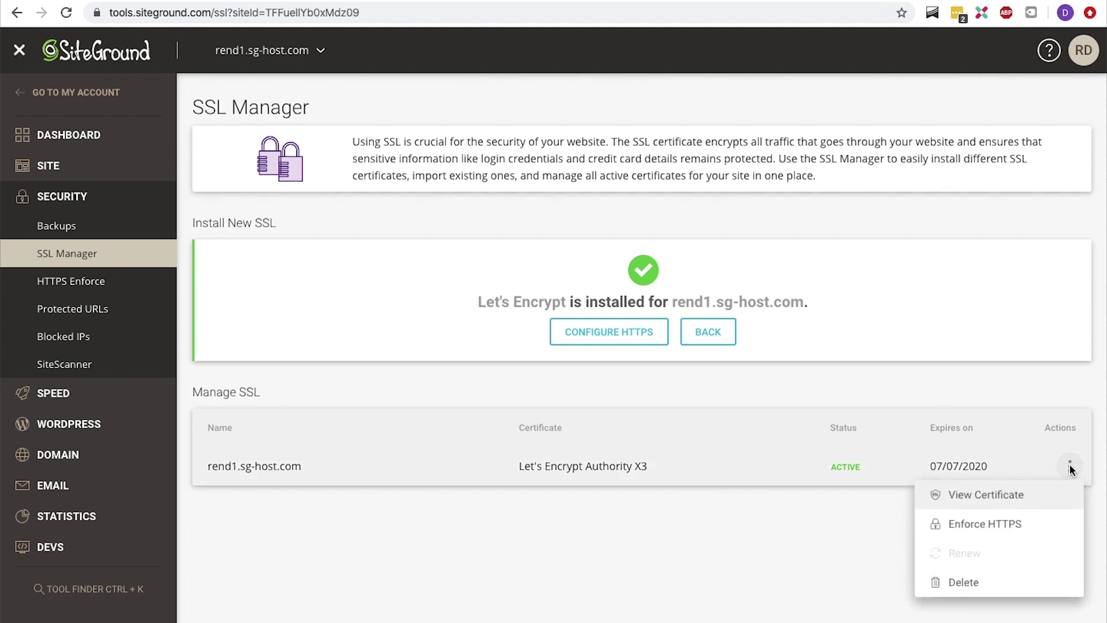
{"action": "left_click", "coordinate": [1035, 527]}
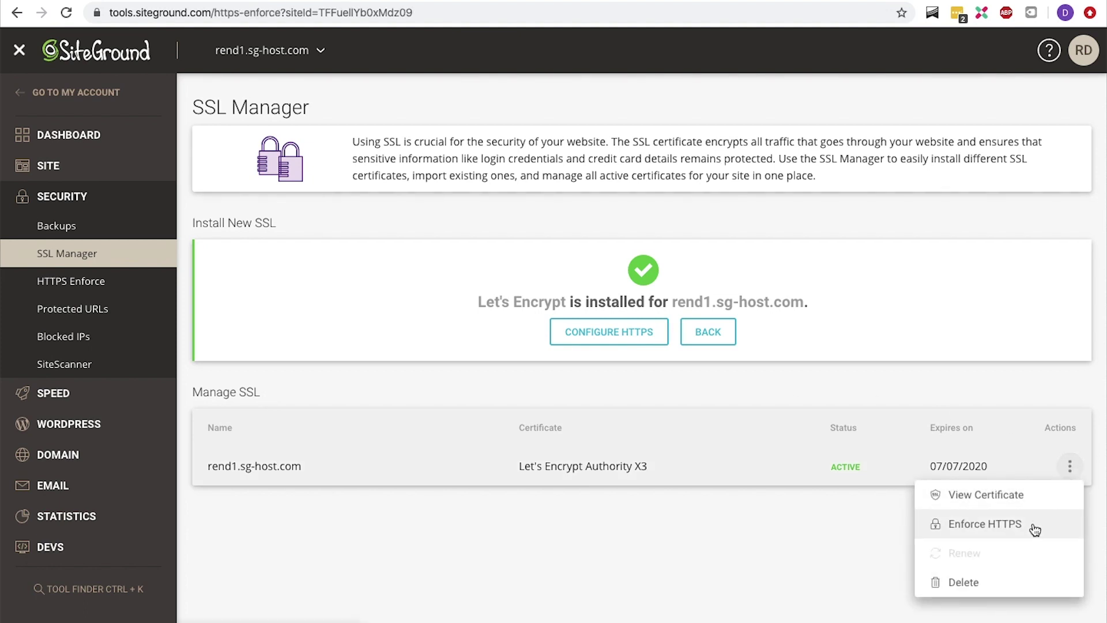
{"action": "left_click", "coordinate": [993, 296]}
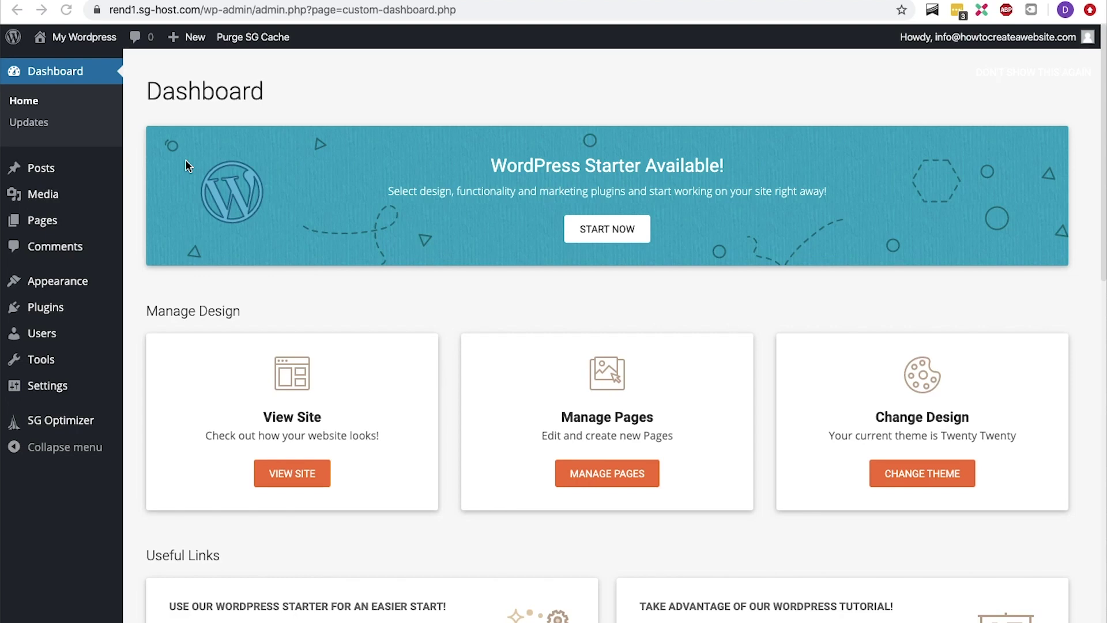
{"action": "left_click", "coordinate": [186, 161]}
{"action": "mouse_move", "coordinate": [98, 48]}
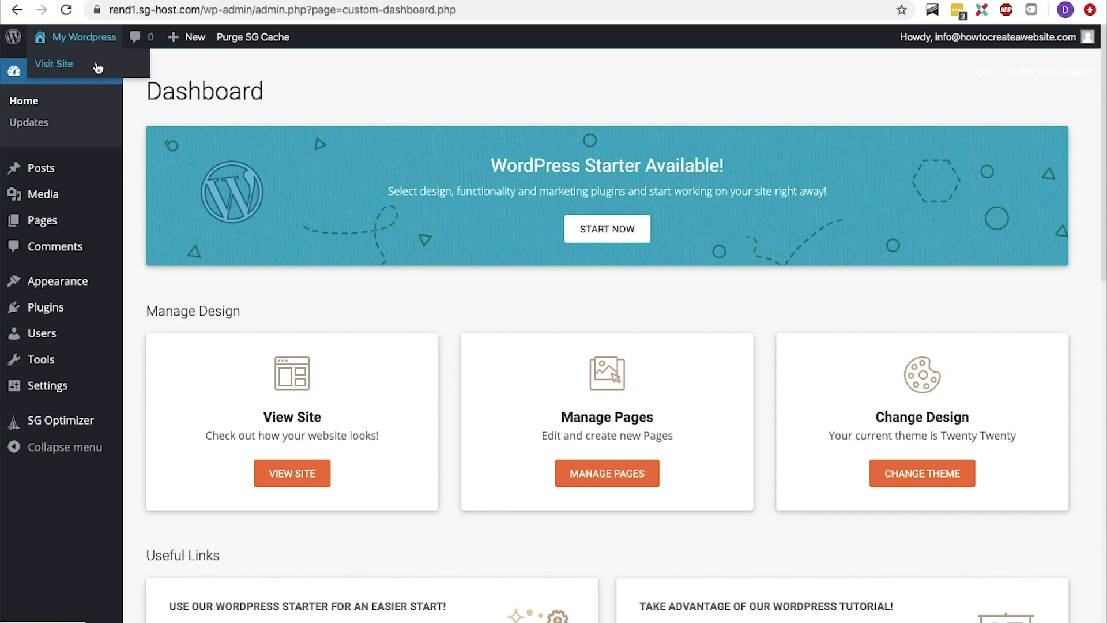
{"action": "left_click", "coordinate": [98, 68]}
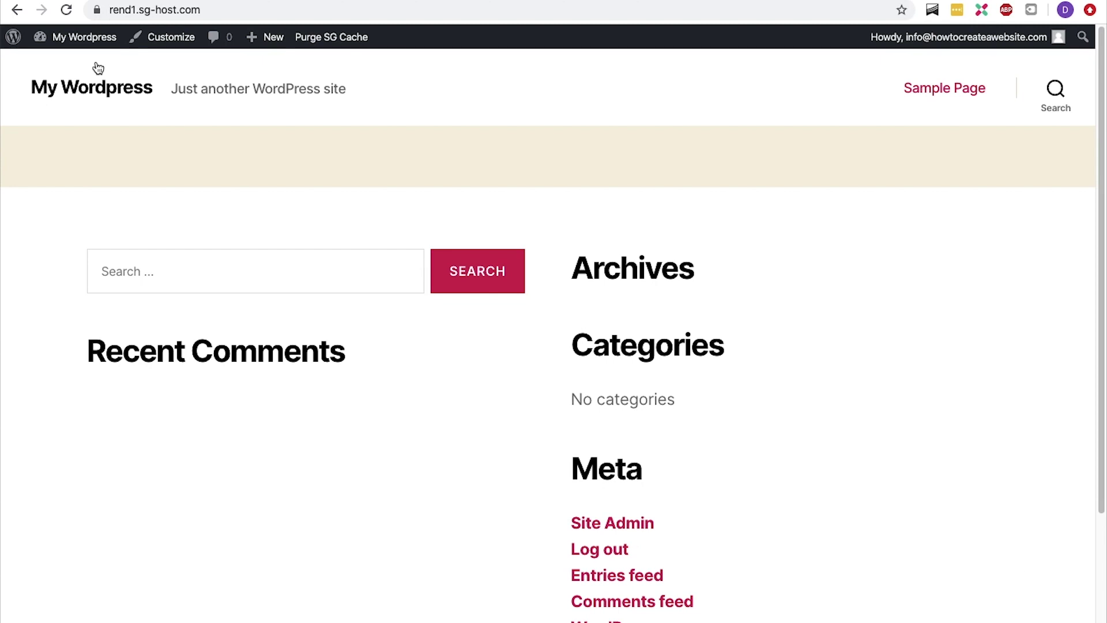
{"action": "mouse_move", "coordinate": [85, 36]}
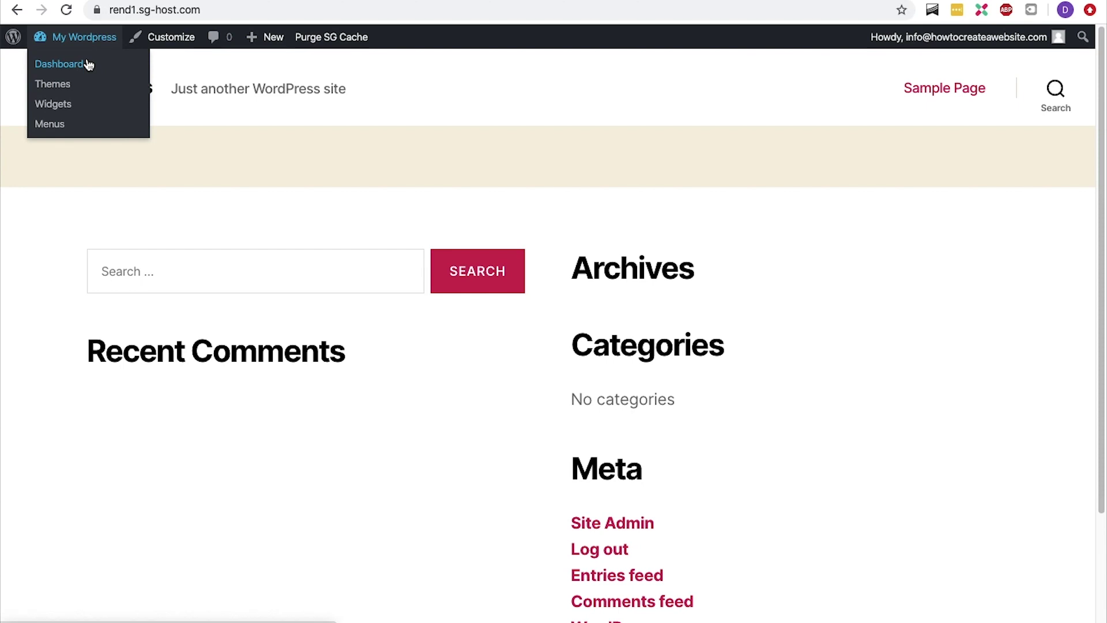
{"action": "left_click", "coordinate": [87, 64]}
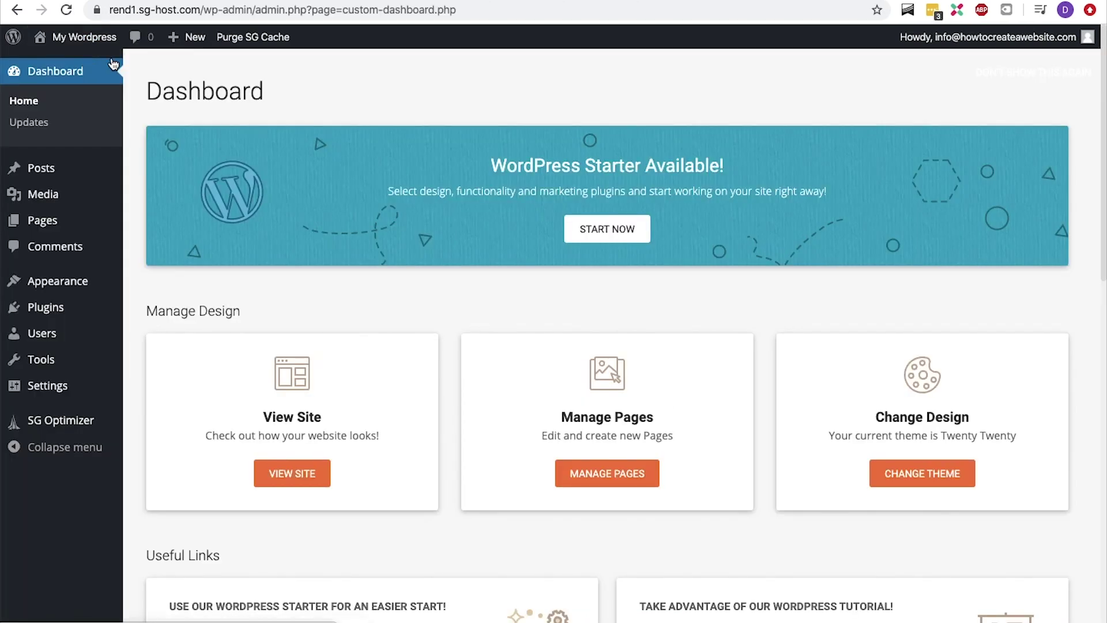
{"action": "left_click", "coordinate": [51, 126]}
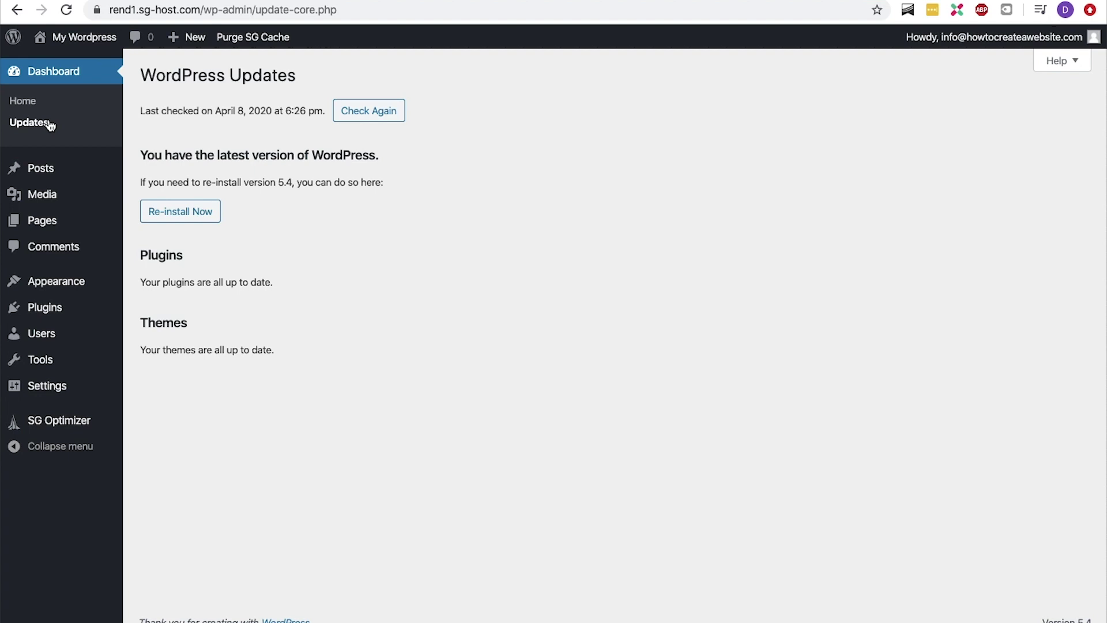
{"action": "mouse_move", "coordinate": [42, 168]}
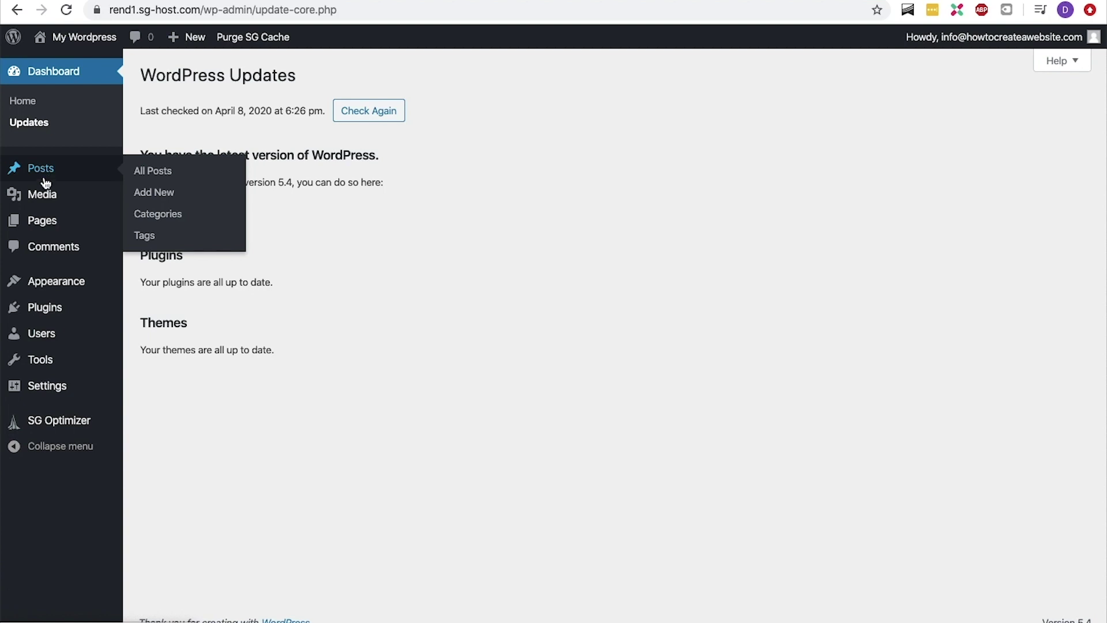
{"action": "mouse_move", "coordinate": [43, 225]}
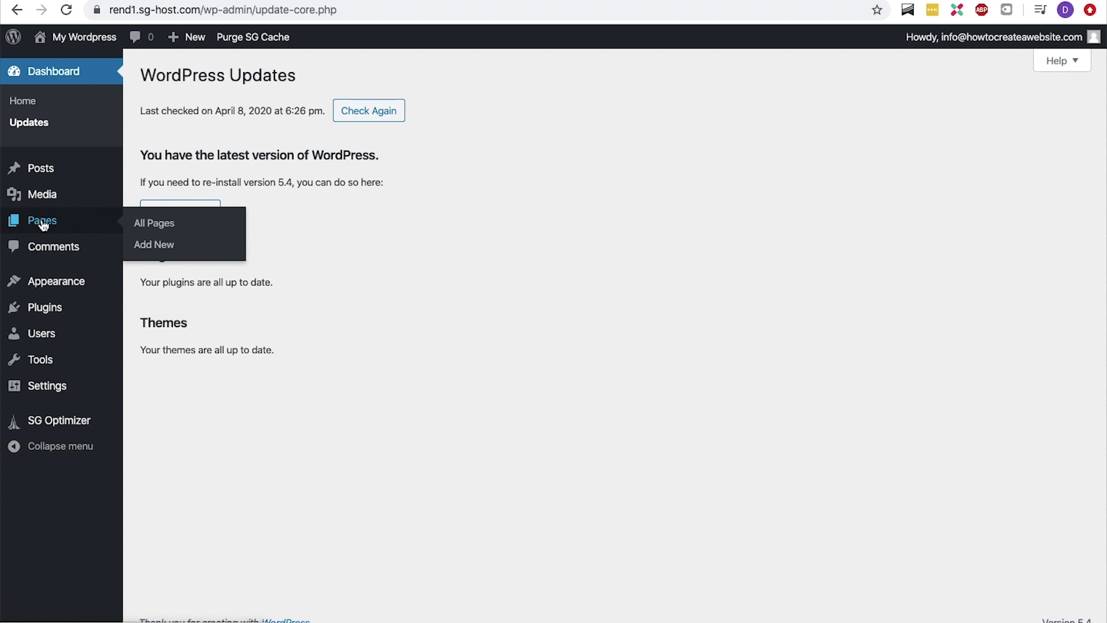
{"action": "mouse_move", "coordinate": [55, 207]}
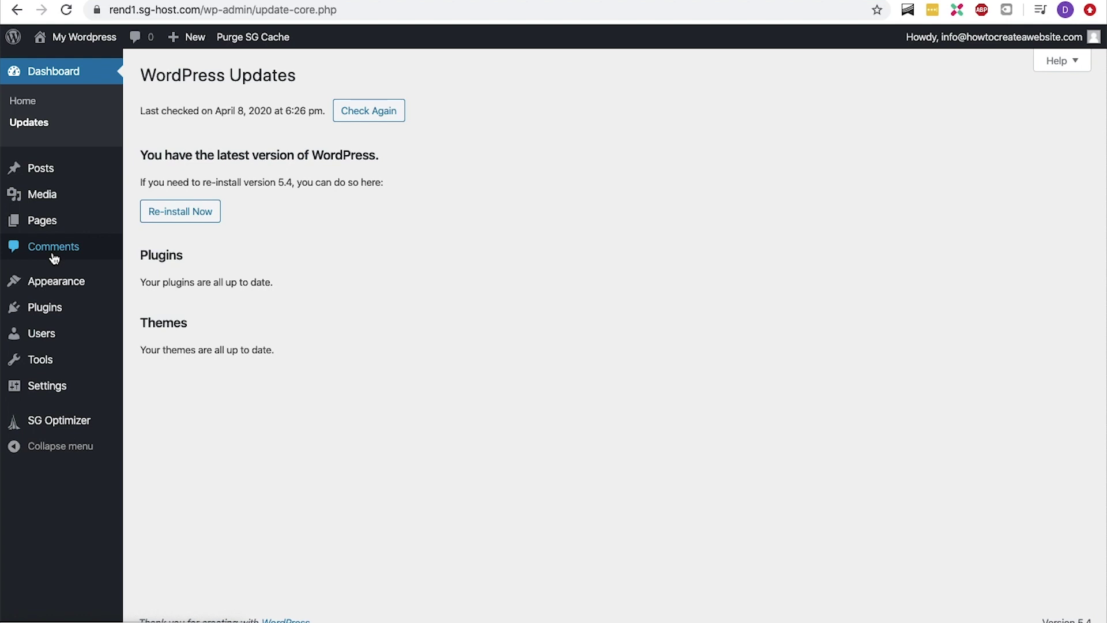
{"action": "mouse_move", "coordinate": [50, 278]}
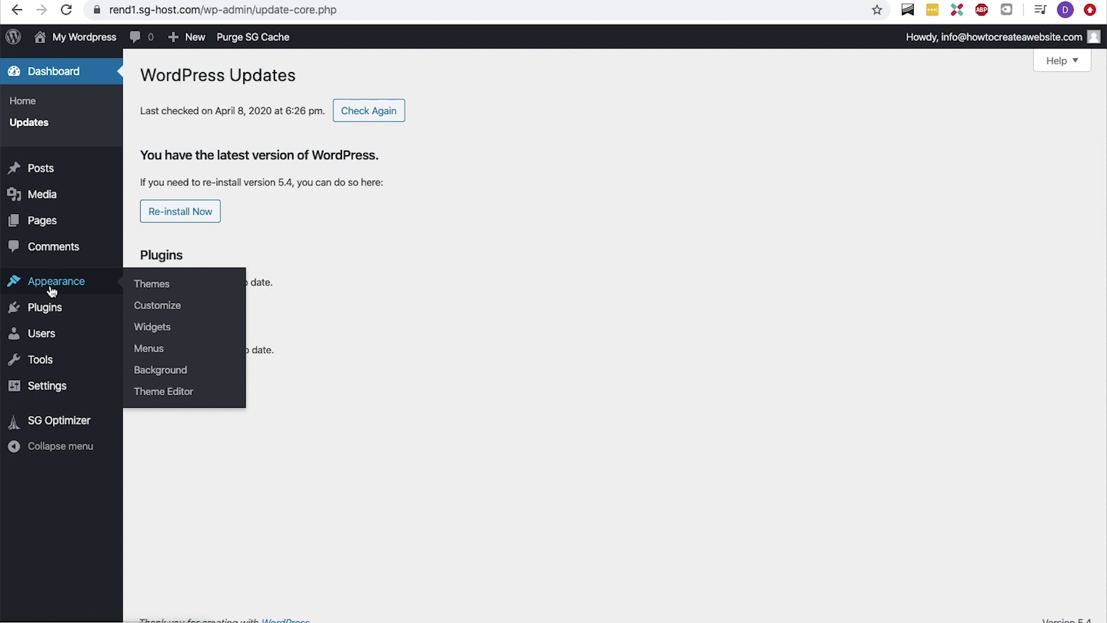
{"action": "mouse_move", "coordinate": [50, 308]}
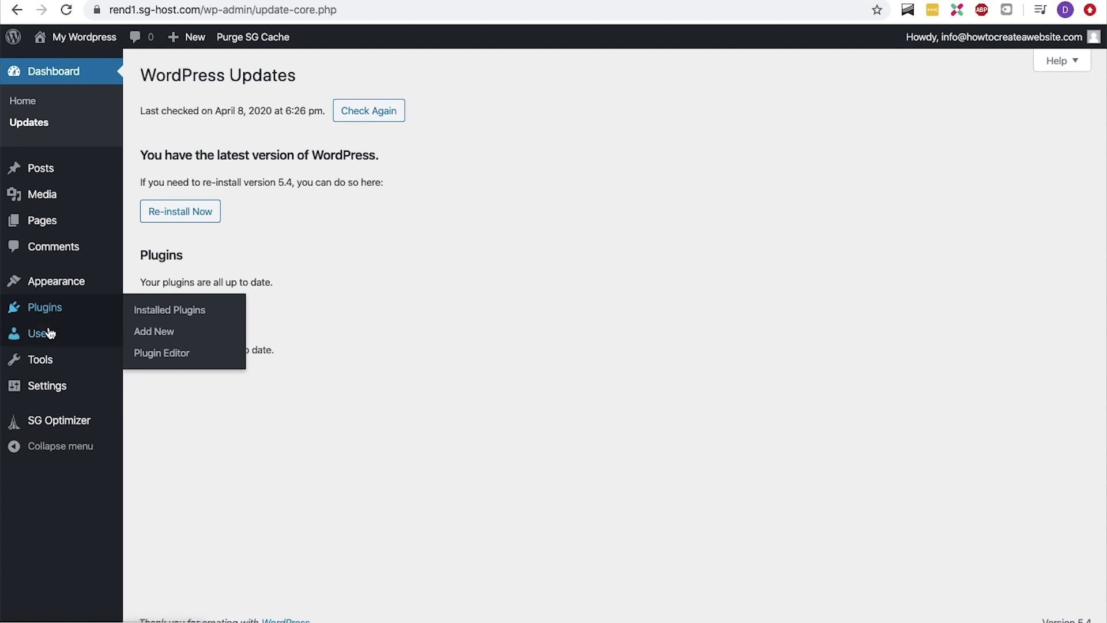
{"action": "mouse_move", "coordinate": [50, 333]}
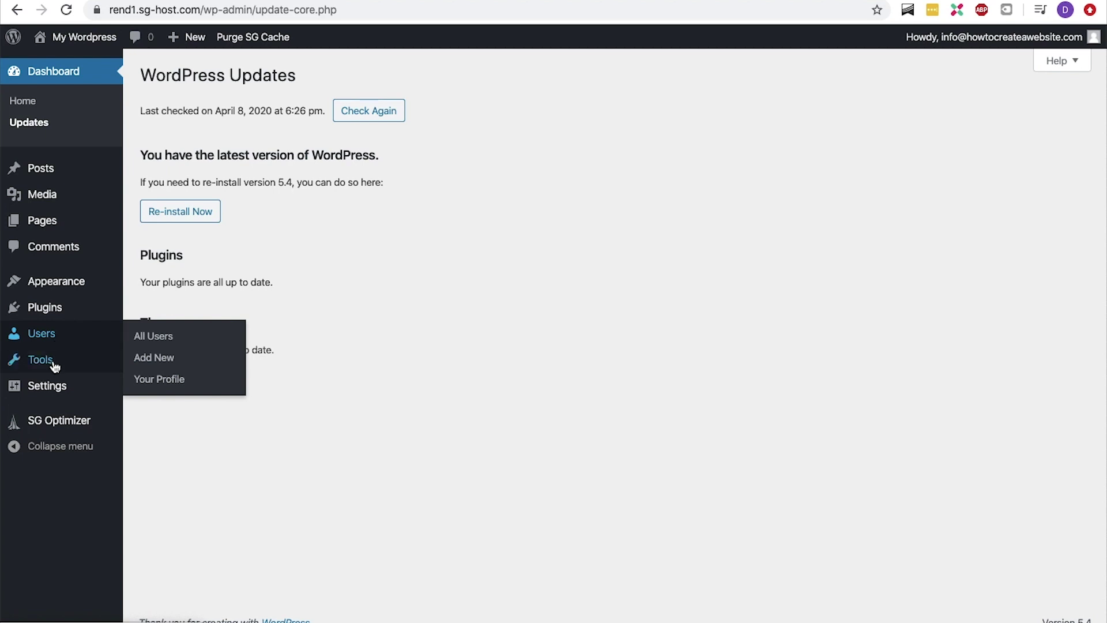
{"action": "mouse_move", "coordinate": [55, 366]}
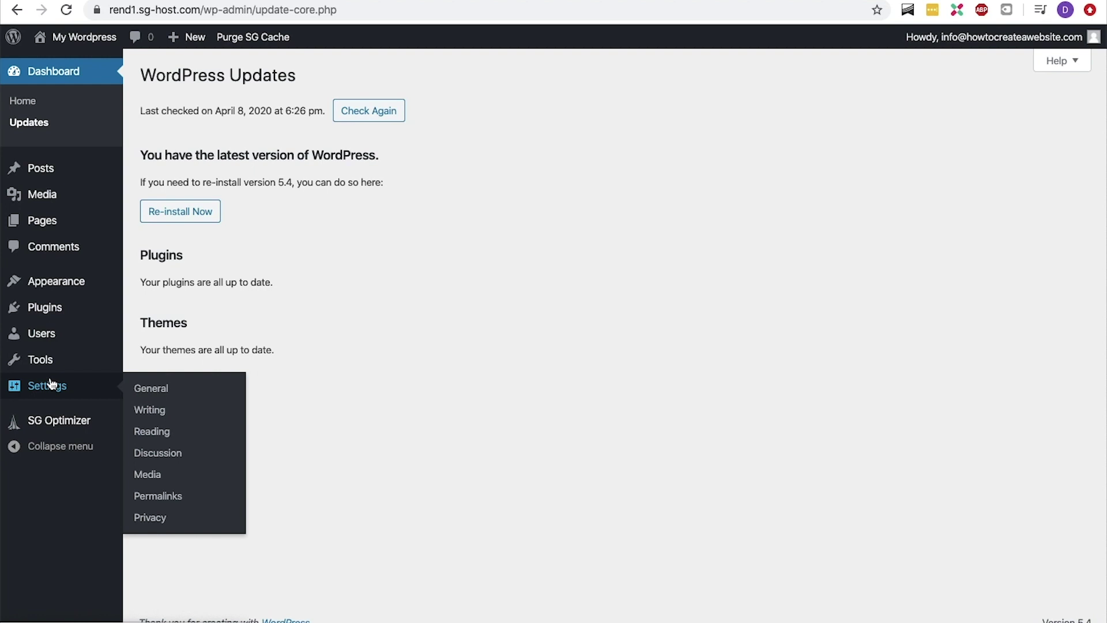
Save General Settings with English (United States) as site language, then go to Installed Plugins
{"action": "left_click", "coordinate": [151, 388]}
{"action": "scroll", "coordinate": [159, 392], "scroll_direction": "down", "scroll_amount": 1}
{"action": "scroll", "coordinate": [160, 394], "scroll_direction": "down", "scroll_amount": 4}
{"action": "left_click", "coordinate": [453, 258]}
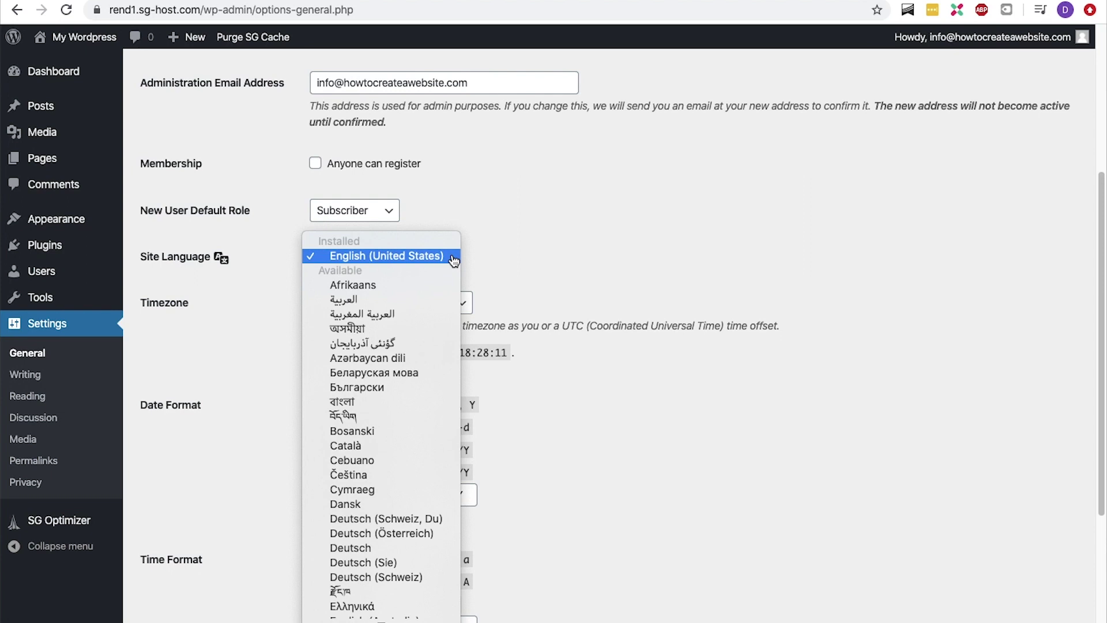
{"action": "left_click", "coordinate": [453, 257]}
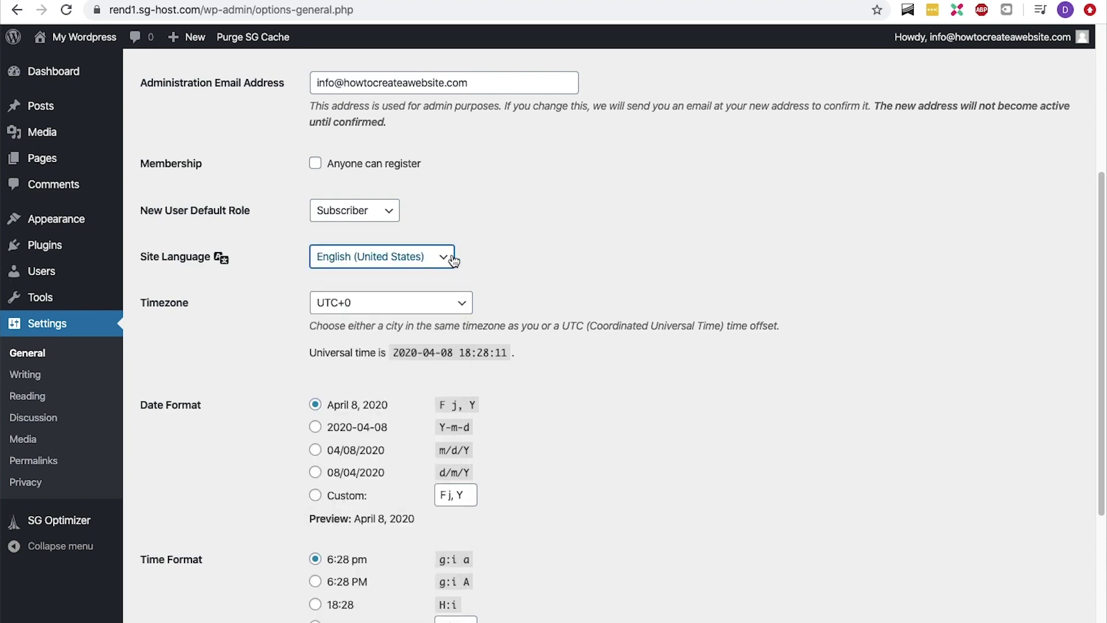
{"action": "scroll", "coordinate": [453, 259], "scroll_direction": "down", "scroll_amount": 4}
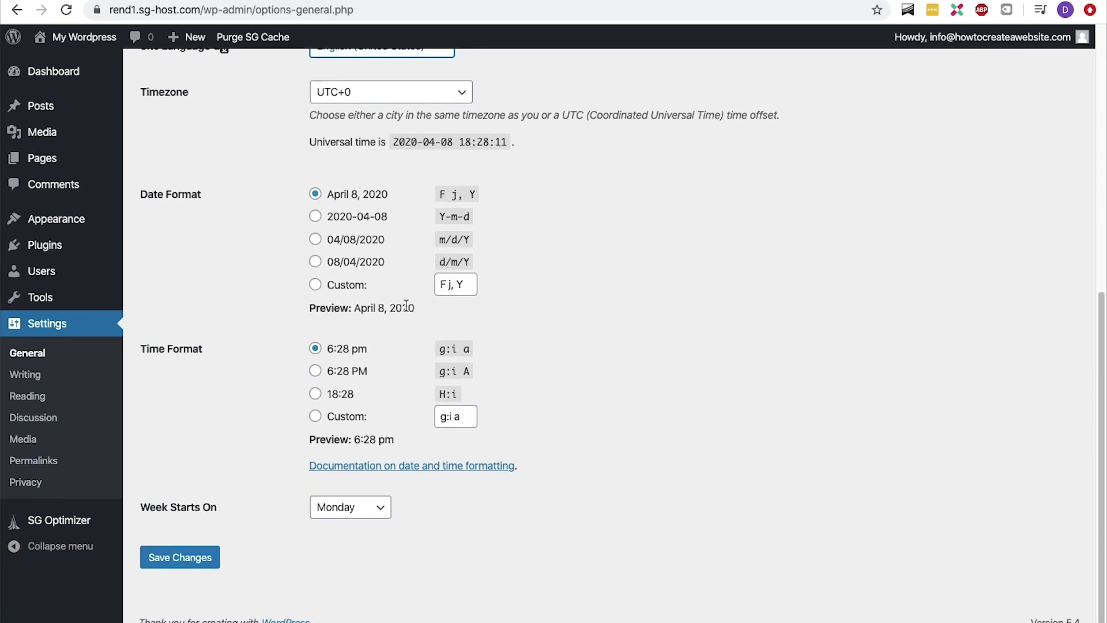
{"action": "left_click", "coordinate": [179, 558]}
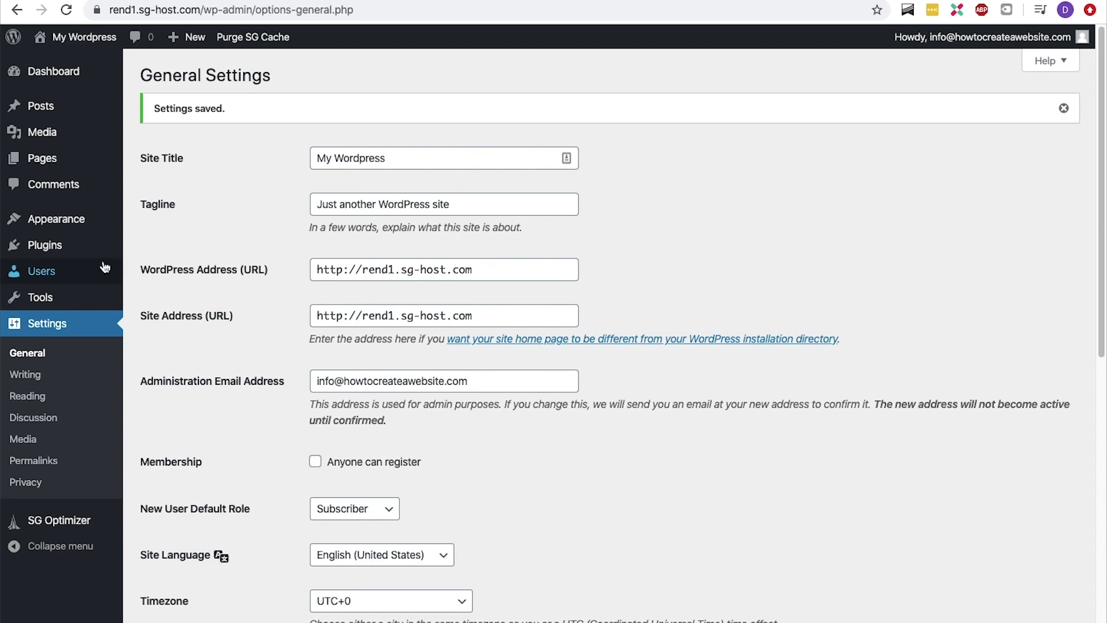
{"action": "mouse_move", "coordinate": [95, 254]}
{"action": "left_click", "coordinate": [141, 247]}
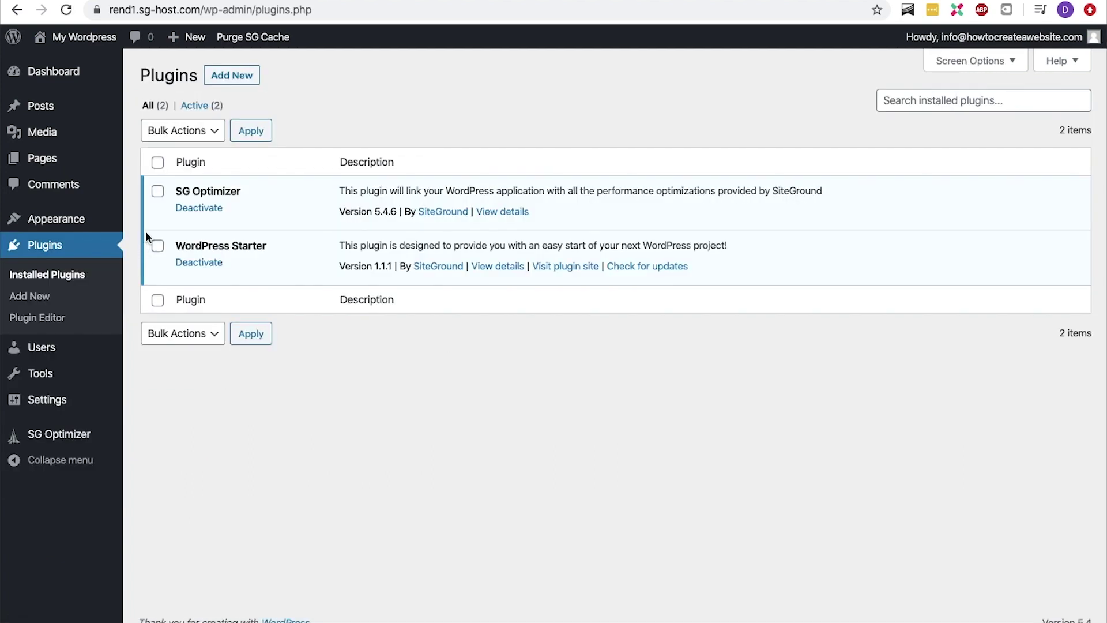
Bulk-deactivate both plugins, SG Optimizer and WordPress Starter
{"action": "left_click", "coordinate": [158, 163]}
{"action": "left_click", "coordinate": [181, 136]}
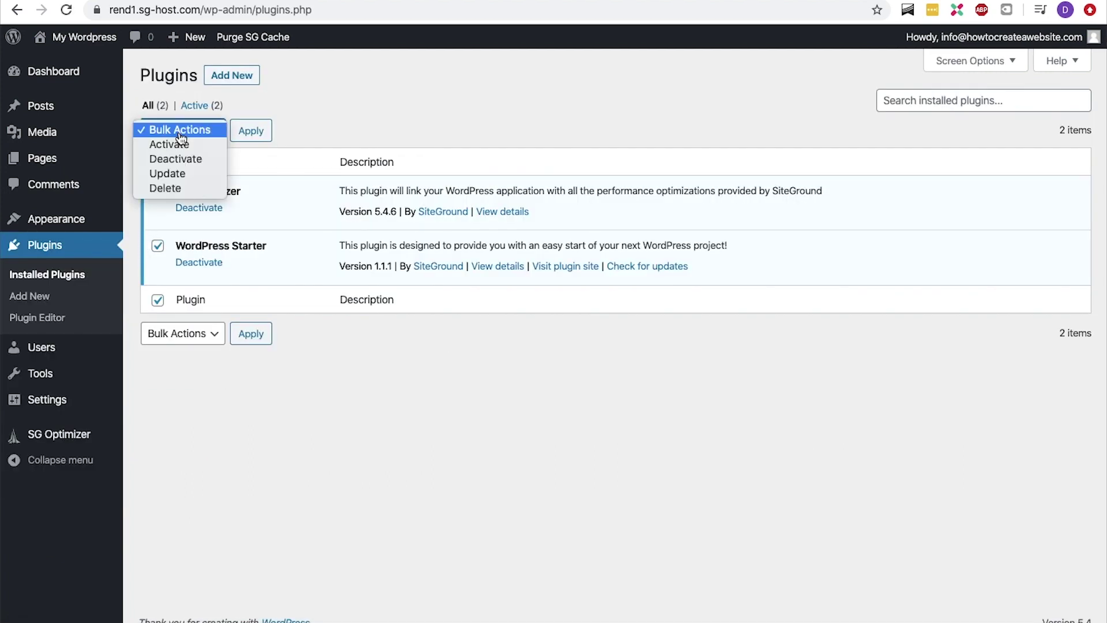
{"action": "left_click", "coordinate": [183, 158]}
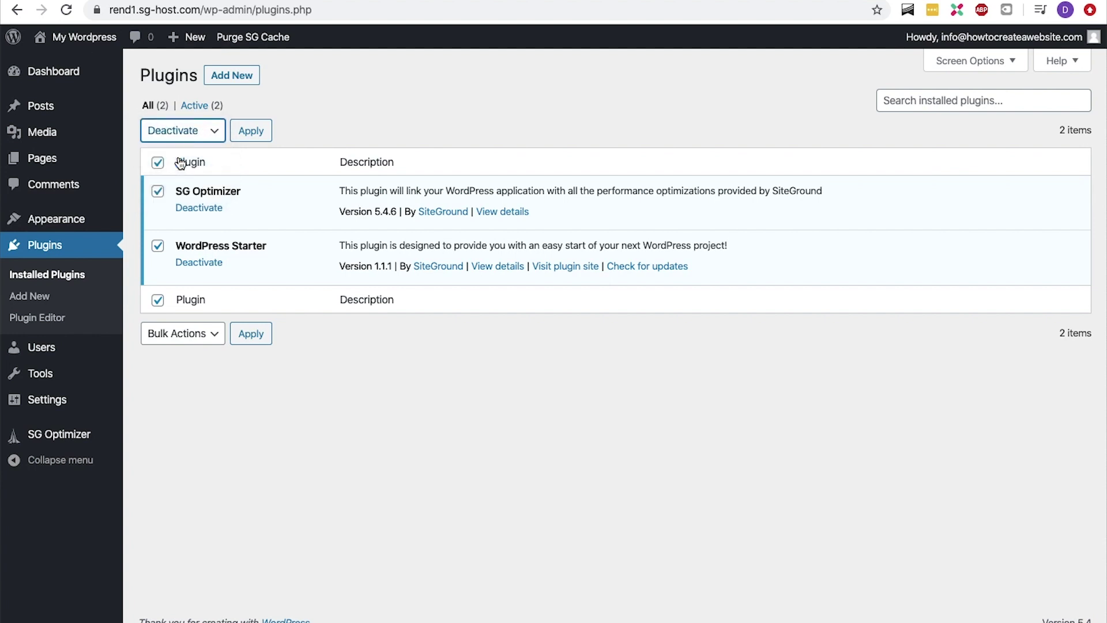
{"action": "left_click", "coordinate": [245, 137]}
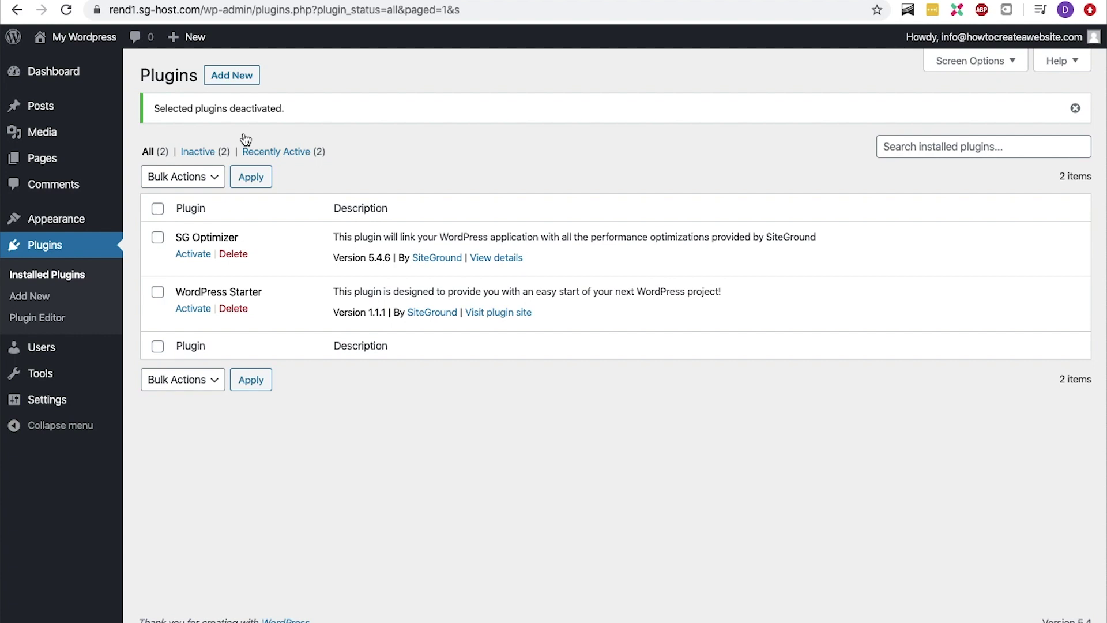
Bulk-delete the two deactivated plugins and confirm the deletion
{"action": "left_click", "coordinate": [158, 209]}
{"action": "left_click", "coordinate": [187, 182]}
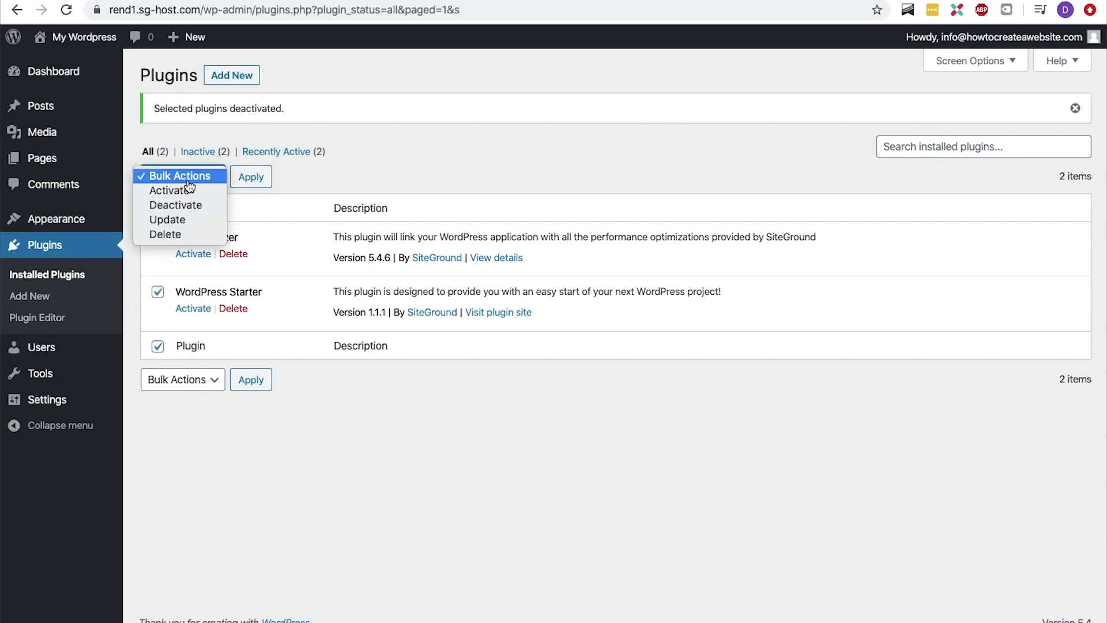
{"action": "left_click", "coordinate": [175, 234]}
{"action": "left_click", "coordinate": [248, 178]}
{"action": "left_click", "coordinate": [685, 128]}
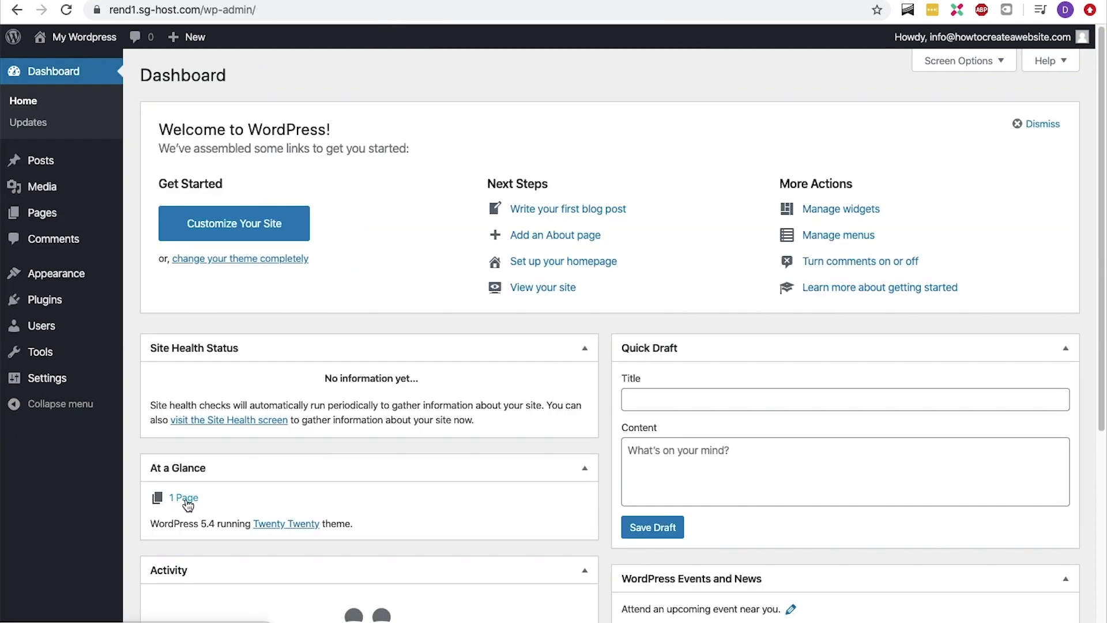
Move both pages, Privacy Policy and Sample Page, to the Trash
{"action": "scroll", "coordinate": [187, 505], "scroll_direction": "down", "scroll_amount": 5}
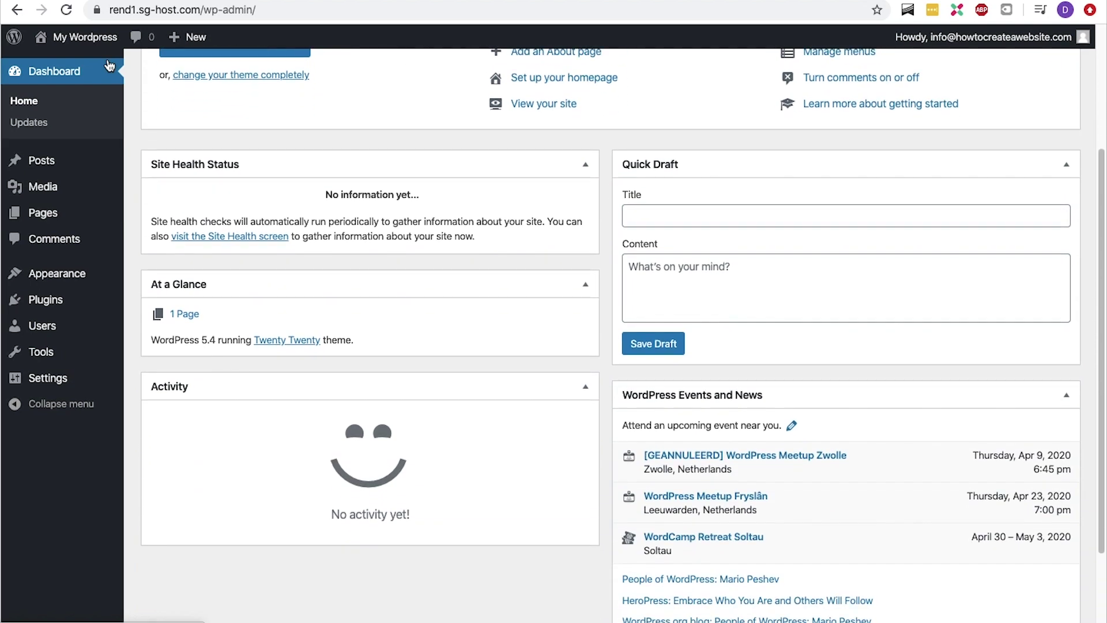
{"action": "mouse_move", "coordinate": [72, 217]}
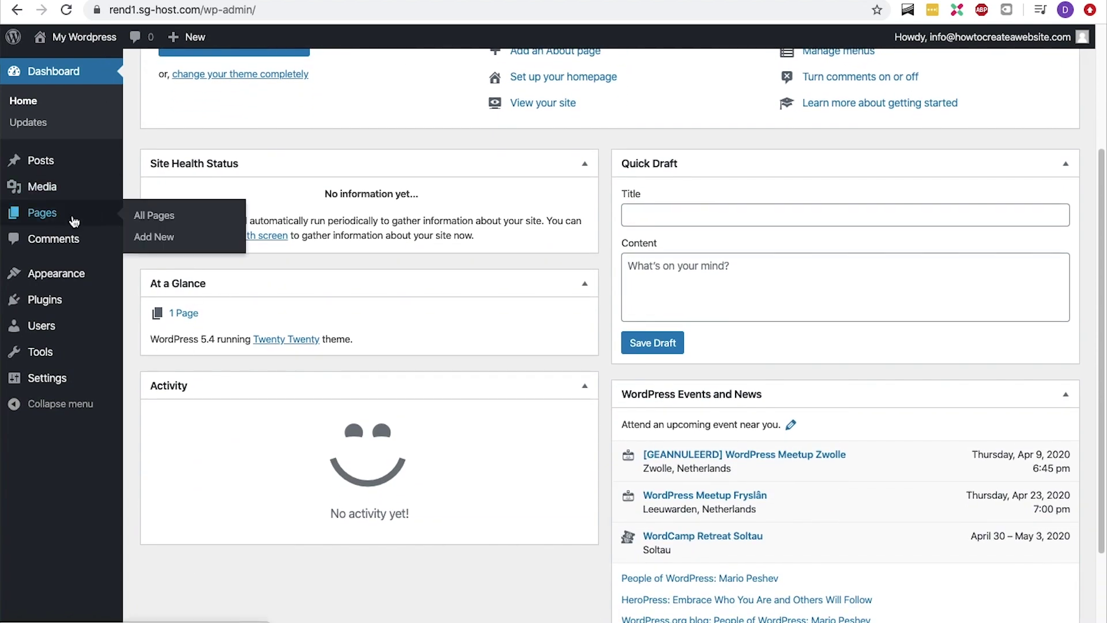
{"action": "left_click", "coordinate": [138, 216]}
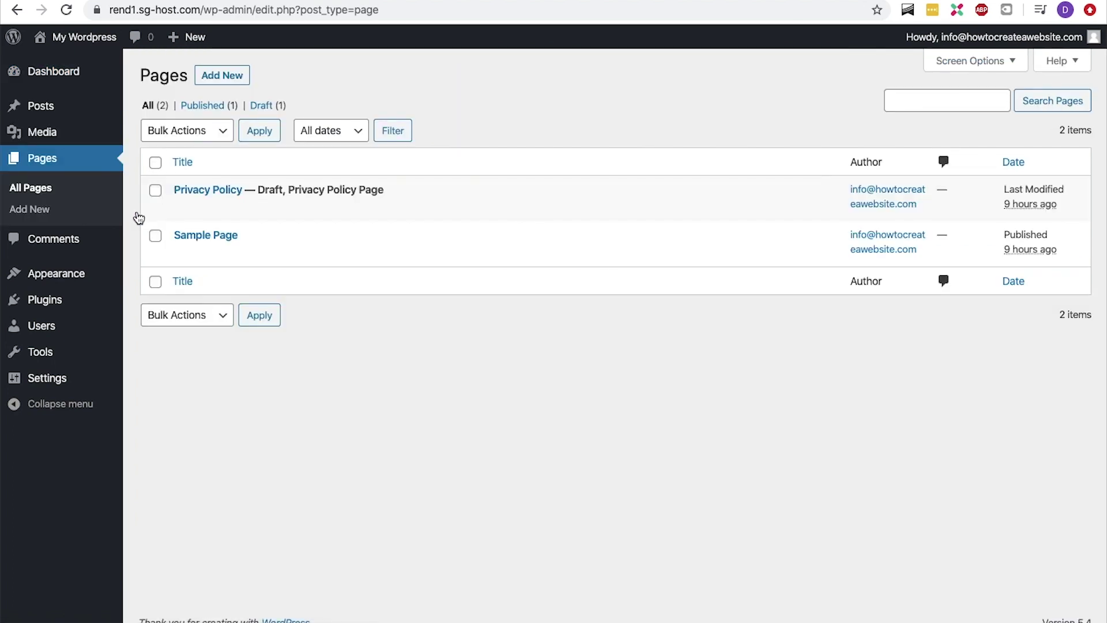
{"action": "left_click", "coordinate": [155, 162]}
{"action": "left_click", "coordinate": [187, 131]}
{"action": "left_click", "coordinate": [184, 158]}
{"action": "left_click", "coordinate": [259, 131]}
Permanently delete both pages from the Trash
{"action": "left_click", "coordinate": [195, 152]}
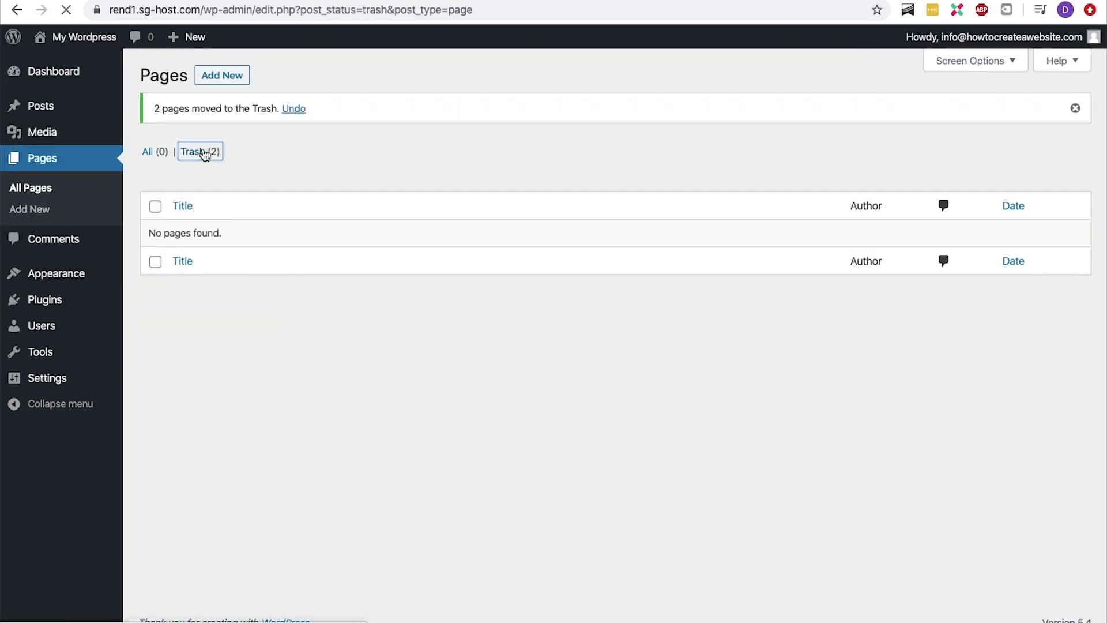
{"action": "left_click", "coordinate": [155, 162]}
{"action": "left_click", "coordinate": [200, 130]}
{"action": "left_click", "coordinate": [184, 158]}
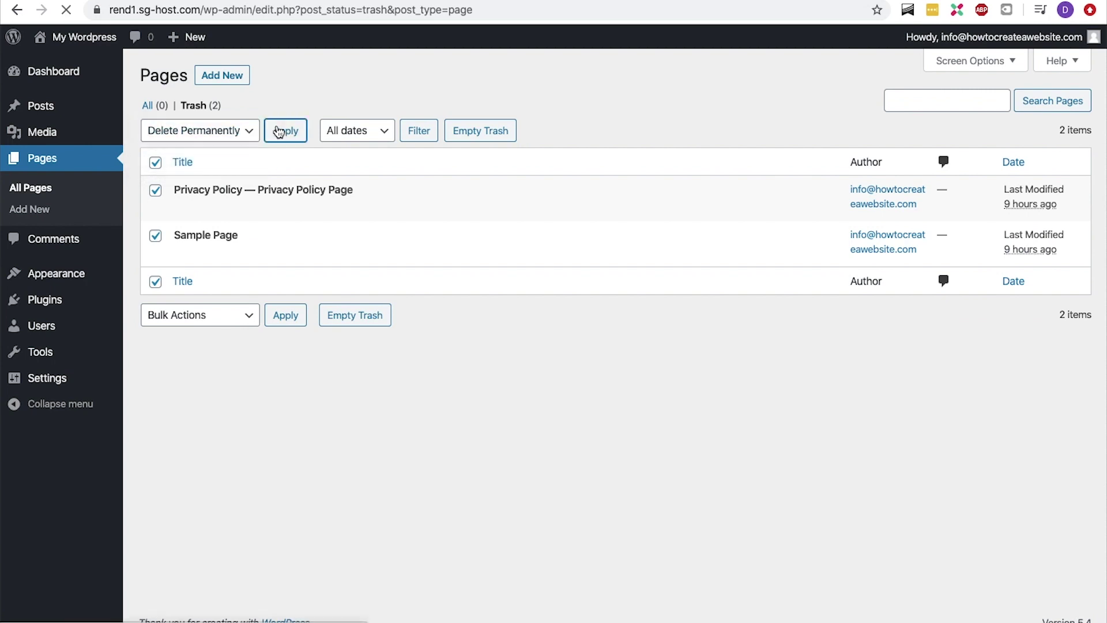
{"action": "left_click", "coordinate": [285, 131]}
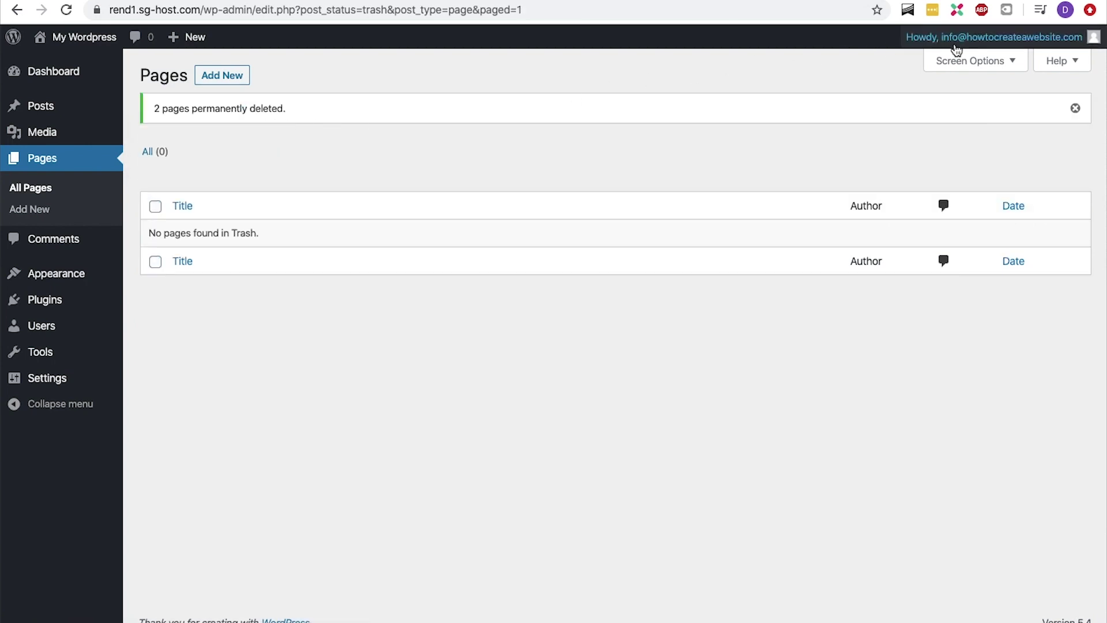
Open your own user profile from the Users menu
{"action": "mouse_move", "coordinate": [957, 49]}
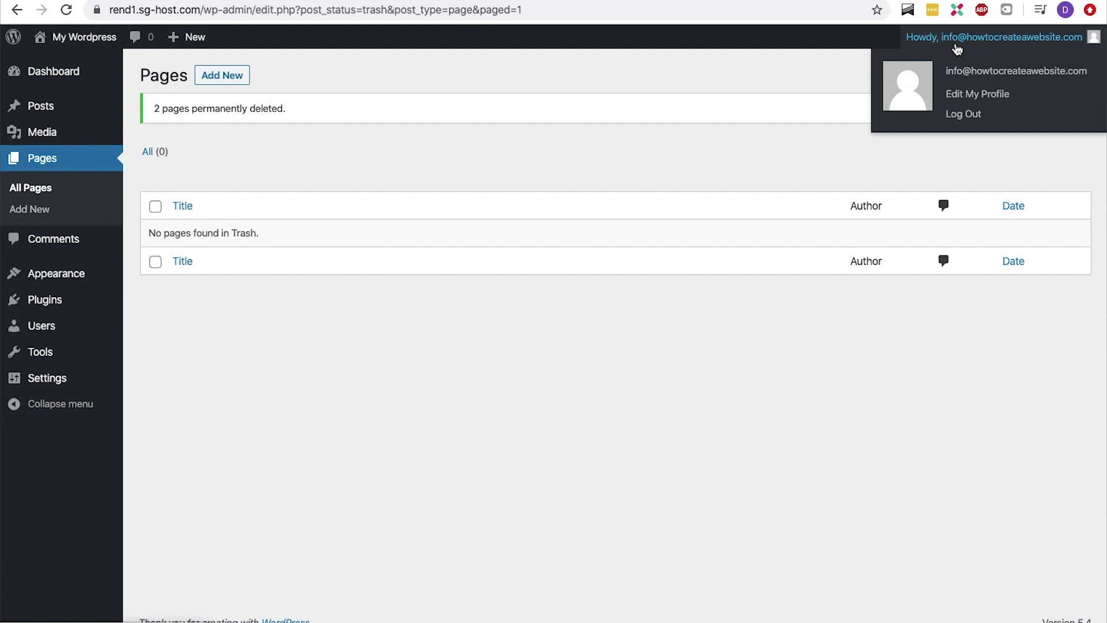
{"action": "mouse_move", "coordinate": [86, 324]}
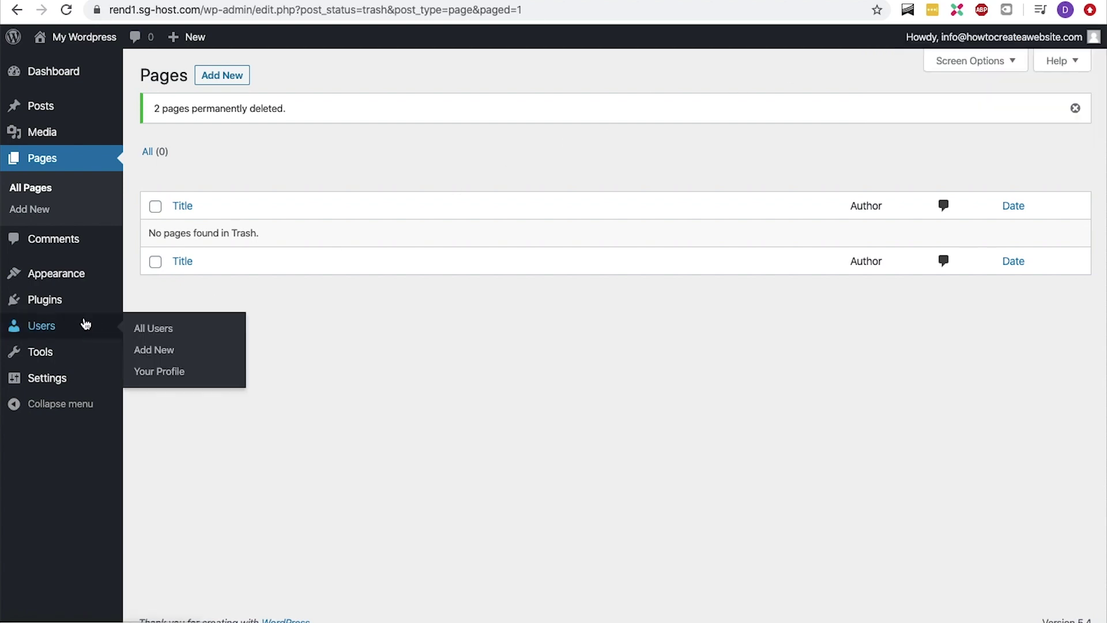
{"action": "left_click", "coordinate": [149, 373]}
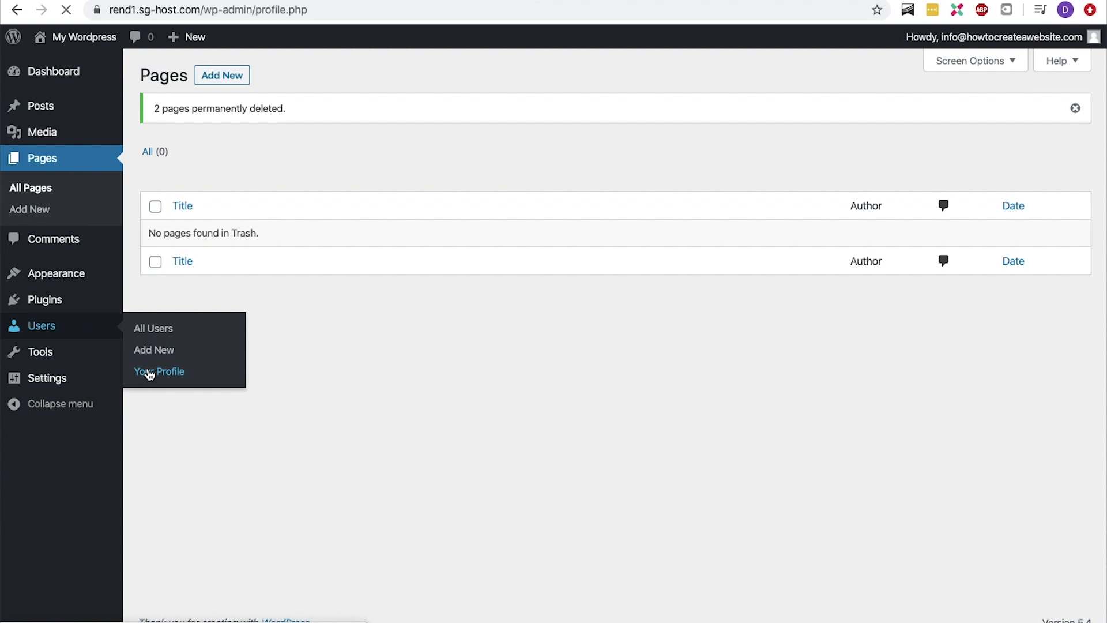
Replace the nickname with the owner's full name and choose it as the public display name
{"action": "scroll", "coordinate": [149, 373], "scroll_direction": "down", "scroll_amount": 5}
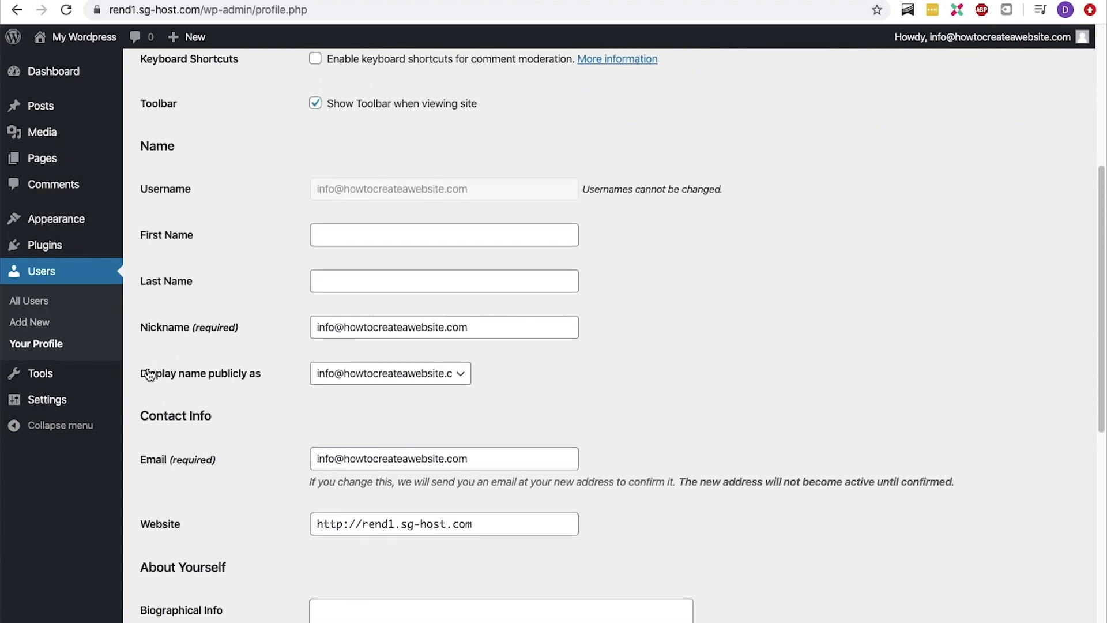
{"action": "scroll", "coordinate": [149, 373], "scroll_direction": "down", "scroll_amount": 1}
{"action": "left_click", "coordinate": [354, 265]}
{"action": "key", "text": "super+a"}
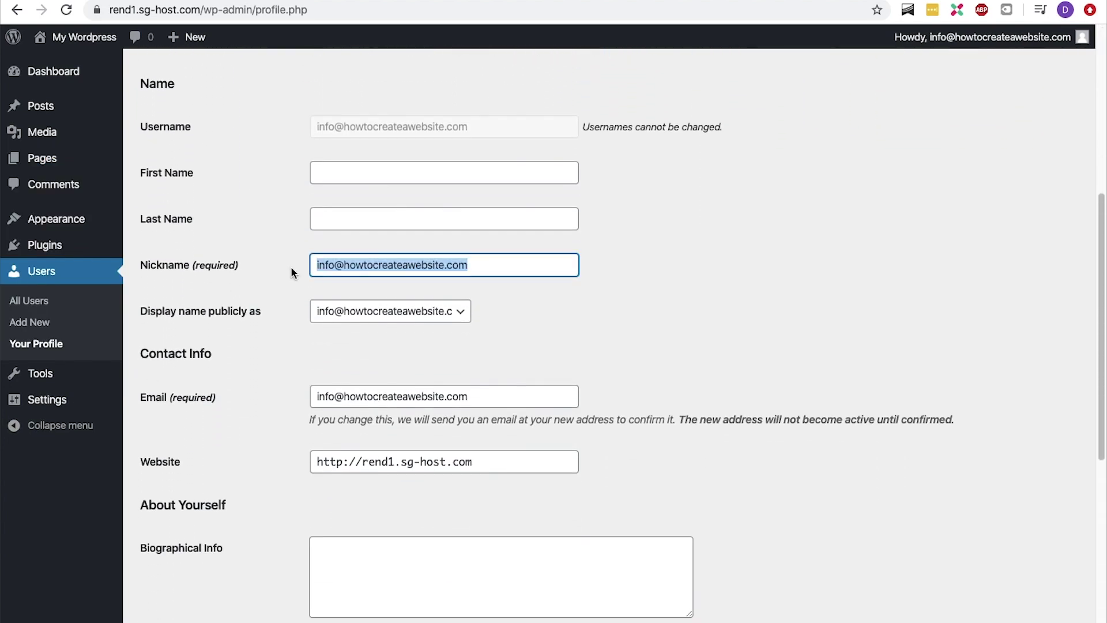
{"action": "type", "text": "René Delescen"}
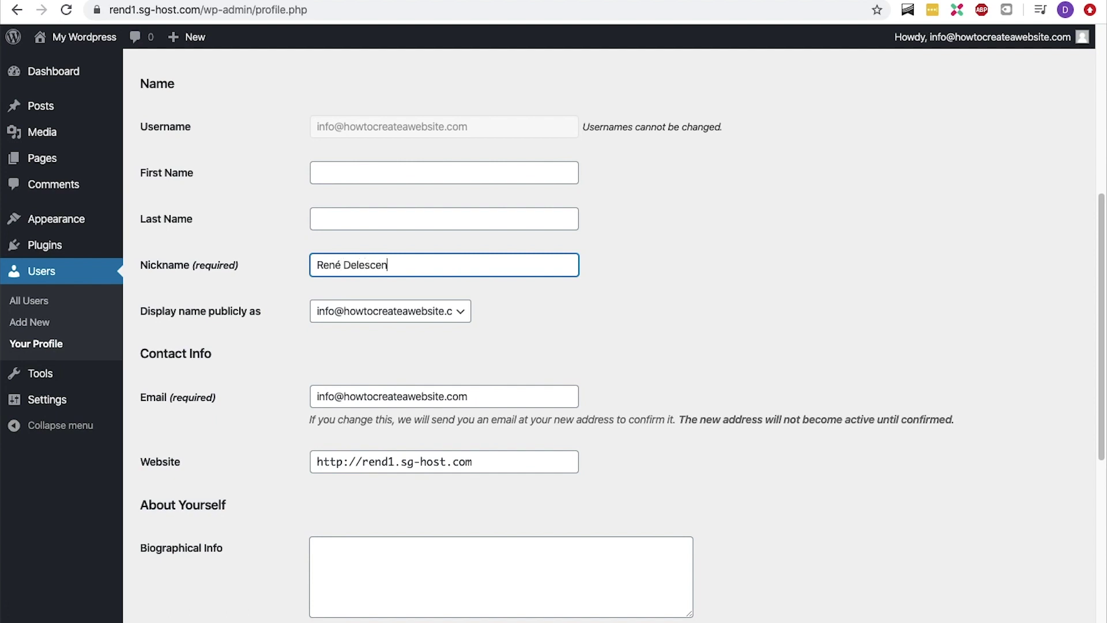
{"action": "key", "text": "Tab"}
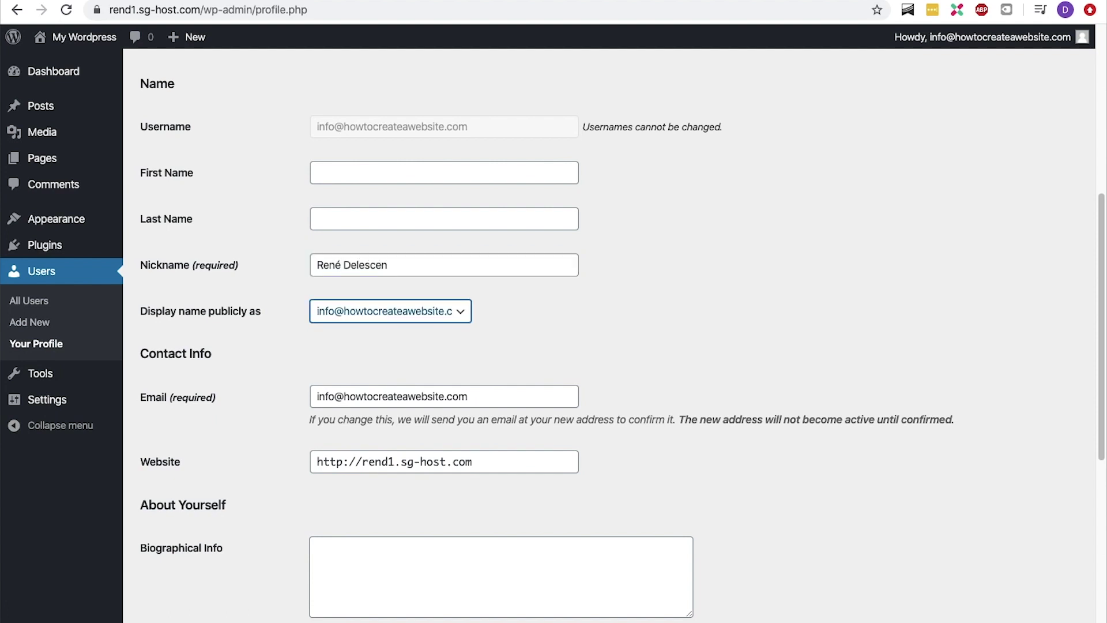
{"action": "left_click", "coordinate": [349, 311]}
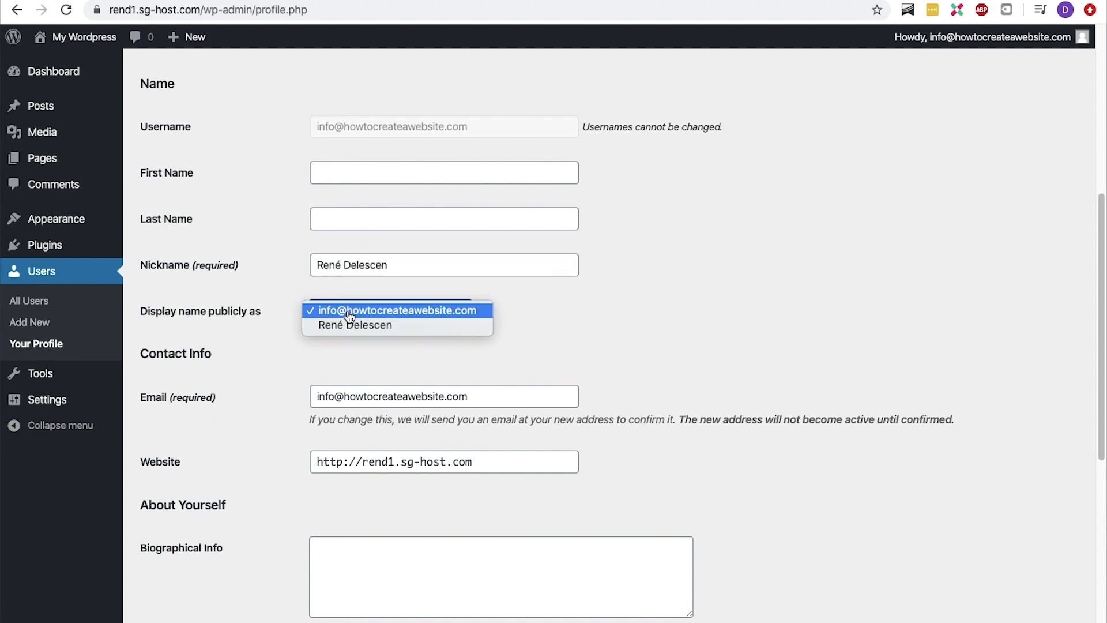
{"action": "left_click", "coordinate": [349, 321]}
Save the profile with Update Profile and return to the Dashboard
{"action": "scroll", "coordinate": [348, 329], "scroll_direction": "down", "scroll_amount": 7}
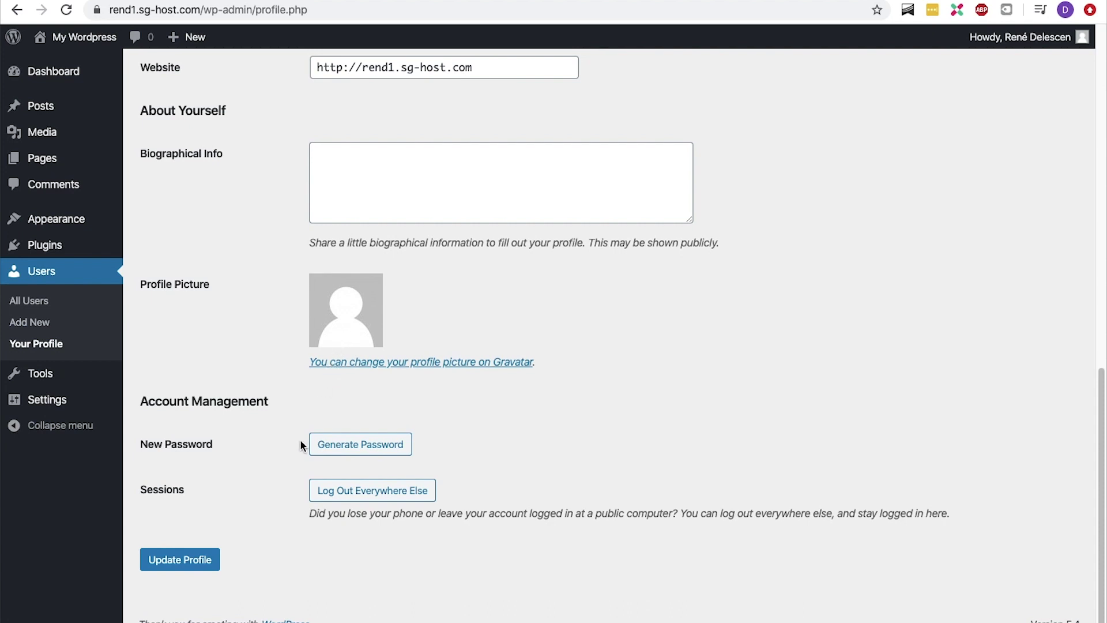
{"action": "left_click", "coordinate": [192, 568]}
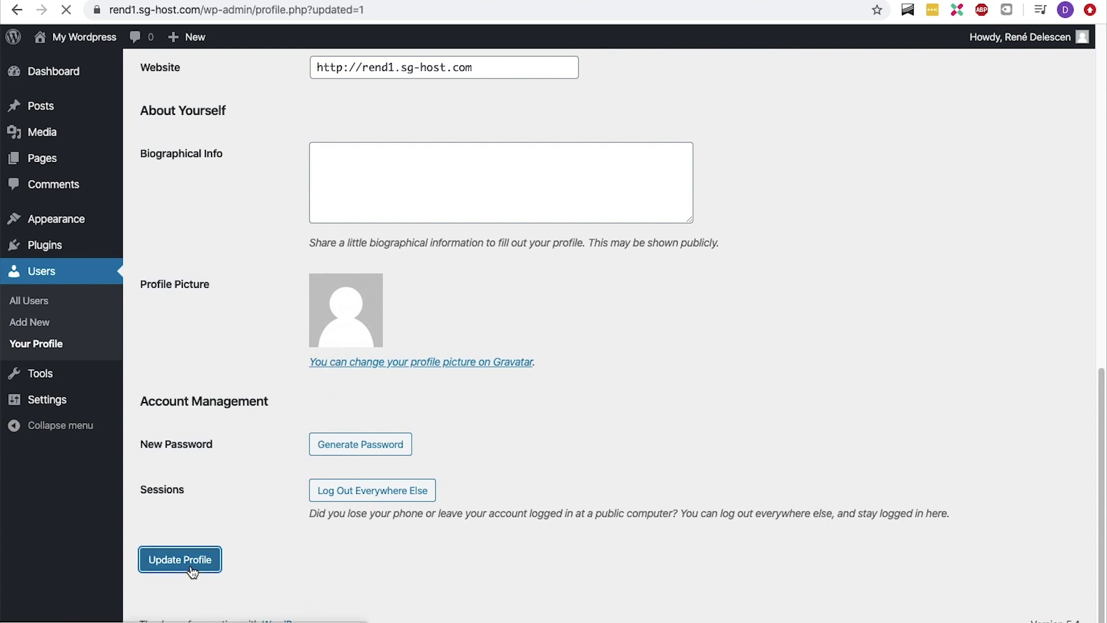
{"action": "left_click", "coordinate": [82, 81]}
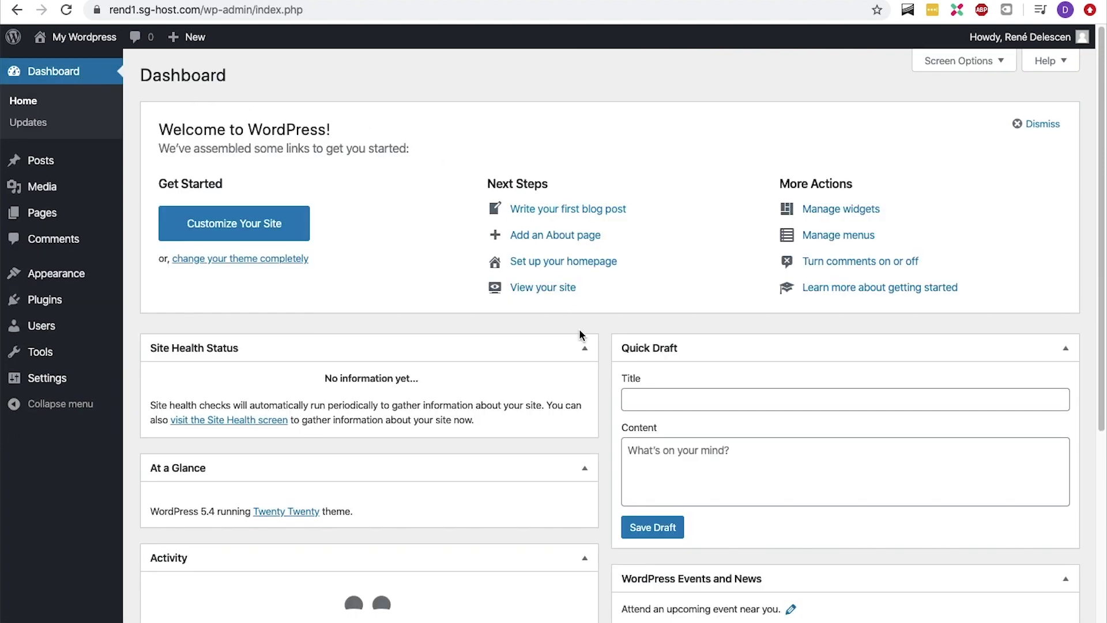
Collapse the Site Health Status, At a Glance and Activity panels
{"action": "left_click", "coordinate": [584, 349]}
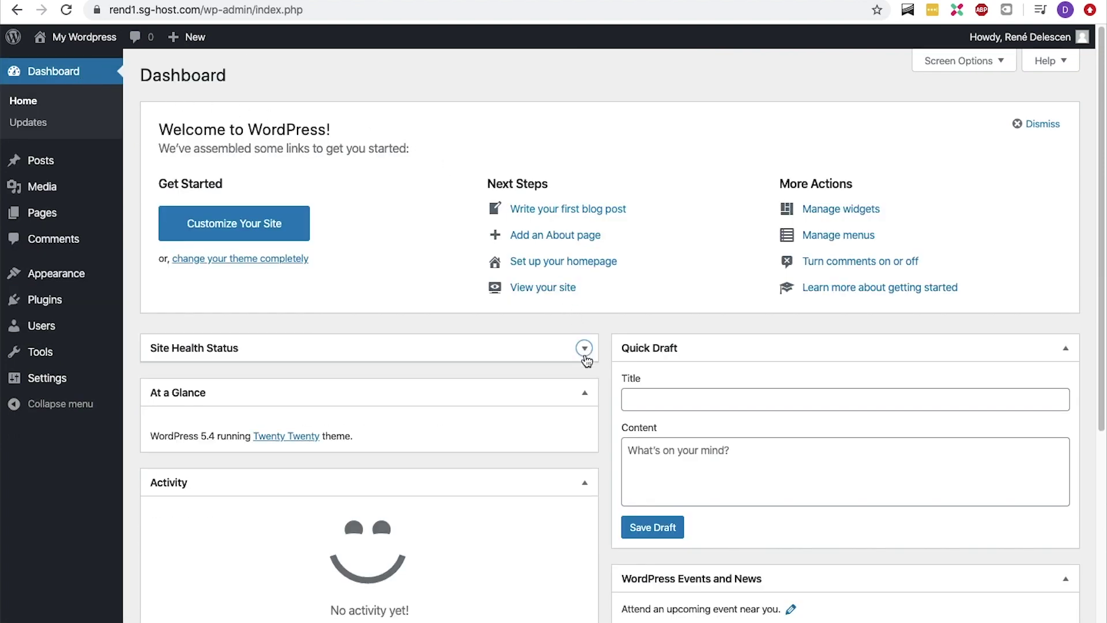
{"action": "left_click", "coordinate": [584, 393]}
{"action": "left_click", "coordinate": [586, 438]}
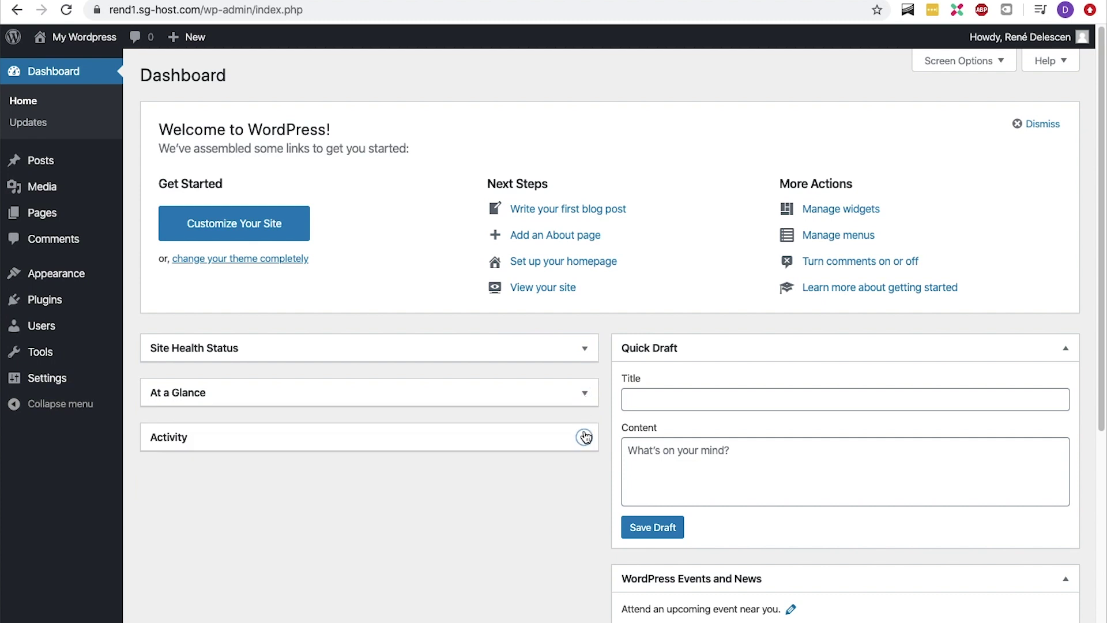
Hide all six dashboard boxes via Screen Options, then go to Settings > General
{"action": "left_click", "coordinate": [978, 61]}
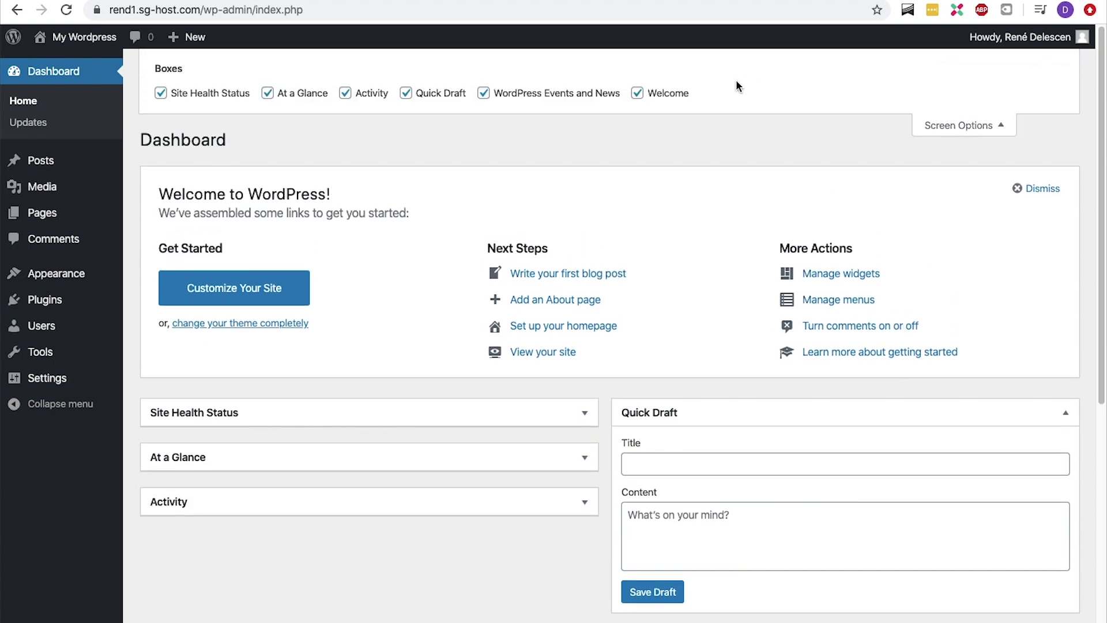
{"action": "left_click", "coordinate": [637, 93]}
{"action": "left_click", "coordinate": [483, 93]}
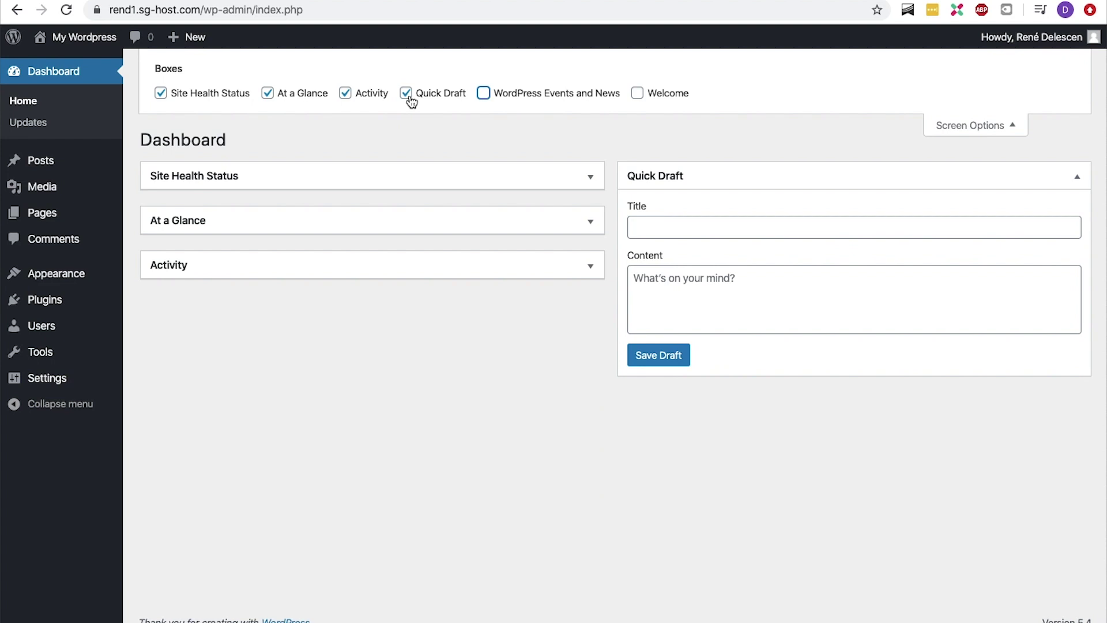
{"action": "left_click", "coordinate": [407, 94]}
{"action": "left_click", "coordinate": [346, 94]}
{"action": "left_click", "coordinate": [267, 94]}
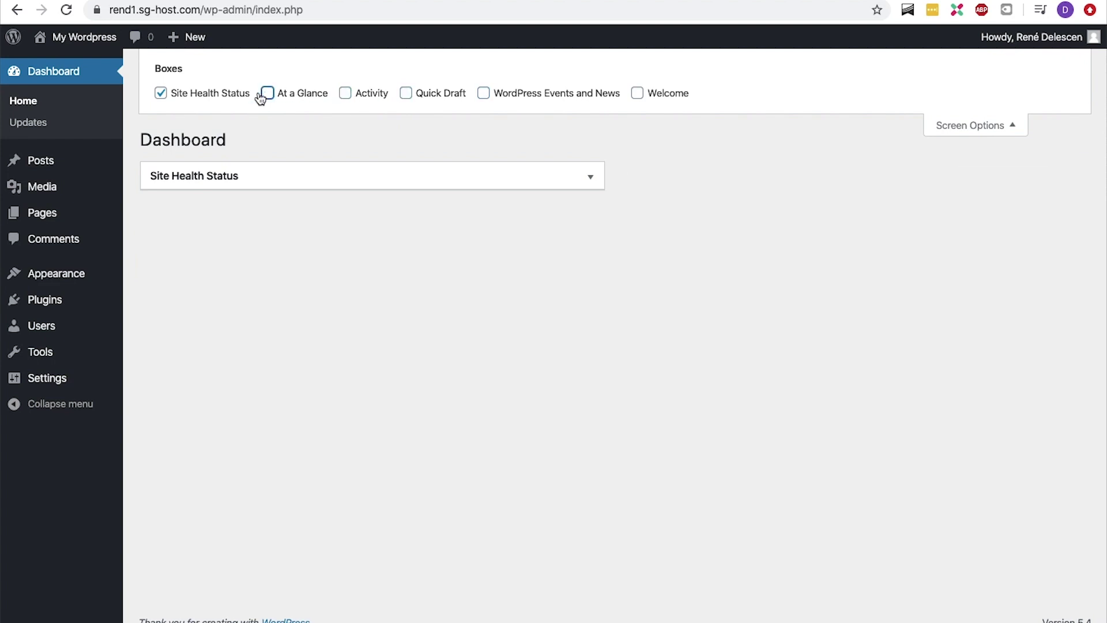
{"action": "left_click", "coordinate": [160, 94]}
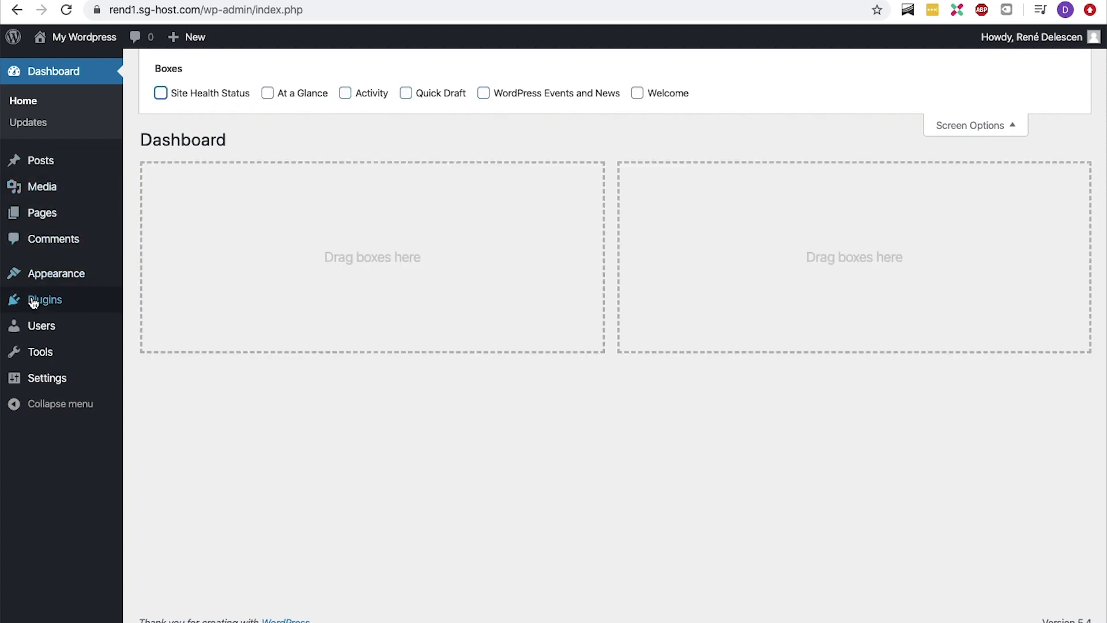
{"action": "mouse_move", "coordinate": [46, 378]}
{"action": "left_click", "coordinate": [137, 380]}
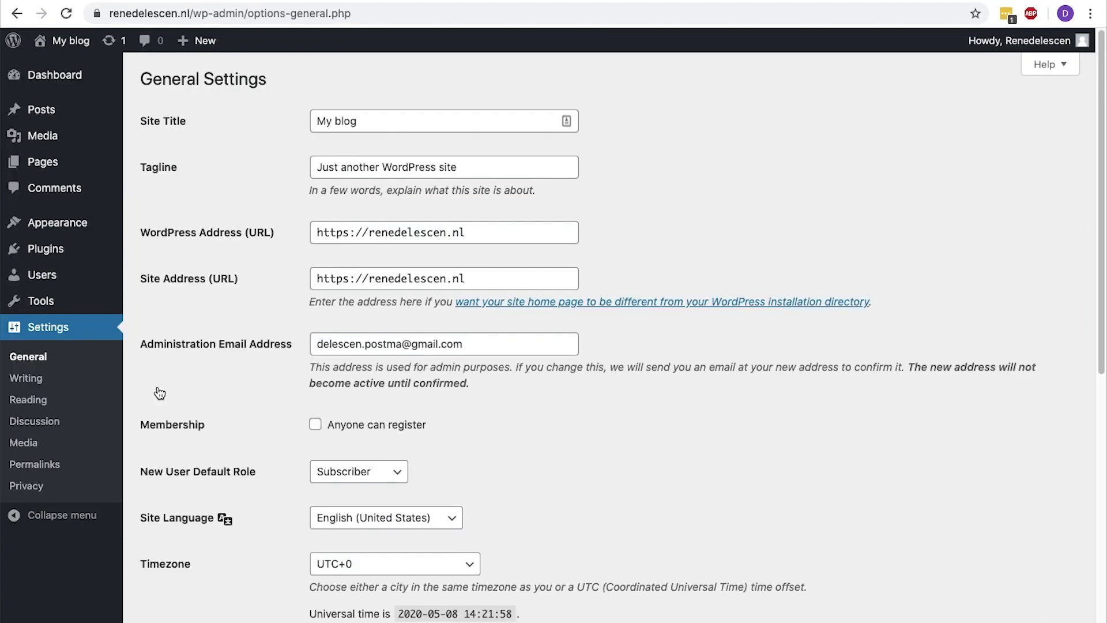
Retitle the site 'Restaurant X | Lunch | Fine Dining | Amsterdam' and write a tagline about its central Amsterdam location
{"action": "left_click", "coordinate": [378, 122]}
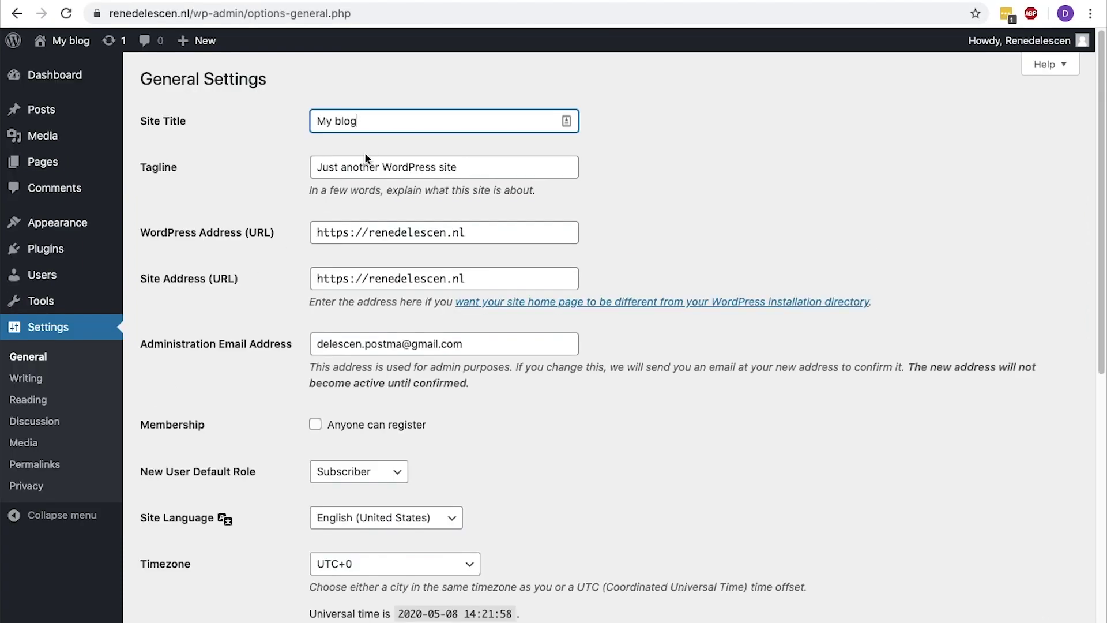
{"action": "key", "text": "super+a"}
{"action": "type", "text": "Rest"}
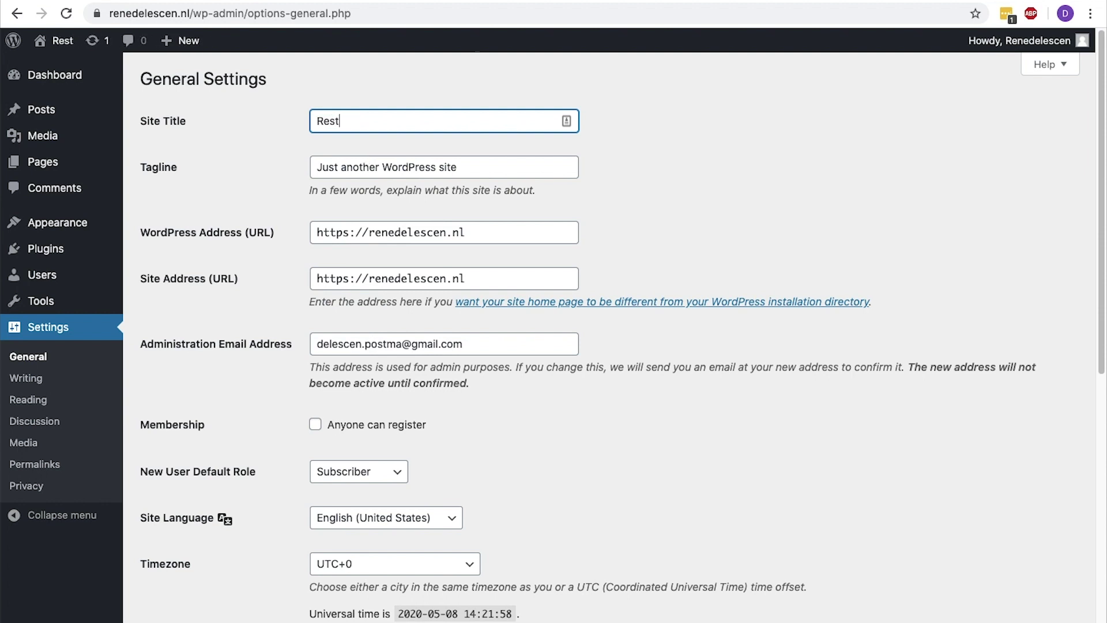
{"action": "type", "text": "aurant X"}
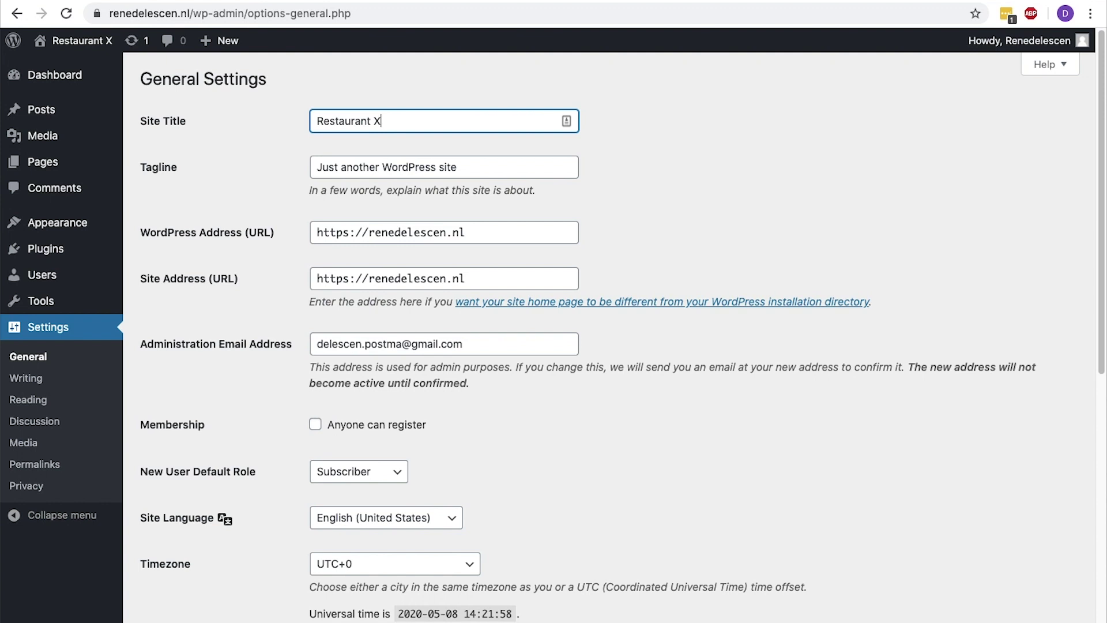
{"action": "type", "text": "| Lunch"}
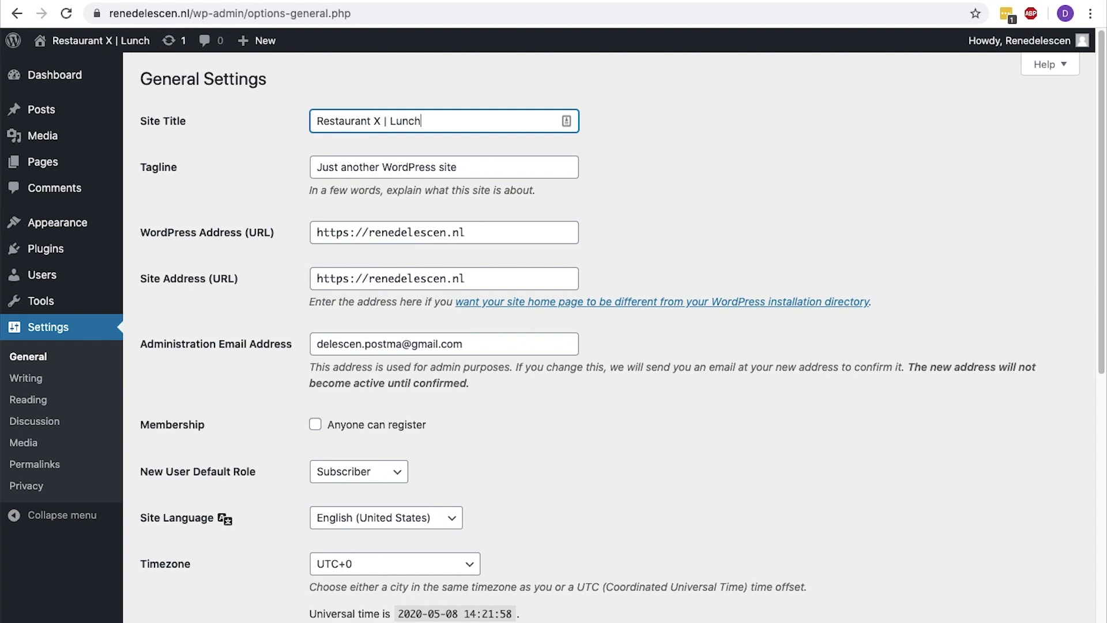
{"action": "type", "text": " | Fine Dining |"}
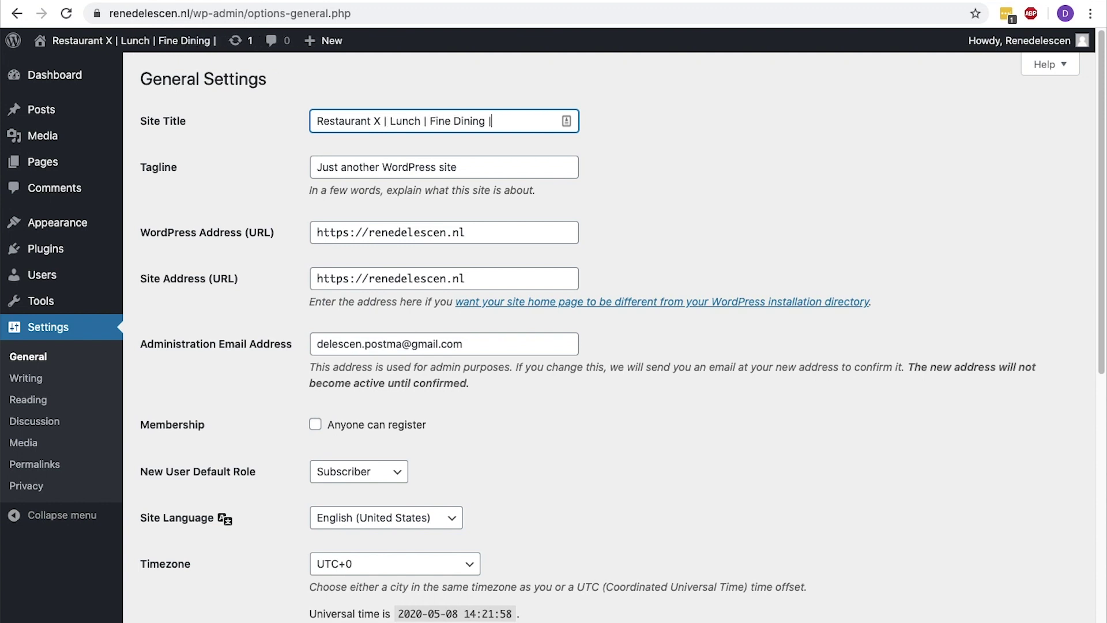
{"action": "type", "text": " Amsterdam"}
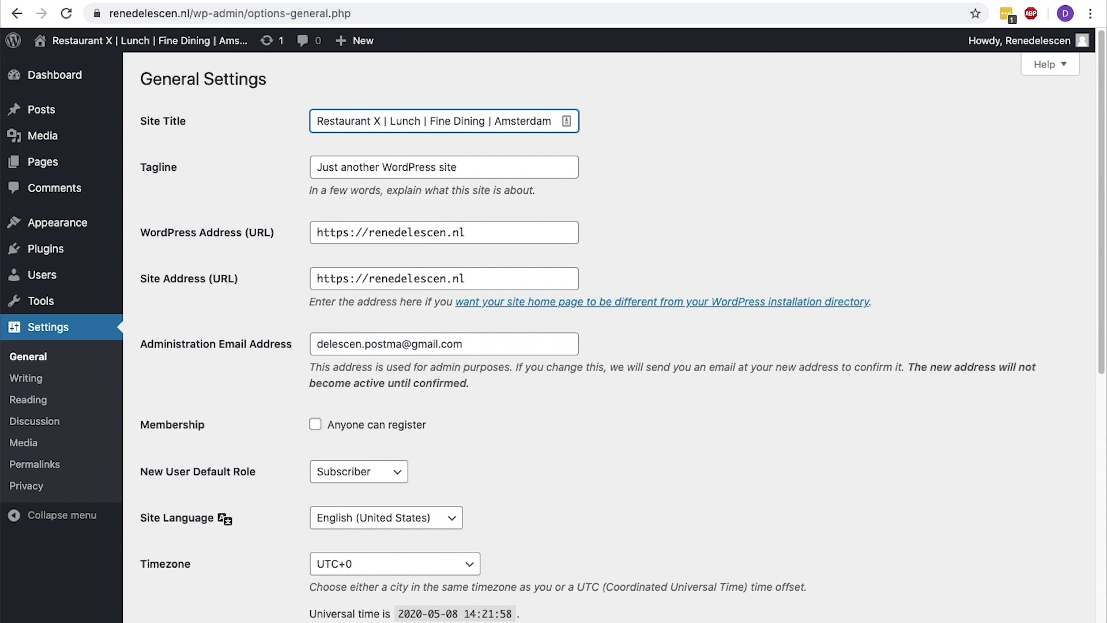
{"action": "key", "text": "Tab"}
{"action": "type", "text": "Restaurant X "}
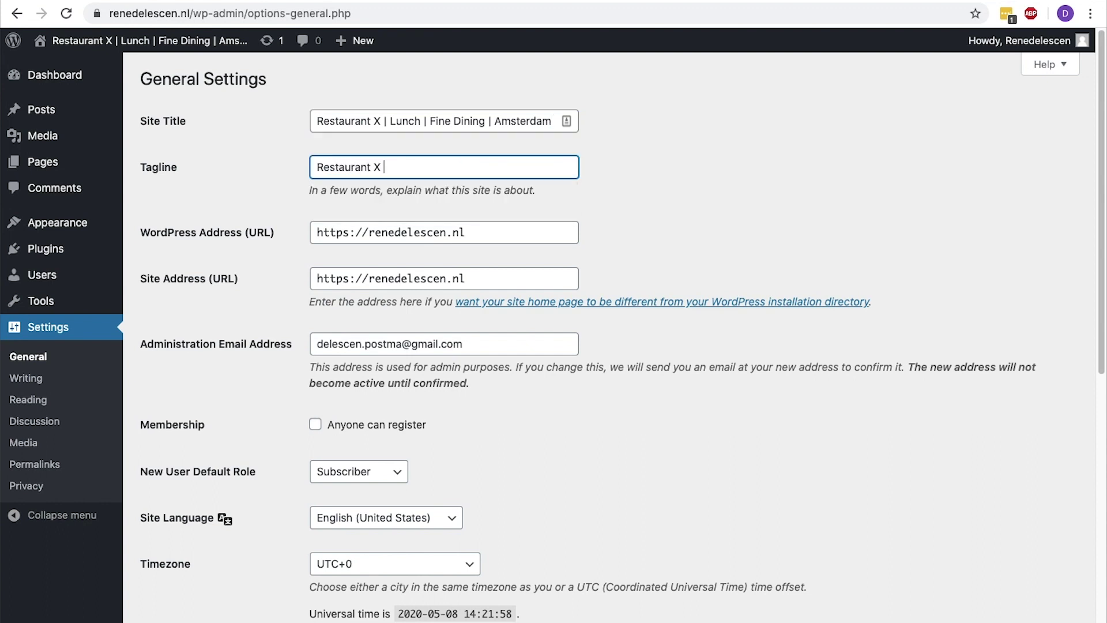
{"action": "type", "text": "is located in the beautiful centre "}
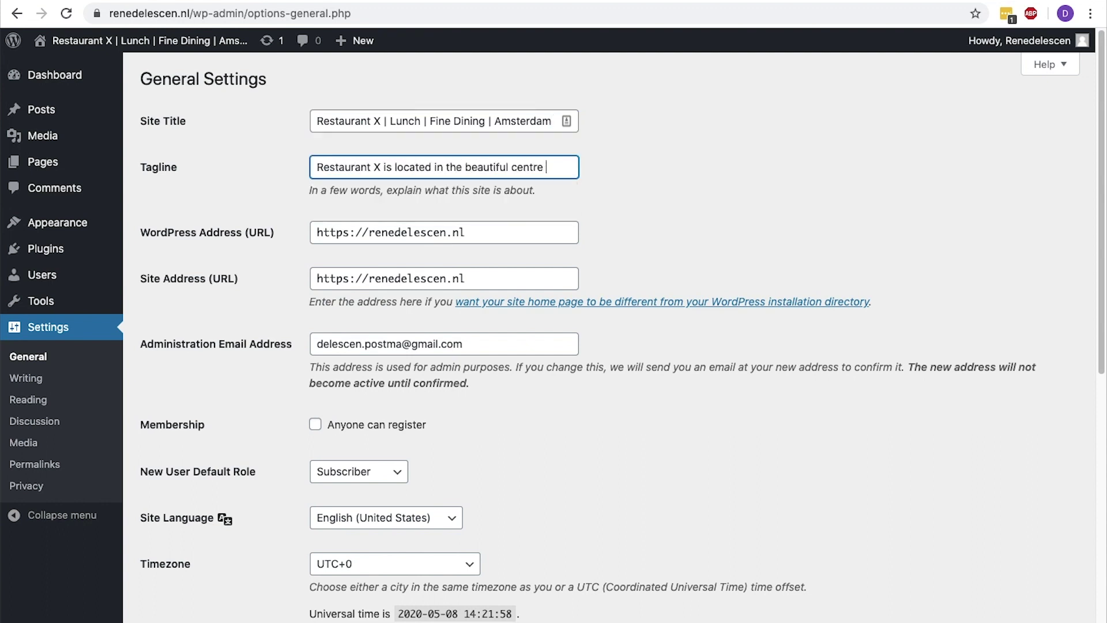
{"action": "type", "text": "of Amsterdam and only works with local p"}
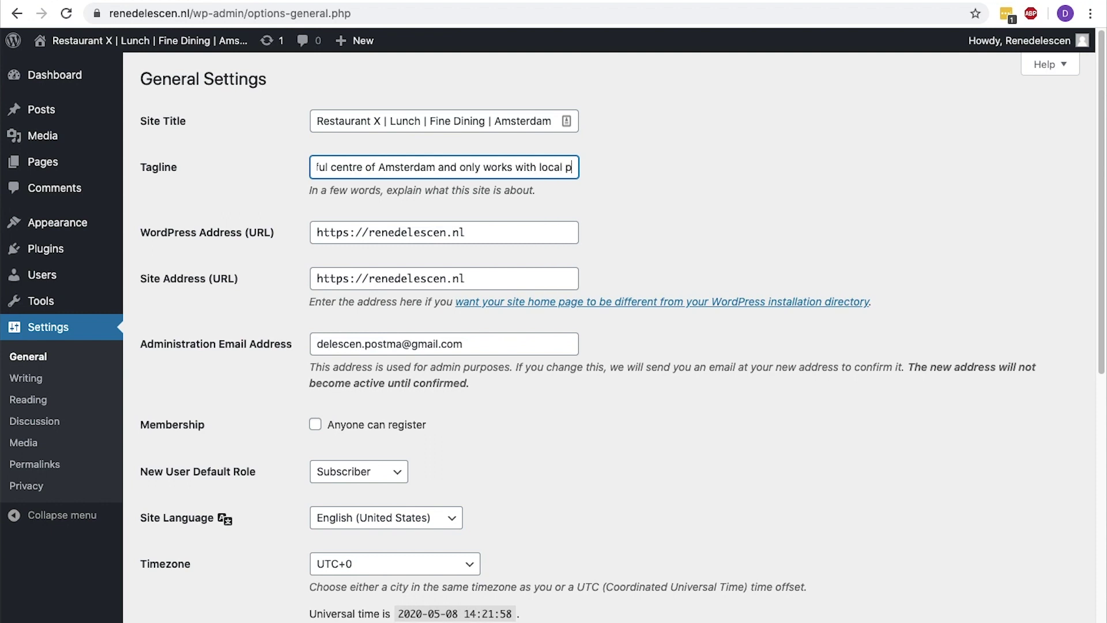
{"action": "type", "text": "roducts and seasonal menu's."}
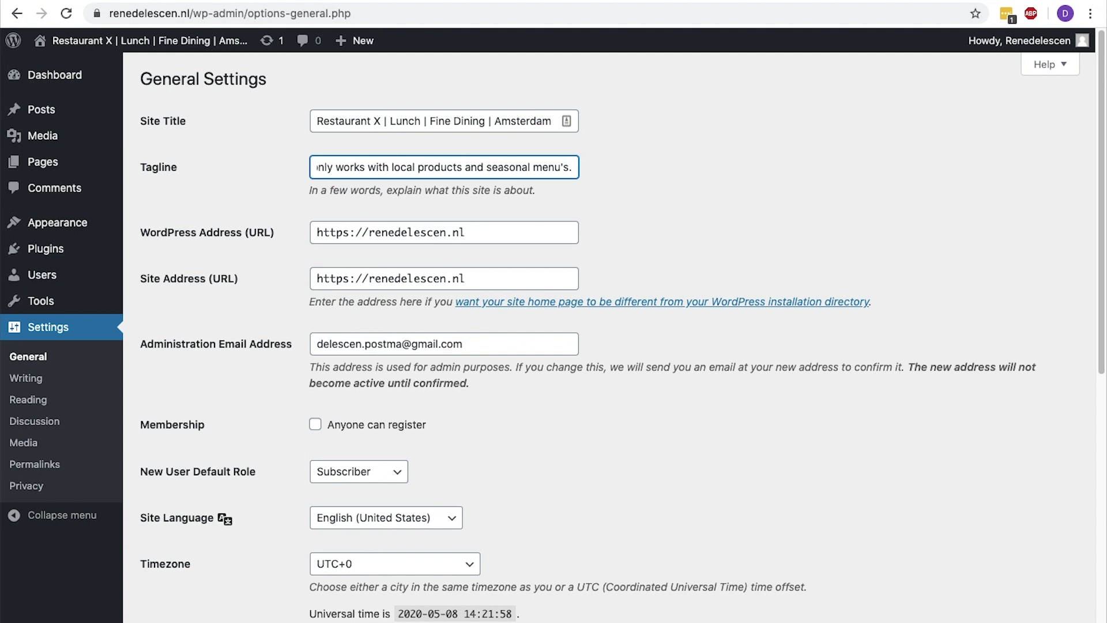
Check the https site addresses, keep timezone UTC+0, save General Settings, and open Permalinks
{"action": "left_click_drag", "start_coordinate": [317, 232], "coordinate": [352, 230]}
{"action": "left_click_drag", "start_coordinate": [317, 279], "coordinate": [347, 284]}
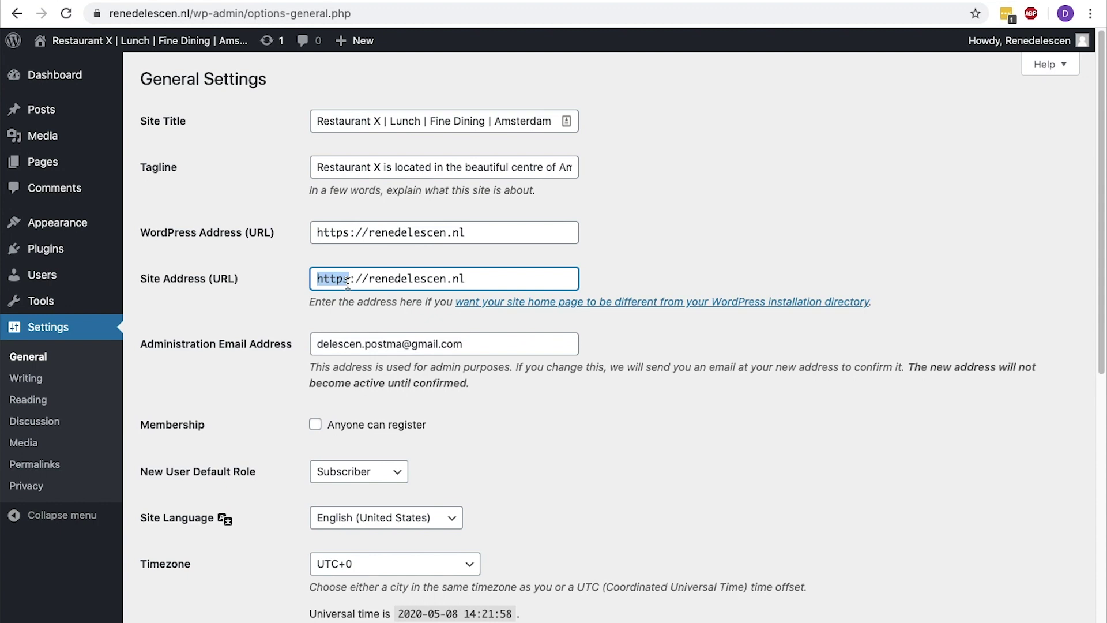
{"action": "scroll", "coordinate": [348, 284], "scroll_direction": "down", "scroll_amount": 4}
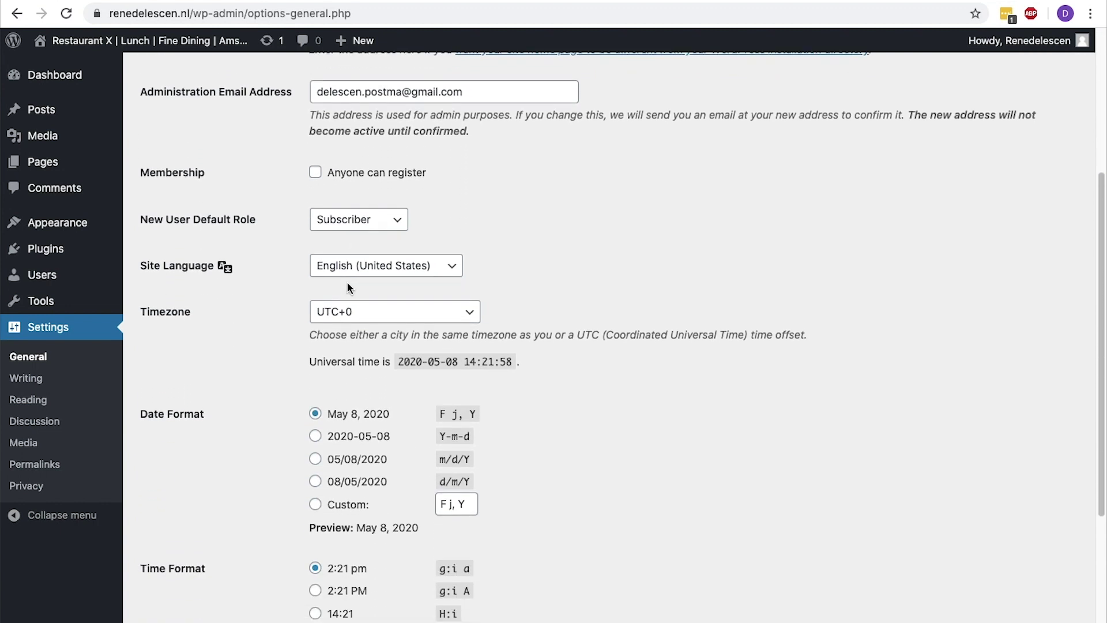
{"action": "left_click", "coordinate": [345, 311]}
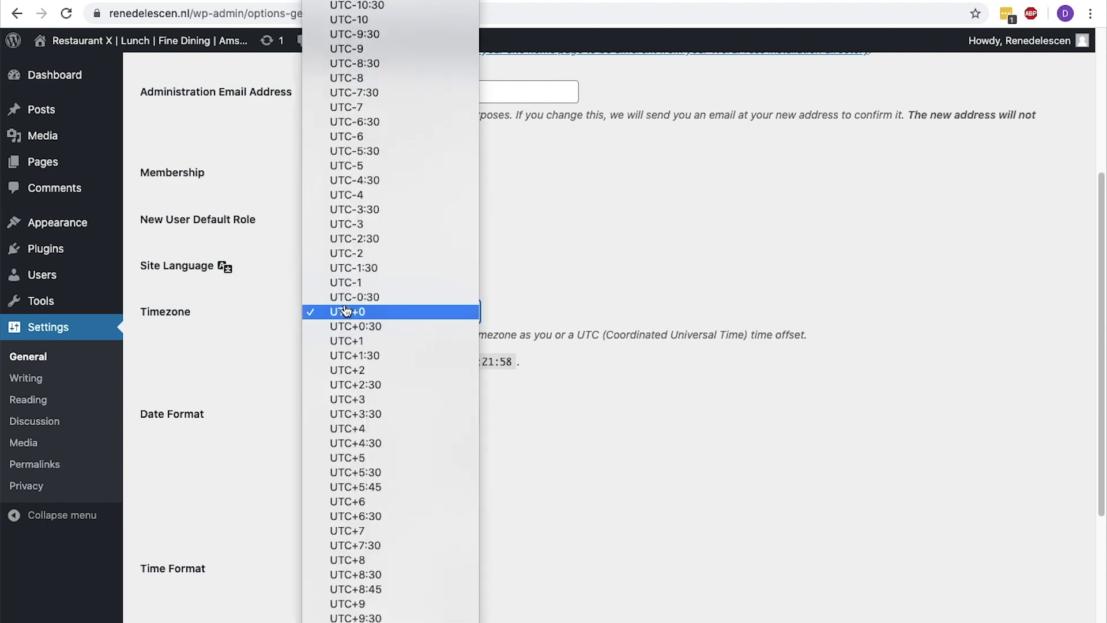
{"action": "left_click", "coordinate": [345, 310]}
{"action": "scroll", "coordinate": [346, 310], "scroll_direction": "down", "scroll_amount": 4}
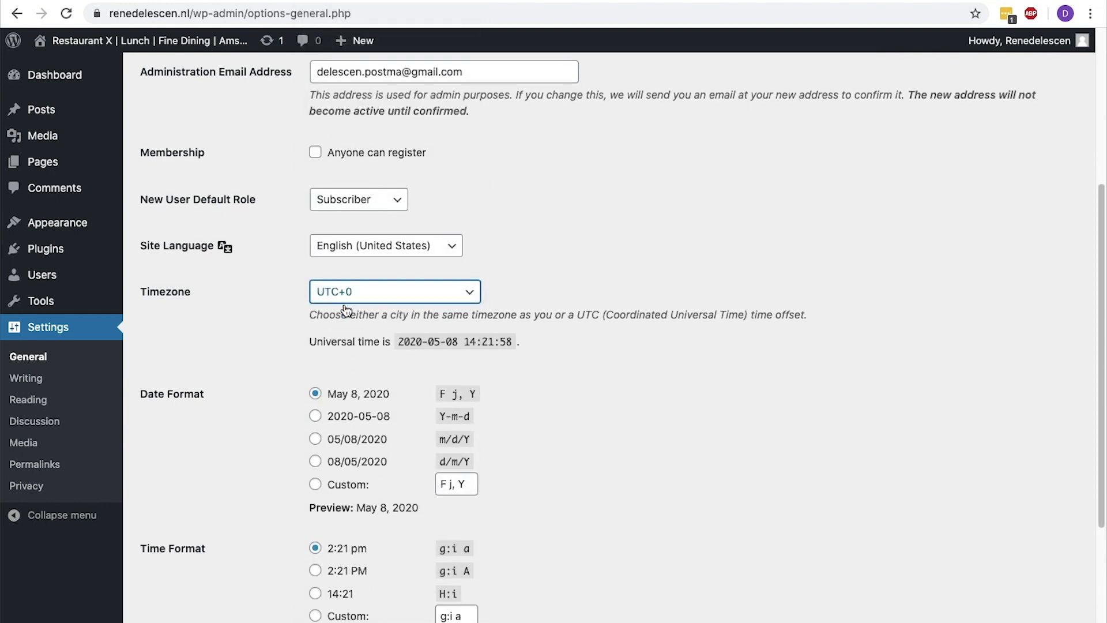
{"action": "left_click", "coordinate": [189, 557]}
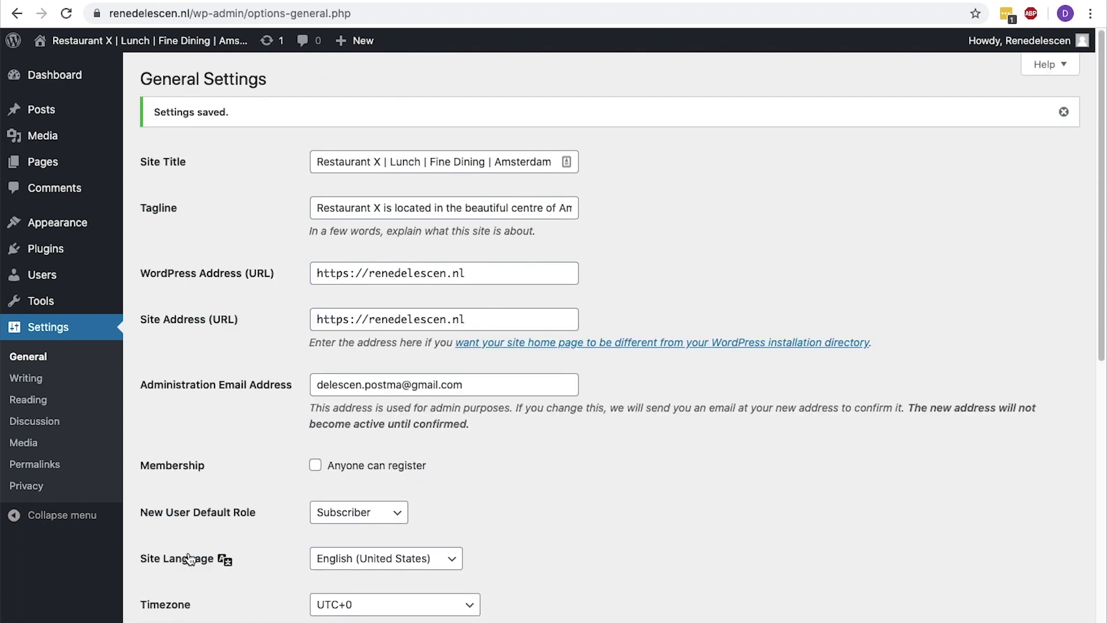
{"action": "left_click", "coordinate": [65, 474]}
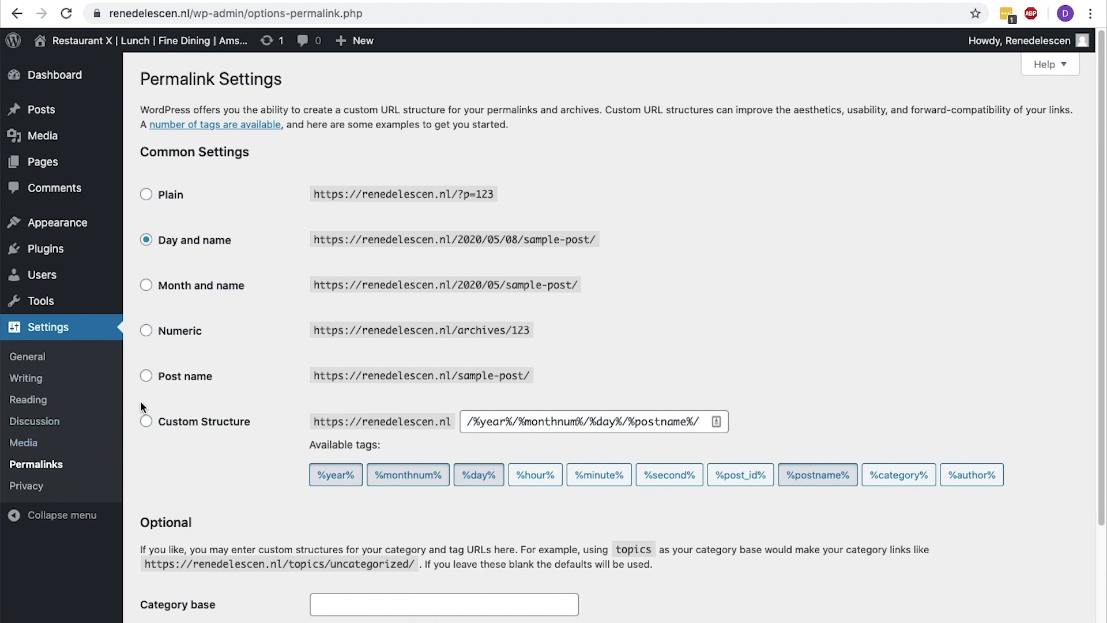
Save the Post name permalink structure, then enter the Astra download page address in a new tab
{"action": "left_click", "coordinate": [146, 376]}
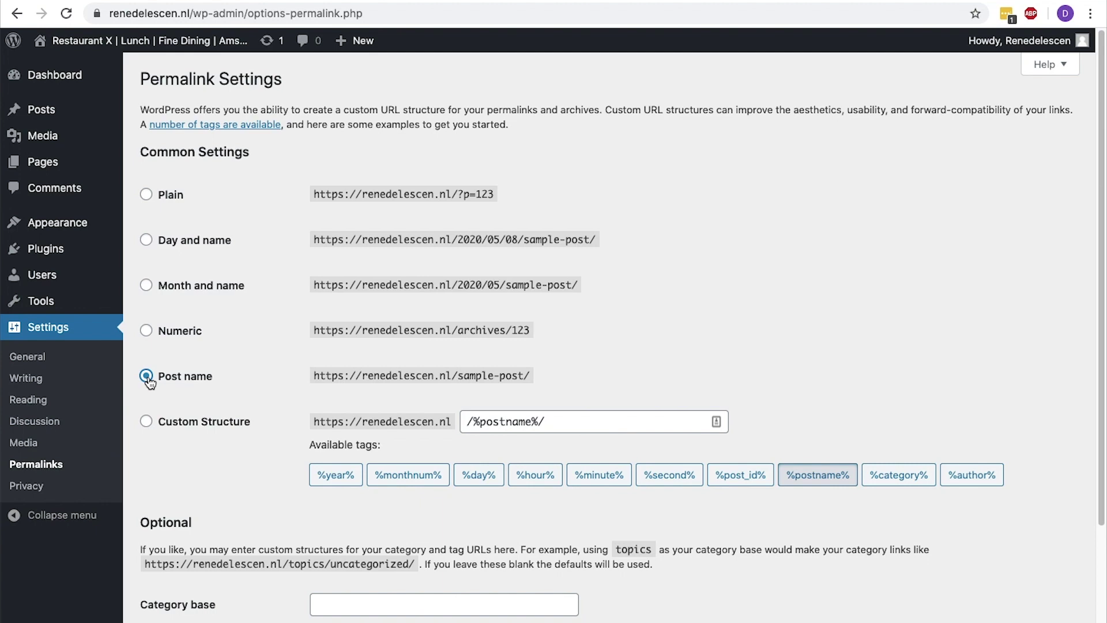
{"action": "scroll", "coordinate": [149, 382], "scroll_direction": "down", "scroll_amount": 3}
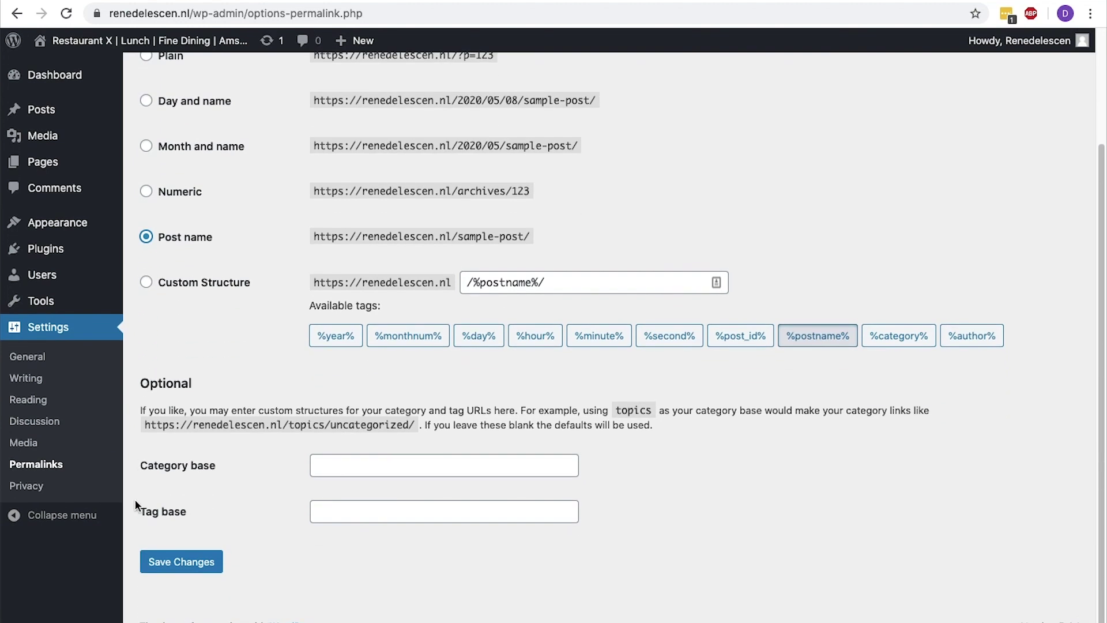
{"action": "left_click", "coordinate": [161, 563]}
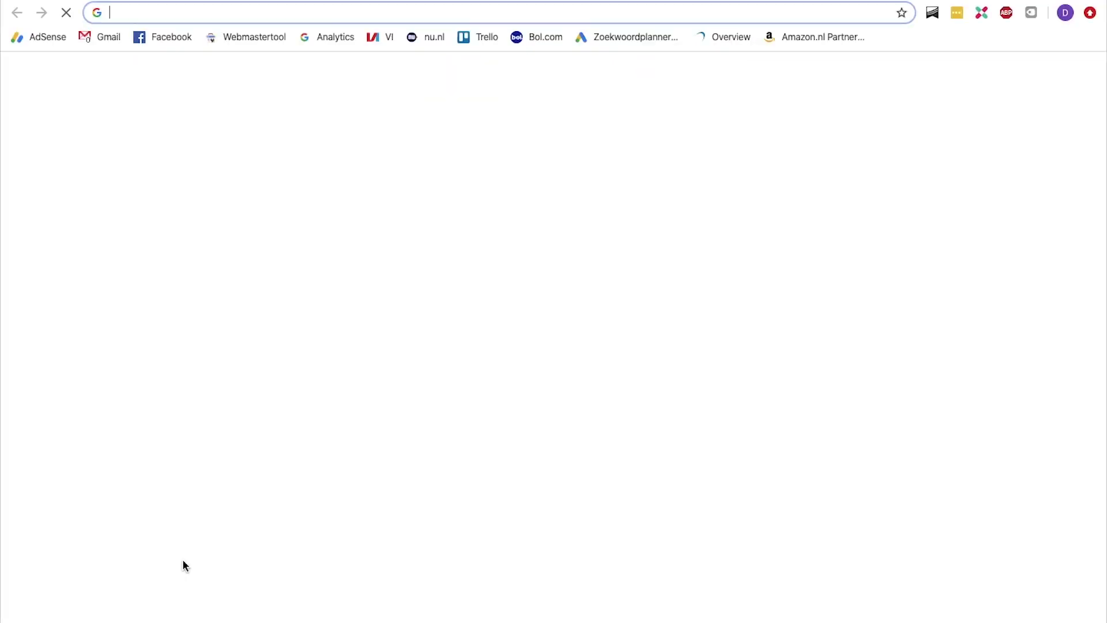
{"action": "type", "text": "delescen.com"}
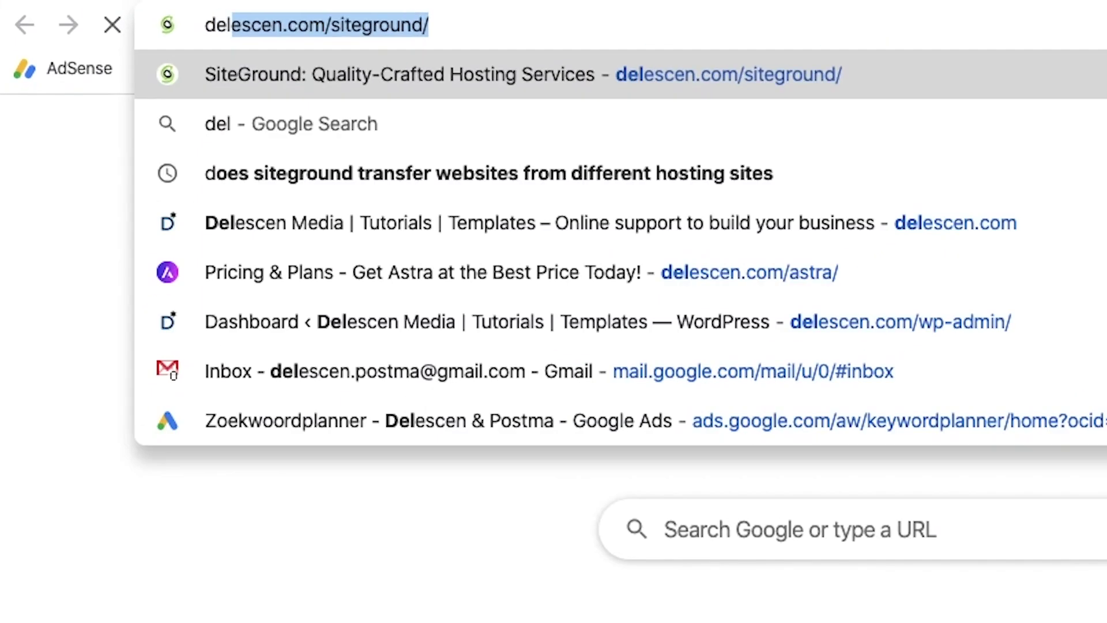
{"action": "type", "text": "/astra/"}
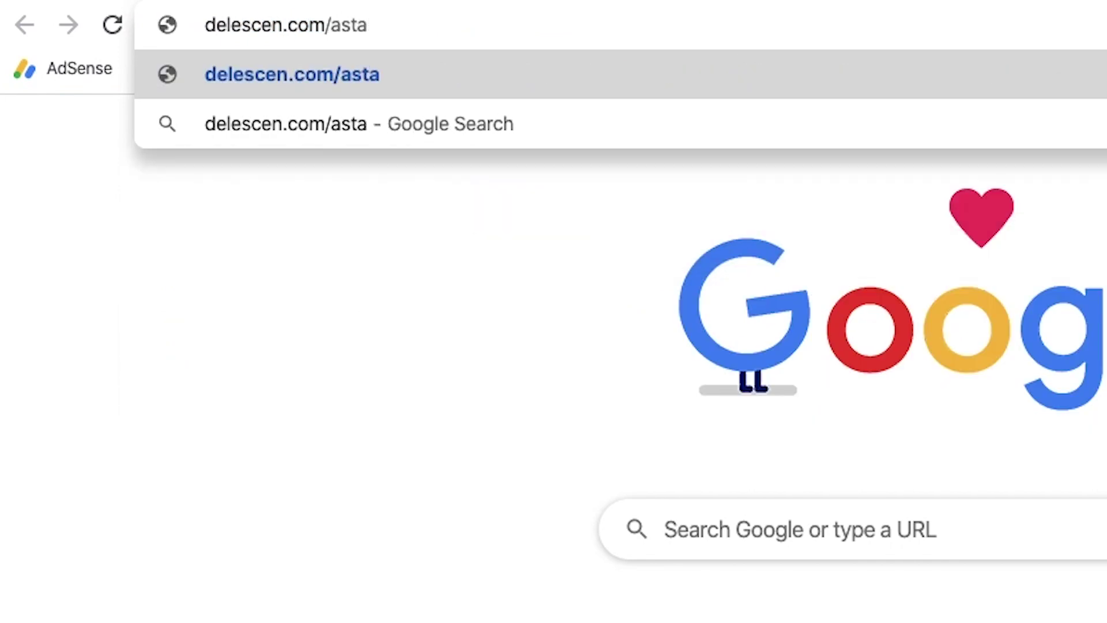
On the Astra page, request the free theme with a first name and e-mail address to download it
{"action": "key", "text": "Return"}
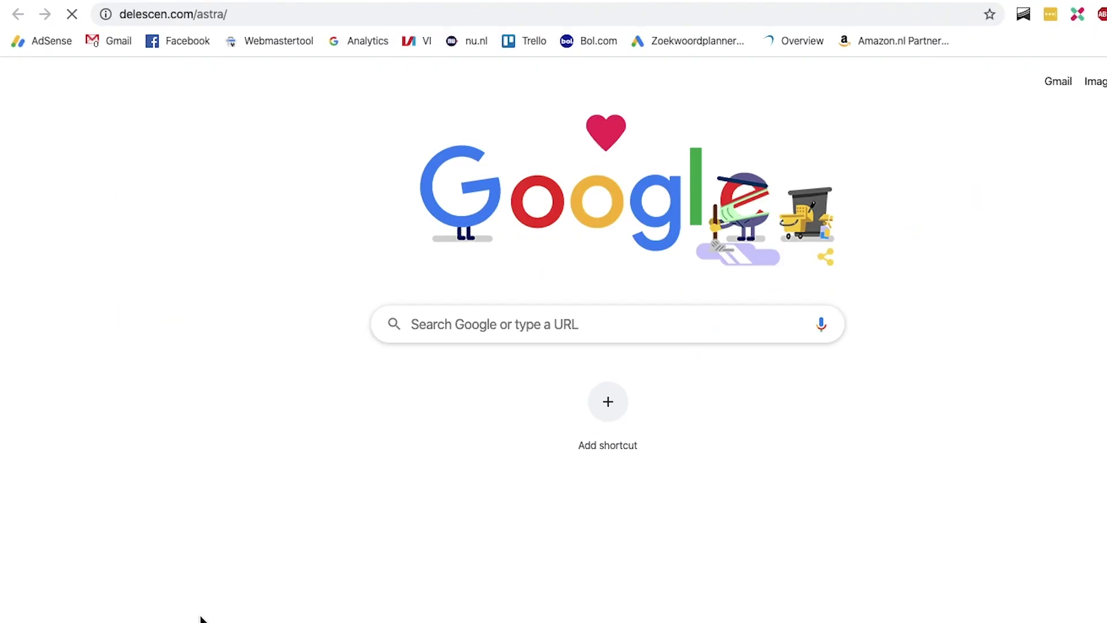
{"action": "left_click_drag", "start_coordinate": [1103, 78], "coordinate": [1103, 138]}
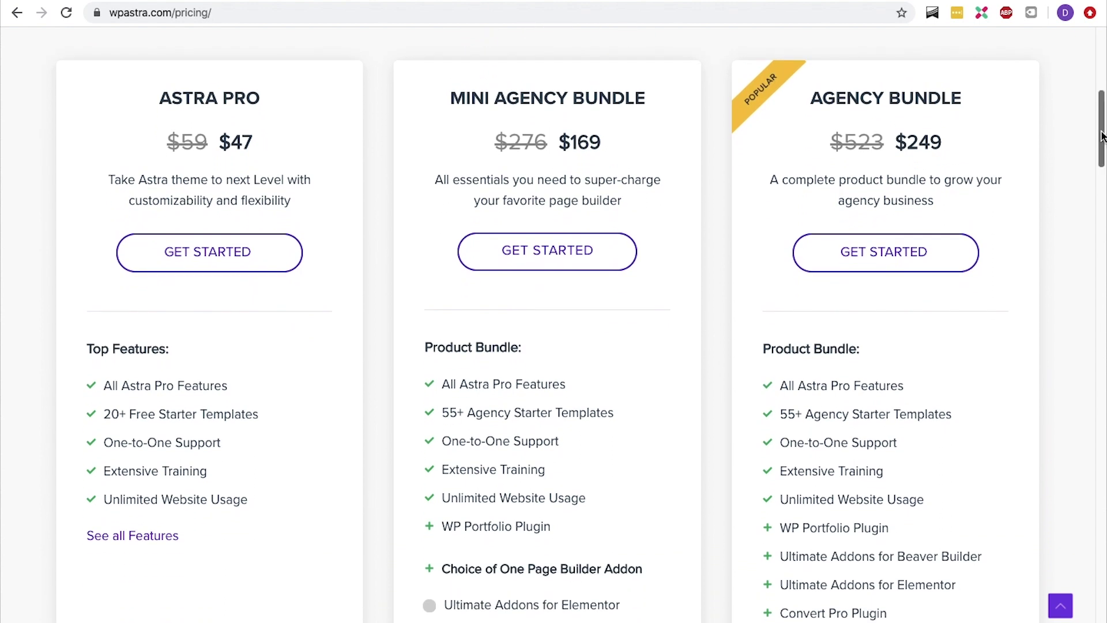
{"action": "left_click_drag", "start_coordinate": [1101, 136], "coordinate": [1099, 299]}
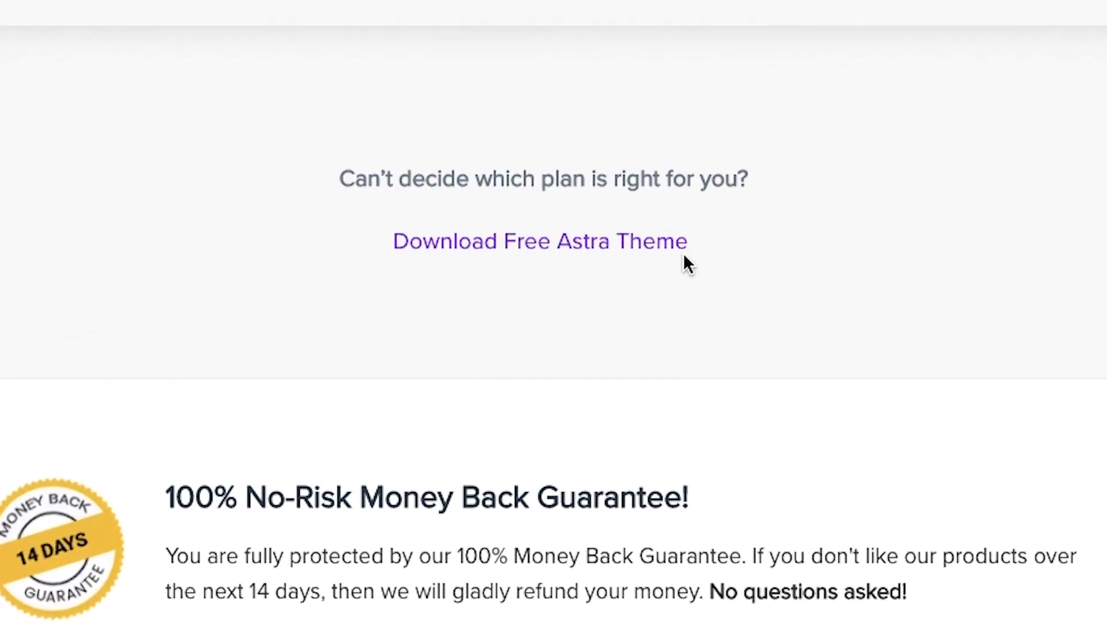
{"action": "left_click", "coordinate": [668, 248]}
{"action": "left_click", "coordinate": [648, 283]}
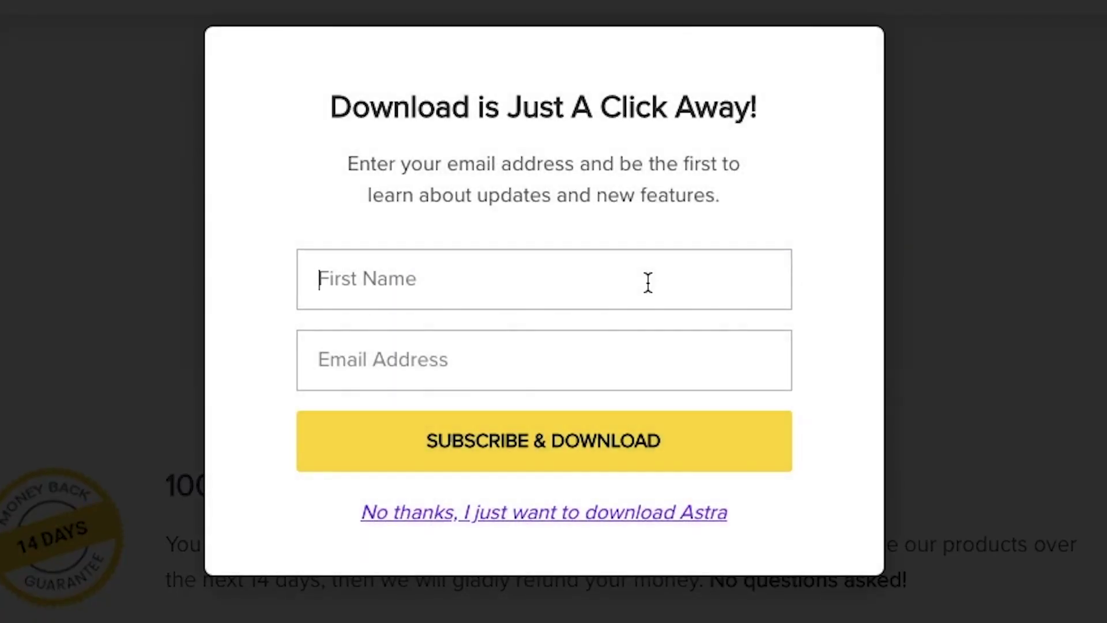
{"action": "type", "text": "René"}
{"action": "key", "text": "Tab"}
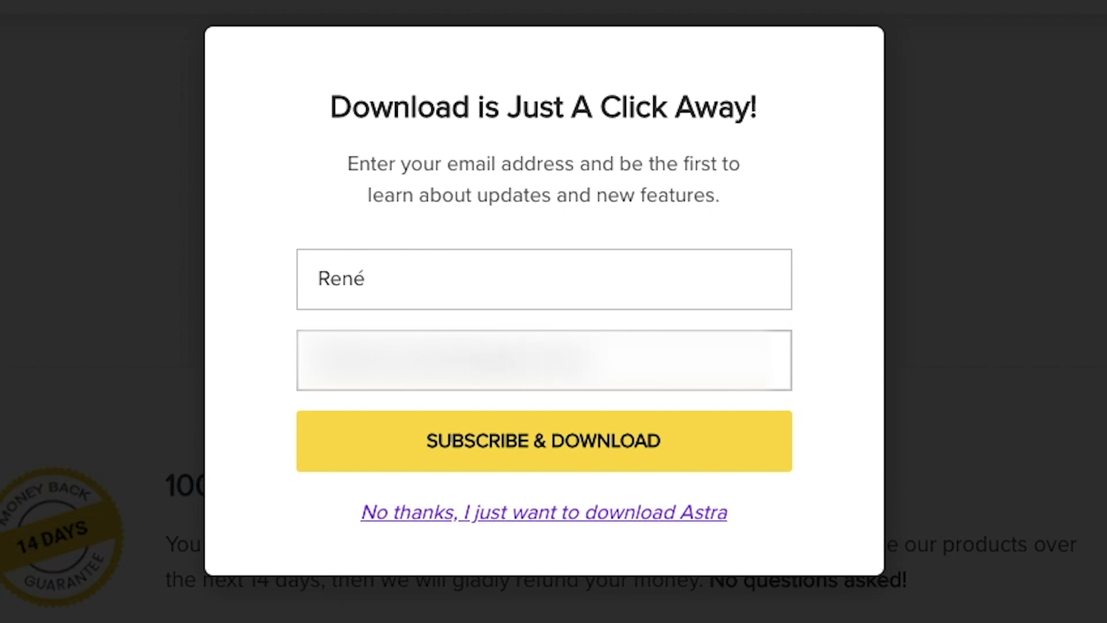
{"action": "left_click", "coordinate": [627, 453]}
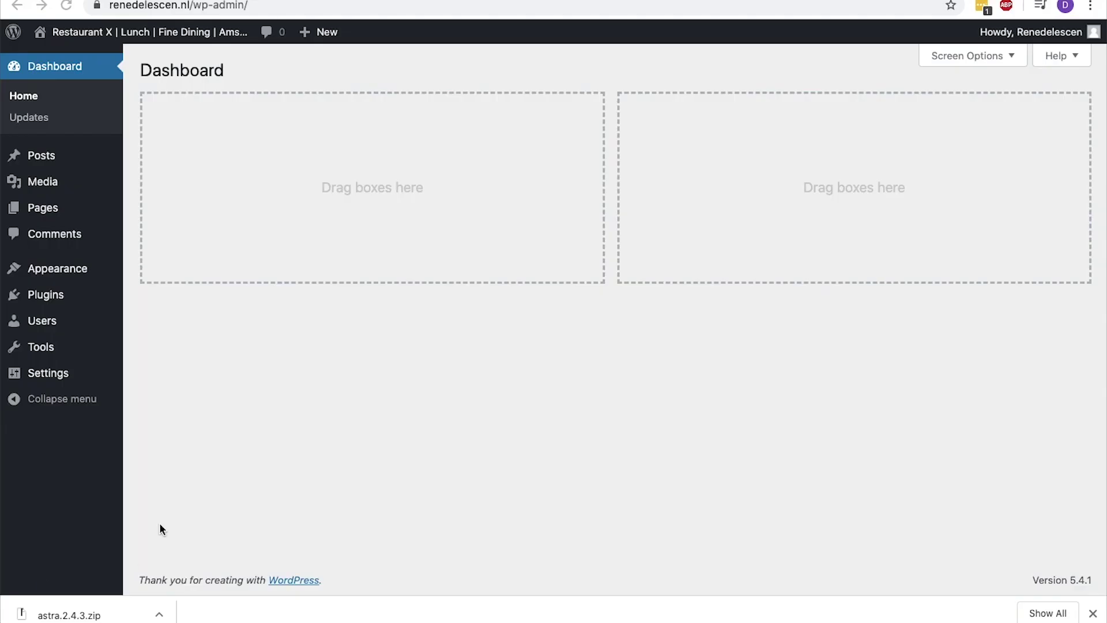
Go to Appearance > Themes, where Twenty Twenty is the active theme
{"action": "mouse_move", "coordinate": [89, 278]}
{"action": "left_click", "coordinate": [144, 275]}
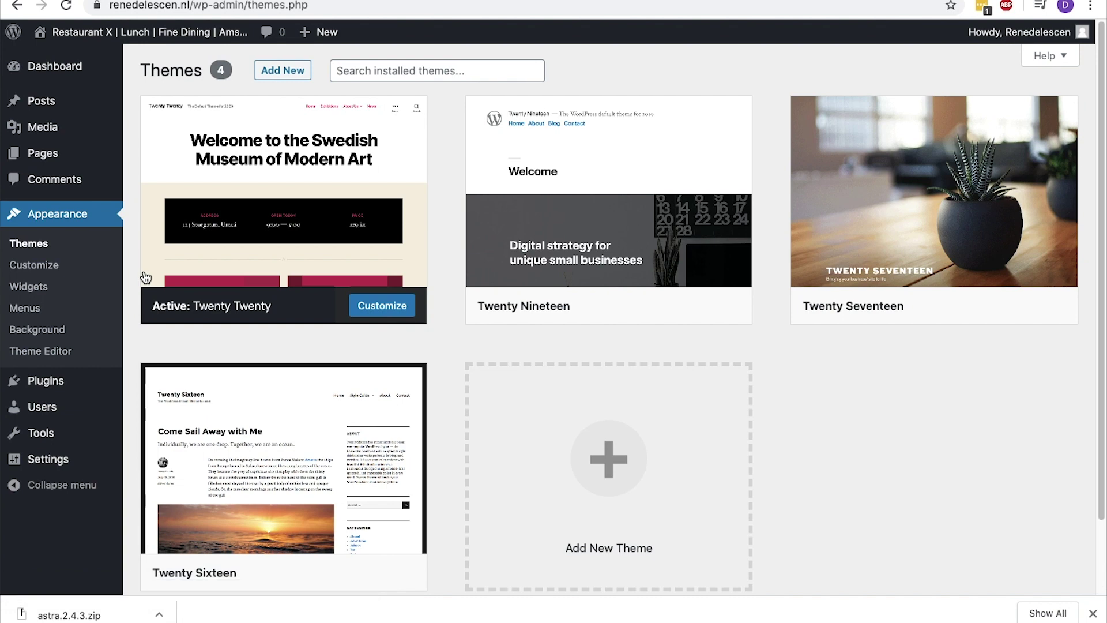
{"action": "mouse_move", "coordinate": [147, 278]}
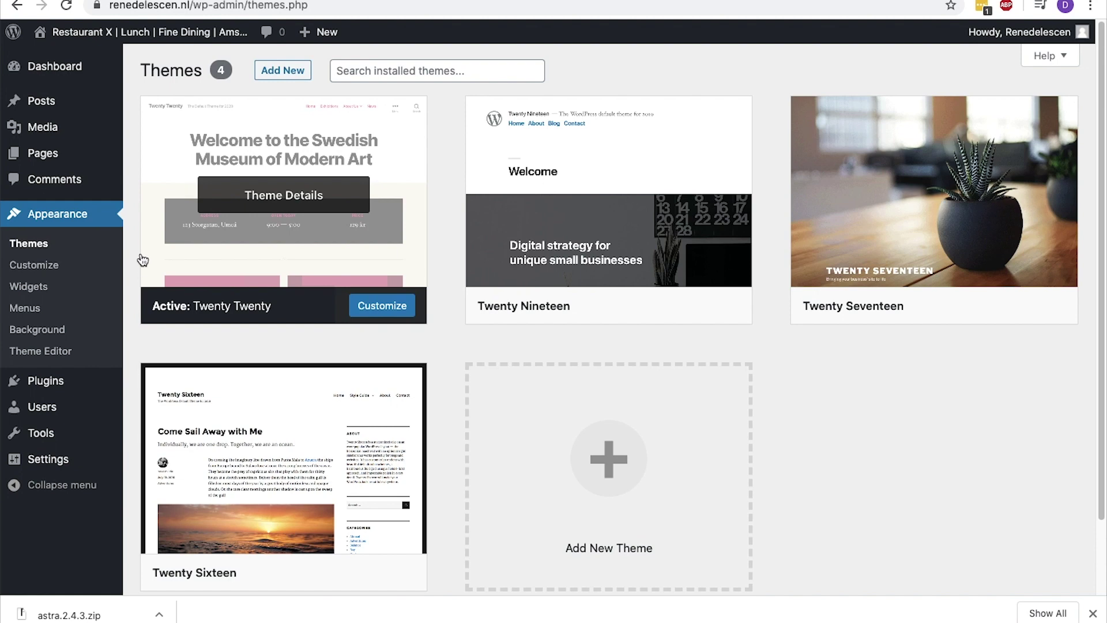
Preview the live site's front page, then return to the Themes overview
{"action": "mouse_move", "coordinate": [150, 32]}
{"action": "left_click", "coordinate": [149, 62]}
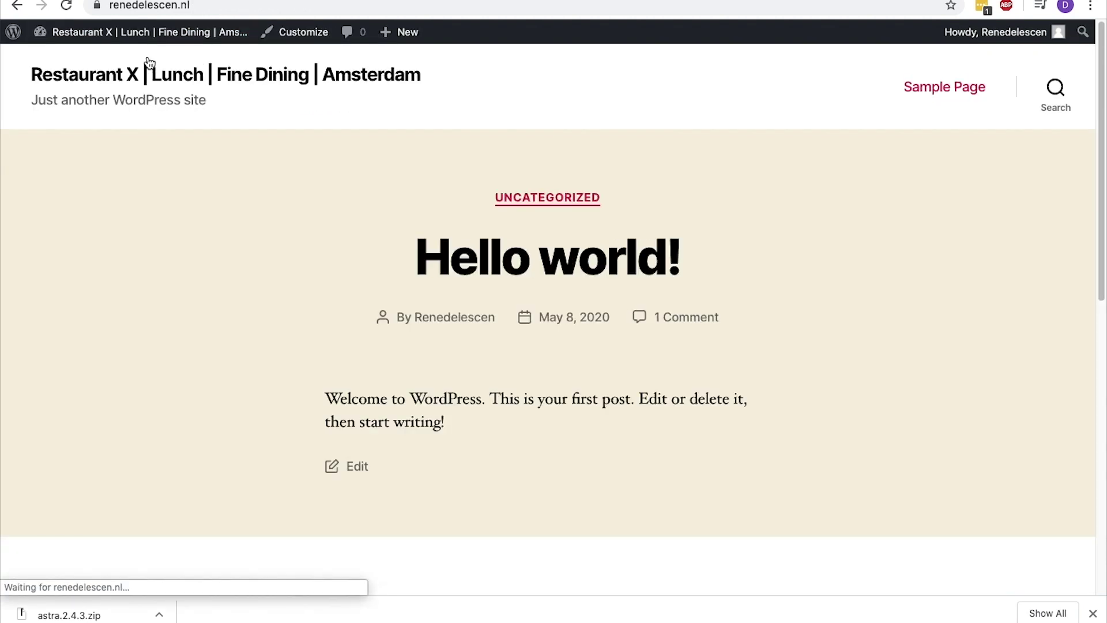
{"action": "mouse_move", "coordinate": [144, 32]}
{"action": "left_click", "coordinate": [126, 78]}
Upload astra.2.4.3.zip, install and activate Astra, and view the restyled site
{"action": "left_click", "coordinate": [266, 72]}
{"action": "left_click", "coordinate": [266, 72]}
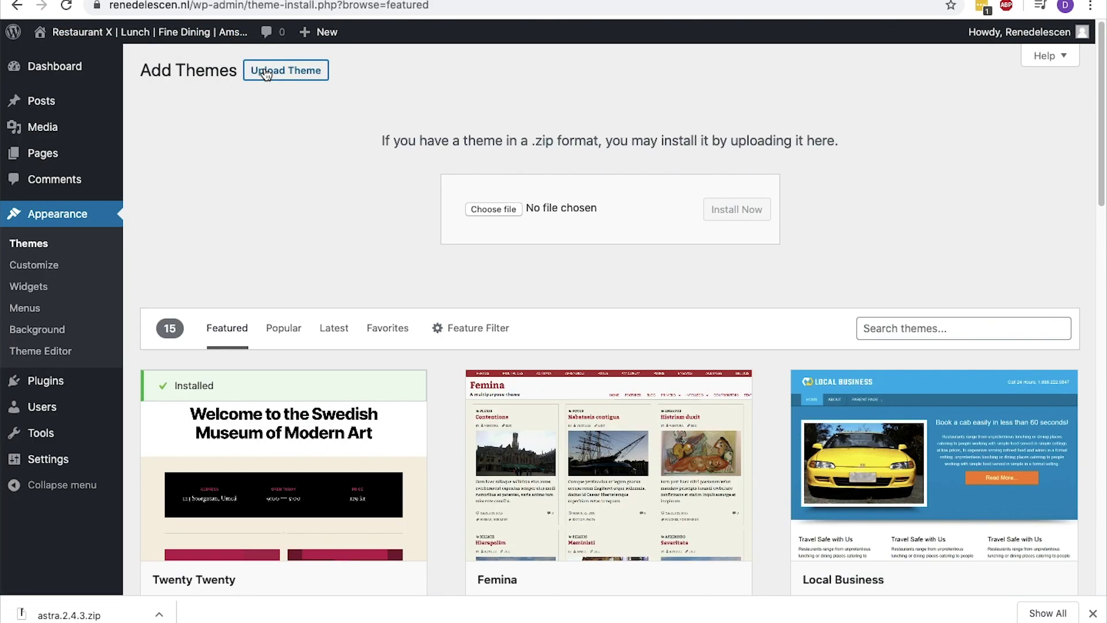
{"action": "left_click_drag", "start_coordinate": [69, 614], "coordinate": [496, 206]}
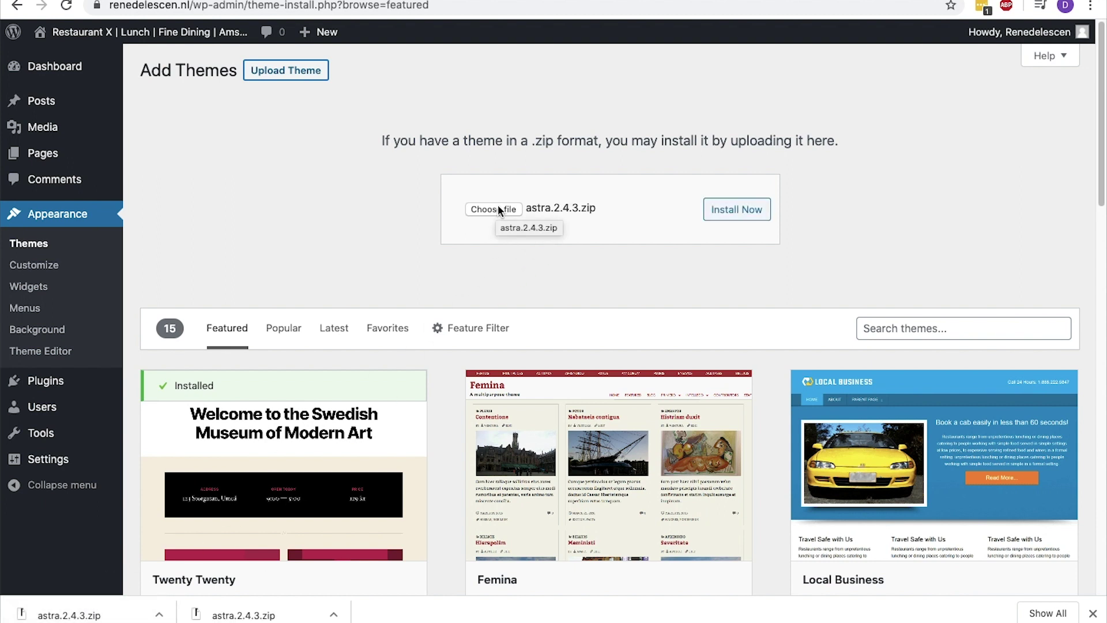
{"action": "left_click", "coordinate": [740, 215]}
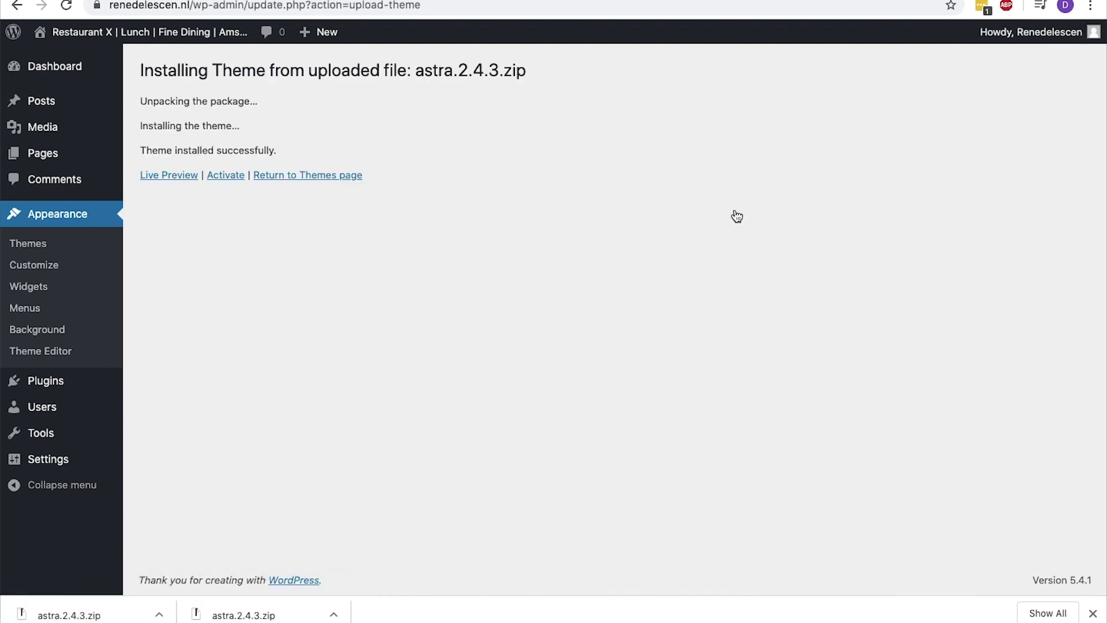
{"action": "left_click", "coordinate": [234, 178]}
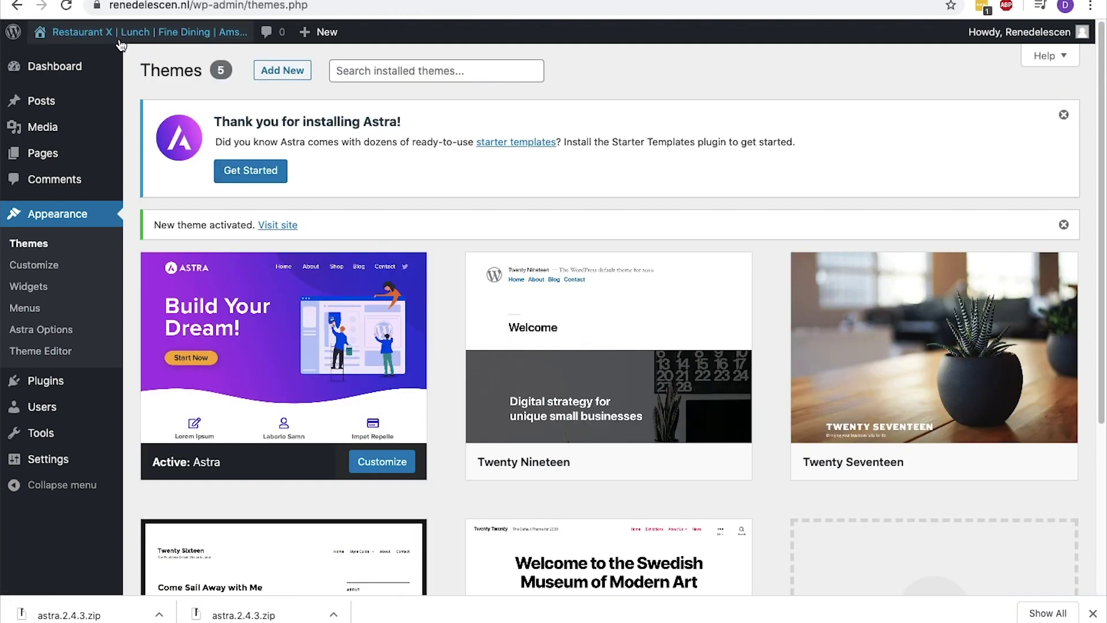
{"action": "left_click", "coordinate": [118, 42]}
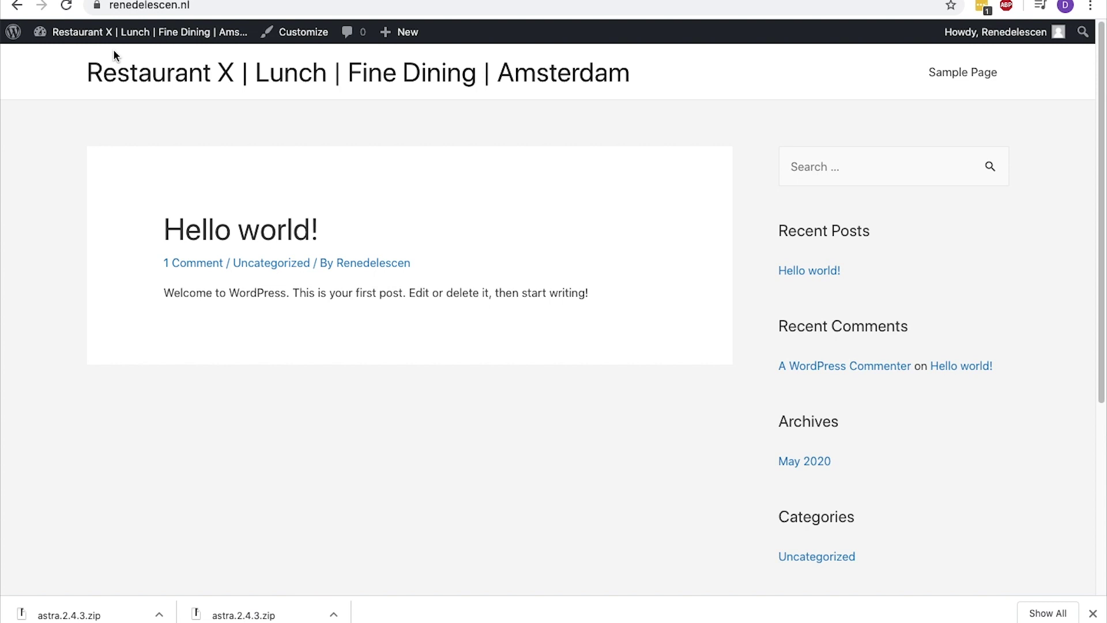
Search the plugin directory for 'astra starter', then install and activate Starter Templates
{"action": "mouse_move", "coordinate": [115, 36]}
{"action": "left_click", "coordinate": [117, 57]}
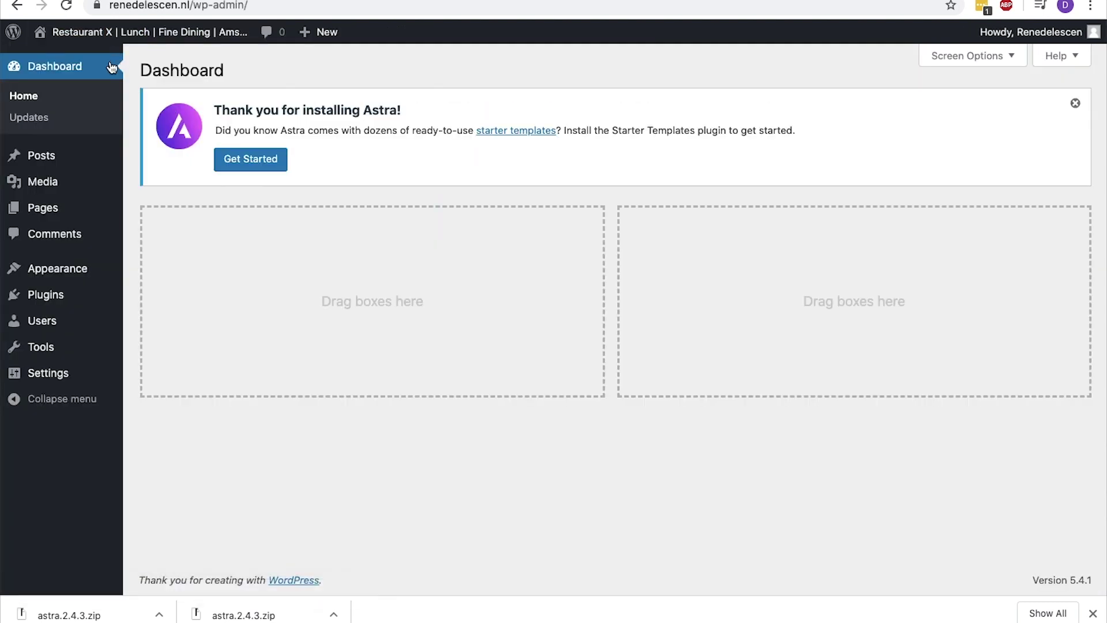
{"action": "mouse_move", "coordinate": [44, 298]}
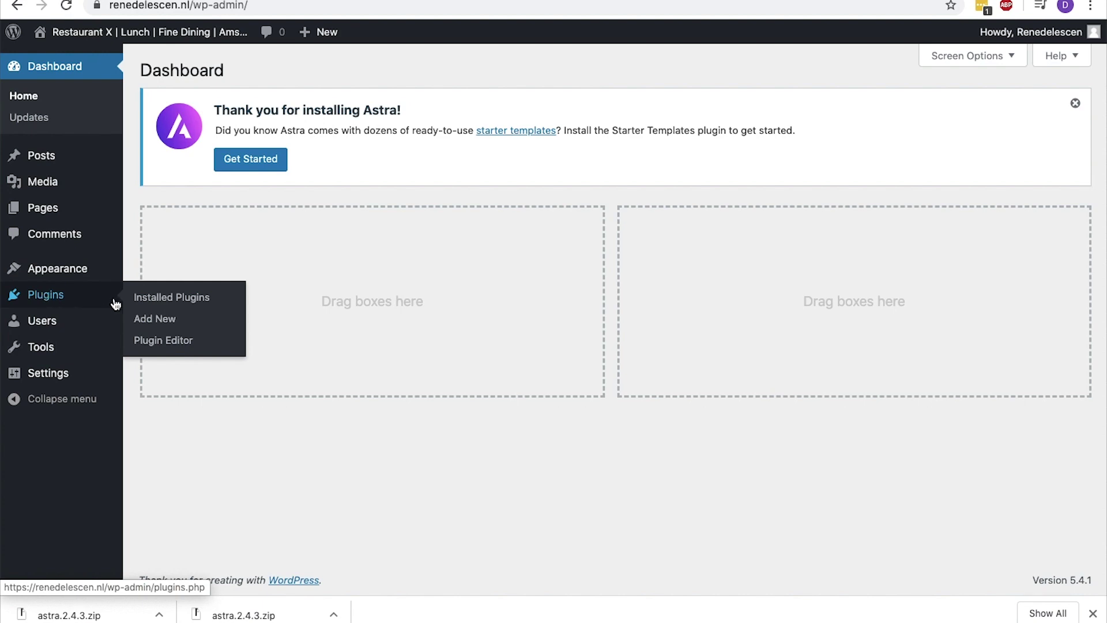
{"action": "left_click", "coordinate": [147, 322]}
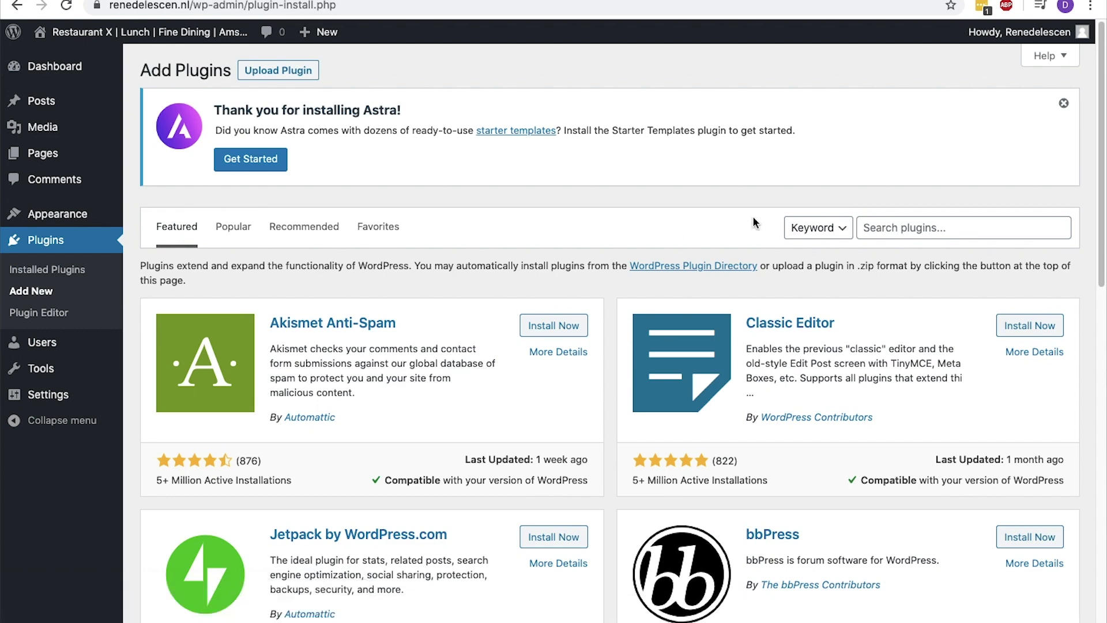
{"action": "left_click", "coordinate": [903, 223]}
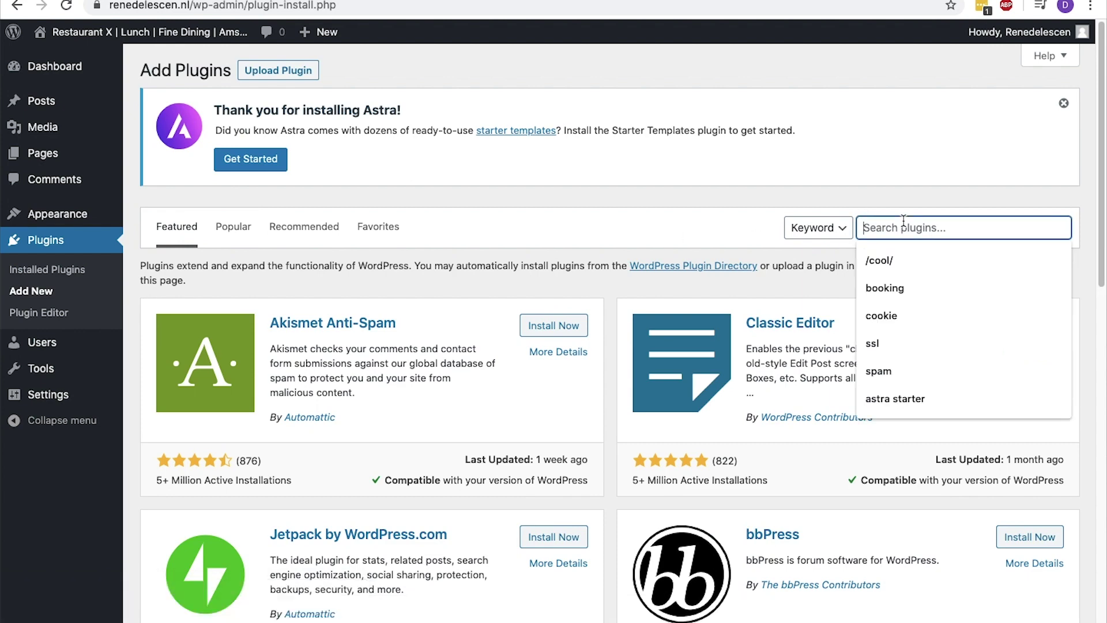
{"action": "type", "text": "astra"}
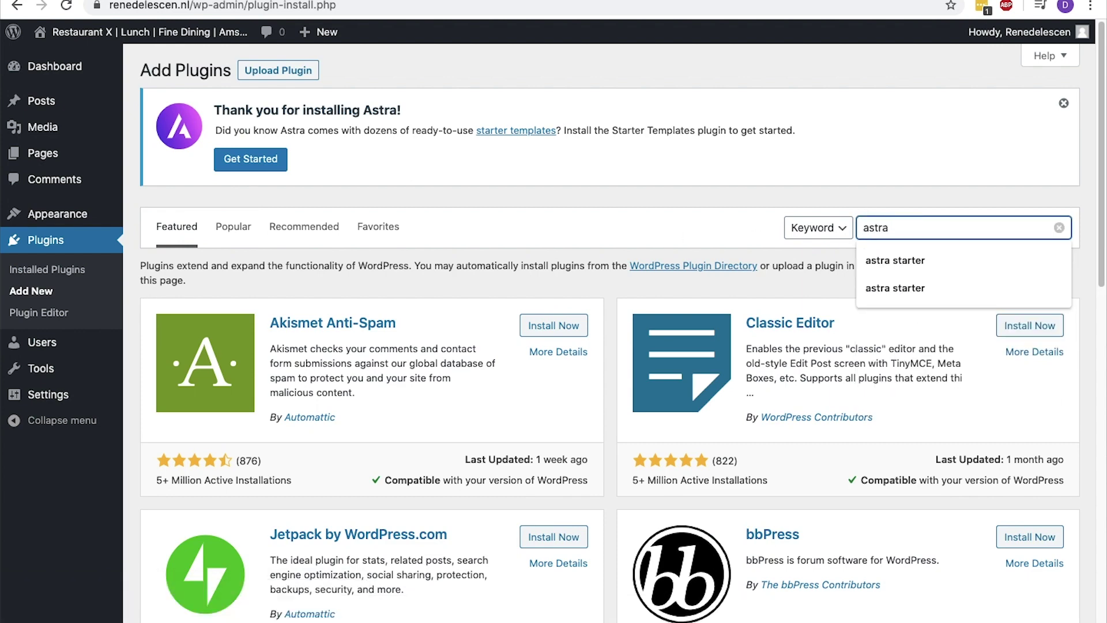
{"action": "type", "text": " starter"}
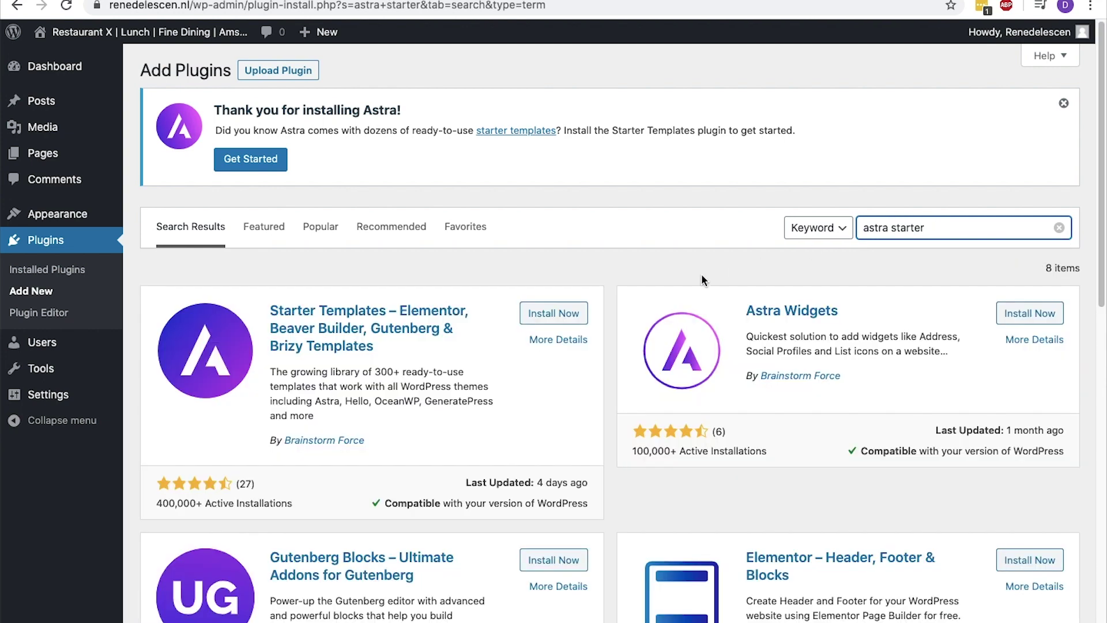
{"action": "left_click", "coordinate": [560, 315]}
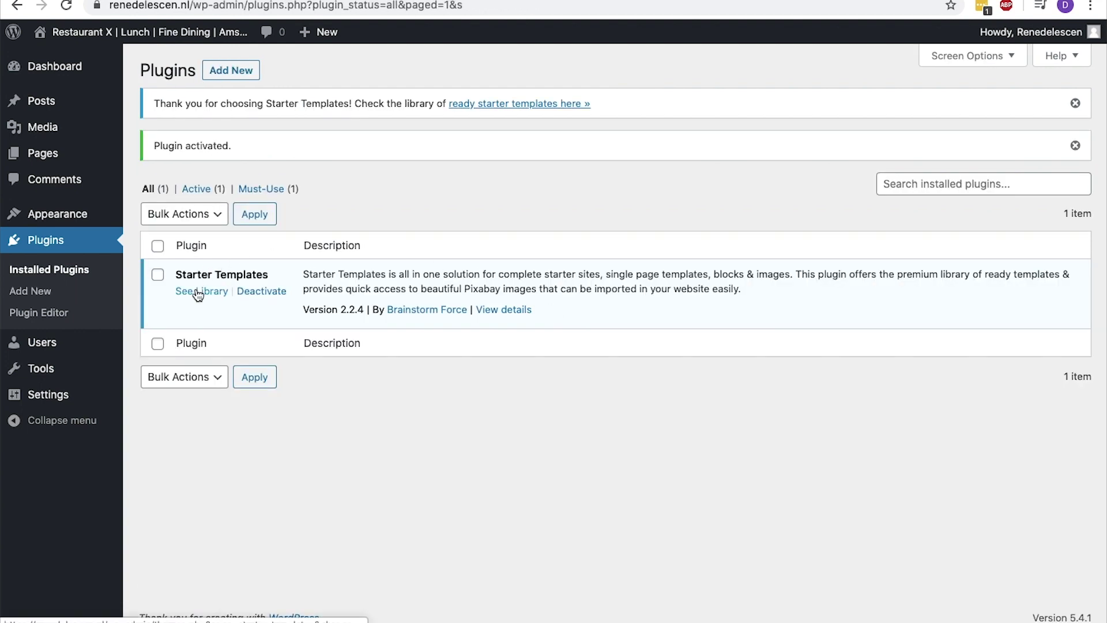
{"action": "left_click", "coordinate": [198, 291]}
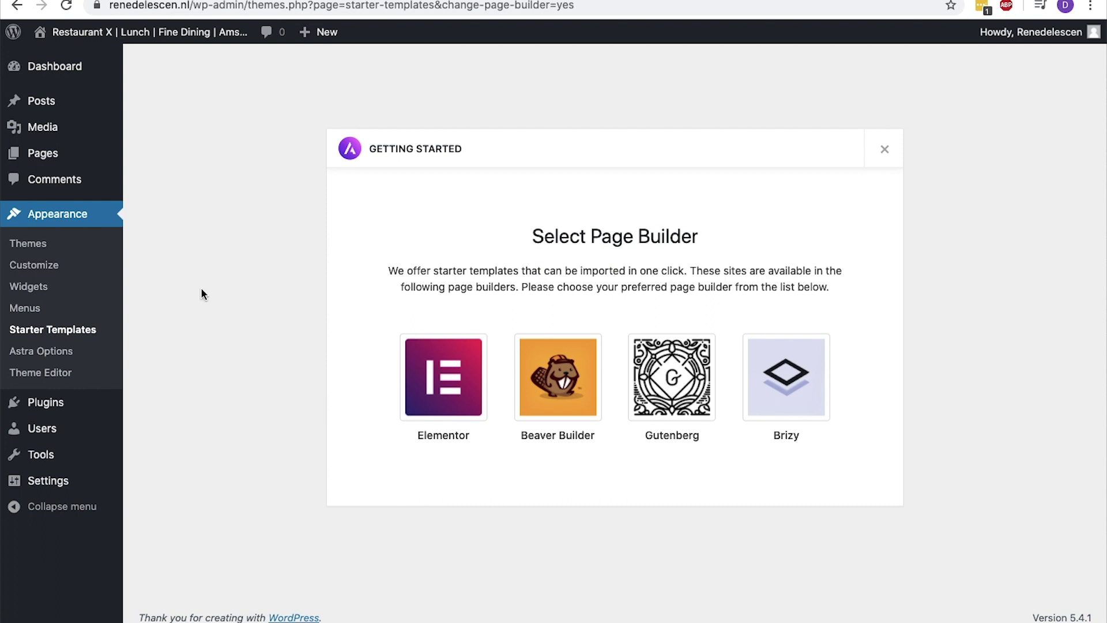
Choose Elementor as the page builder and find Italian Restaurant with a 'restaurant' search
{"action": "left_click", "coordinate": [437, 360]}
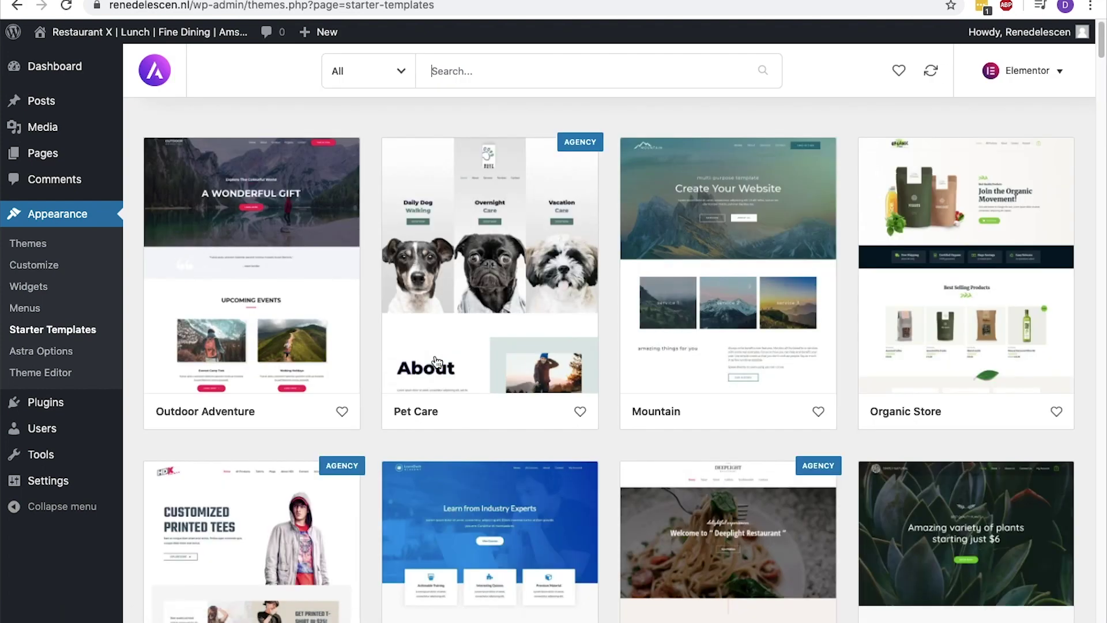
{"action": "left_click", "coordinate": [507, 73]}
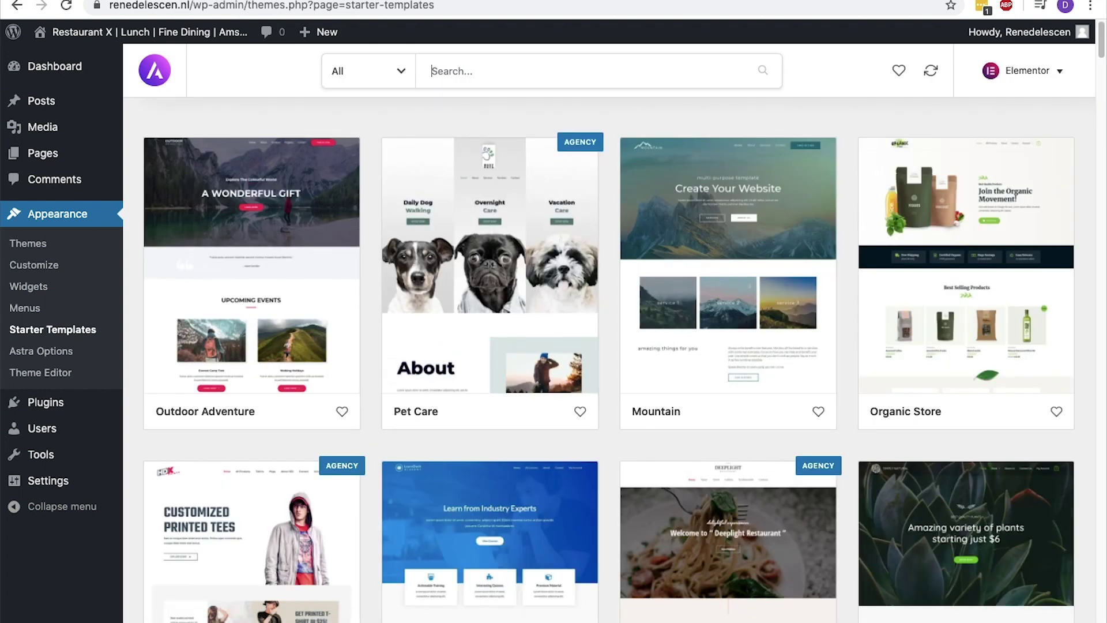
{"action": "type", "text": "restaurant"}
{"action": "left_click", "coordinate": [795, 118]}
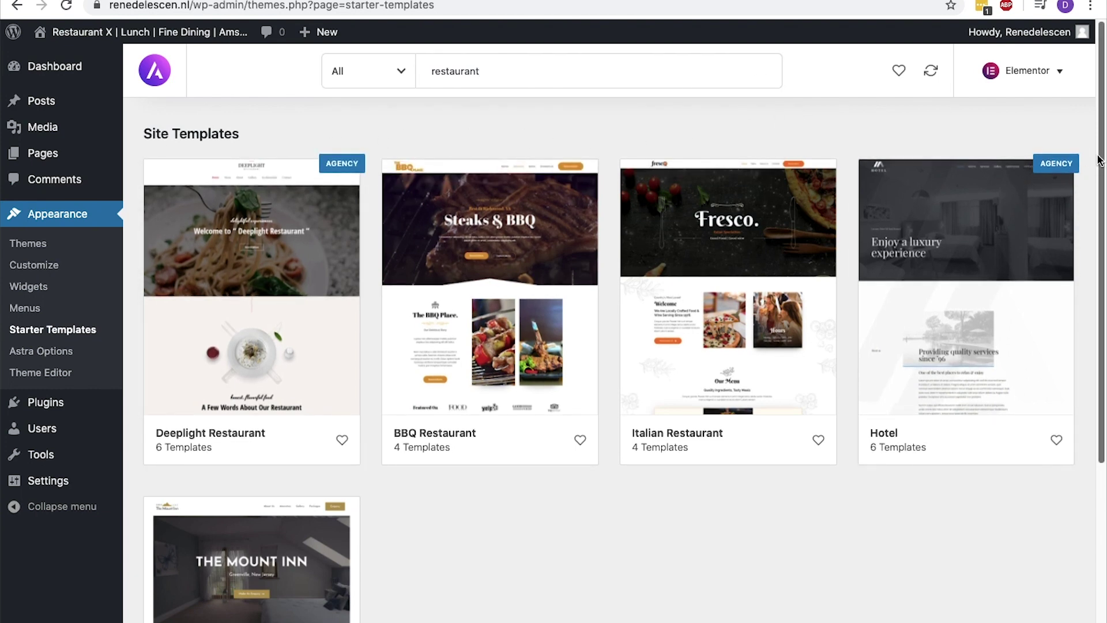
{"action": "left_click", "coordinate": [761, 222]}
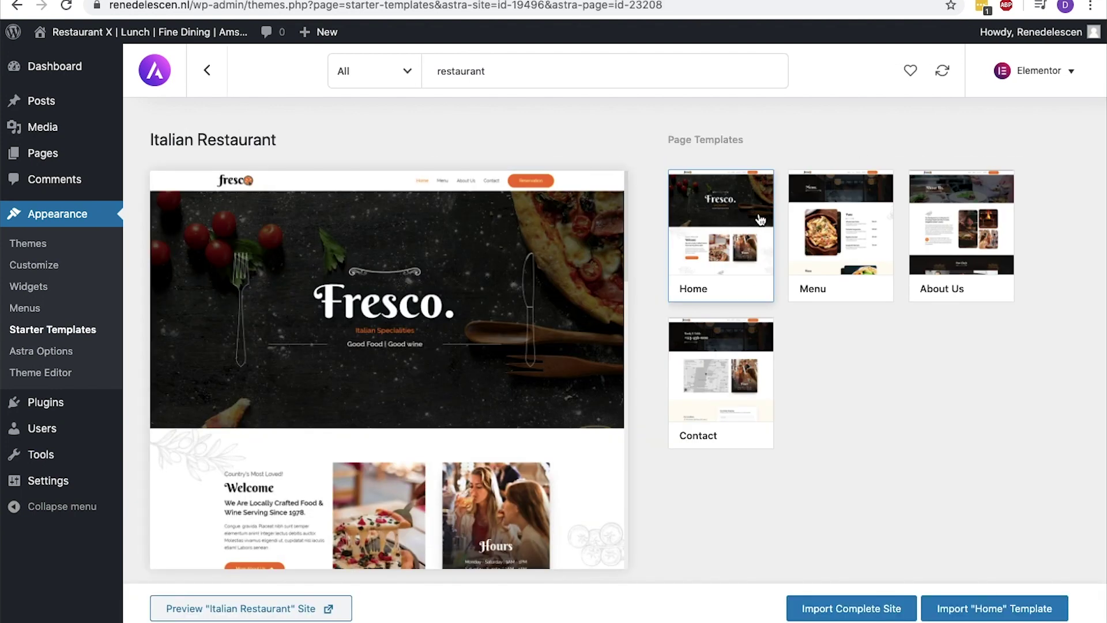
Preview the demo's Menu, About Us and Contact pages, then choose Import Complete Site
{"action": "left_click", "coordinate": [263, 607]}
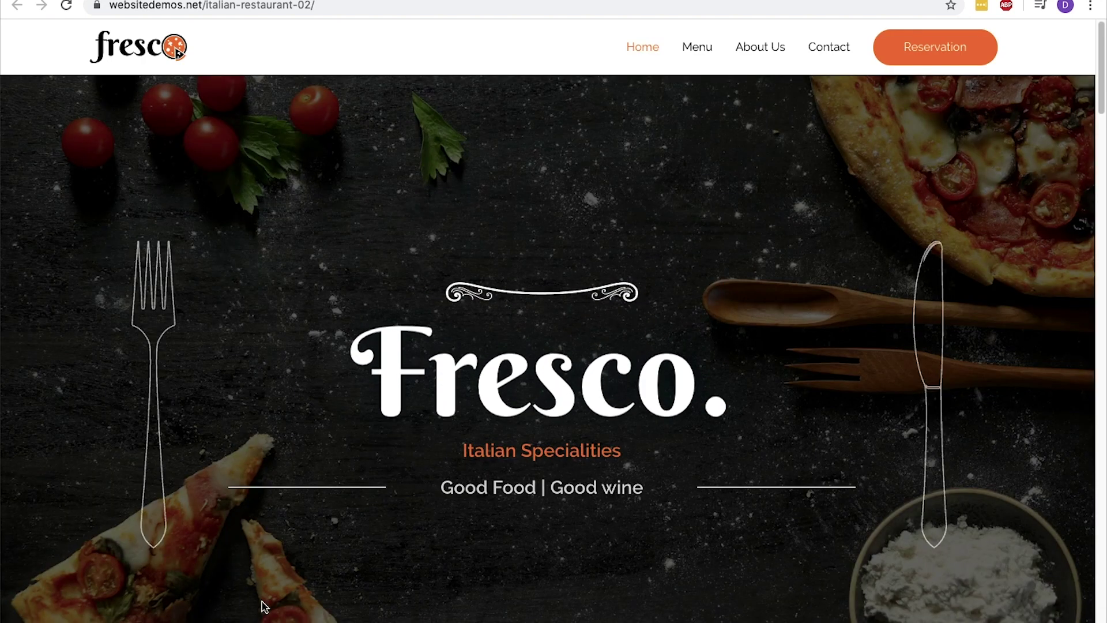
{"action": "mouse_move", "coordinate": [1100, 40]}
{"action": "left_mouse_down"}
{"action": "mouse_move", "coordinate": [1089, 376]}
{"action": "mouse_move", "coordinate": [1096, 35]}
{"action": "mouse_move", "coordinate": [1098, 522]}
{"action": "mouse_move", "coordinate": [1098, 41]}
{"action": "left_mouse_up"}
{"action": "left_click", "coordinate": [697, 47]}
{"action": "left_click", "coordinate": [784, 47]}
{"action": "left_click", "coordinate": [826, 48]}
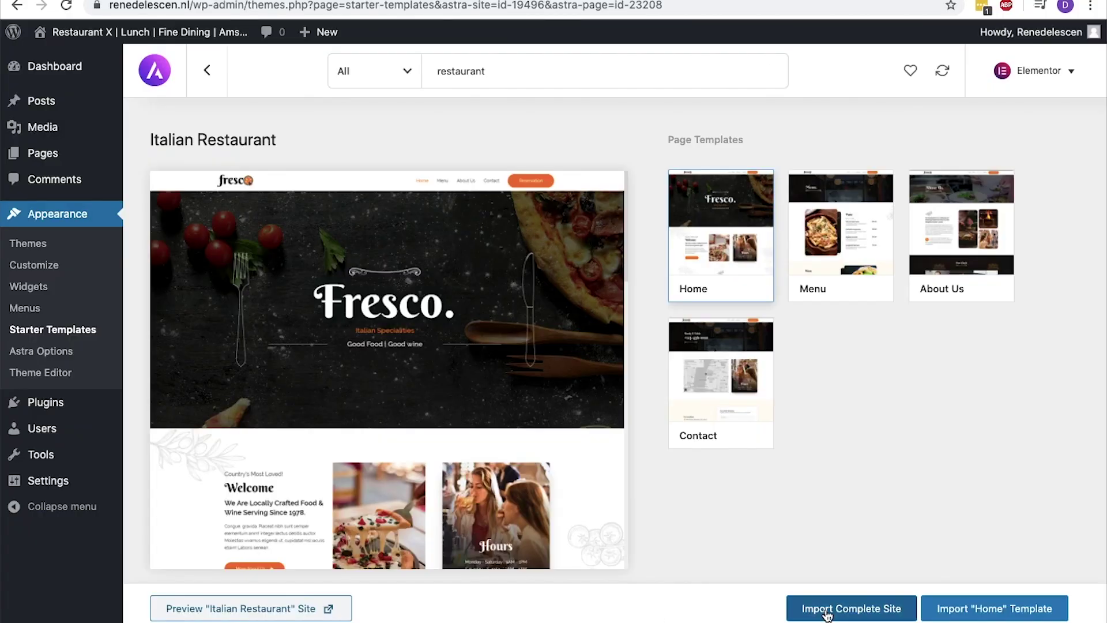
{"action": "left_click", "coordinate": [827, 606]}
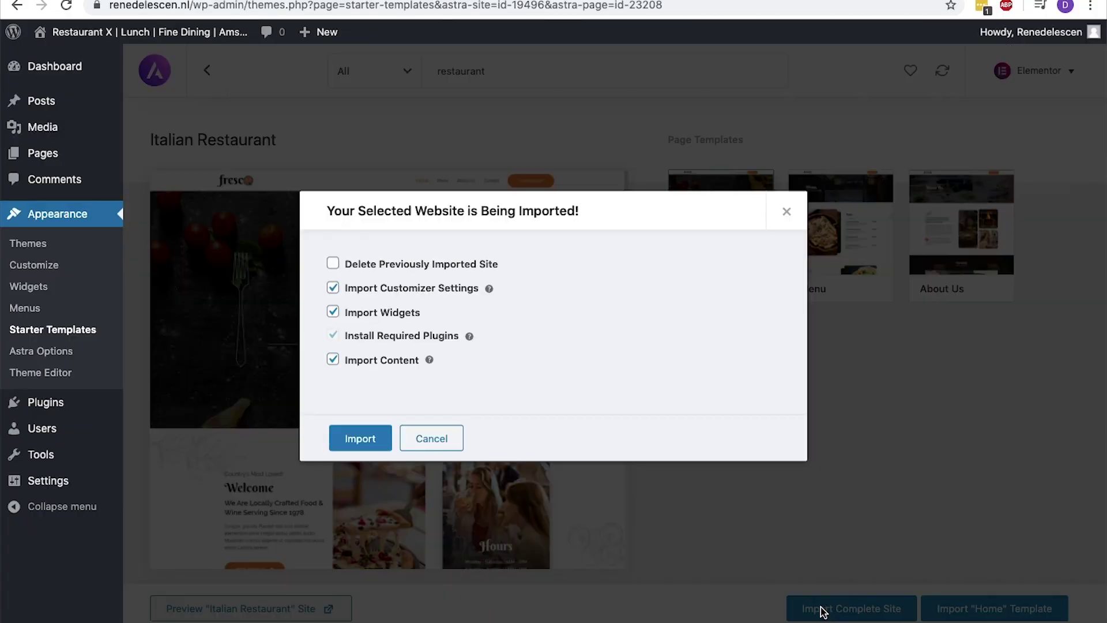
Confirm the complete Italian Restaurant import and view the site in its Fresco design
{"action": "left_click", "coordinate": [363, 441]}
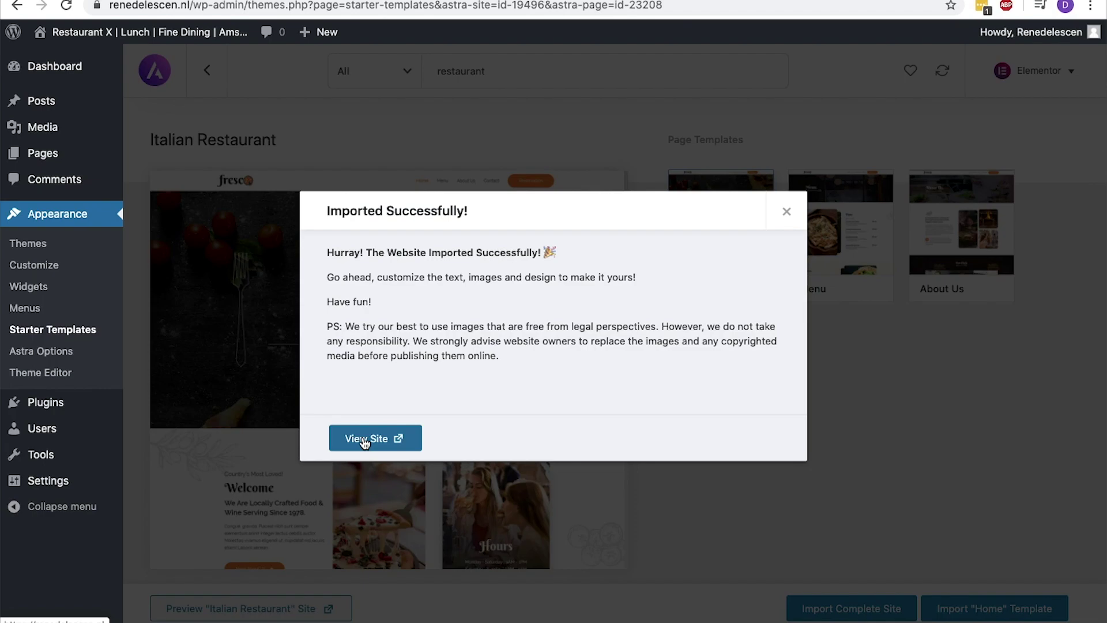
{"action": "left_click", "coordinate": [364, 441]}
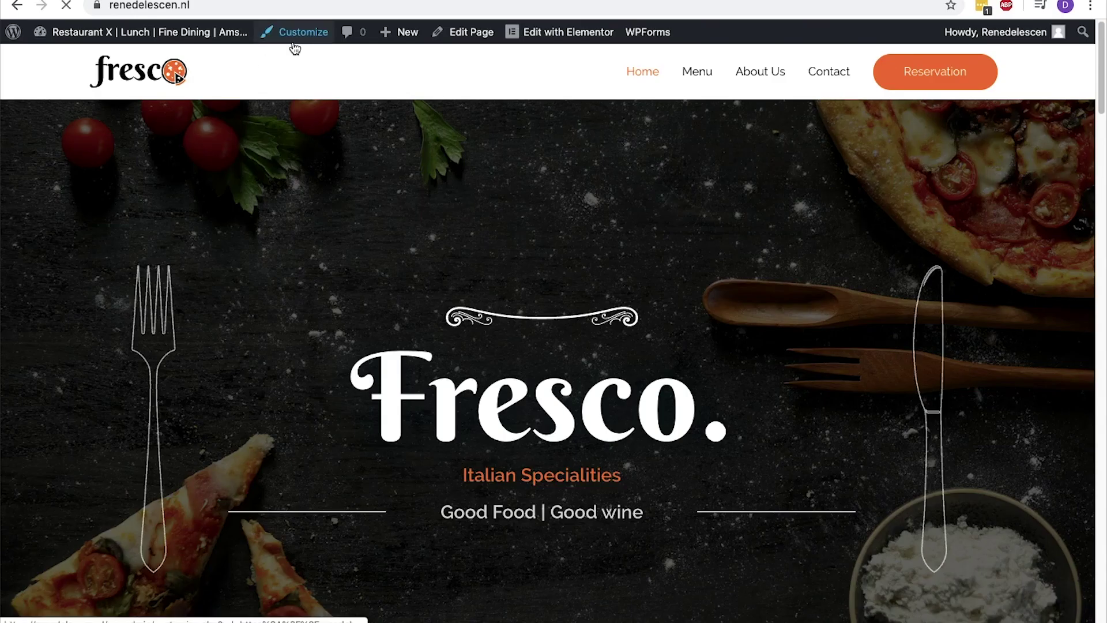
Check Site Identity's Change Logo dialog for the suggested 180 × 60 px size, then start a new tab
{"action": "left_click", "coordinate": [292, 41]}
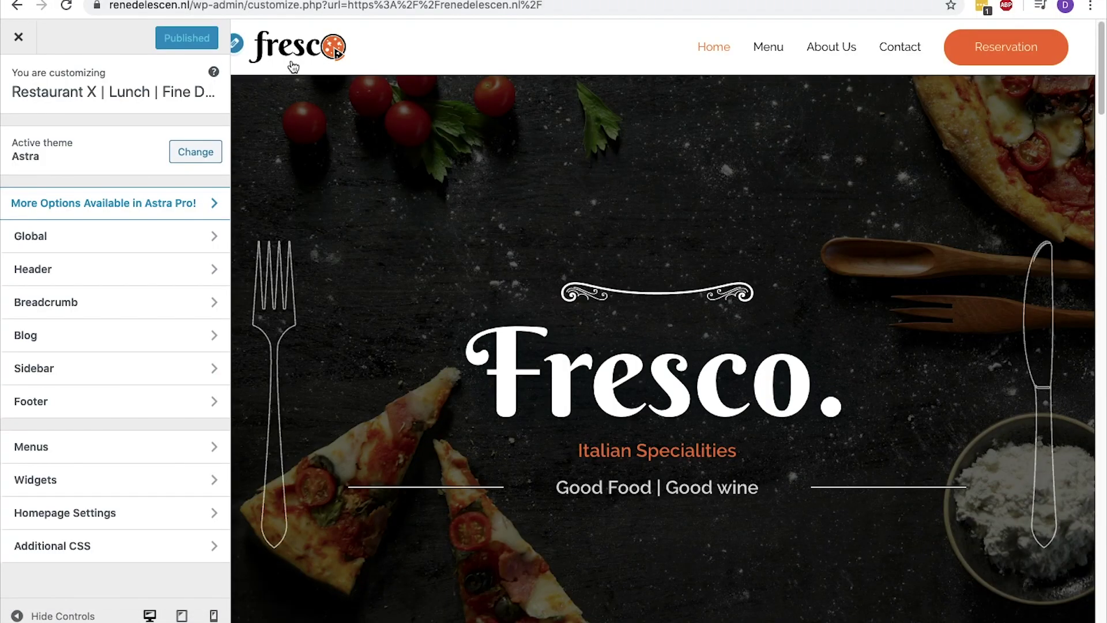
{"action": "left_click", "coordinate": [239, 50]}
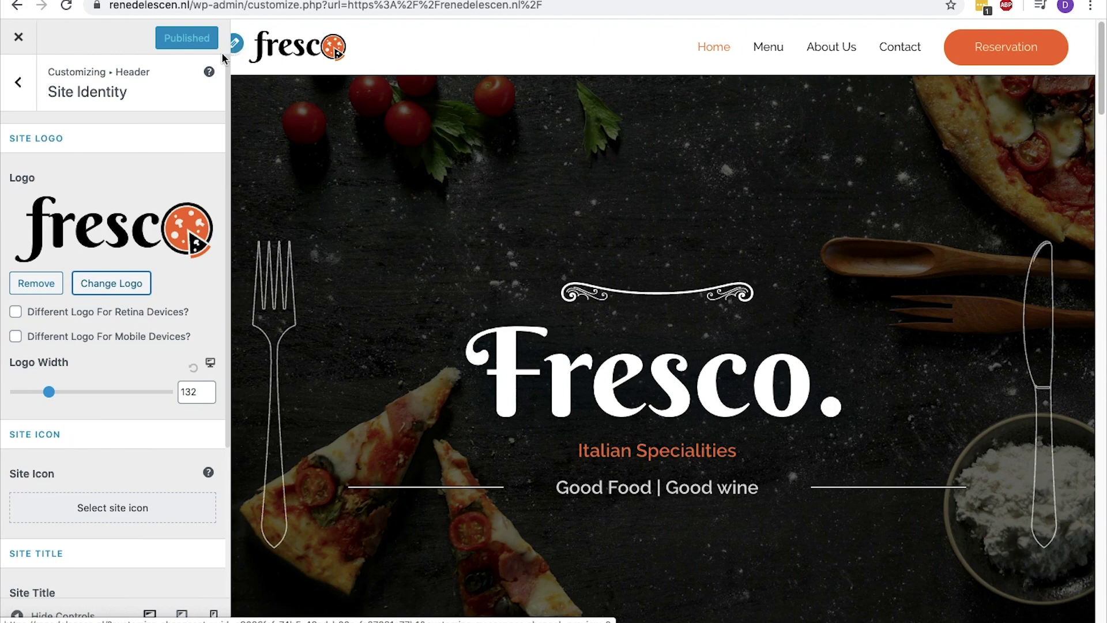
{"action": "left_click", "coordinate": [124, 283]}
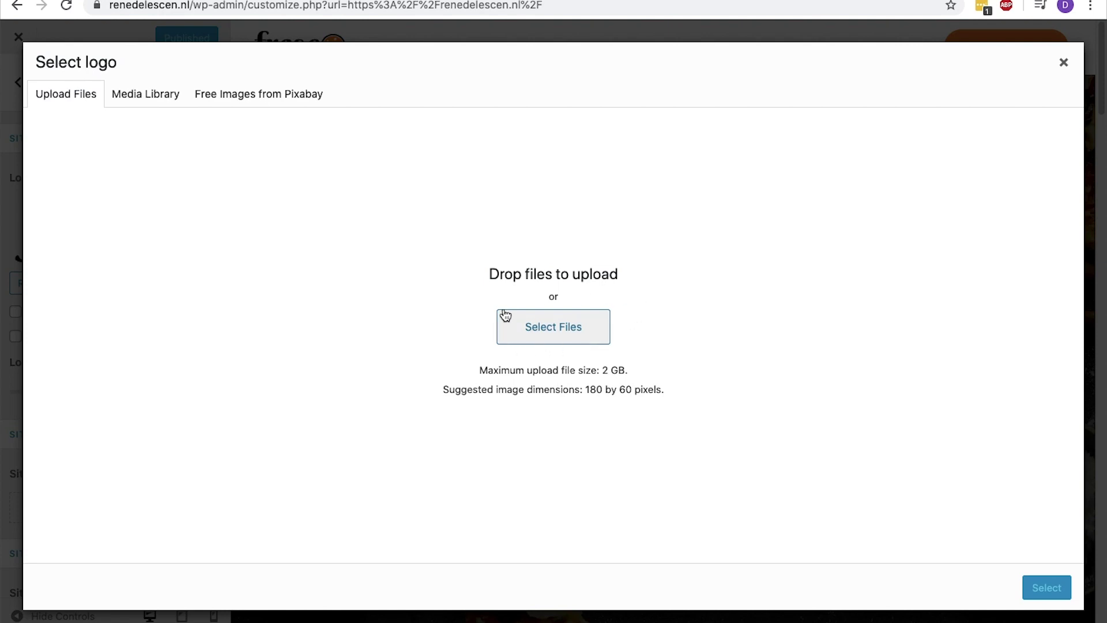
{"action": "left_click_drag", "start_coordinate": [586, 389], "coordinate": [632, 389]}
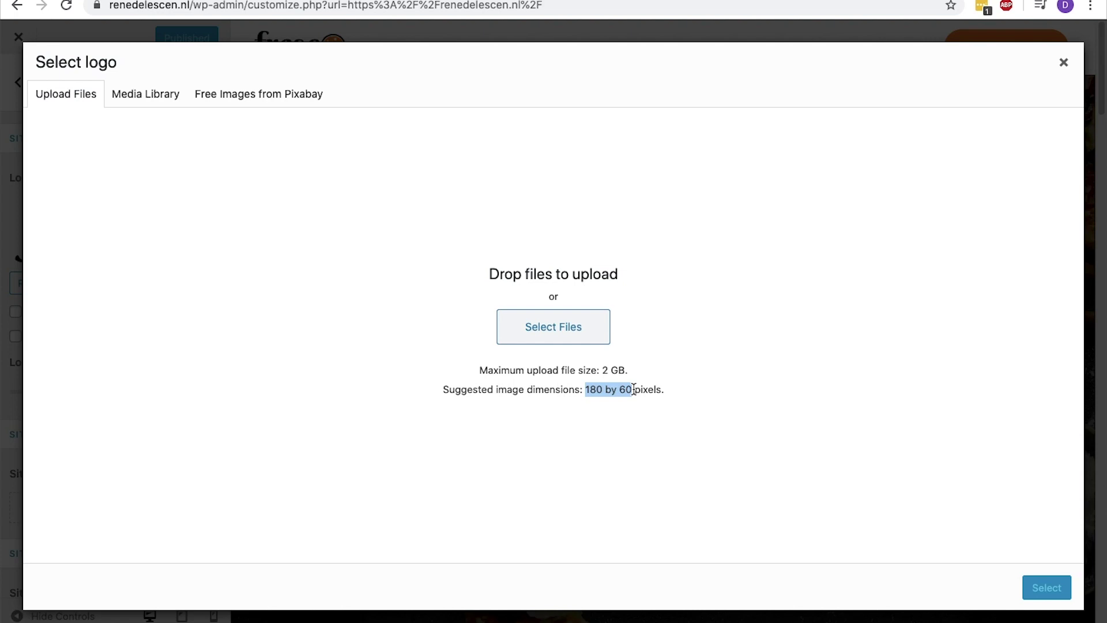
{"action": "key", "text": "super+t"}
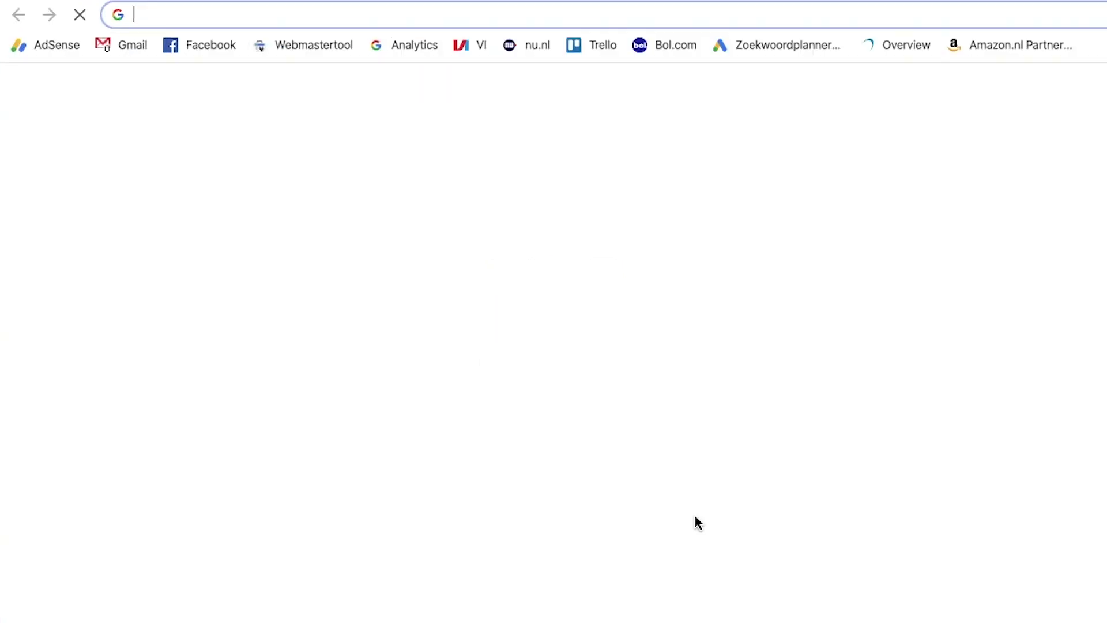
Load delescen.com/fiverr/ and browse the Logo Design offers, then start another tab
{"action": "type", "text": "delescen.com/fiverr"}
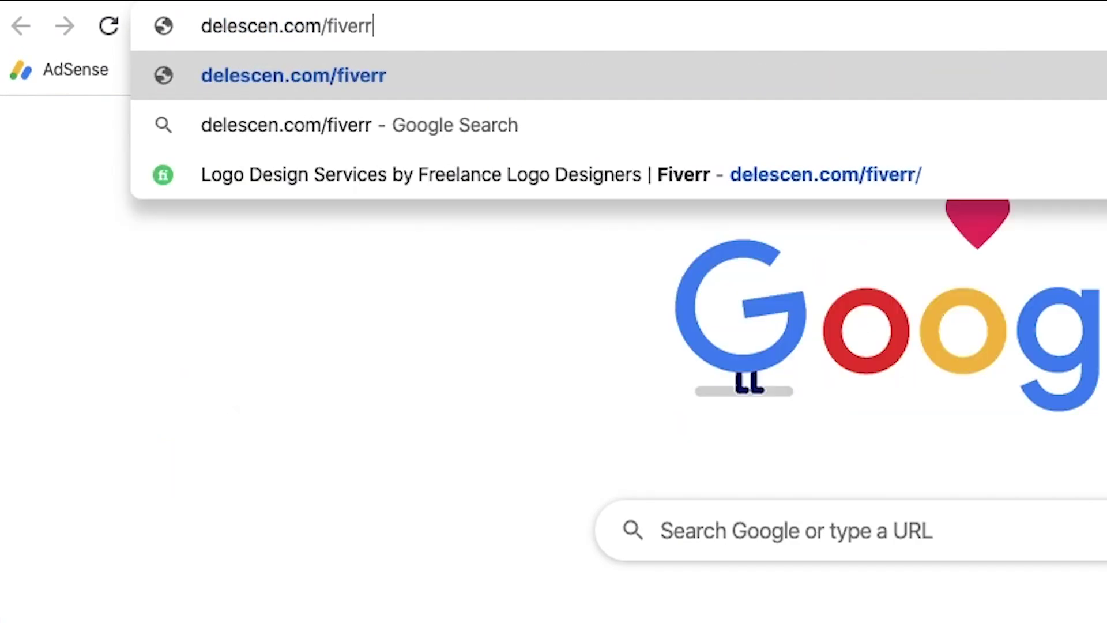
{"action": "type", "text": "/"}
{"action": "key", "text": "Return"}
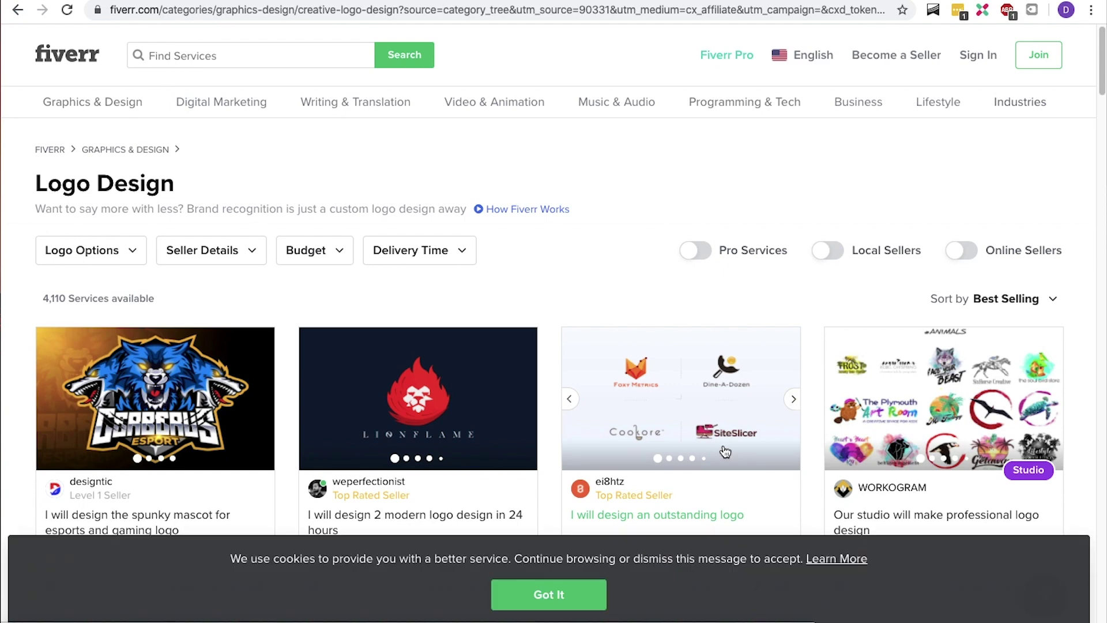
{"action": "scroll", "coordinate": [725, 452], "scroll_direction": "down", "scroll_amount": 3}
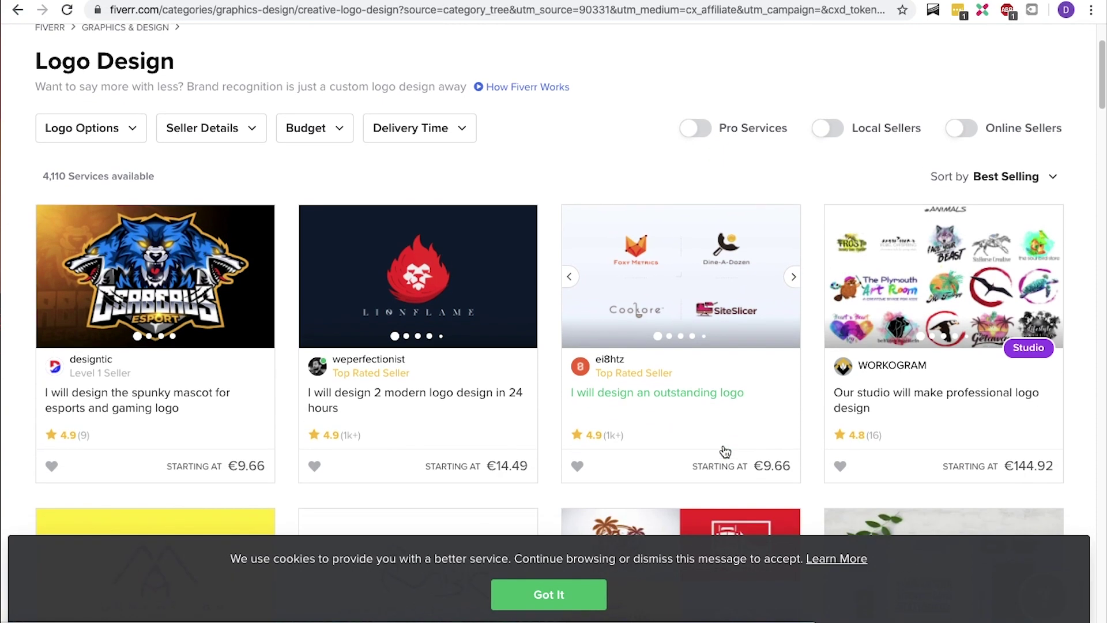
{"action": "scroll", "coordinate": [725, 451], "scroll_direction": "down", "scroll_amount": 3}
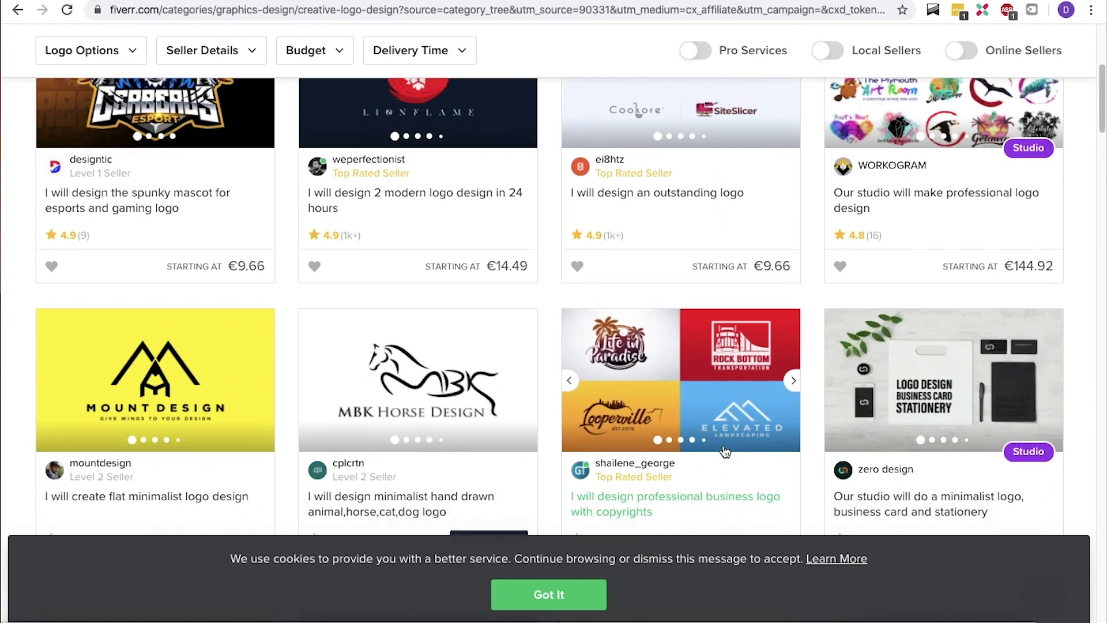
{"action": "key", "text": "ctrl+t"}
Go to Canva and create a custom-size 180 × 60 px design
{"action": "type", "text": "canva.co"}
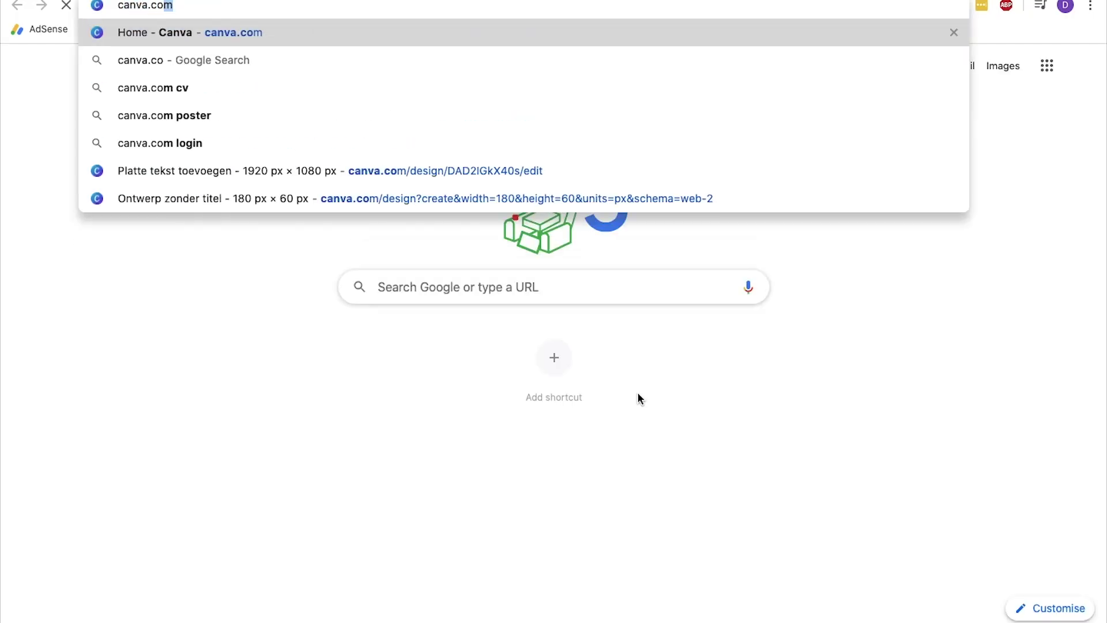
{"action": "key", "text": "Return"}
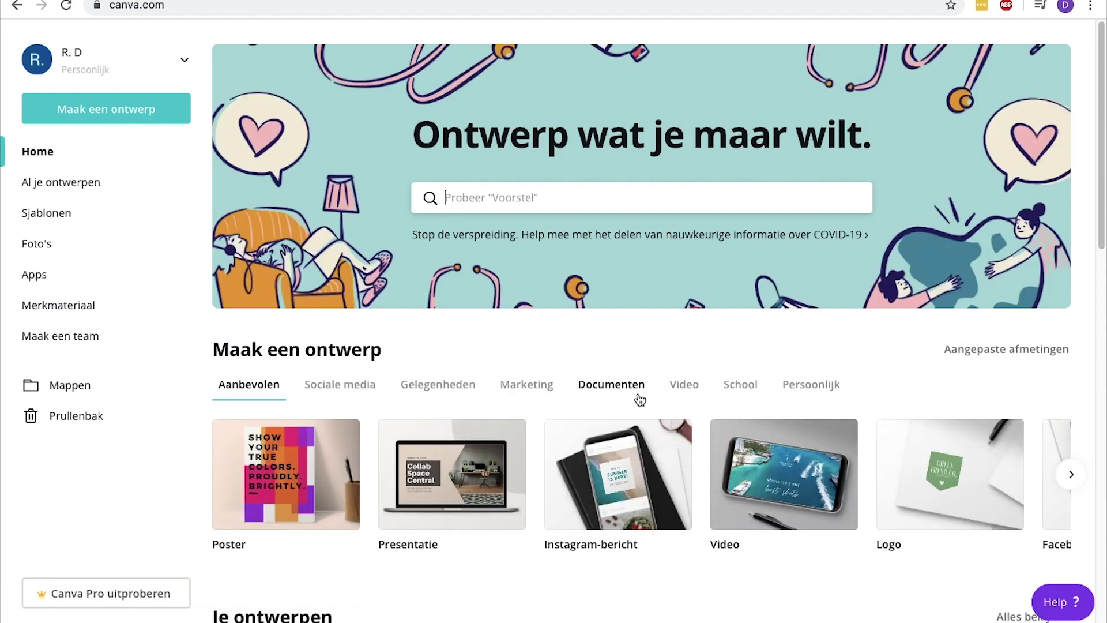
{"action": "left_click", "coordinate": [115, 113]}
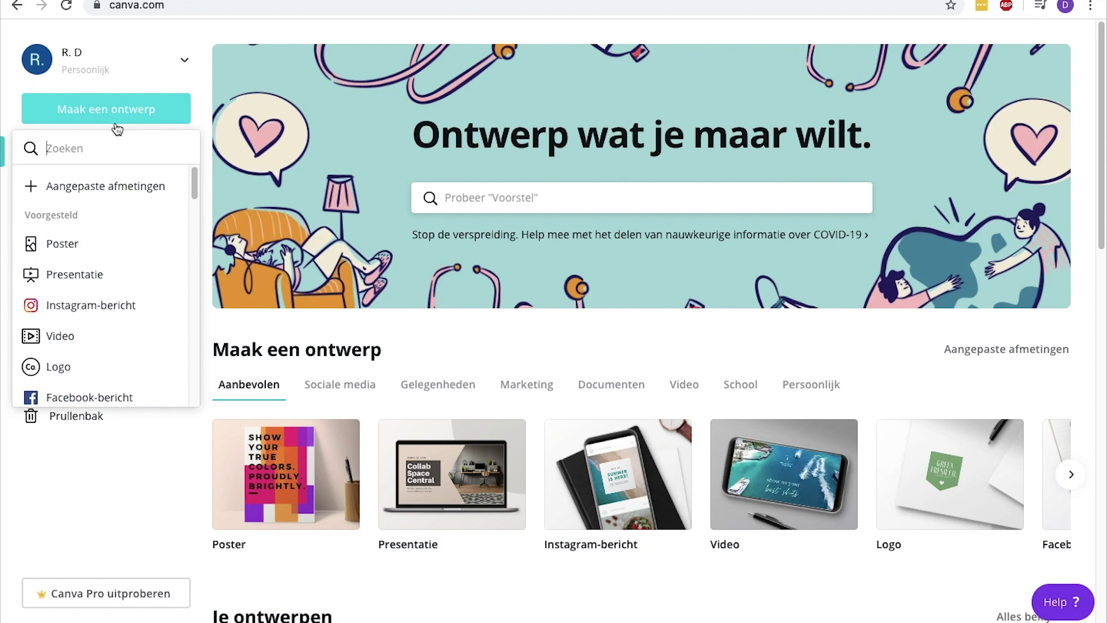
{"action": "left_click", "coordinate": [118, 192]}
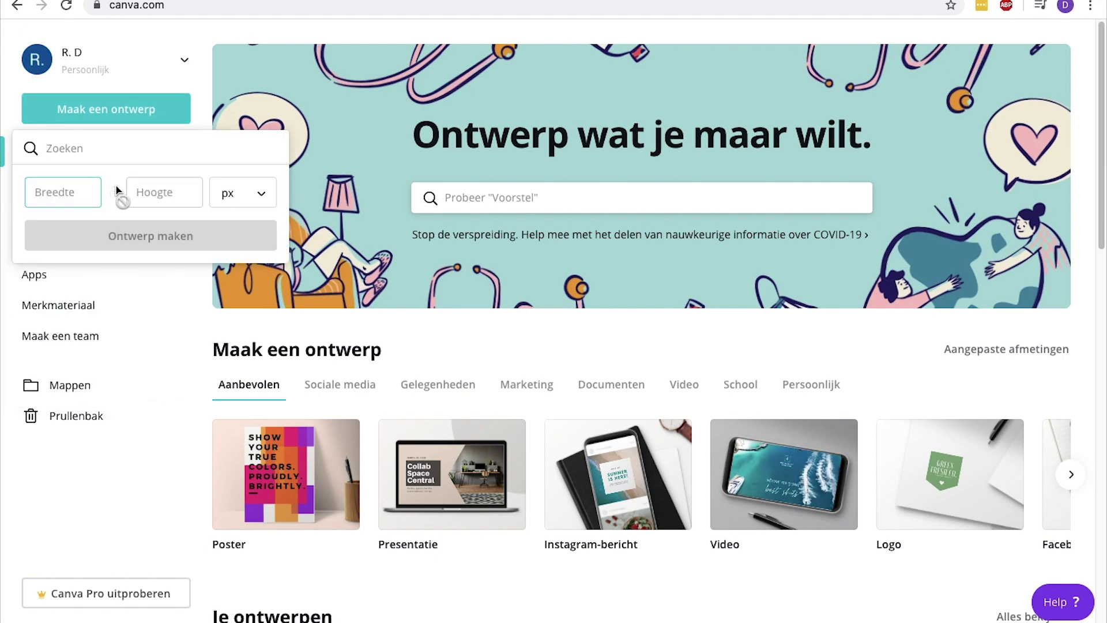
{"action": "type", "text": "180"}
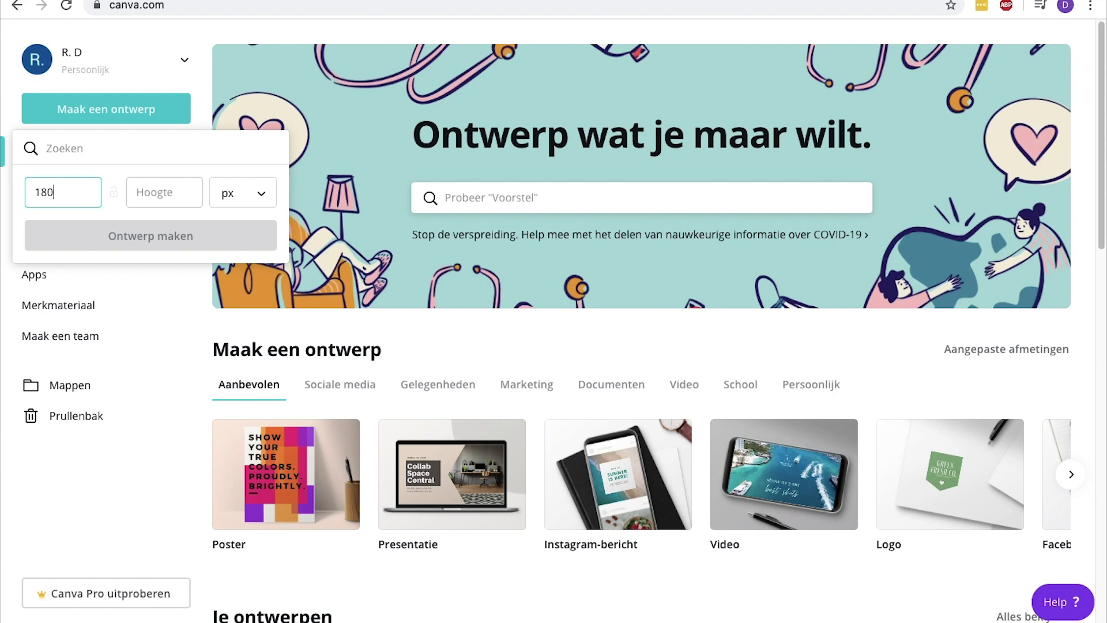
{"action": "key", "text": "Tab"}
{"action": "type", "text": "60"}
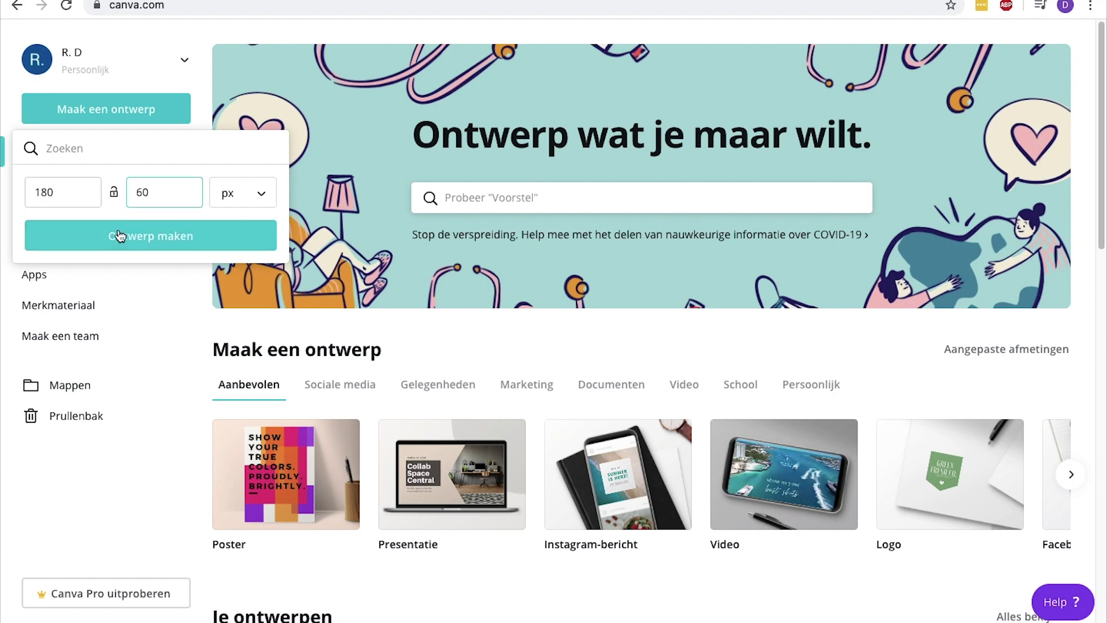
{"action": "left_click", "coordinate": [120, 237]}
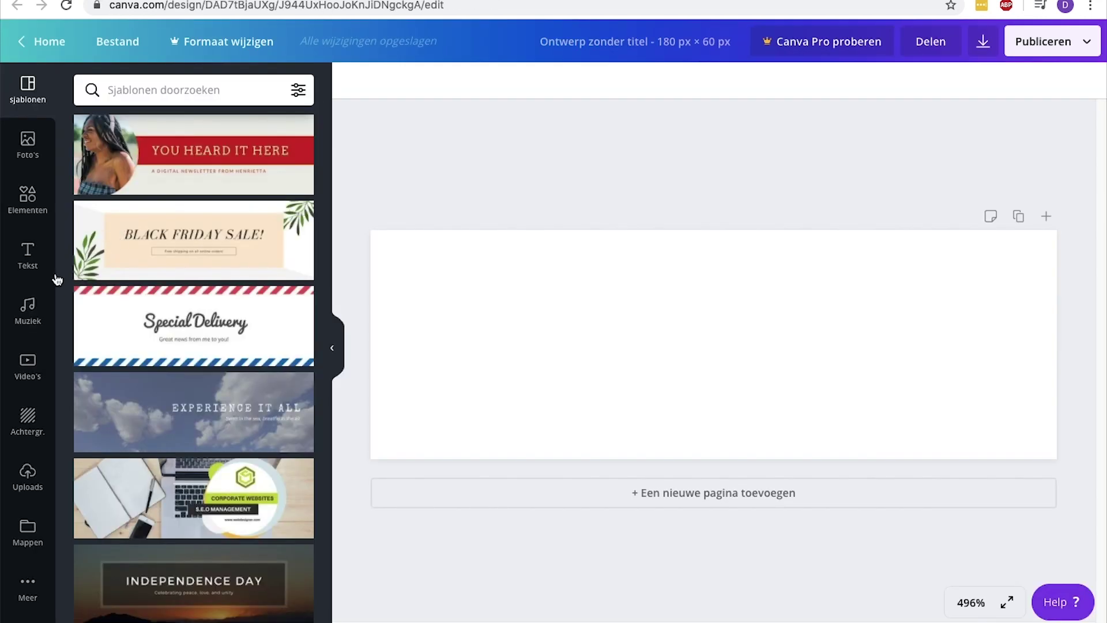
Add the brunch text template from the Text panel to the design
{"action": "left_click", "coordinate": [45, 266]}
{"action": "scroll", "coordinate": [328, 323], "scroll_direction": "down", "scroll_amount": 15}
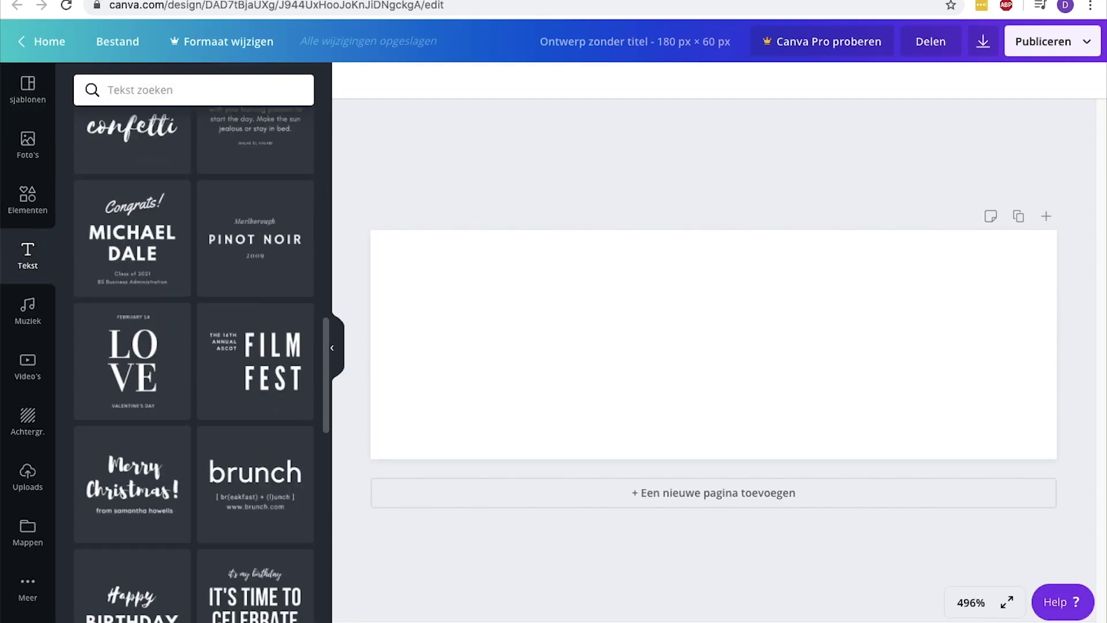
{"action": "left_click", "coordinate": [276, 490]}
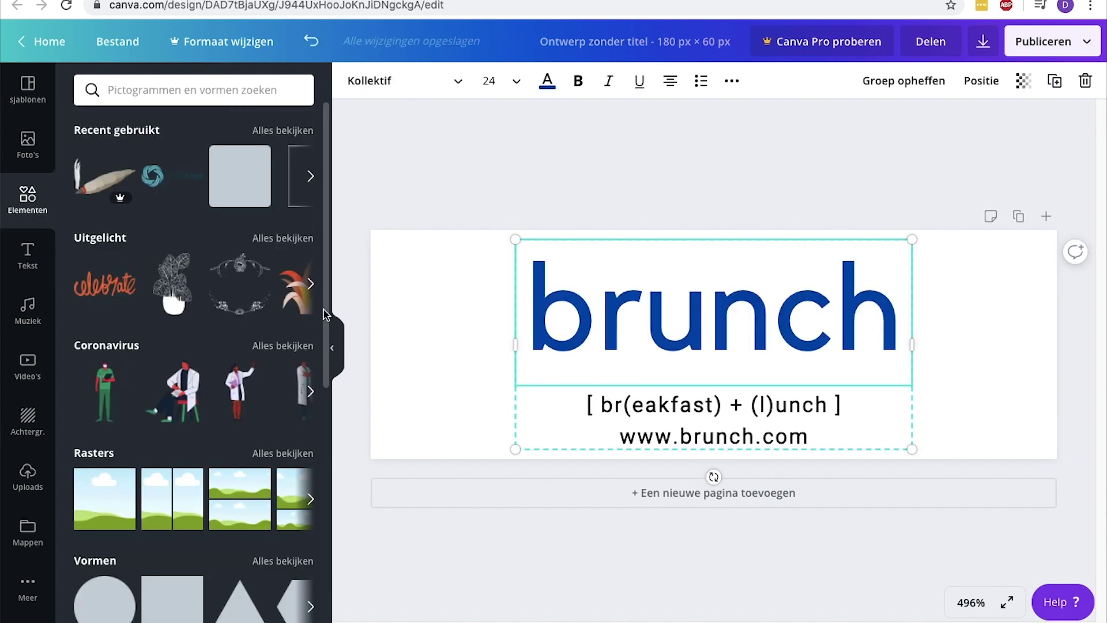
{"action": "scroll", "coordinate": [326, 433], "scroll_direction": "down", "scroll_amount": 3}
{"action": "scroll", "coordinate": [326, 433], "scroll_direction": "down", "scroll_amount": 10}
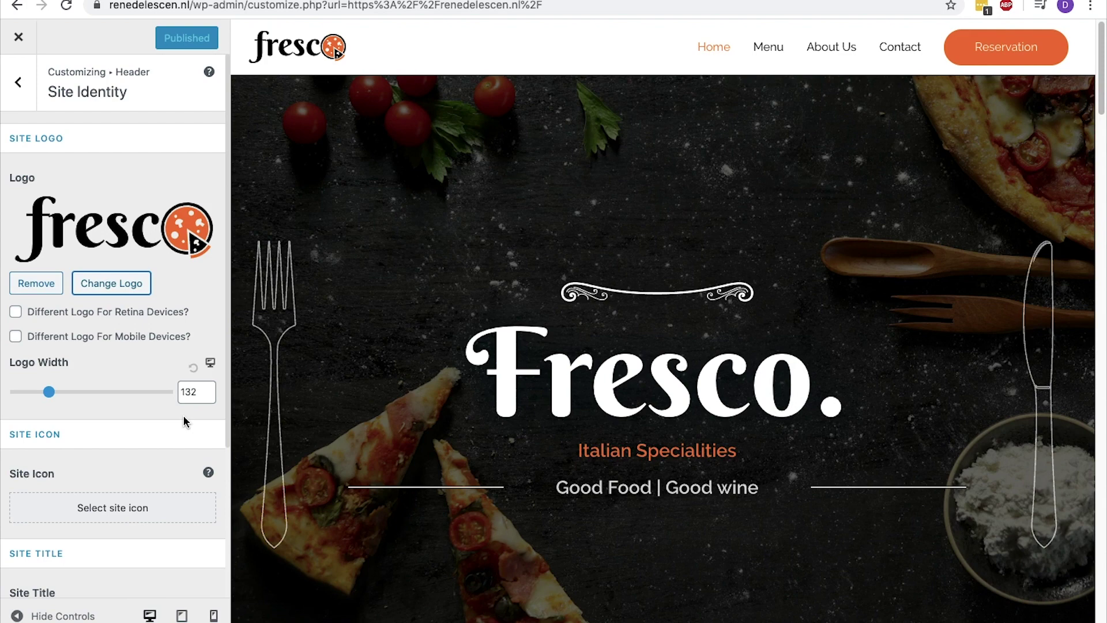
Tick the Retina logo option, widen the logo to 405 px, then reset the width to default
{"action": "left_click", "coordinate": [16, 314]}
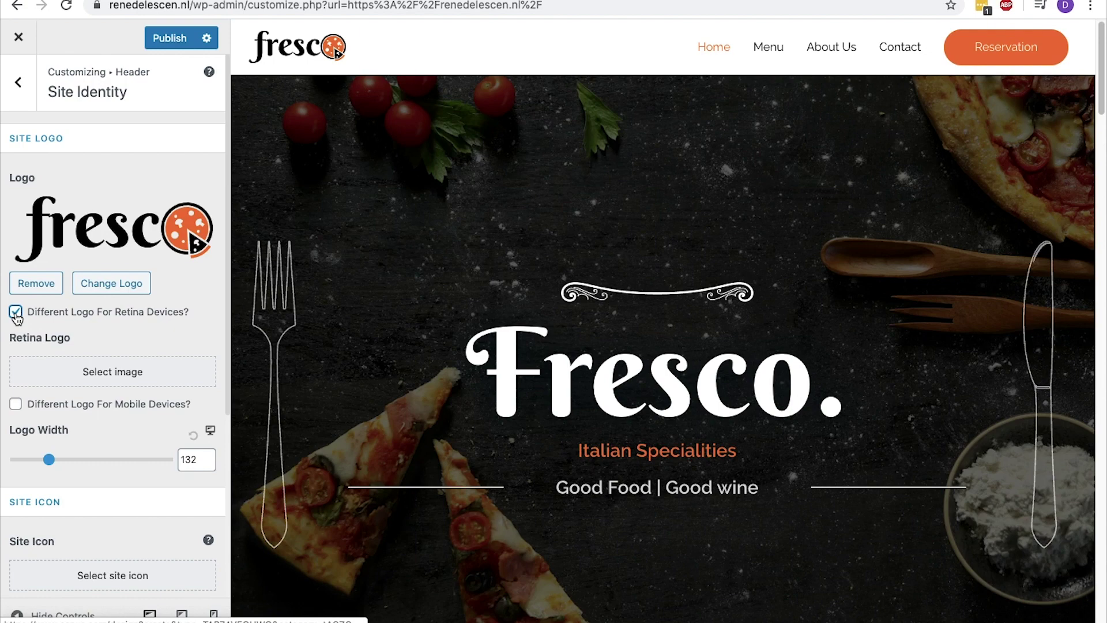
{"action": "left_click_drag", "start_coordinate": [51, 461], "coordinate": [122, 465]}
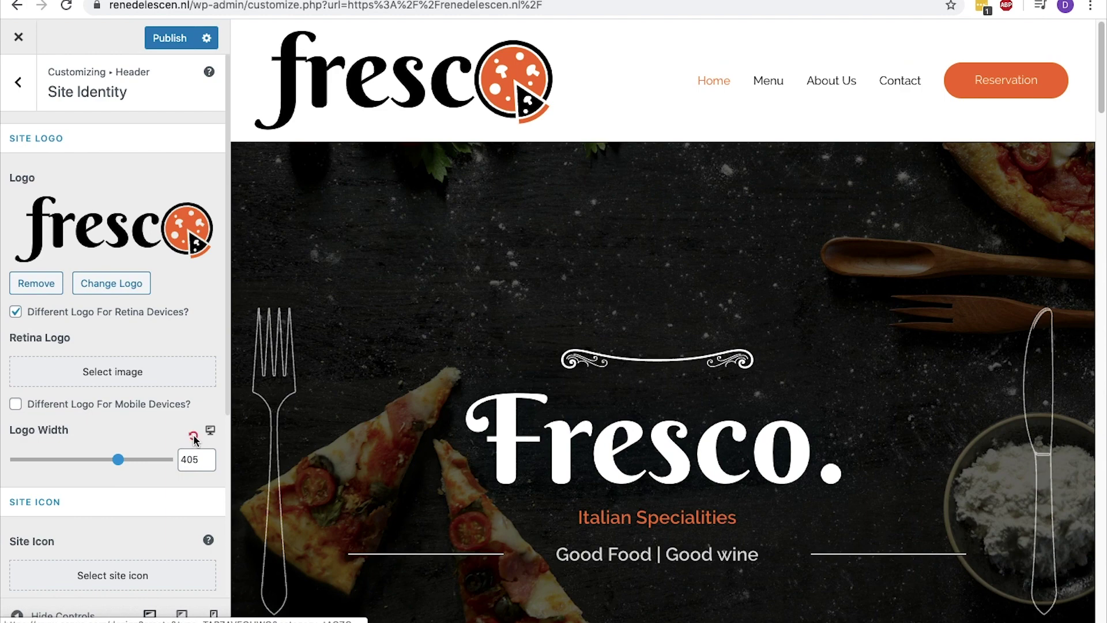
{"action": "left_click", "coordinate": [194, 438]}
{"action": "scroll", "coordinate": [185, 375], "scroll_direction": "down", "scroll_amount": 3}
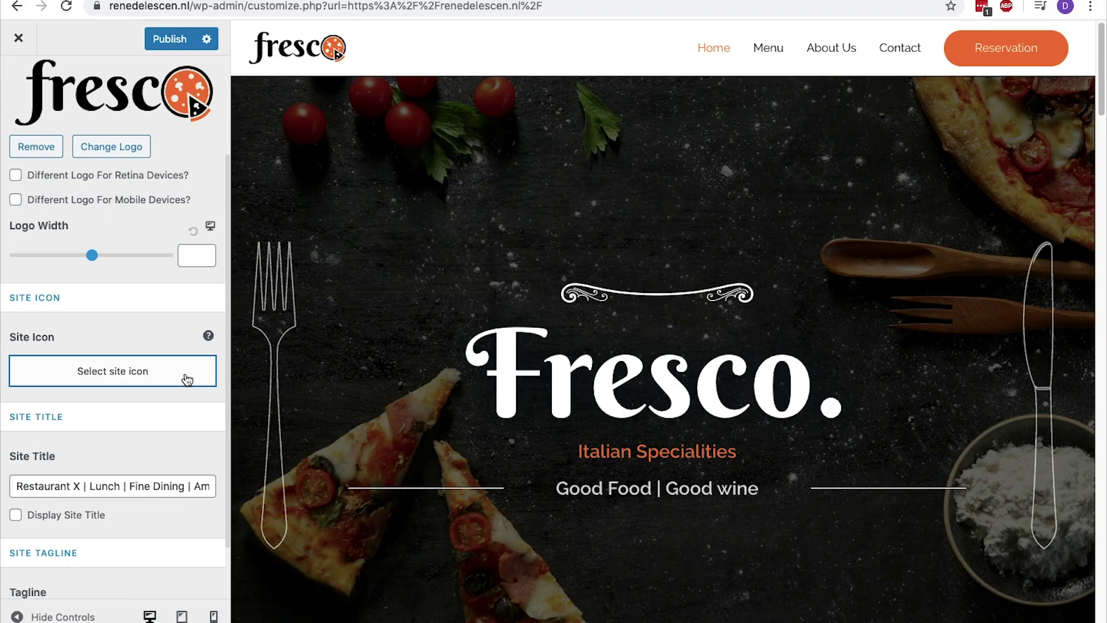
Set the lasagna 'Fresco Favicon' image as the site icon, crop it, publish, and reload
{"action": "left_click", "coordinate": [187, 379]}
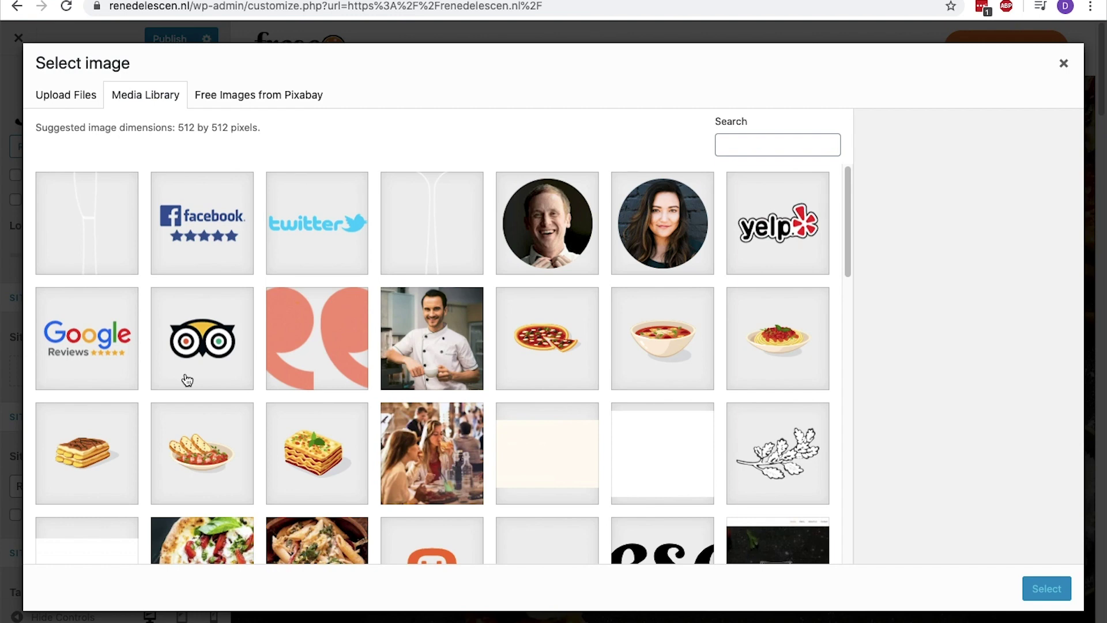
{"action": "left_click", "coordinate": [294, 433]}
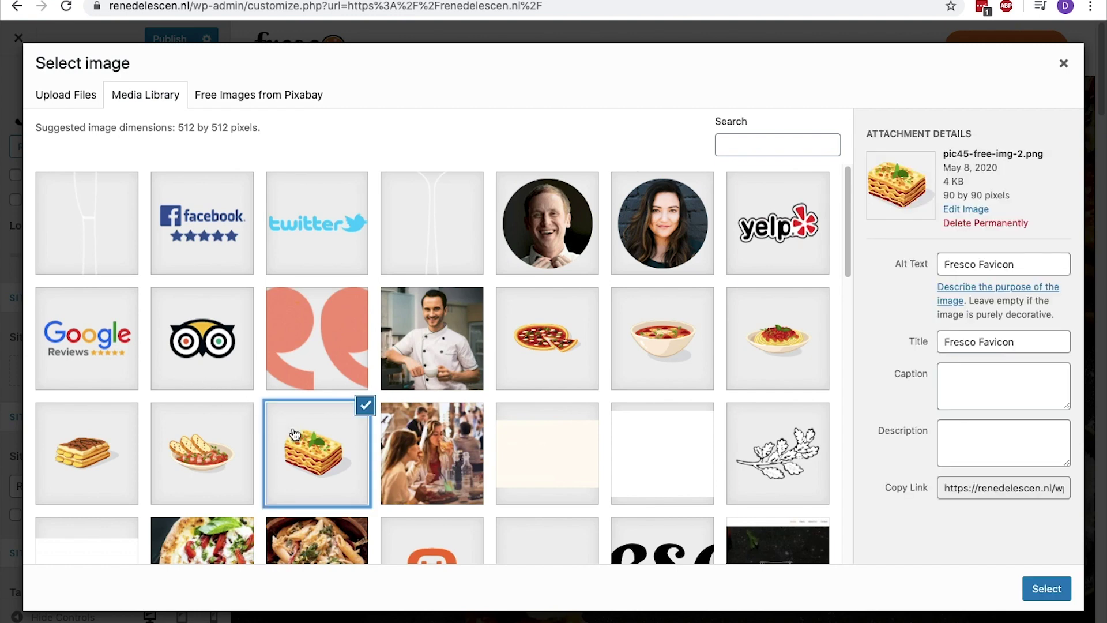
{"action": "left_click_drag", "start_coordinate": [1066, 341], "coordinate": [939, 344]}
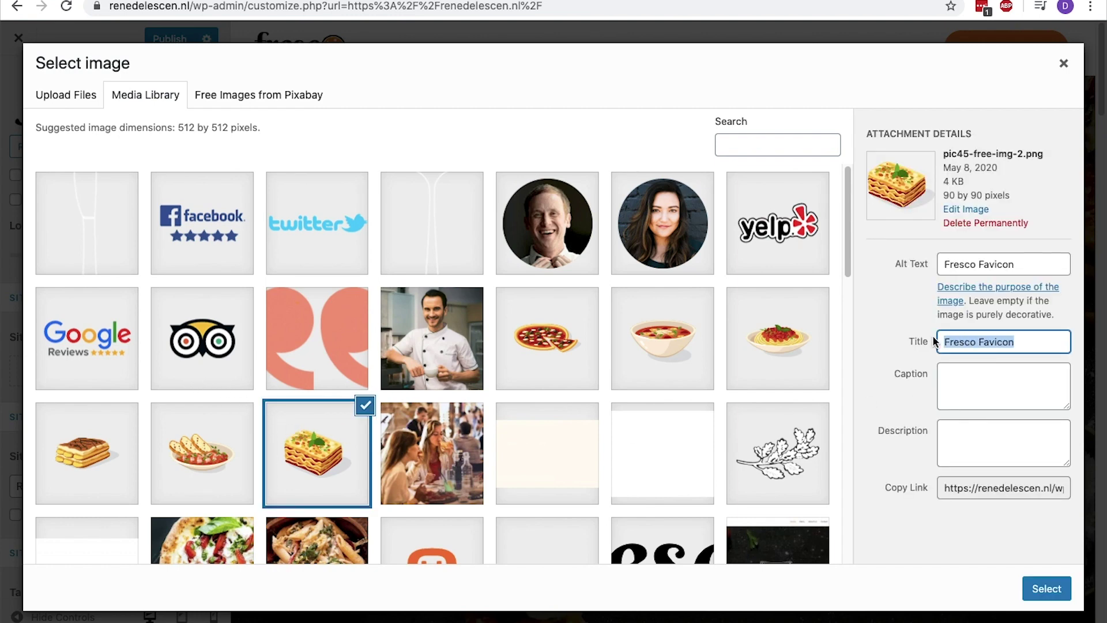
{"action": "left_click_drag", "start_coordinate": [1044, 265], "coordinate": [939, 265]}
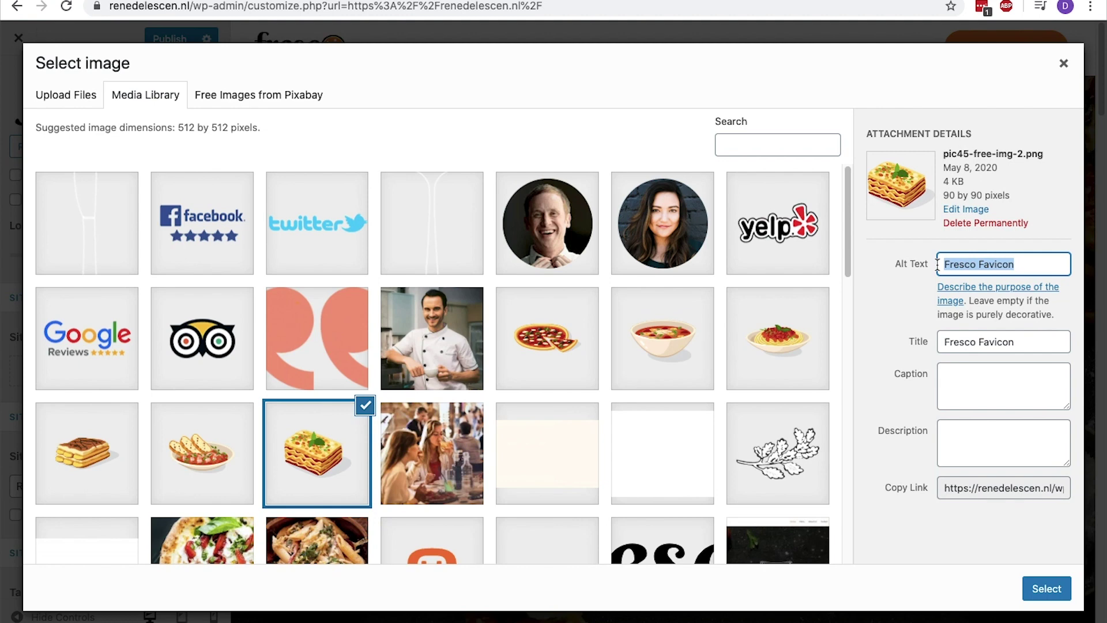
{"action": "left_click", "coordinate": [1041, 586]}
{"action": "left_click", "coordinate": [1008, 591]}
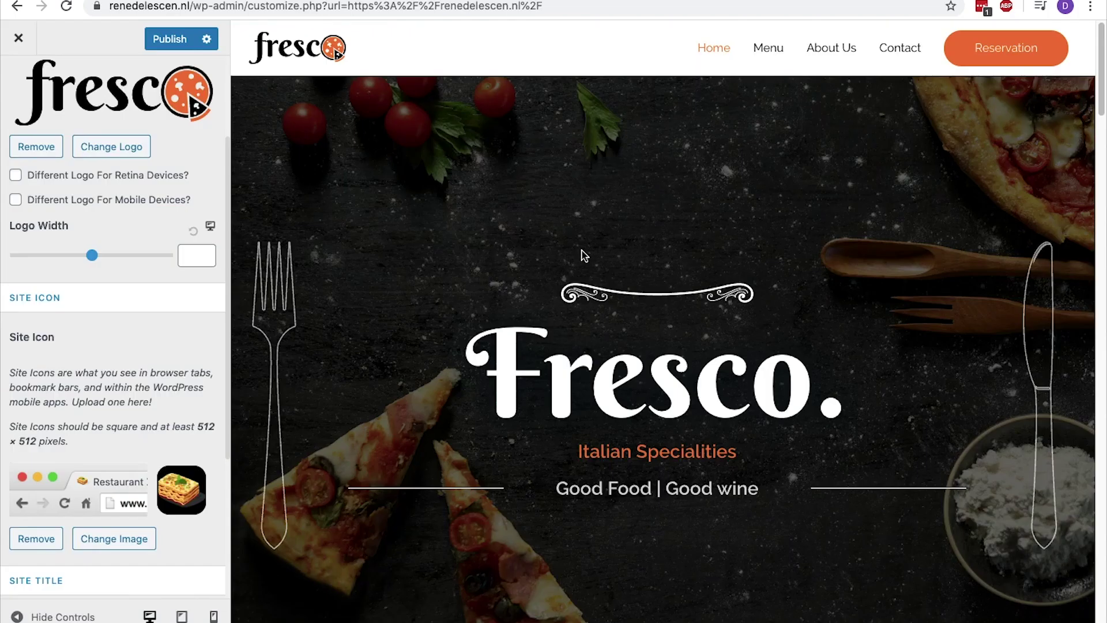
{"action": "left_click", "coordinate": [172, 38]}
{"action": "key", "text": "super+r"}
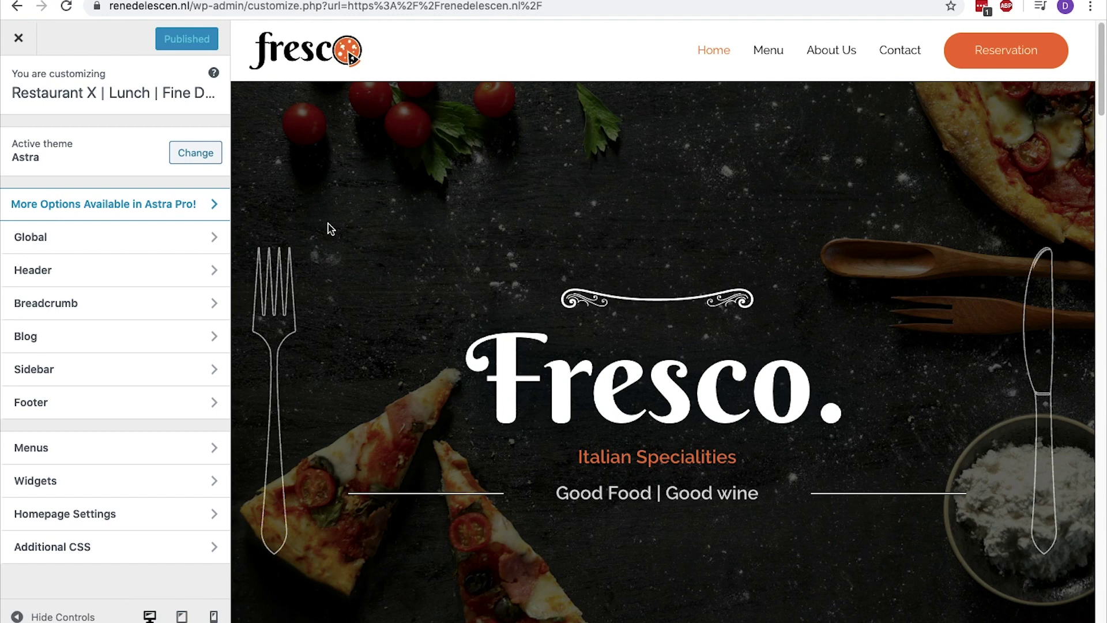
Open Global > Typography > Body settings and try Rammetto One as the body font
{"action": "left_click", "coordinate": [207, 236]}
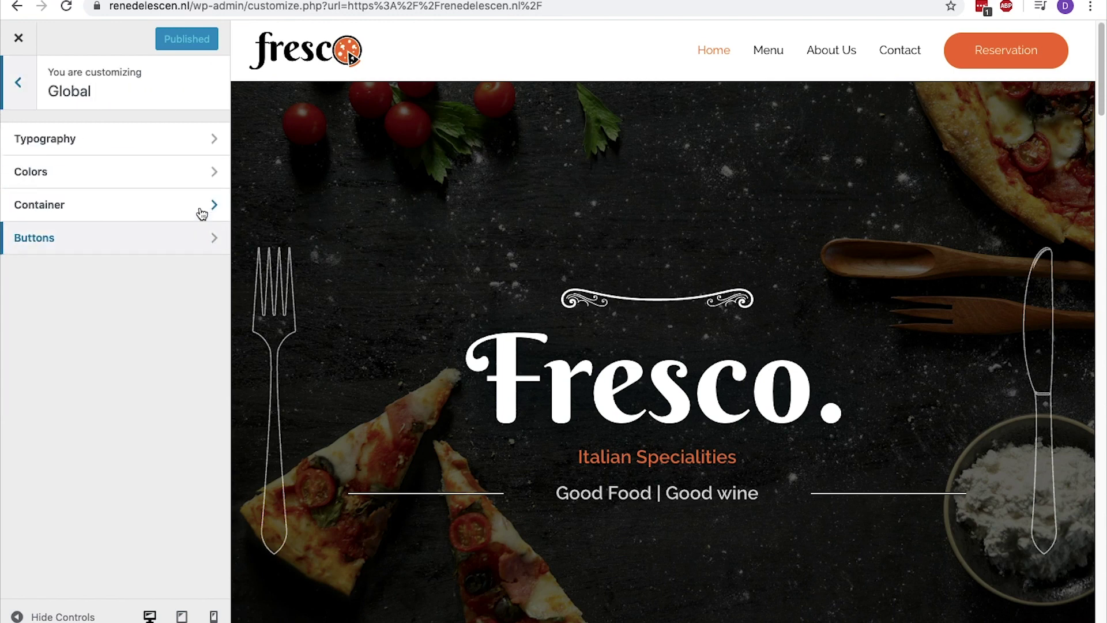
{"action": "left_click", "coordinate": [175, 150]}
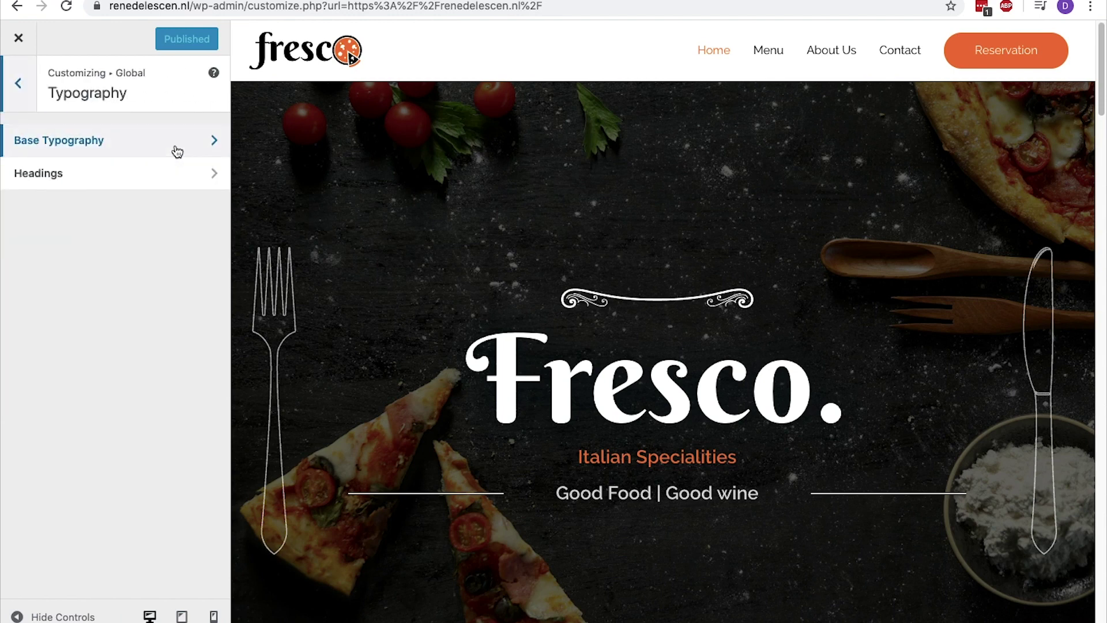
{"action": "left_click", "coordinate": [177, 152]}
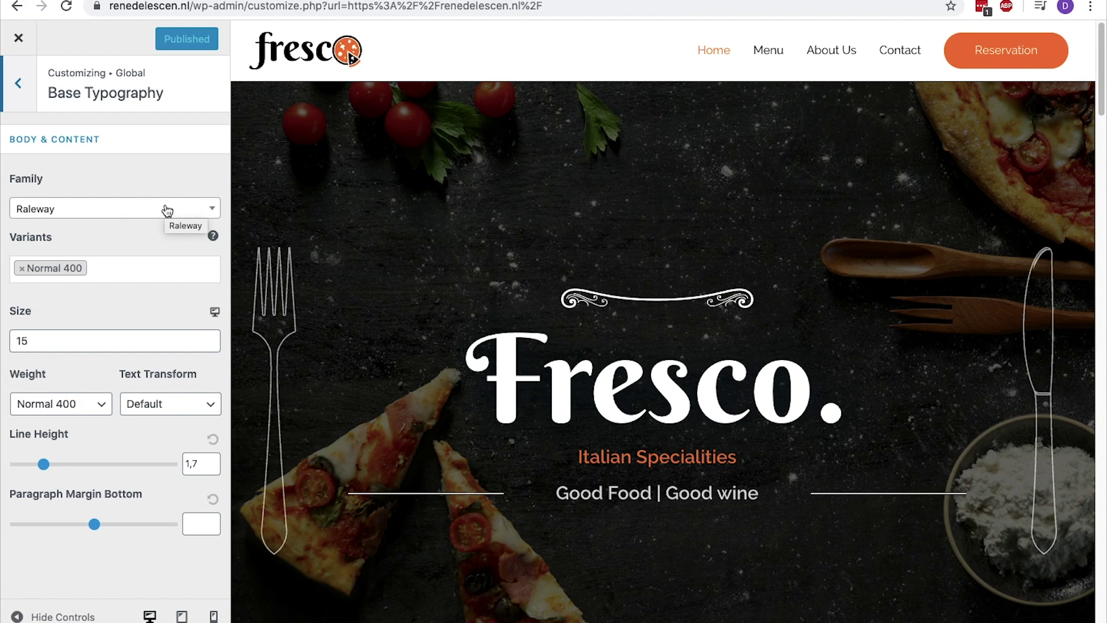
{"action": "left_click", "coordinate": [167, 210]}
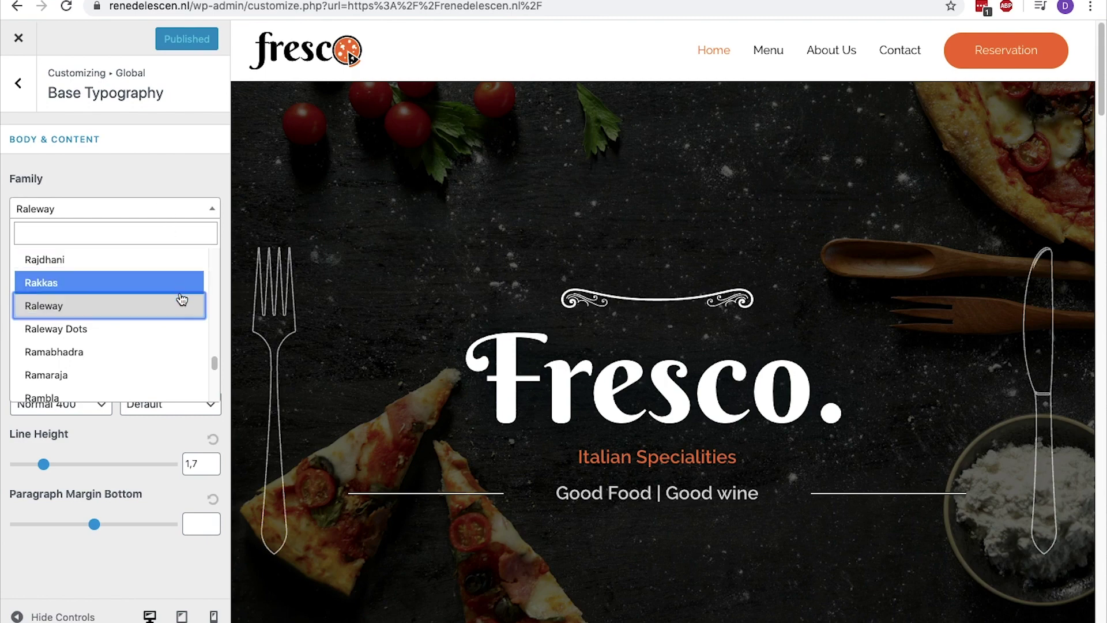
{"action": "scroll", "coordinate": [176, 308], "scroll_direction": "down", "scroll_amount": 3}
{"action": "left_click", "coordinate": [159, 346]}
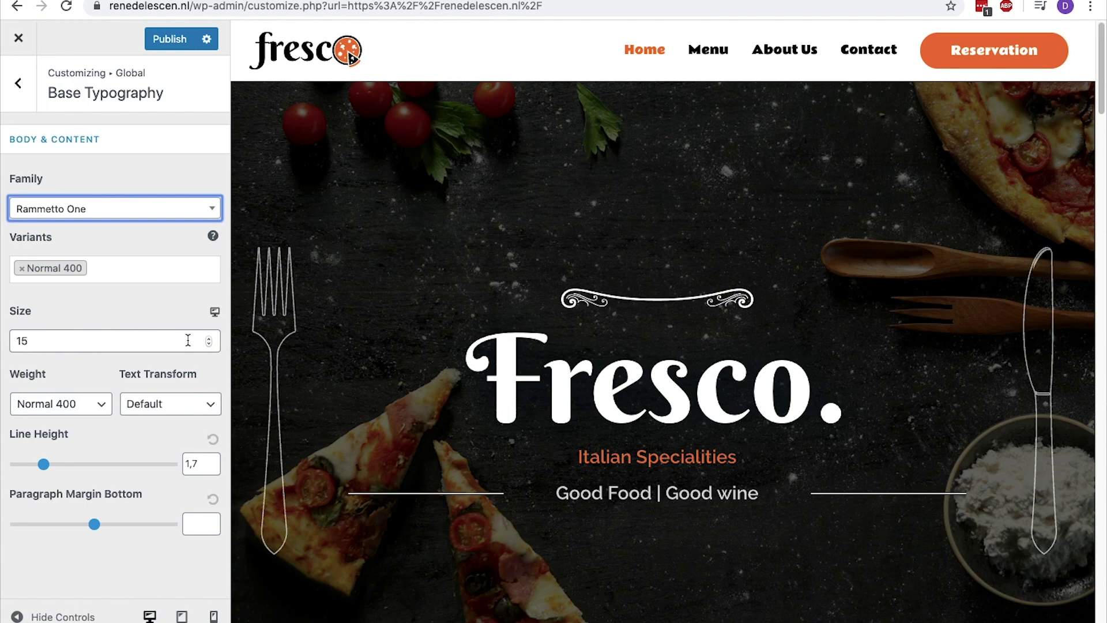
Raise the body text size to 21, then bring it down to 15
{"action": "left_click", "coordinate": [210, 340]}
{"action": "left_click", "coordinate": [211, 339]}
{"action": "left_click", "coordinate": [210, 339]}
{"action": "left_click", "coordinate": [211, 340]}
{"action": "left_click", "coordinate": [211, 339]}
{"action": "left_click", "coordinate": [210, 339]}
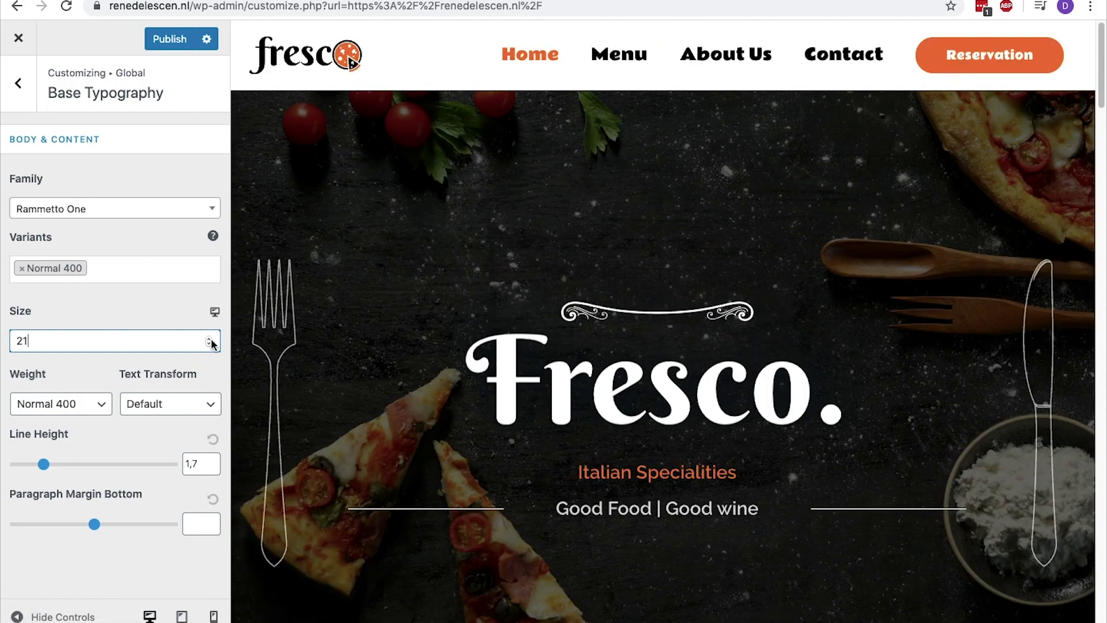
{"action": "left_click_drag", "start_coordinate": [209, 344], "coordinate": [214, 361]}
Switch the body font to Raleway, publish, and back out to the Global settings list
{"action": "left_click", "coordinate": [210, 212]}
{"action": "scroll", "coordinate": [190, 356], "scroll_direction": "down", "scroll_amount": 10}
{"action": "scroll", "coordinate": [107, 299], "scroll_direction": "up", "scroll_amount": 3}
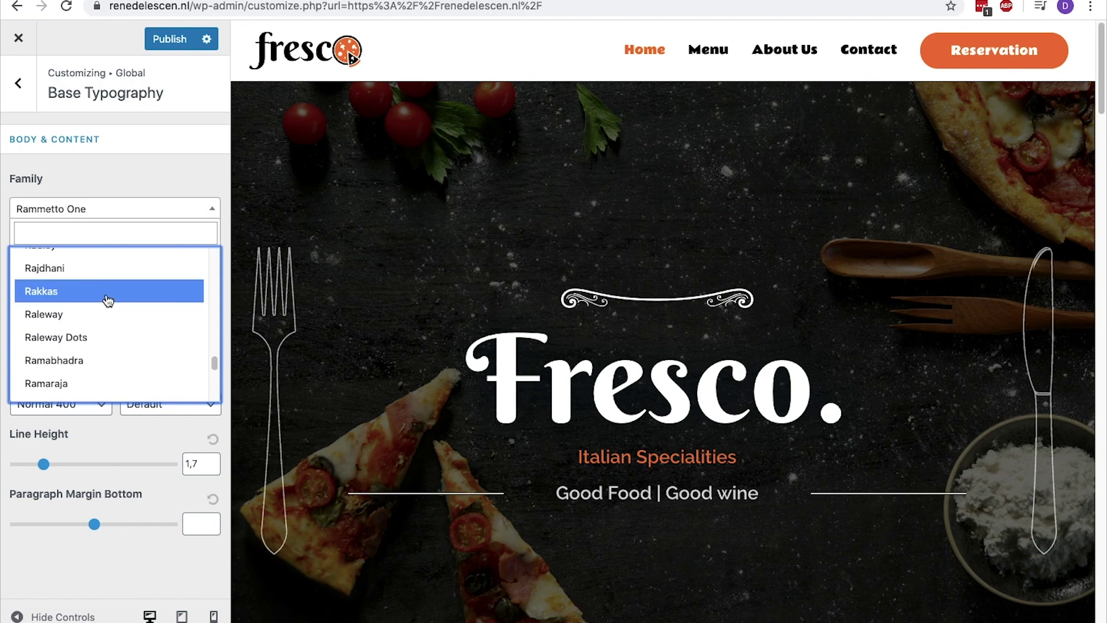
{"action": "left_click", "coordinate": [116, 355]}
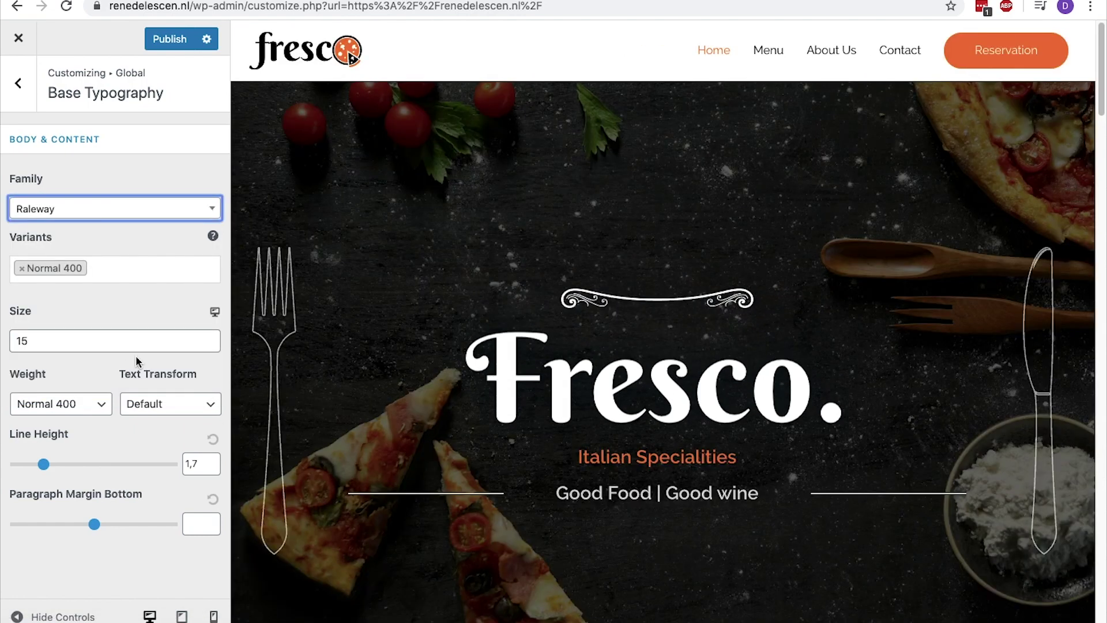
{"action": "left_click", "coordinate": [178, 50]}
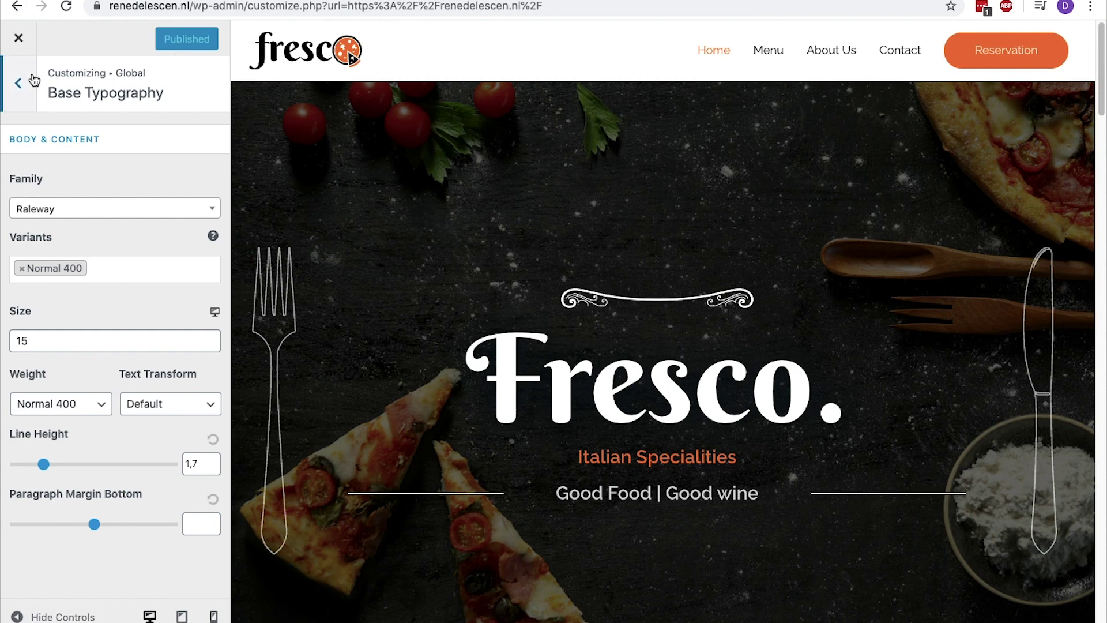
{"action": "left_click", "coordinate": [18, 83]}
{"action": "left_click", "coordinate": [18, 83]}
In Base Colors, try red for the body text, then set it back to black
{"action": "left_click", "coordinate": [50, 182]}
{"action": "left_click", "coordinate": [57, 149]}
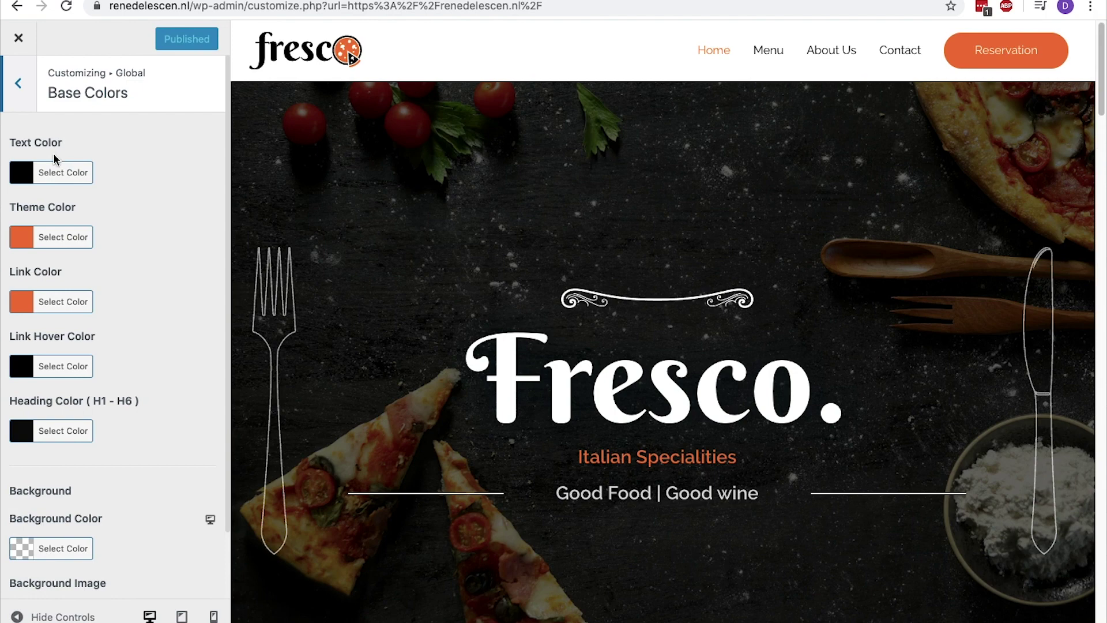
{"action": "left_click", "coordinate": [24, 173]}
{"action": "left_click", "coordinate": [61, 353]}
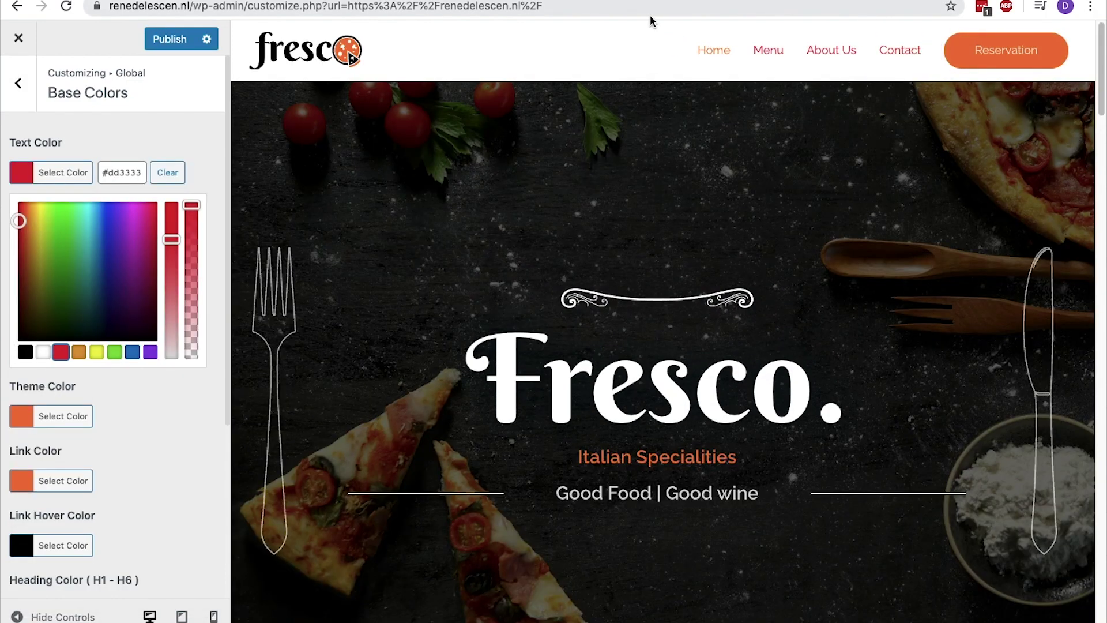
{"action": "scroll", "coordinate": [766, 75], "scroll_direction": "down", "scroll_amount": 4}
{"action": "scroll", "coordinate": [755, 78], "scroll_direction": "down", "scroll_amount": 8}
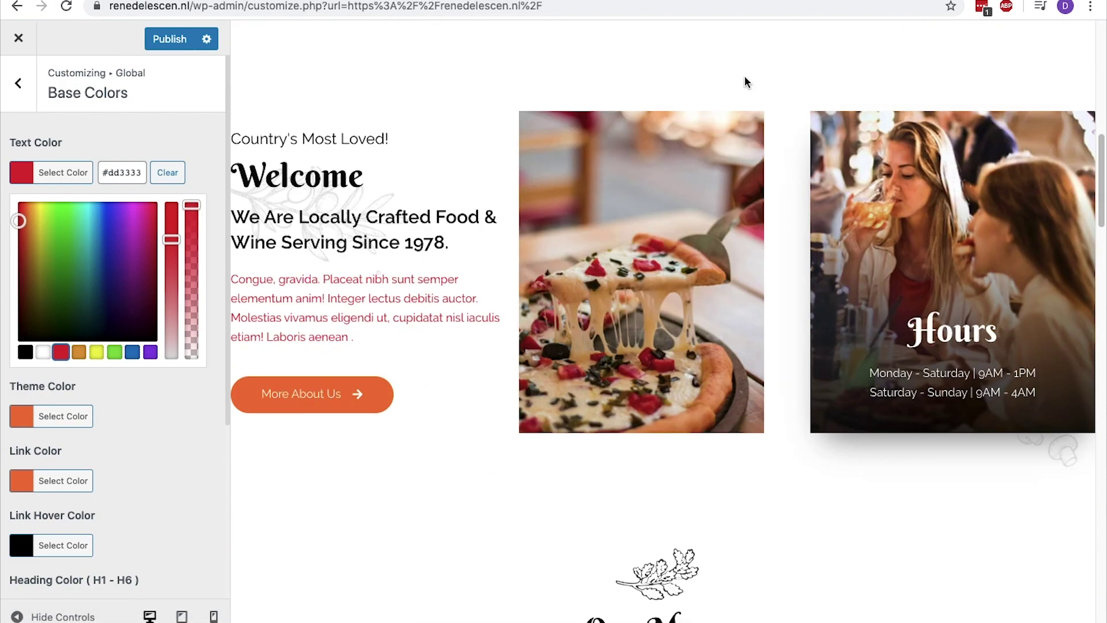
{"action": "left_click", "coordinate": [29, 352]}
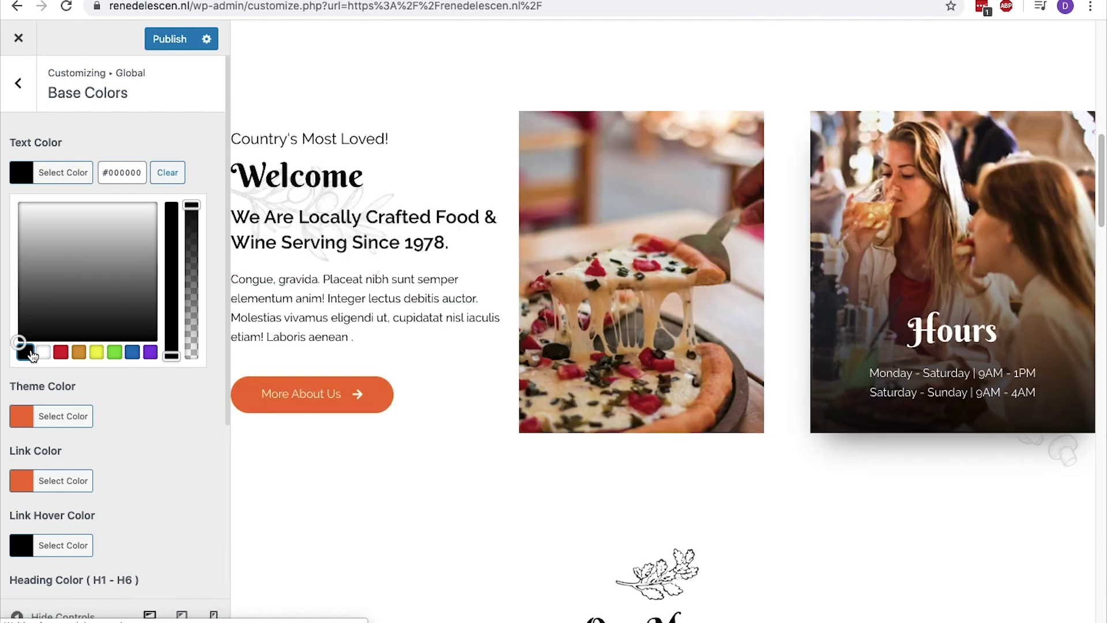
{"action": "left_click", "coordinate": [64, 172]}
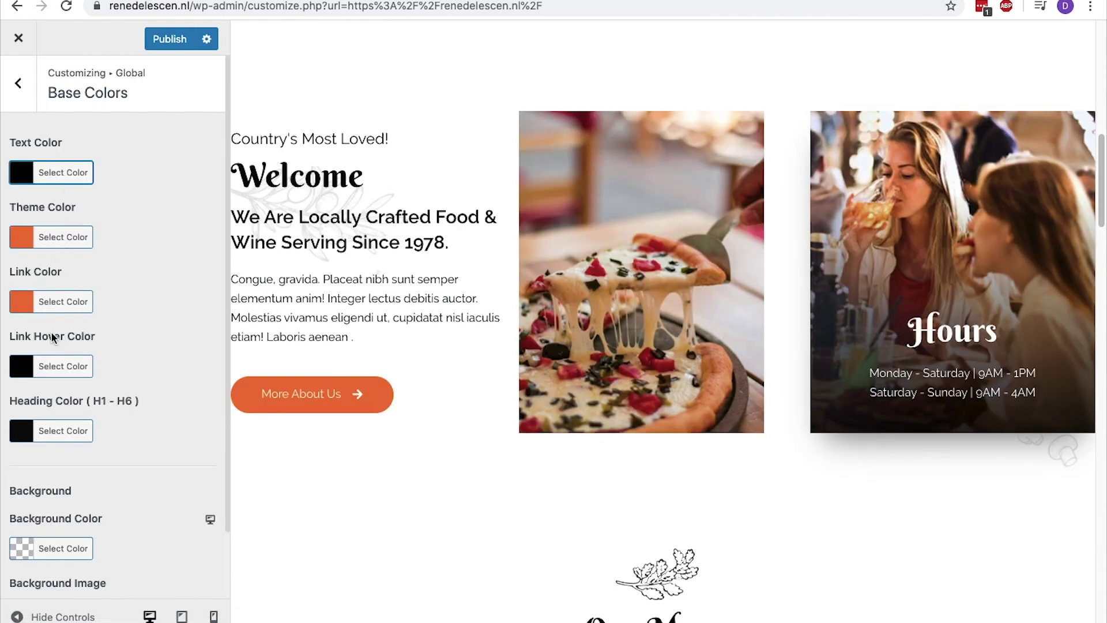
Try red for the headings, then restore the black heading colour
{"action": "left_click", "coordinate": [51, 428]}
{"action": "scroll", "coordinate": [219, 403], "scroll_direction": "down", "scroll_amount": 3}
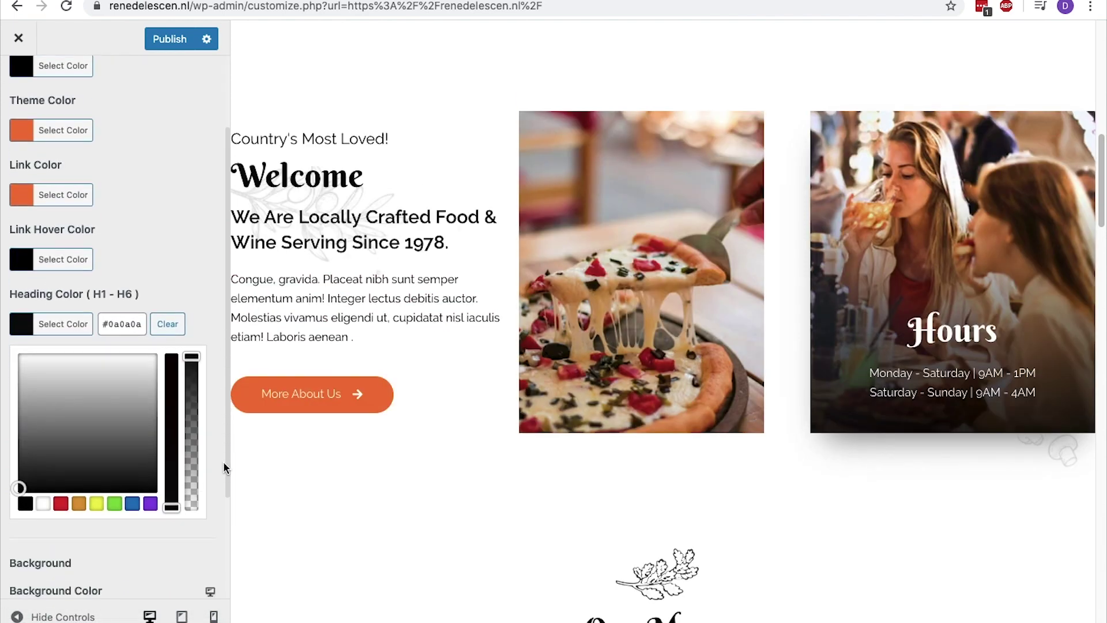
{"action": "left_click", "coordinate": [61, 503]}
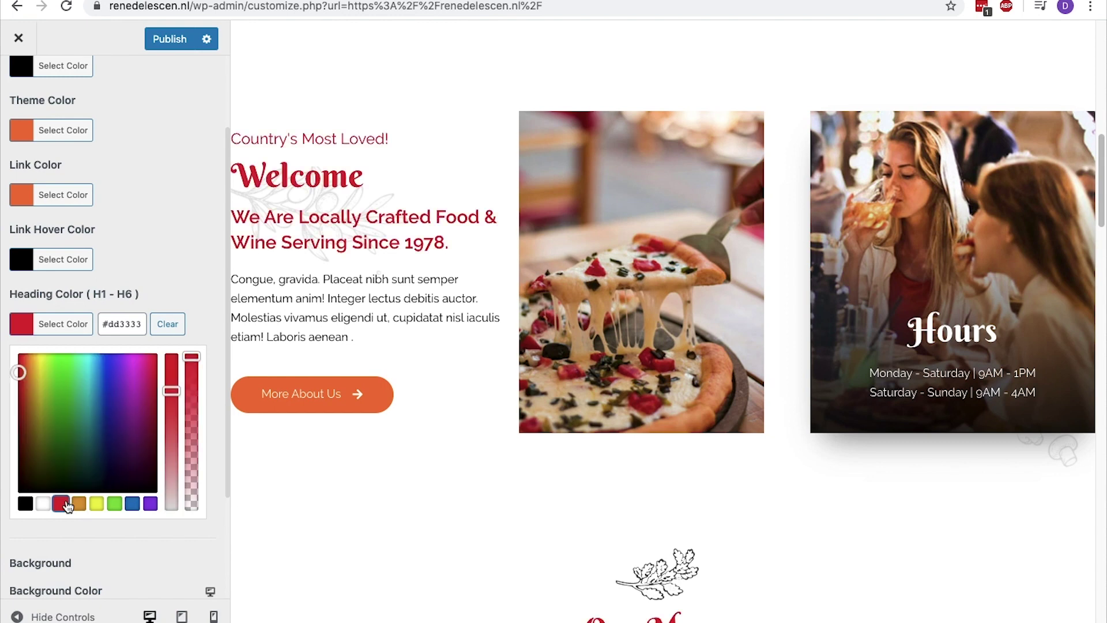
{"action": "left_click", "coordinate": [27, 504]}
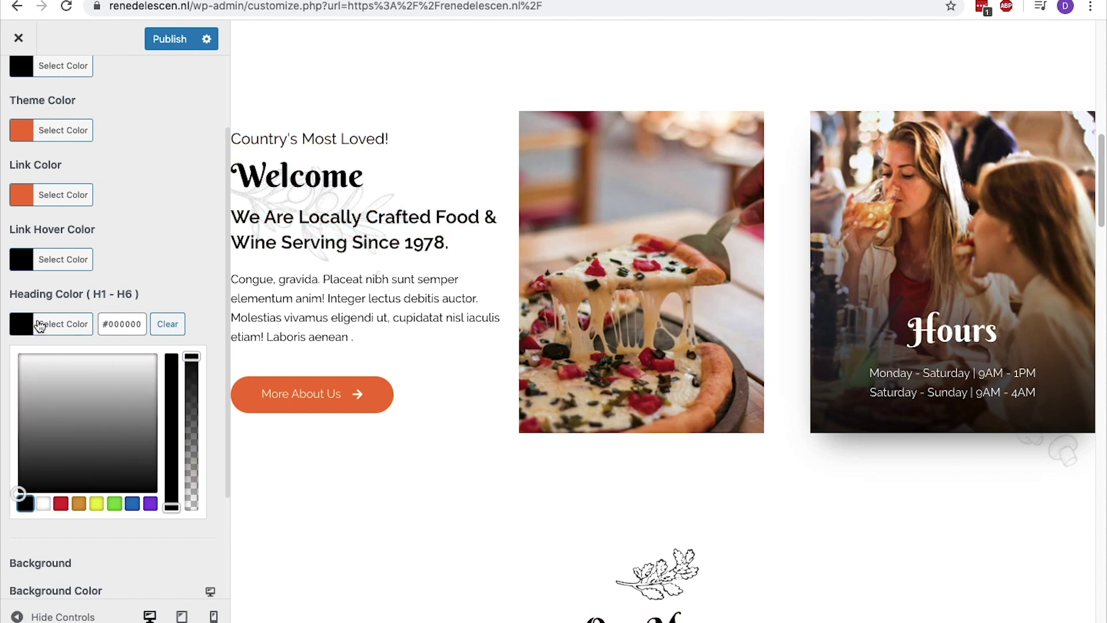
{"action": "left_click", "coordinate": [38, 324]}
{"action": "scroll", "coordinate": [704, 392], "scroll_direction": "up", "scroll_amount": 10}
{"action": "scroll", "coordinate": [705, 397], "scroll_direction": "up", "scroll_amount": 2}
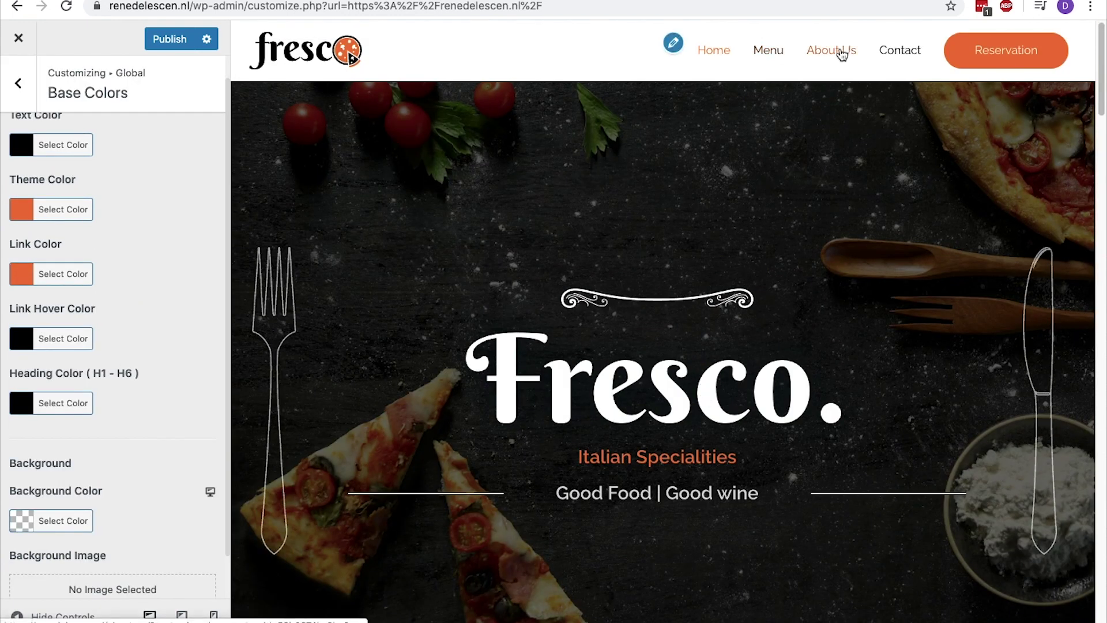
Try purple for links, then paste the Theme Color hex code into Link Color
{"action": "left_click", "coordinate": [16, 282]}
{"action": "left_click", "coordinate": [150, 453]}
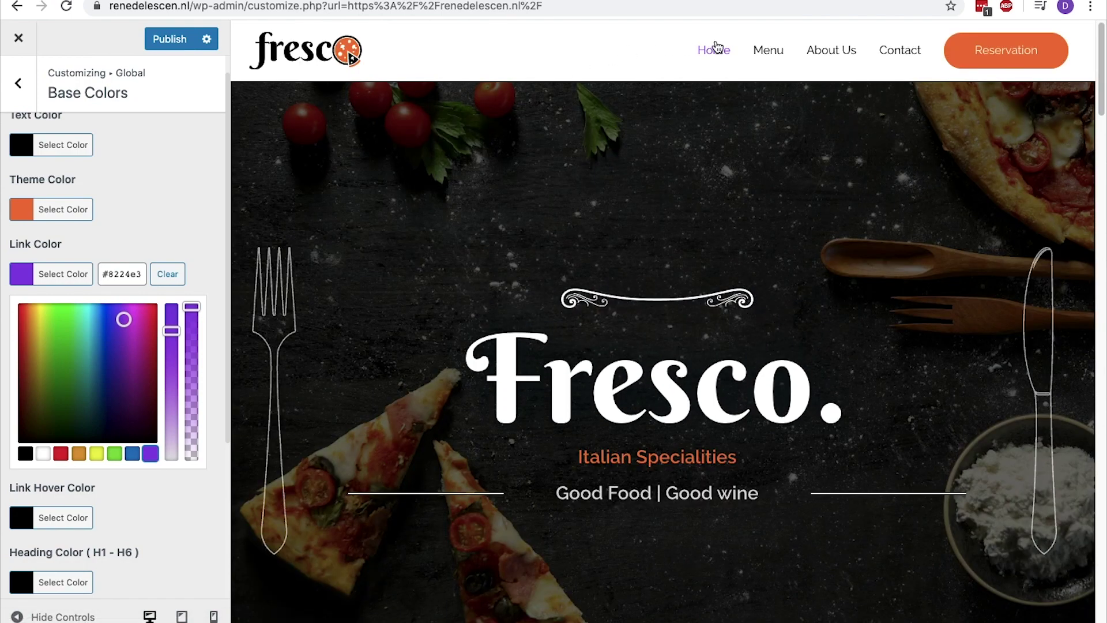
{"action": "left_click", "coordinate": [58, 210]}
{"action": "triple_click", "coordinate": [123, 209]}
{"action": "key", "text": "super+c"}
{"action": "left_click", "coordinate": [78, 207]}
{"action": "left_click", "coordinate": [63, 274]}
{"action": "triple_click", "coordinate": [122, 274]}
{"action": "key", "text": "super+v"}
{"action": "left_click", "coordinate": [63, 274]}
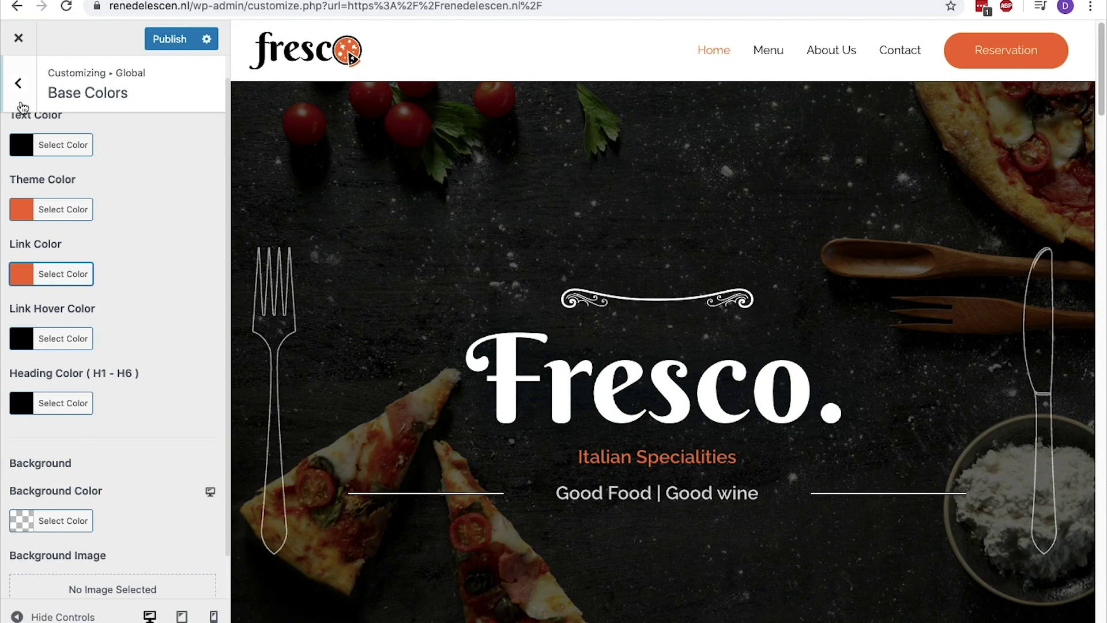
Go back through Colors and Global to the top-level Customizer list
{"action": "left_click", "coordinate": [17, 86]}
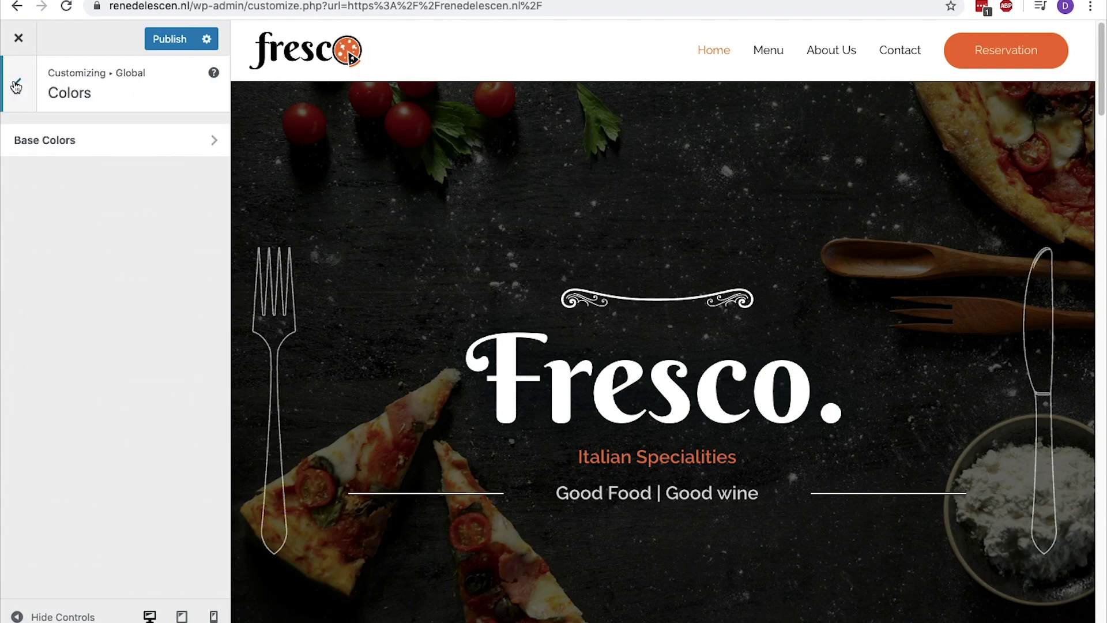
{"action": "left_click", "coordinate": [17, 86]}
{"action": "left_click", "coordinate": [16, 86]}
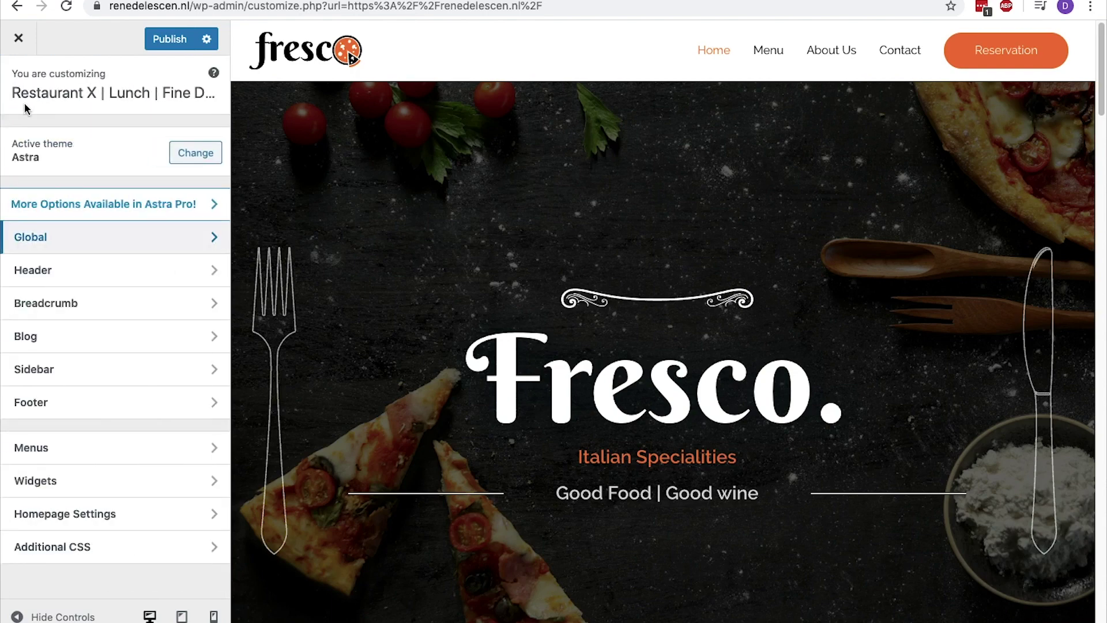
Preview the Logo Center and Logo Right Primary Header layouts, then keep Logo Left
{"action": "left_click", "coordinate": [131, 280]}
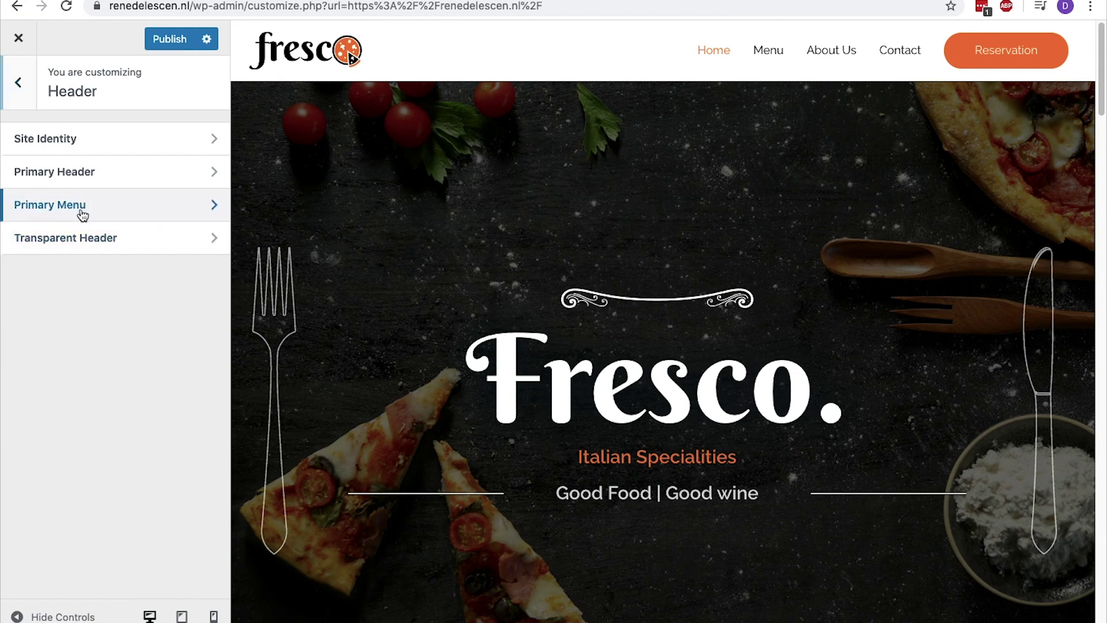
{"action": "left_click", "coordinate": [61, 173]}
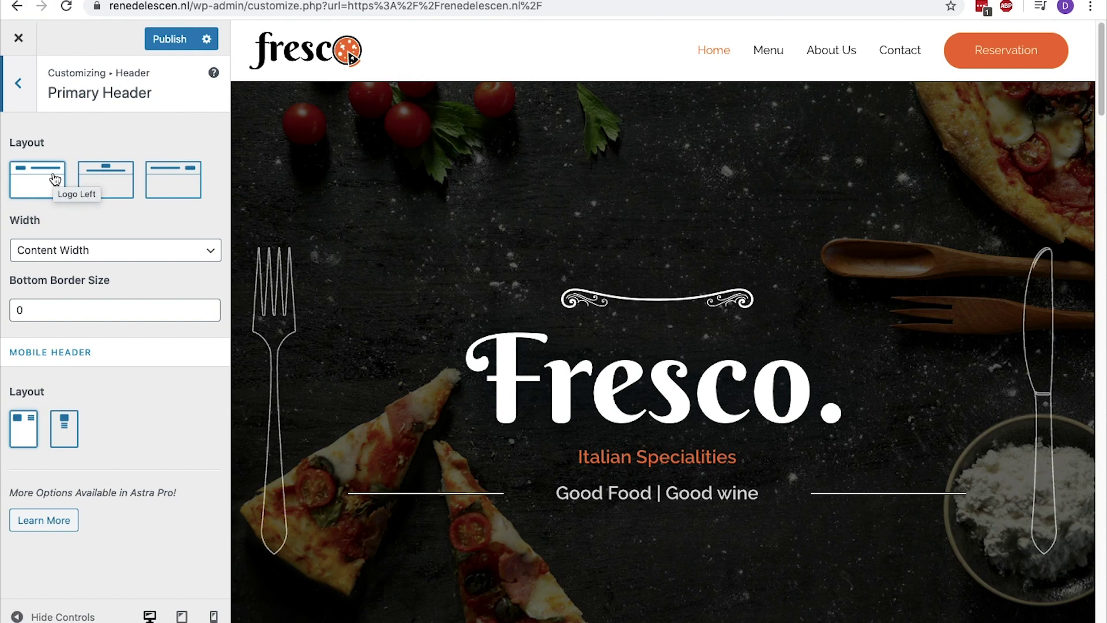
{"action": "left_click", "coordinate": [89, 179]}
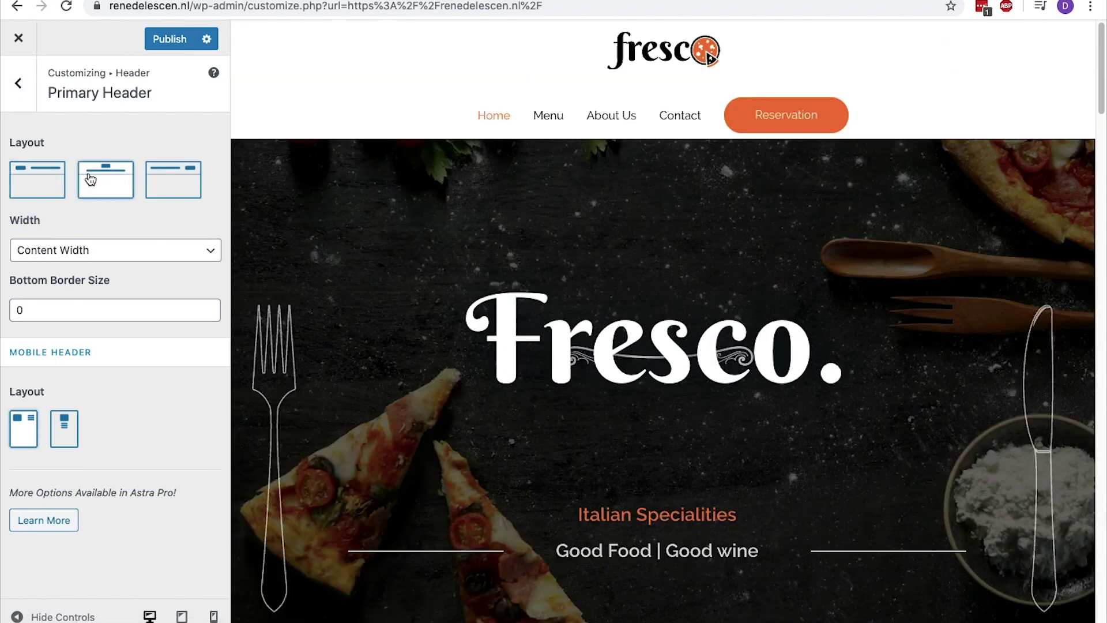
{"action": "left_click", "coordinate": [165, 179]}
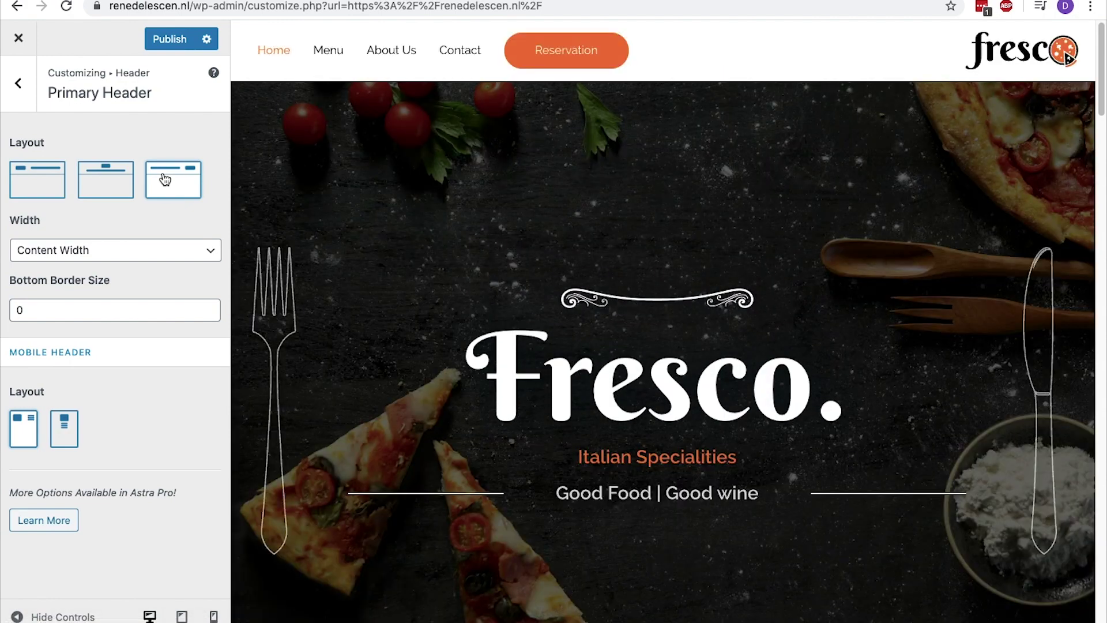
{"action": "left_click", "coordinate": [133, 179]}
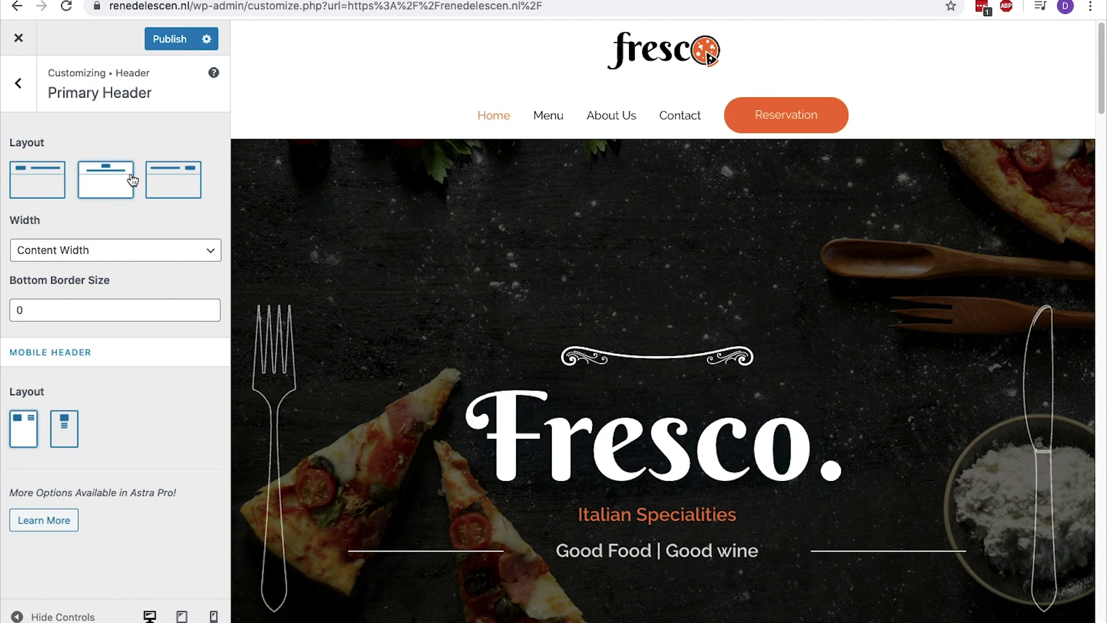
{"action": "left_click", "coordinate": [49, 177]}
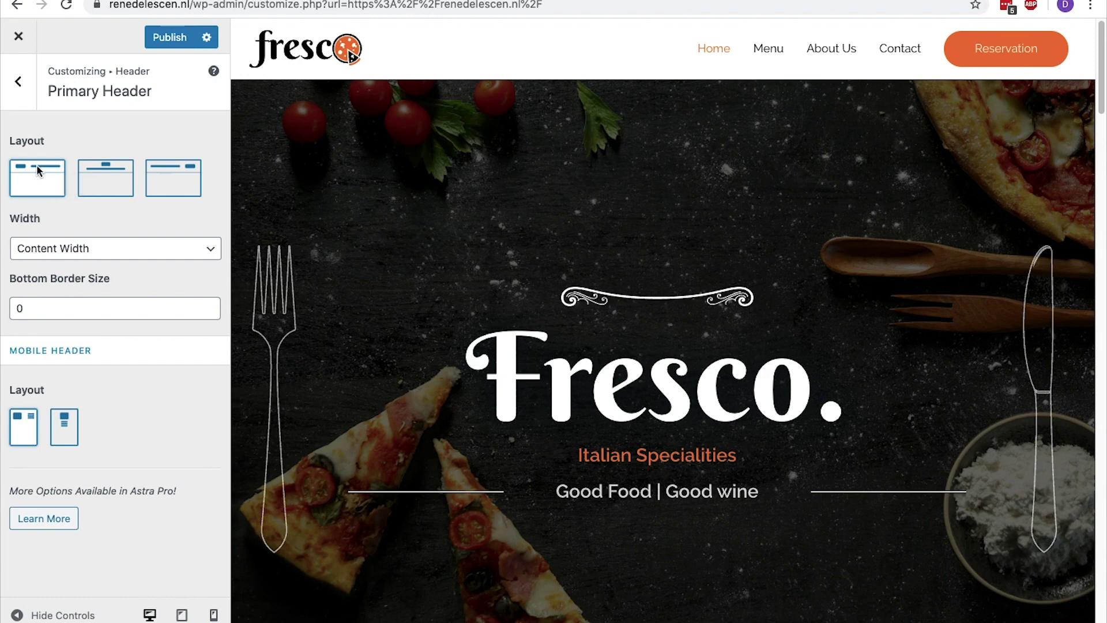
Load the live restaurant site in a new tab, then close the Customizer
{"action": "key", "text": "super+t"}
{"action": "type", "text": "renedeles"}
{"action": "key", "text": "Return"}
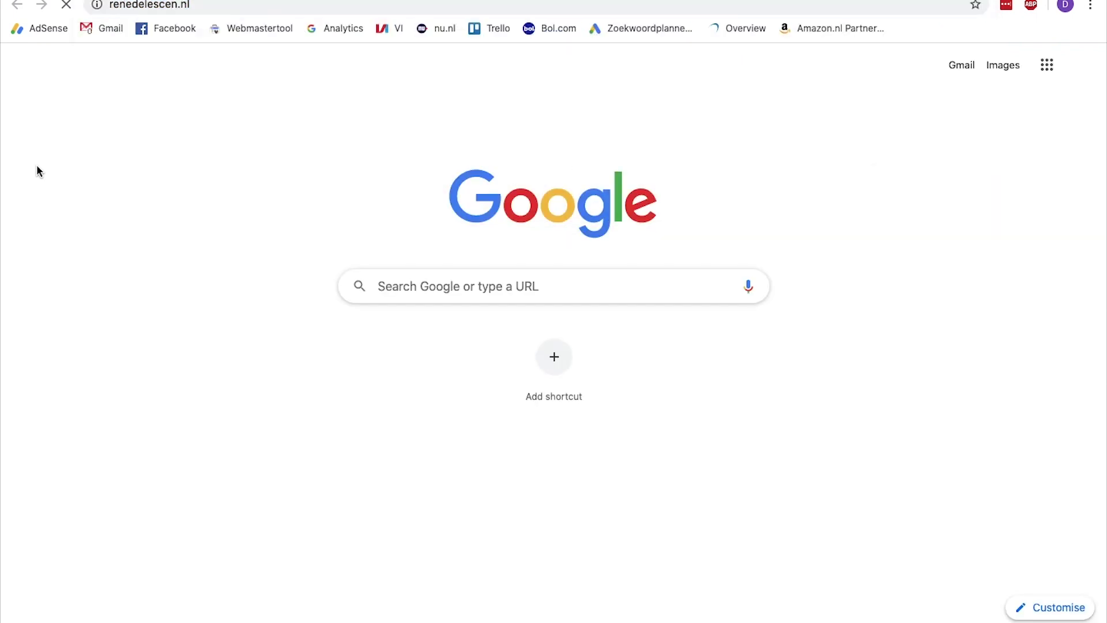
{"action": "key", "text": "super+w"}
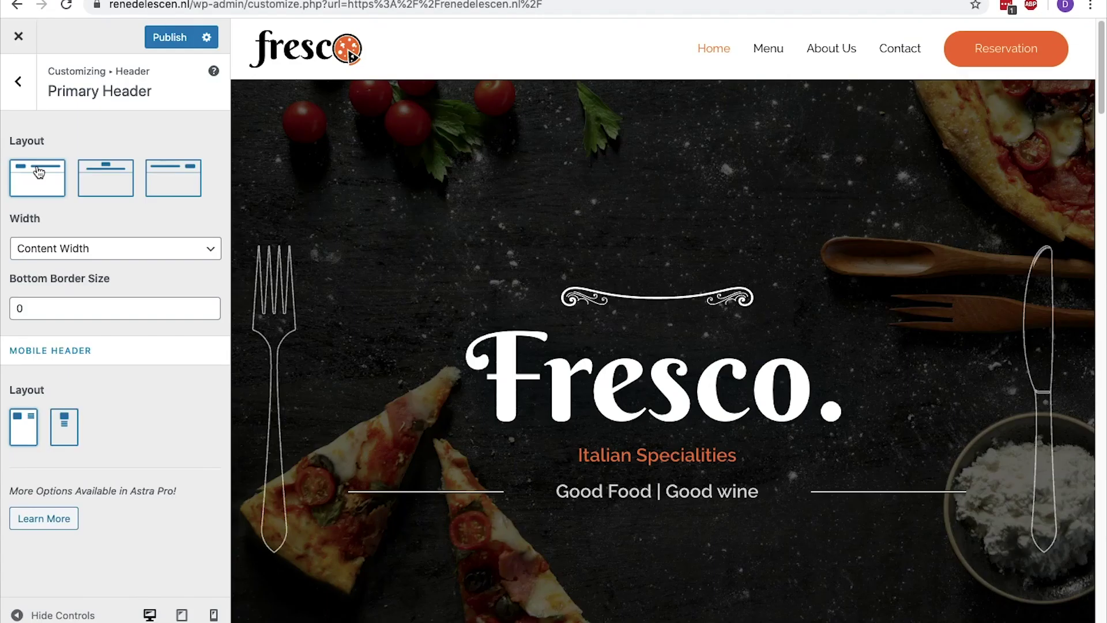
{"action": "left_click", "coordinate": [26, 37]}
{"action": "left_click", "coordinate": [695, 106]}
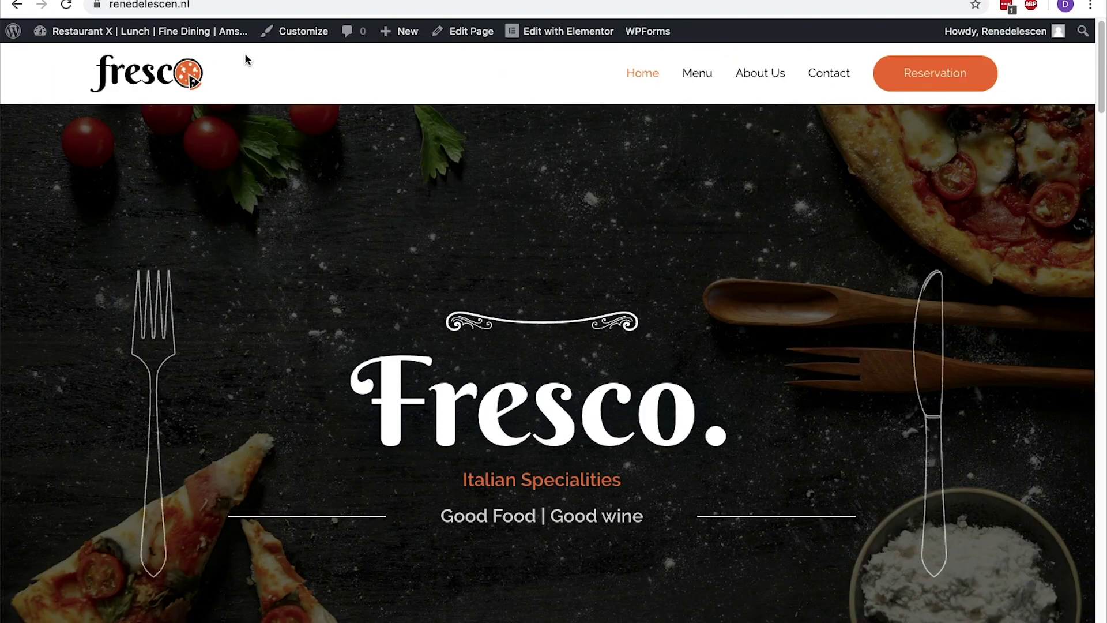
Remove About Us from the Primary Menu and save the menu
{"action": "mouse_move", "coordinate": [138, 33]}
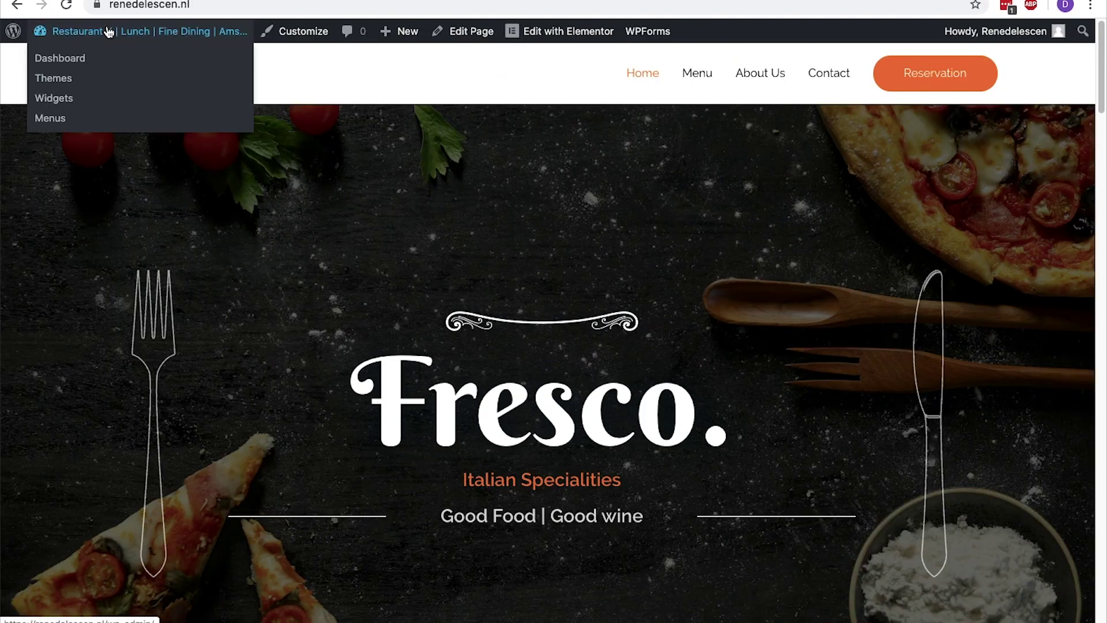
{"action": "left_click", "coordinate": [60, 122]}
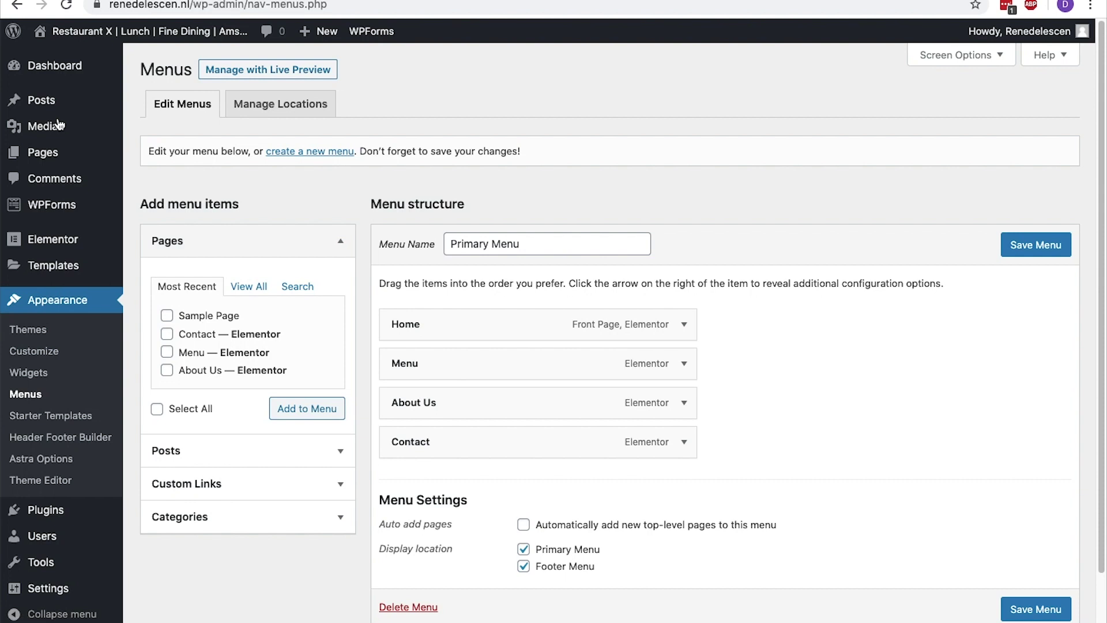
{"action": "left_click", "coordinate": [685, 411]}
{"action": "left_click", "coordinate": [410, 544]}
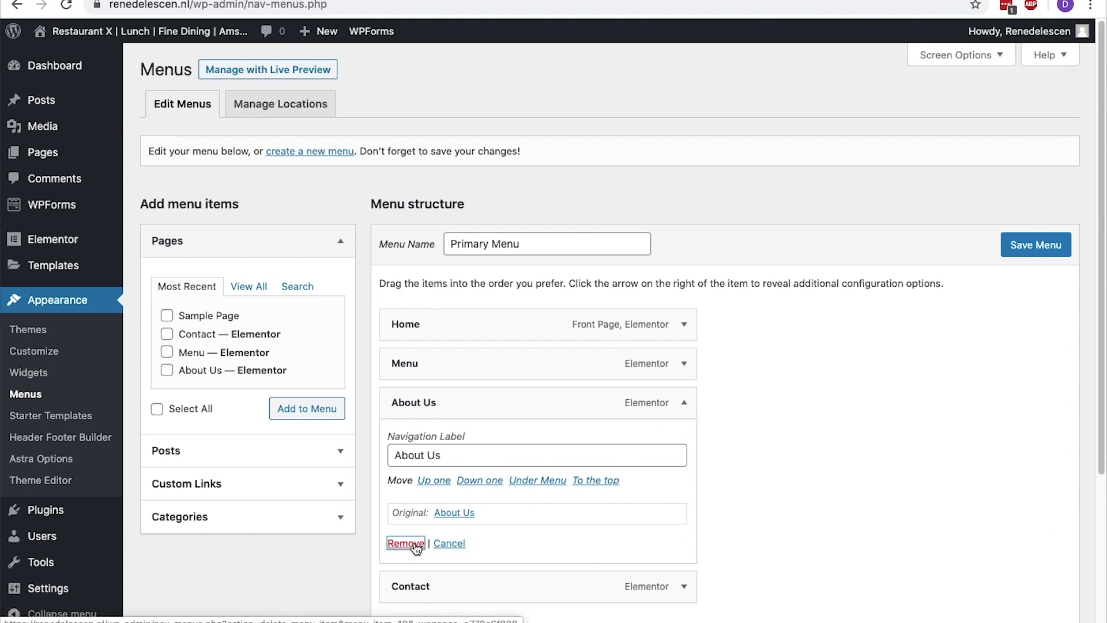
{"action": "left_click", "coordinate": [1036, 254]}
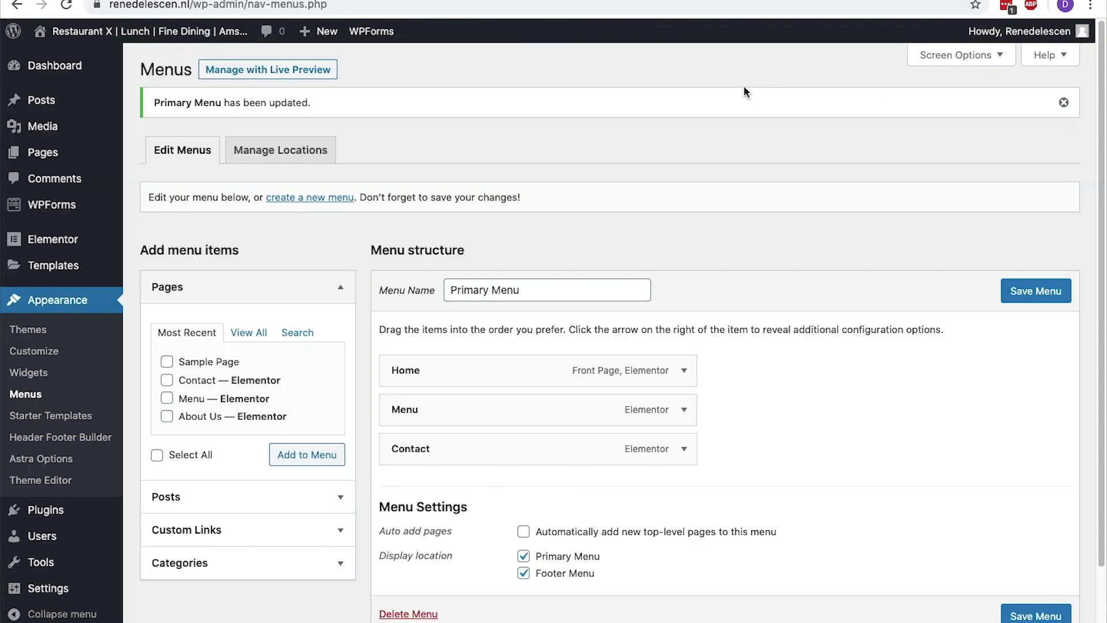
Re-add About Us second below Home, save the menu, and reload the homepage to check it
{"action": "left_click", "coordinate": [167, 417]}
{"action": "left_click", "coordinate": [309, 458]}
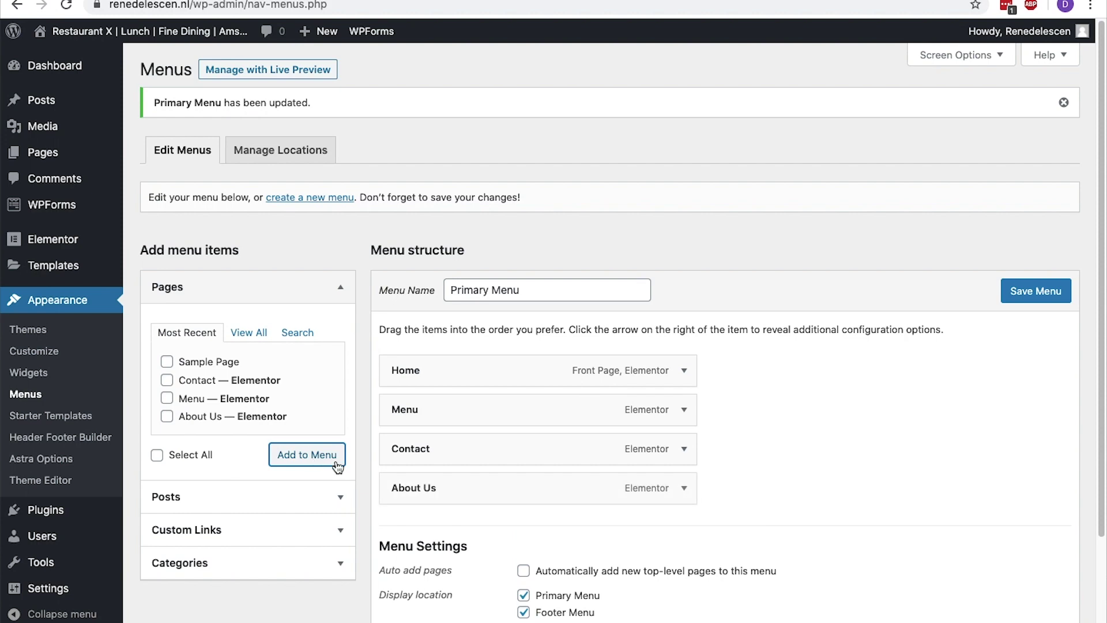
{"action": "left_click_drag", "start_coordinate": [454, 489], "coordinate": [455, 403]}
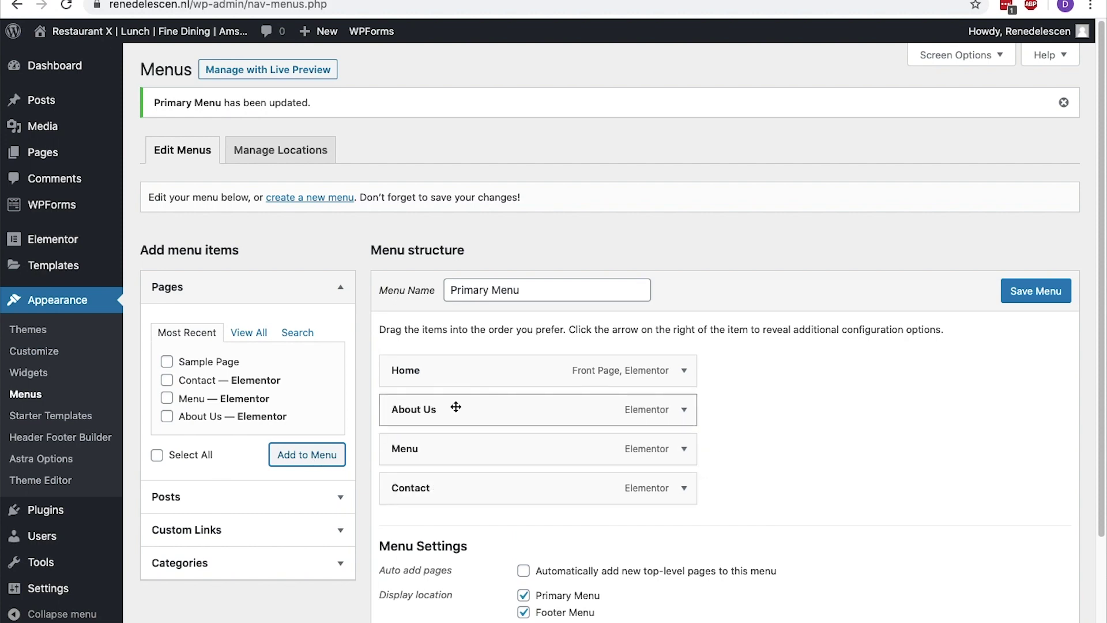
{"action": "left_click", "coordinate": [1037, 290]}
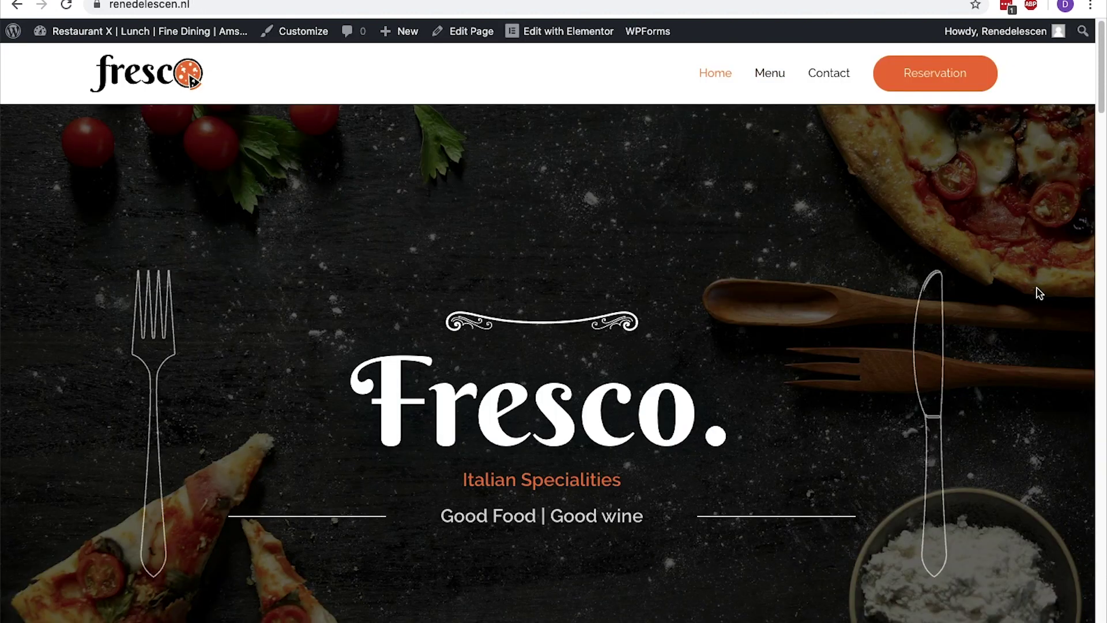
{"action": "key", "text": "super+r"}
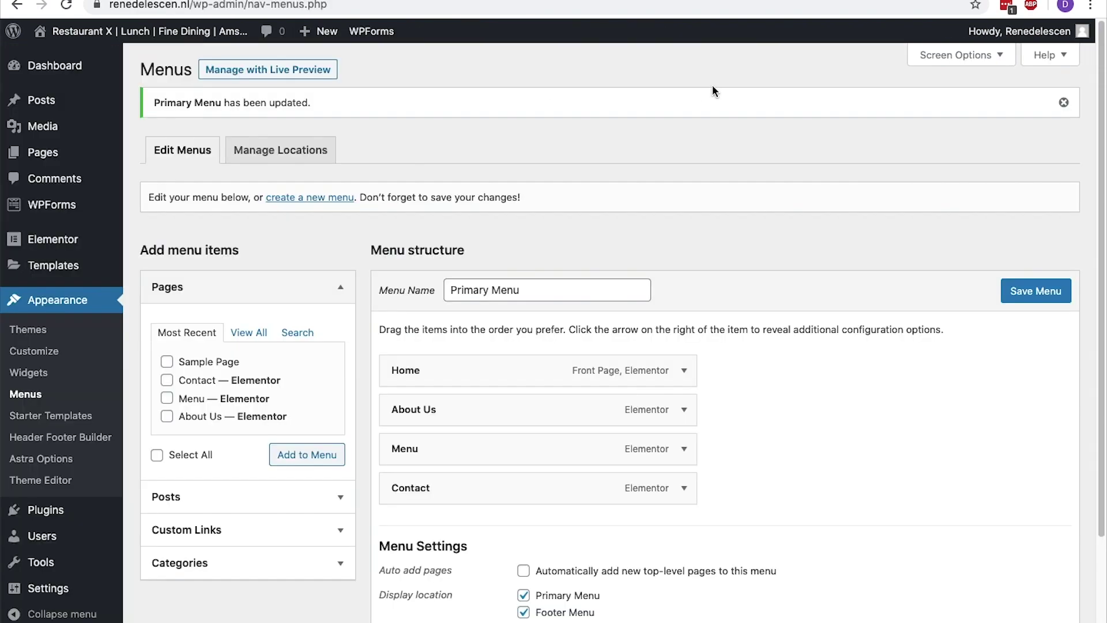
{"action": "mouse_move", "coordinate": [33, 156]}
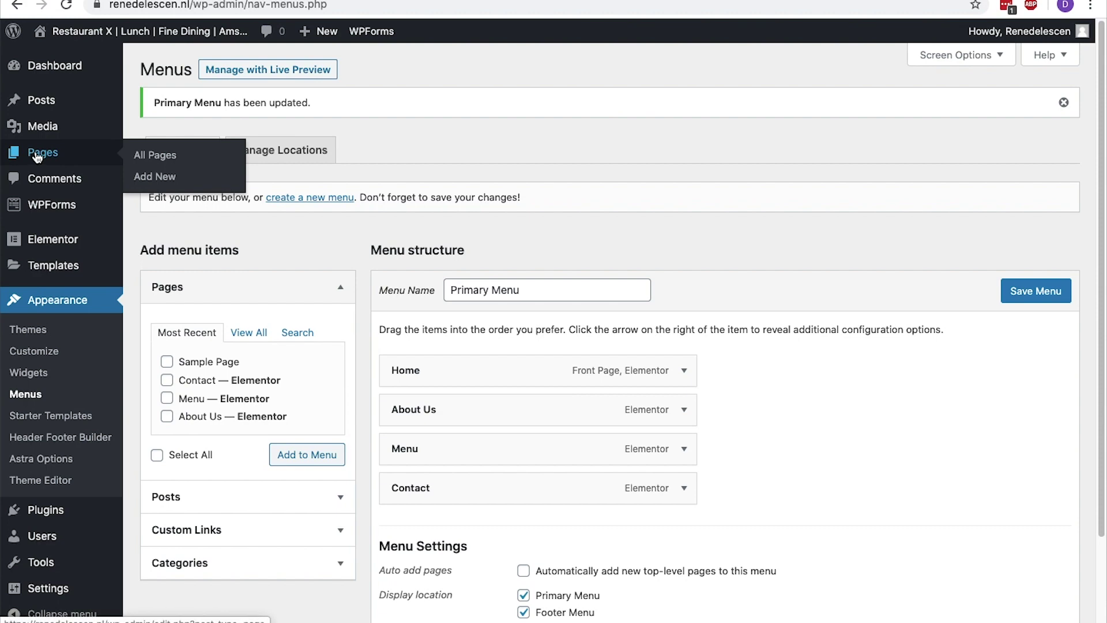
Publish a new empty page titled 'Vegan Menu' and return to All Pages
{"action": "left_click", "coordinate": [148, 179]}
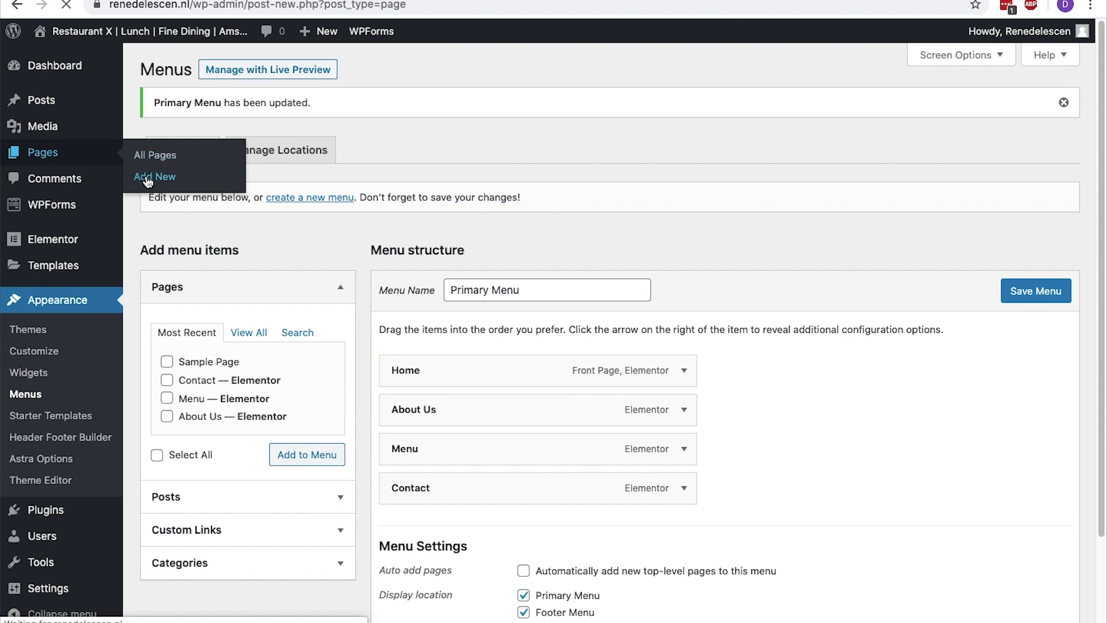
{"action": "type", "text": "Vegan Menu"}
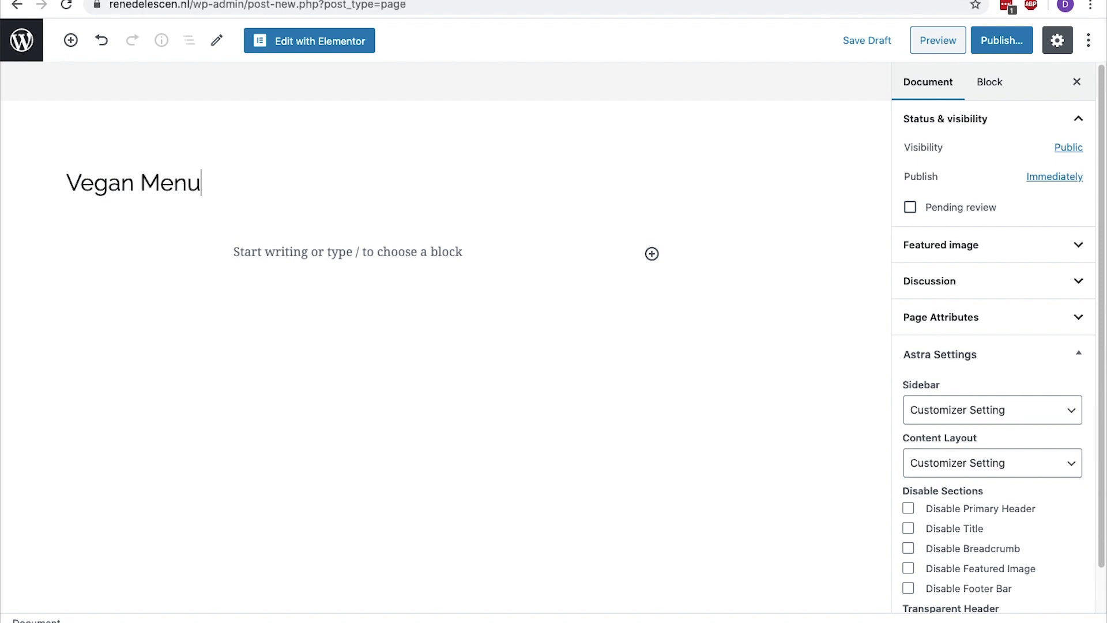
{"action": "left_click", "coordinate": [989, 49]}
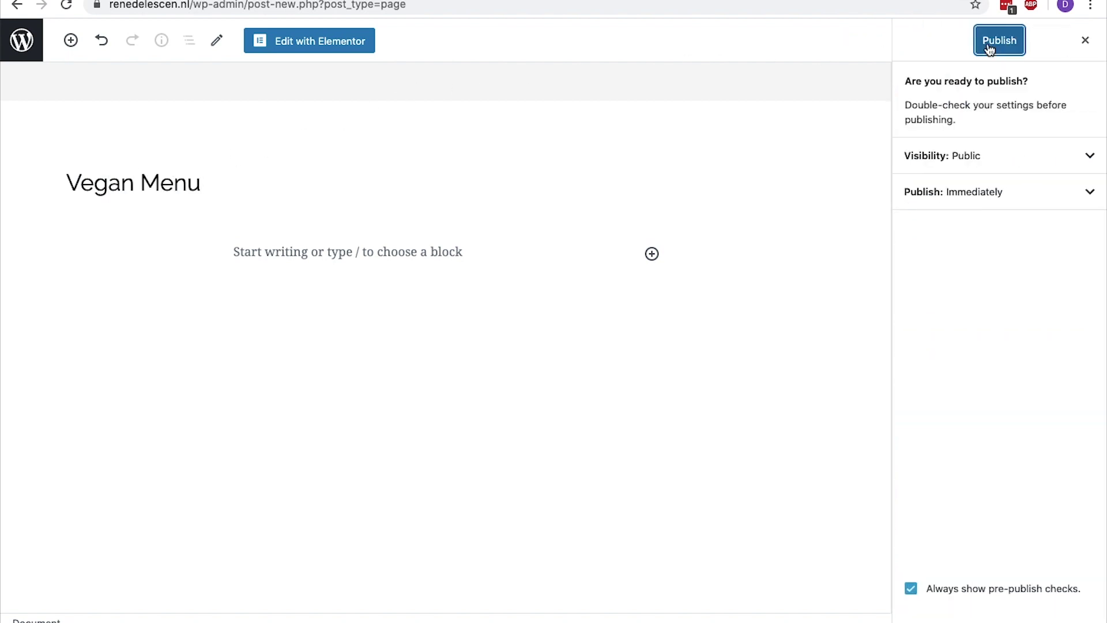
{"action": "left_click", "coordinate": [989, 50]}
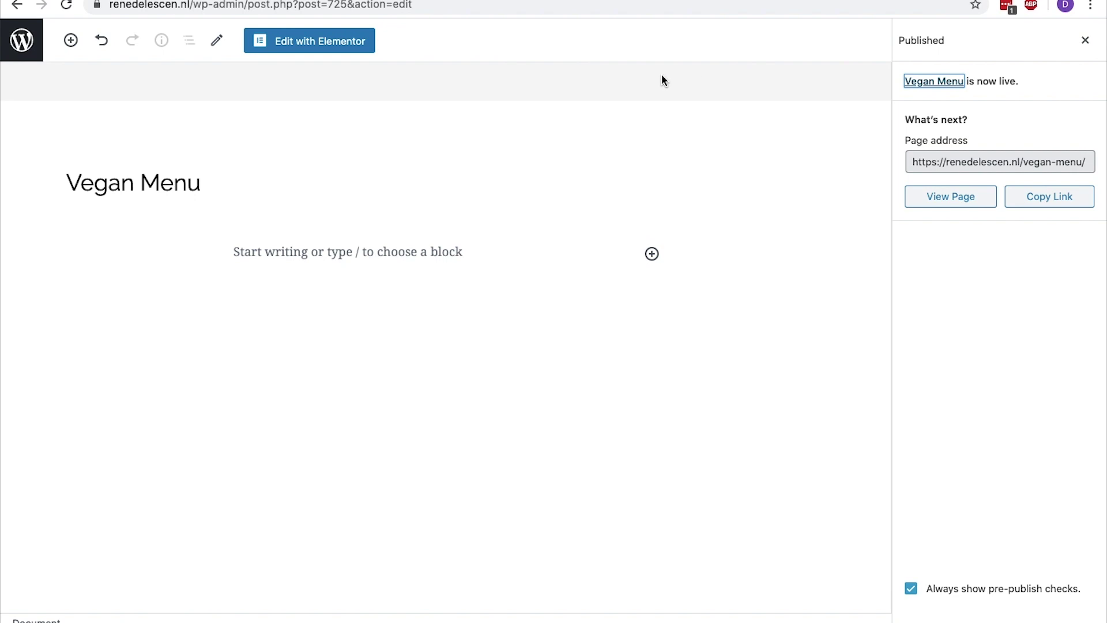
{"action": "left_click", "coordinate": [30, 49]}
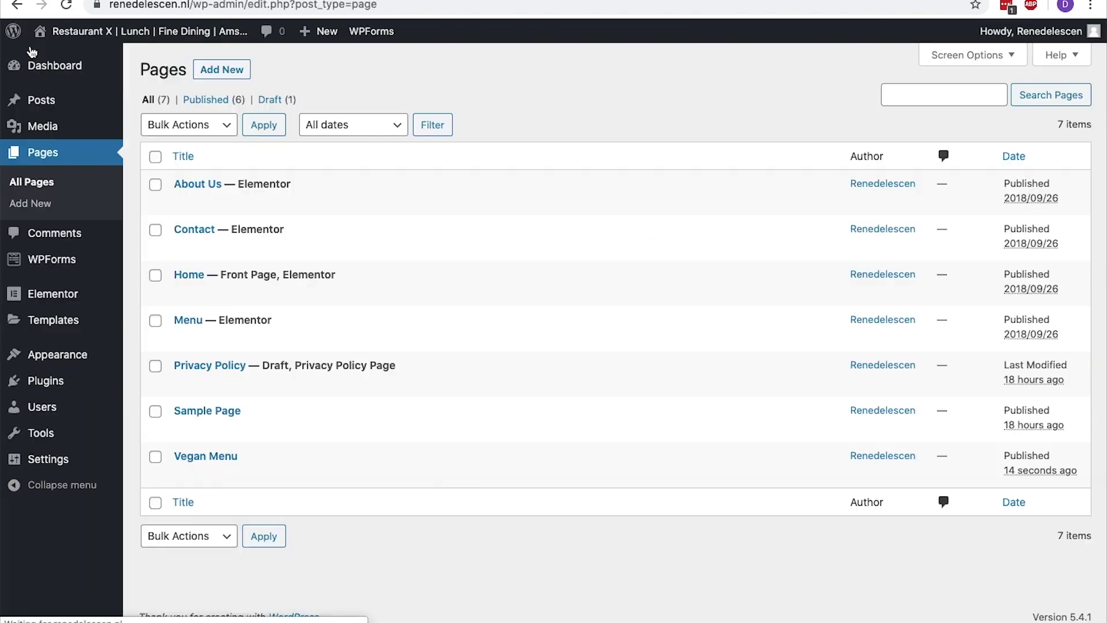
{"action": "mouse_move", "coordinate": [53, 353]}
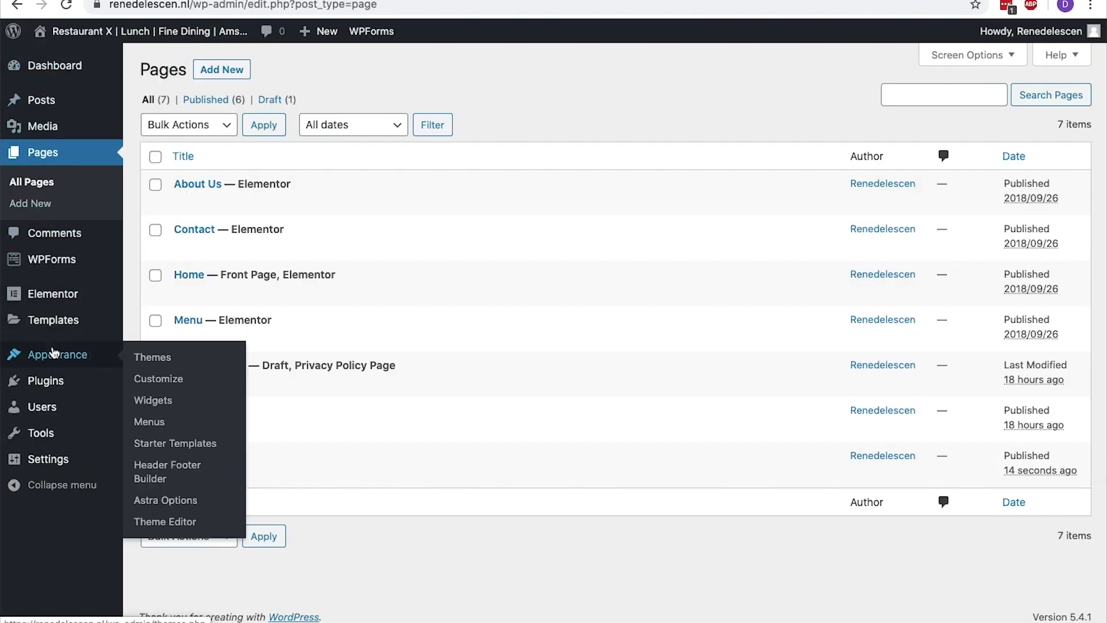
Add the Vegan Menu page nested under Menu in the Primary Menu and save
{"action": "left_click", "coordinate": [154, 424]}
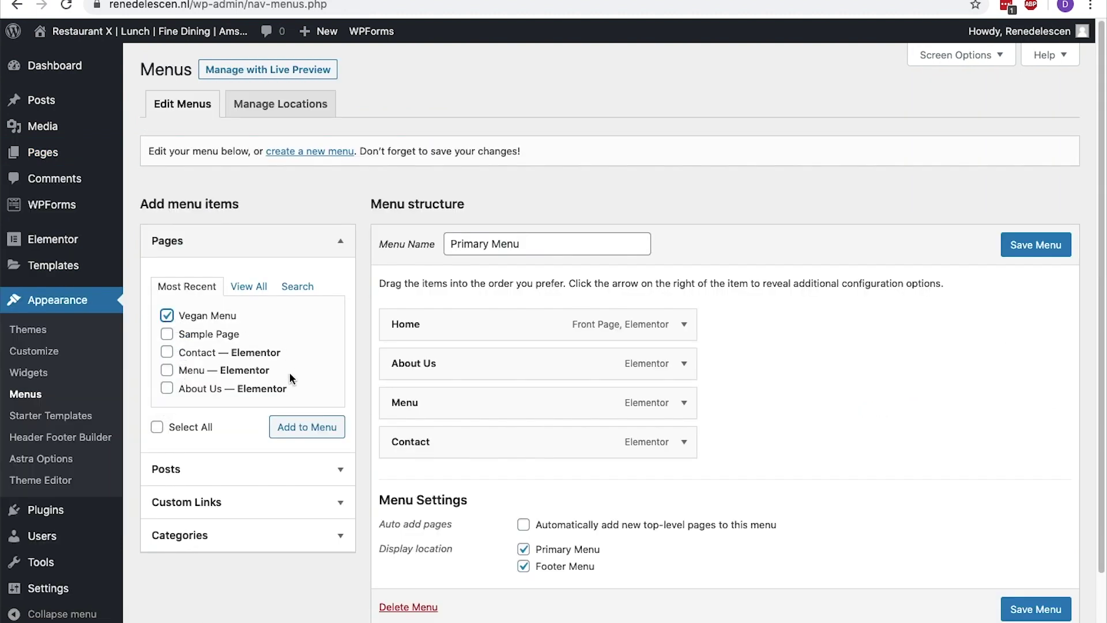
{"action": "left_click", "coordinate": [293, 426]}
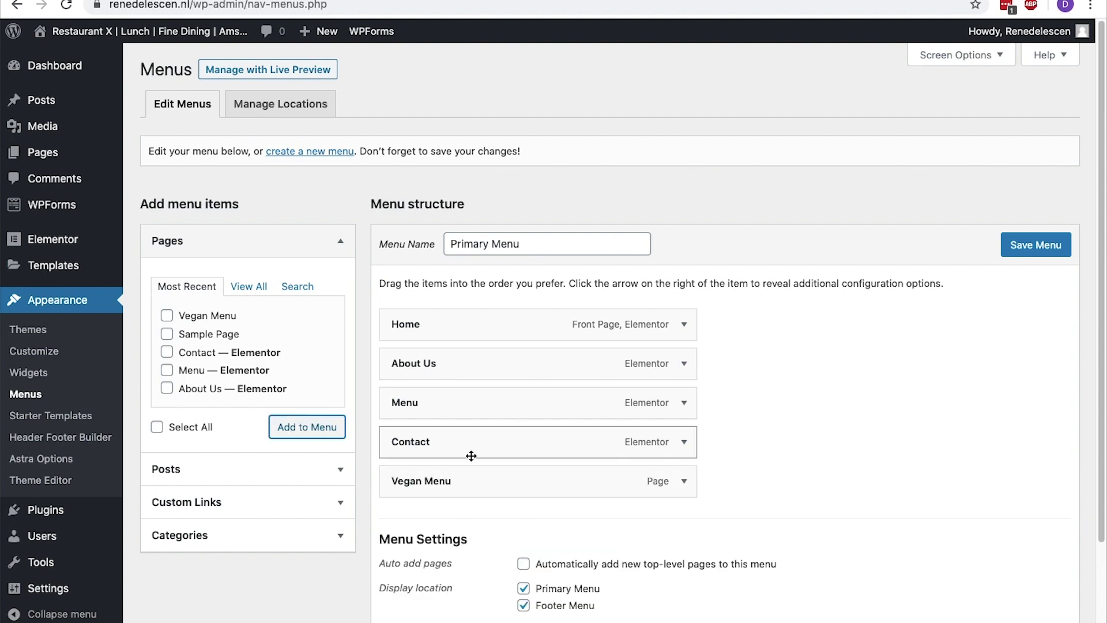
{"action": "left_click_drag", "start_coordinate": [470, 477], "coordinate": [501, 437]}
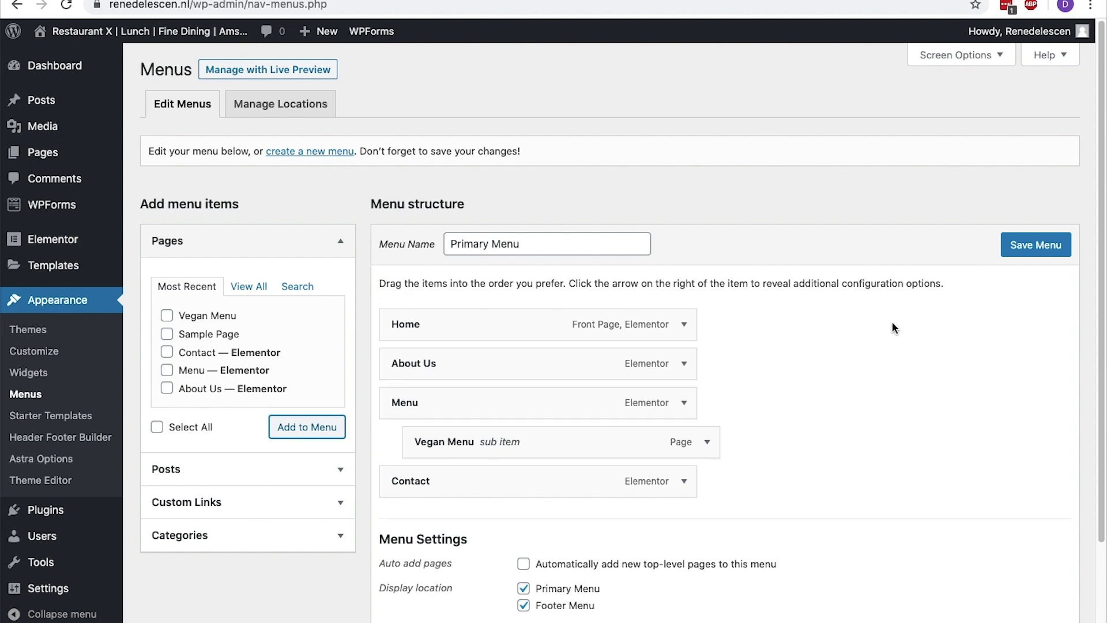
{"action": "left_click", "coordinate": [1018, 247]}
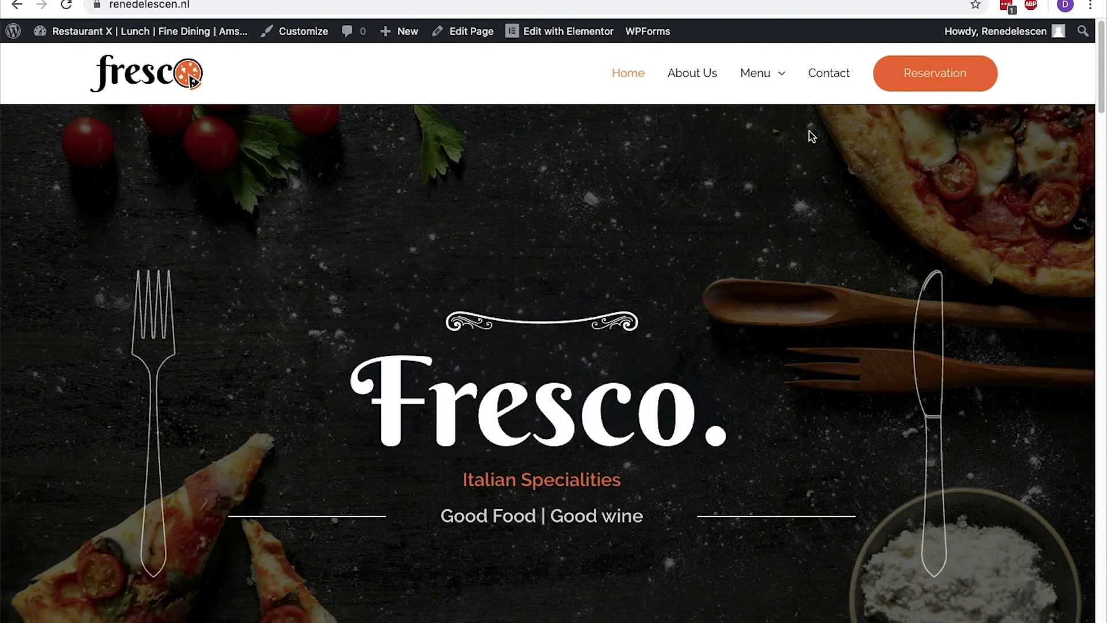
Scroll the live Contact page down to its inquiry form, then return to the admin area
{"action": "mouse_move", "coordinate": [782, 86]}
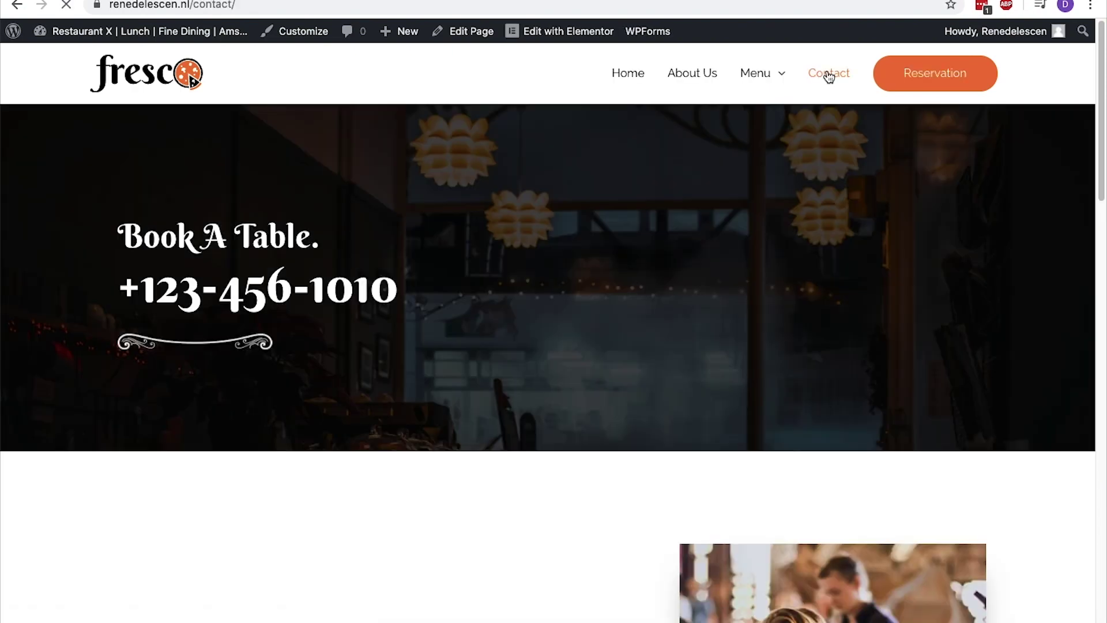
{"action": "left_click_drag", "start_coordinate": [1102, 65], "coordinate": [1102, 150]}
{"action": "scroll", "coordinate": [958, 144], "scroll_direction": "down", "scroll_amount": 12}
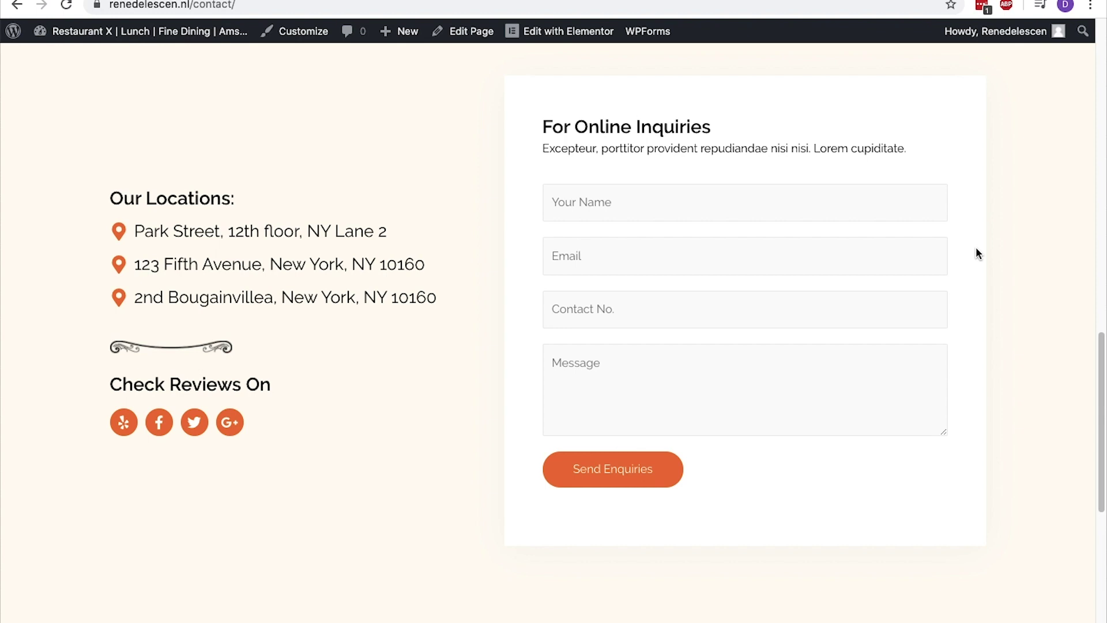
{"action": "left_click", "coordinate": [14, 31]}
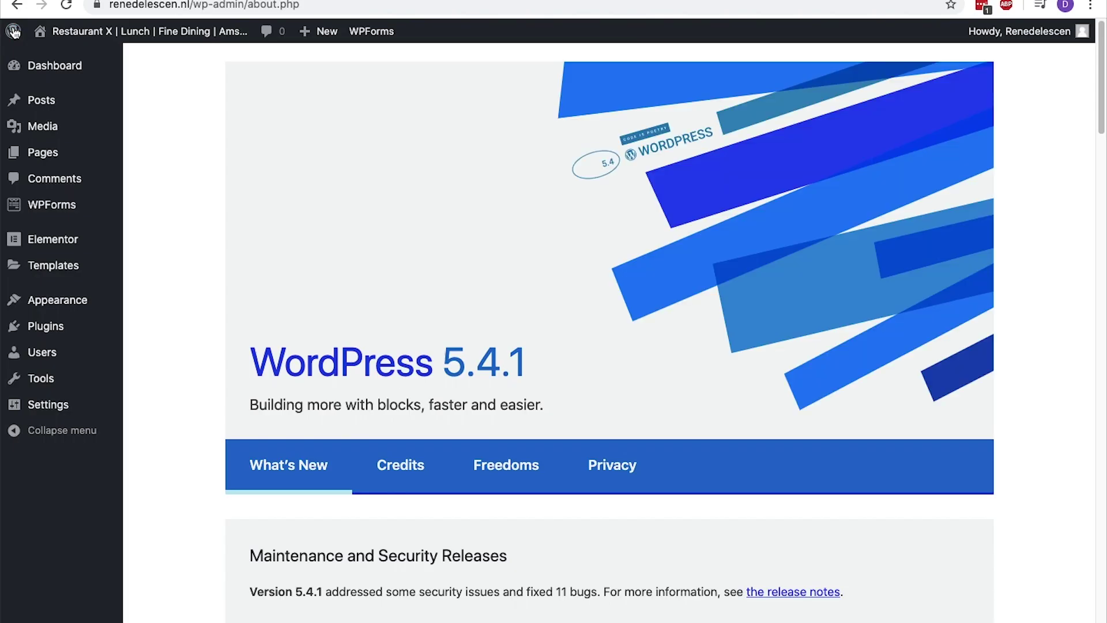
Check Contact Form 1's shortcode in WPForms, then open the Contact page in Elementor
{"action": "left_click", "coordinate": [50, 207]}
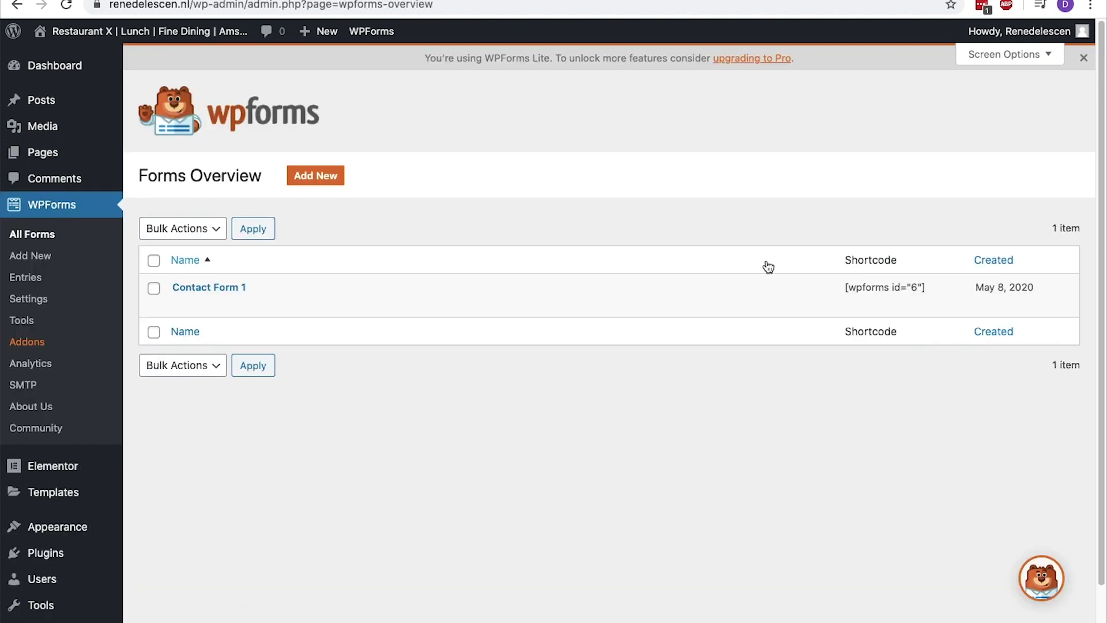
{"action": "left_click_drag", "start_coordinate": [922, 290], "coordinate": [851, 290]}
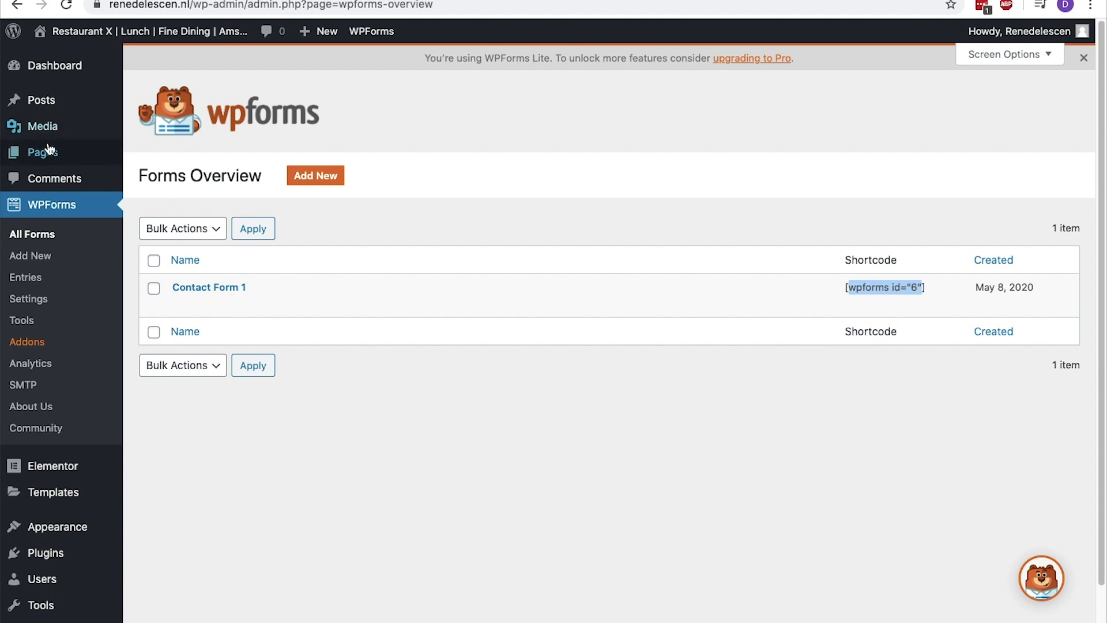
{"action": "mouse_move", "coordinate": [67, 152]}
{"action": "left_click", "coordinate": [140, 154]}
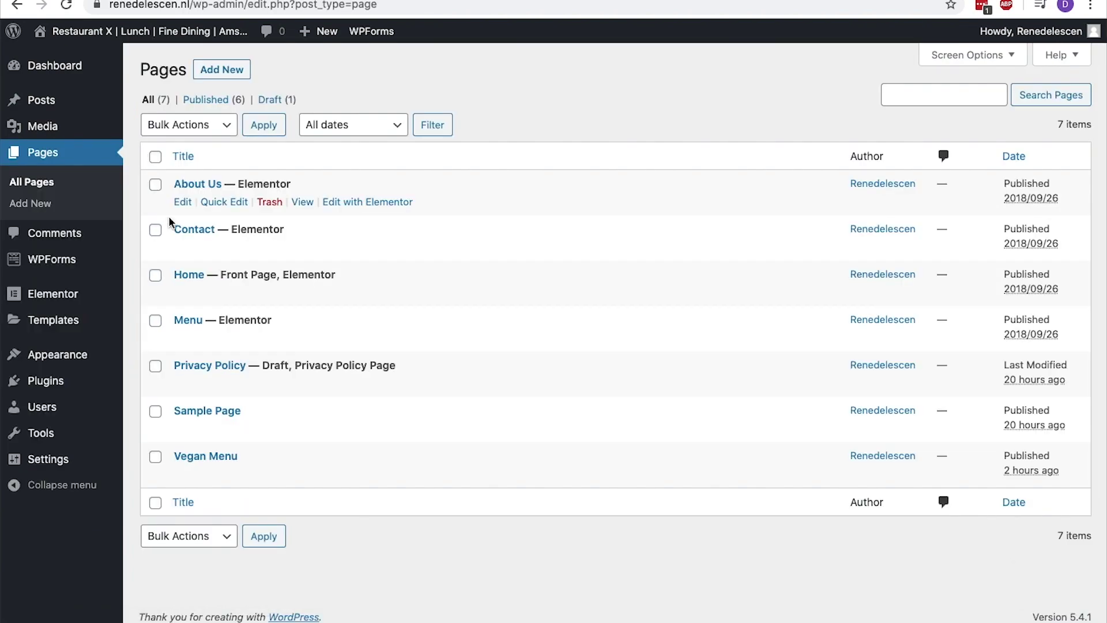
{"action": "left_click", "coordinate": [185, 230]}
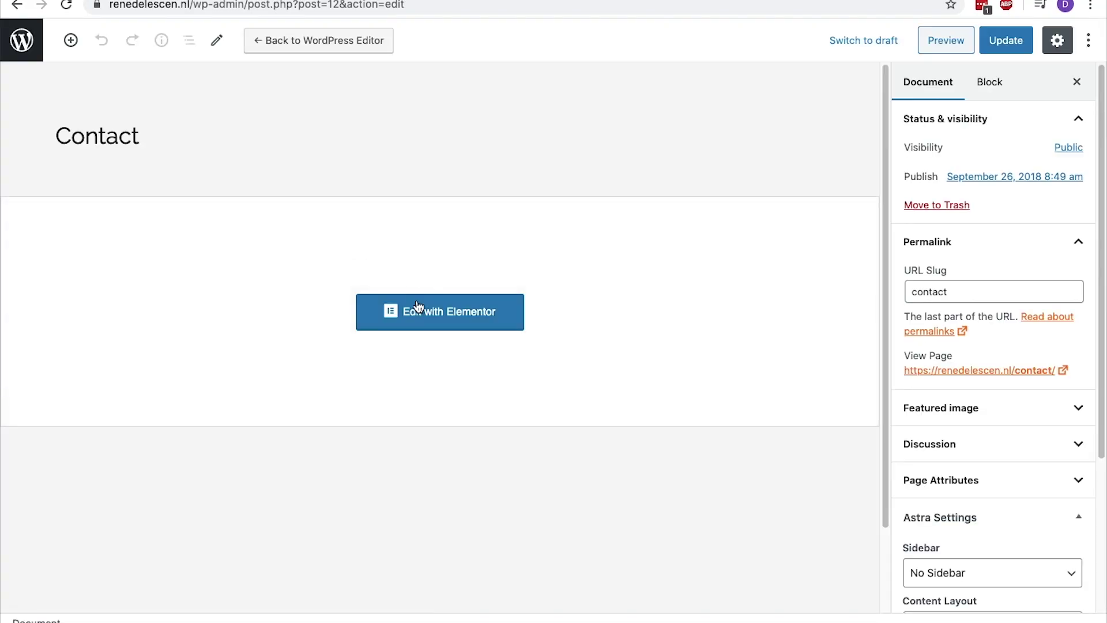
{"action": "left_click", "coordinate": [418, 308]}
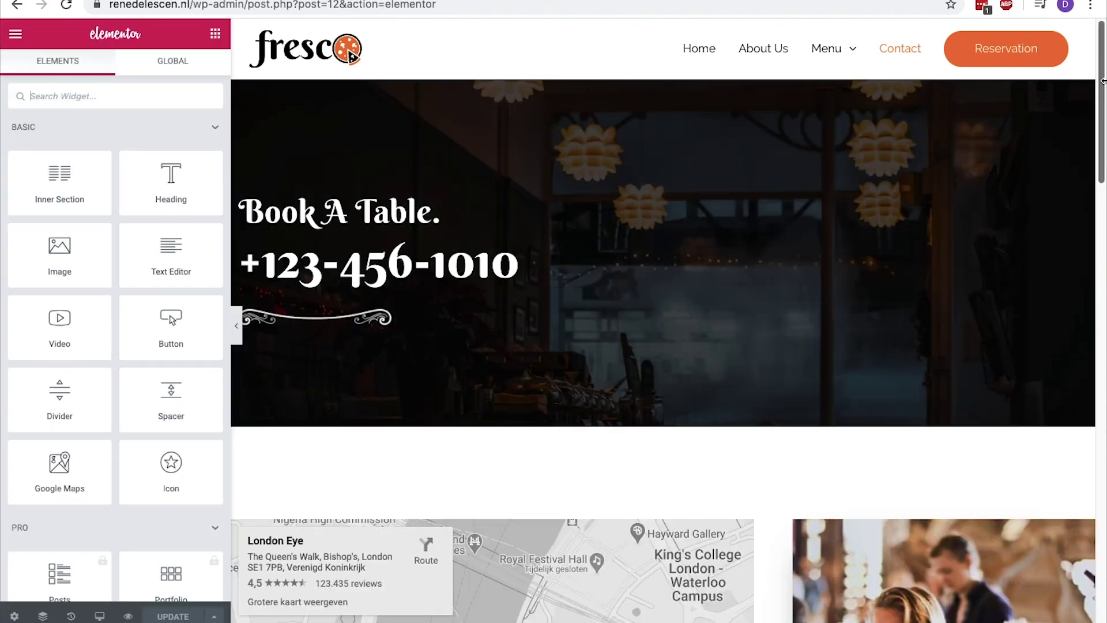
Inspect the inquiry form's [wpforms id="6"] shortcode, undoing the accidental deletion
{"action": "left_click_drag", "start_coordinate": [1102, 81], "coordinate": [1080, 359]}
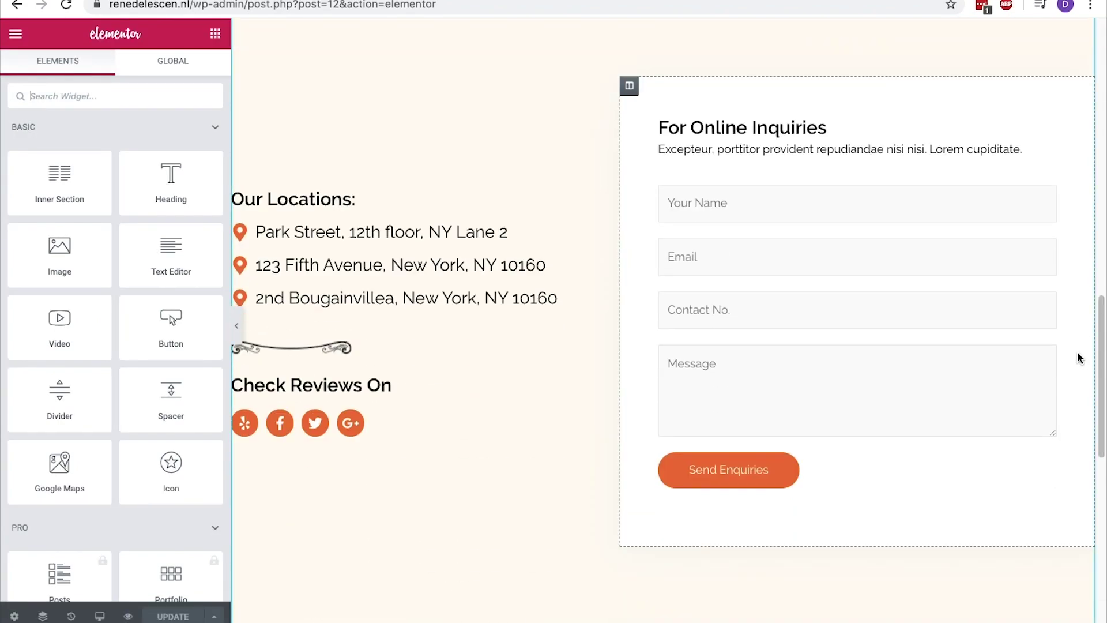
{"action": "left_click", "coordinate": [822, 272]}
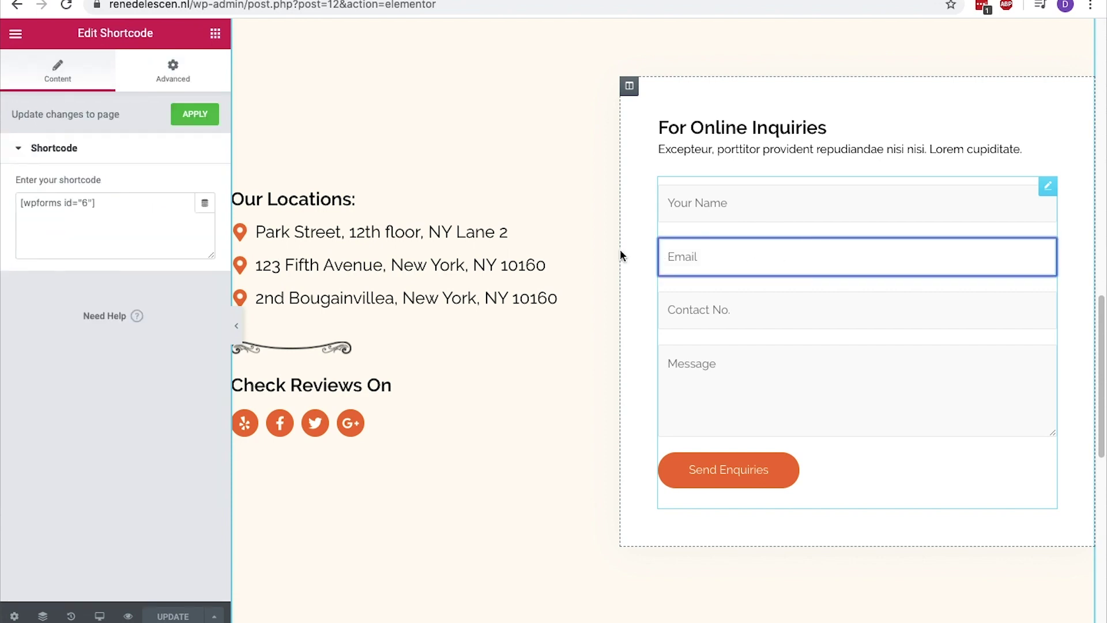
{"action": "left_click_drag", "start_coordinate": [81, 203], "coordinate": [21, 203]}
{"action": "left_click", "coordinate": [31, 205]}
{"action": "key", "text": "super+a"}
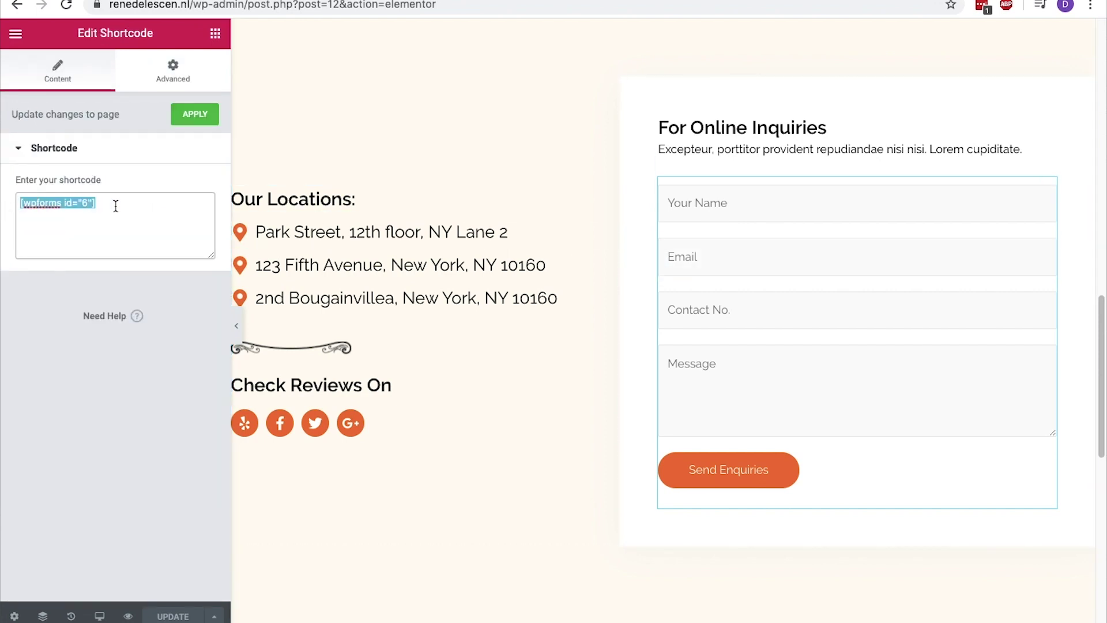
{"action": "key", "text": "BackSpace"}
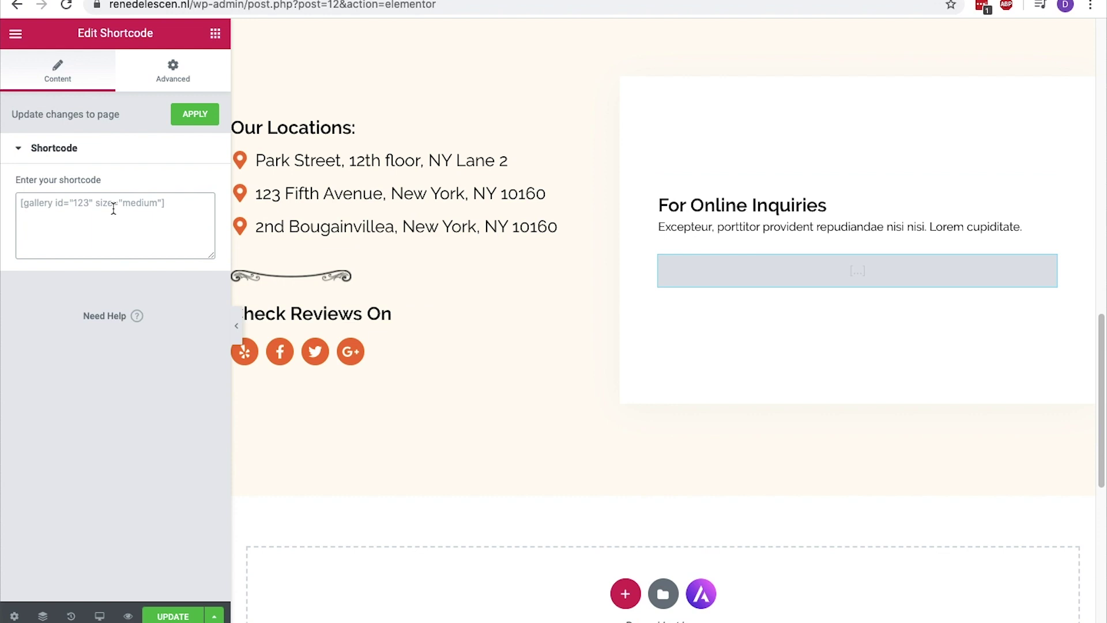
{"action": "key", "text": "super+z"}
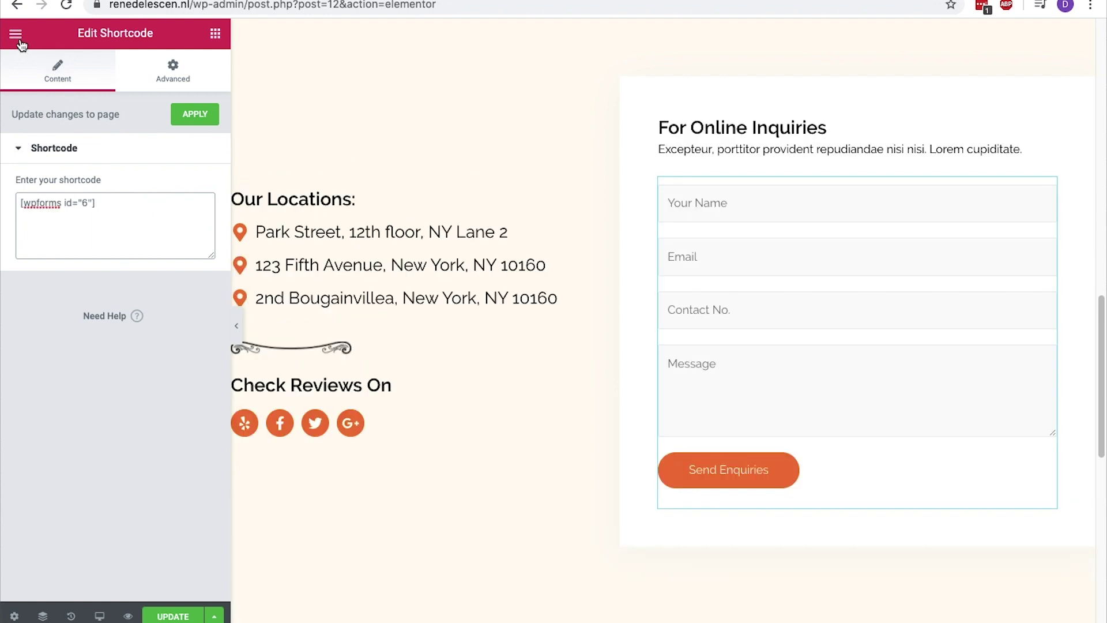
Exit Elementor to the dashboard without saving and return to the pages list
{"action": "left_click", "coordinate": [17, 36]}
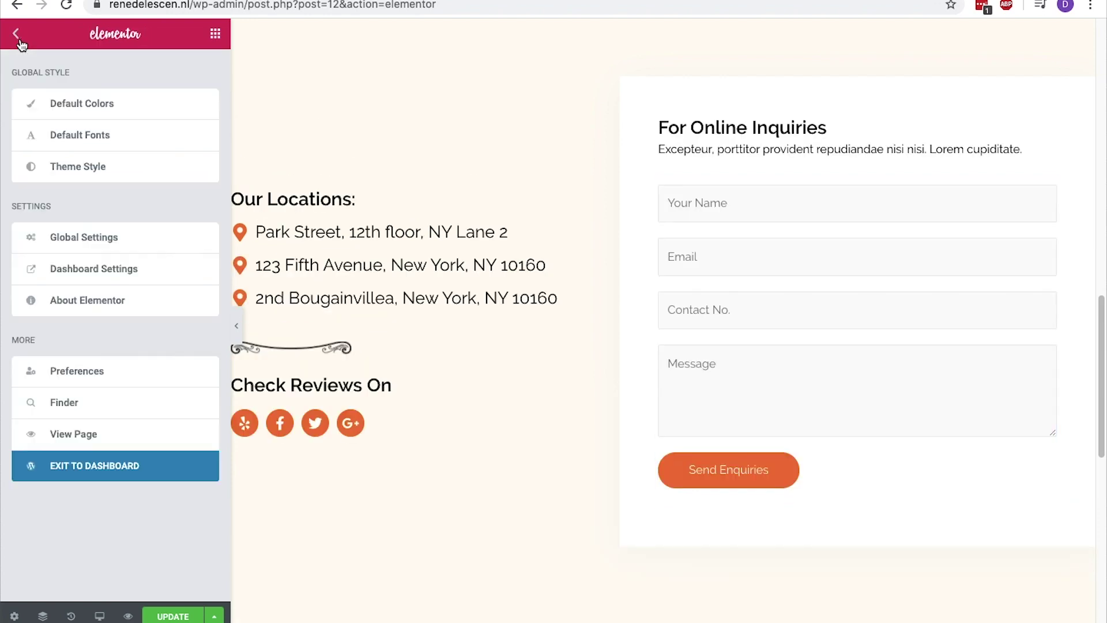
{"action": "left_click", "coordinate": [126, 466]}
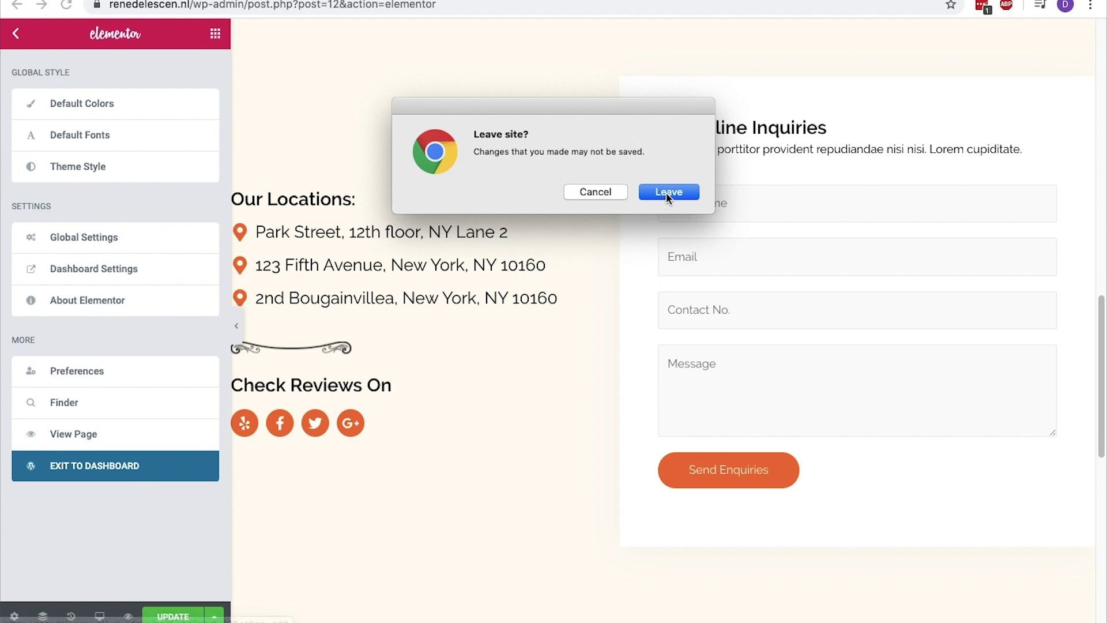
{"action": "left_click", "coordinate": [668, 192]}
{"action": "left_click", "coordinate": [22, 51]}
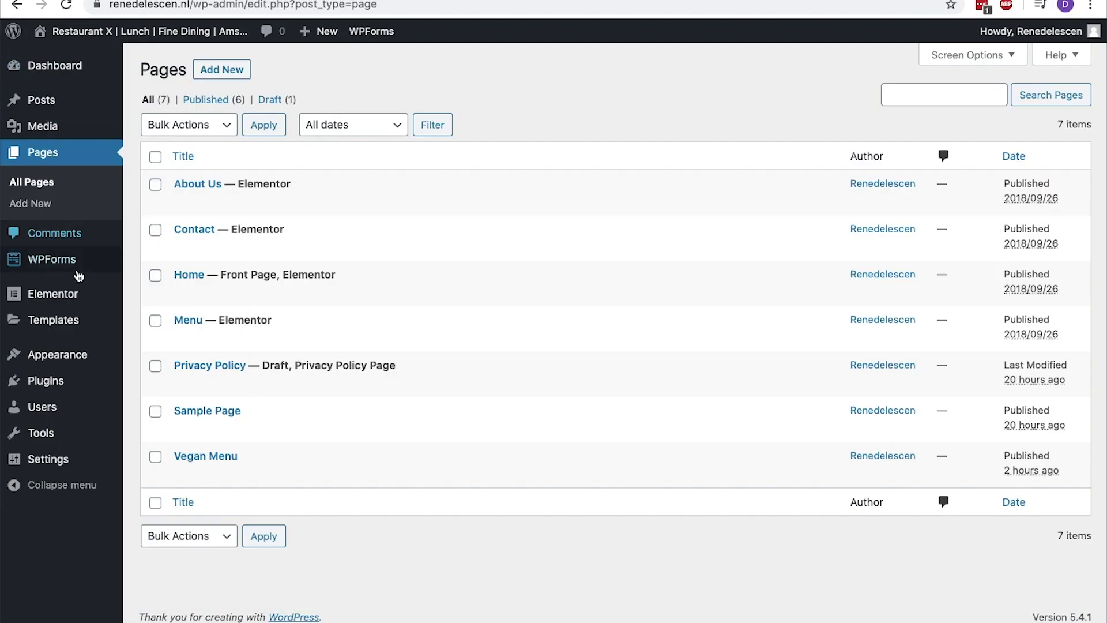
Open Contact Form 1 in the form builder and relabel Your Name as 'Full Name'
{"action": "left_click", "coordinate": [75, 264]}
{"action": "left_click", "coordinate": [209, 288]}
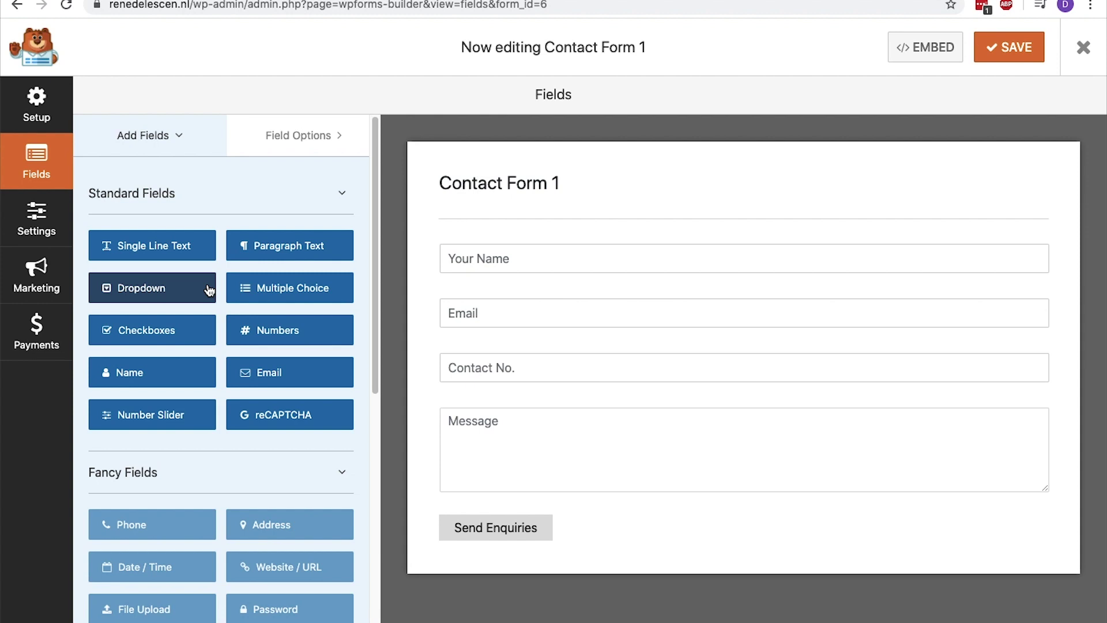
{"action": "left_click", "coordinate": [527, 254]}
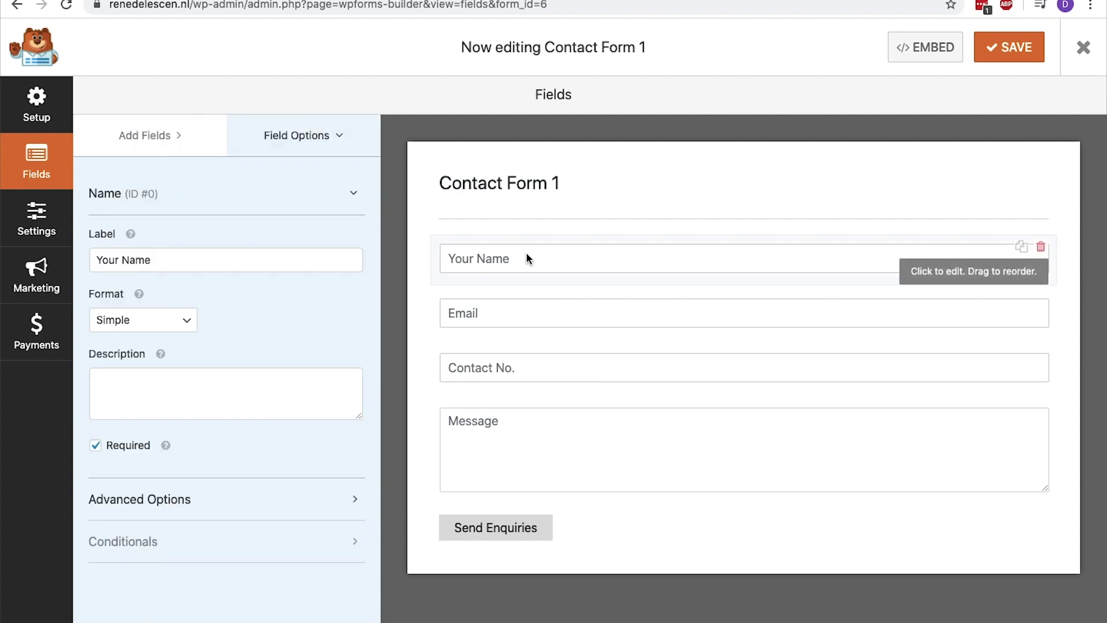
{"action": "left_click_drag", "start_coordinate": [296, 256], "coordinate": [78, 246]}
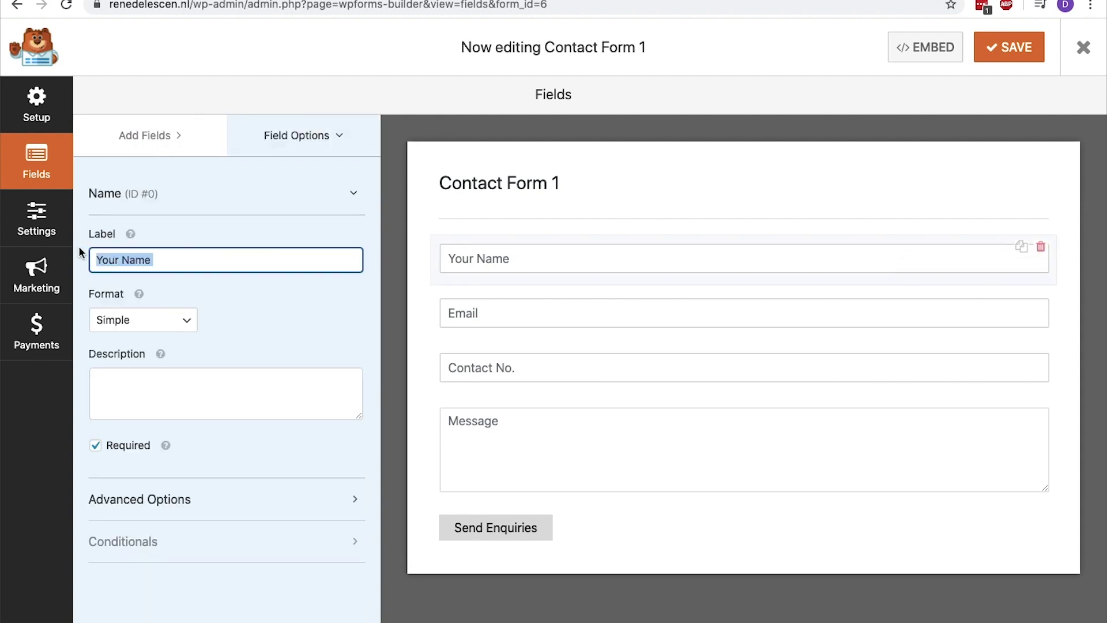
{"action": "type", "text": "Full Name"}
Add a Multiple Choice field above Message, delete it again, and show the form's General settings
{"action": "left_click", "coordinate": [173, 148]}
{"action": "left_click_drag", "start_coordinate": [297, 287], "coordinate": [518, 416]}
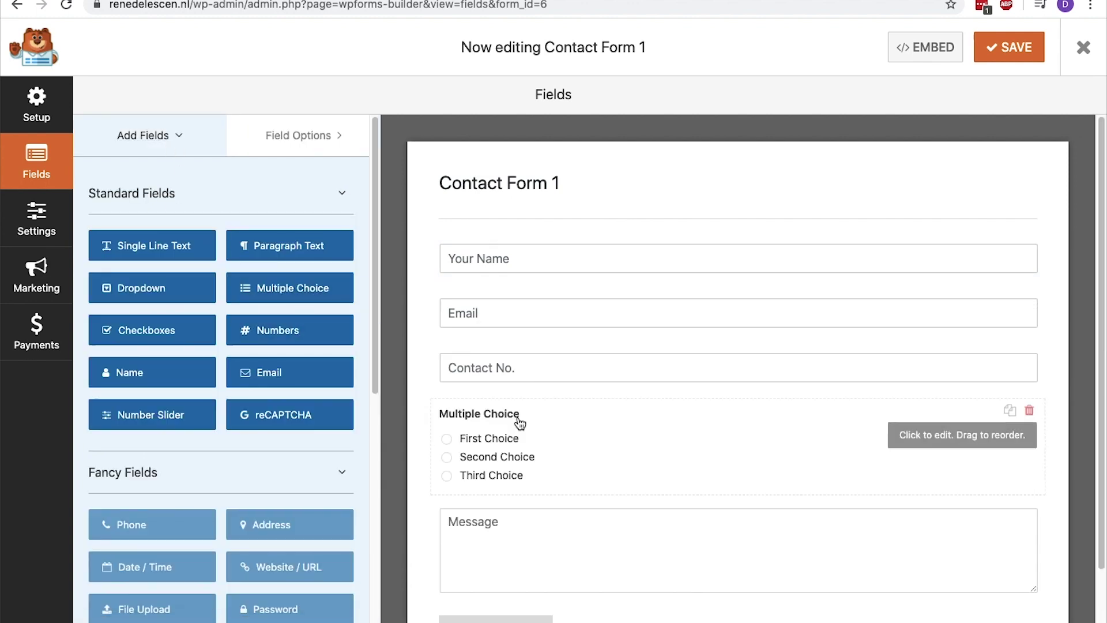
{"action": "left_click", "coordinate": [1029, 410]}
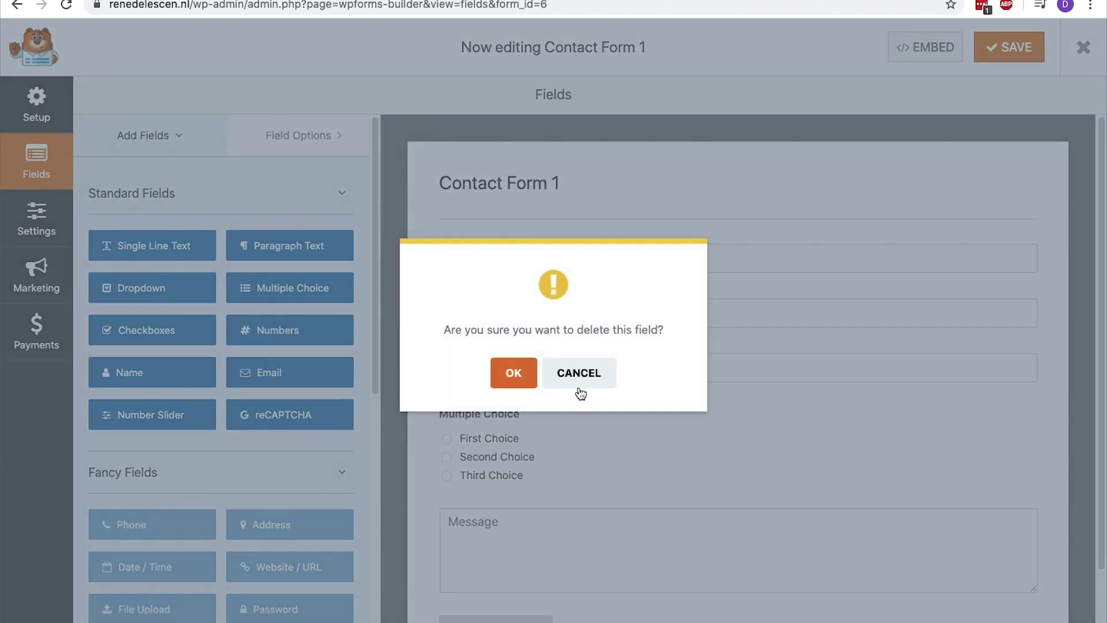
{"action": "left_click", "coordinate": [515, 372]}
{"action": "left_click", "coordinate": [51, 229]}
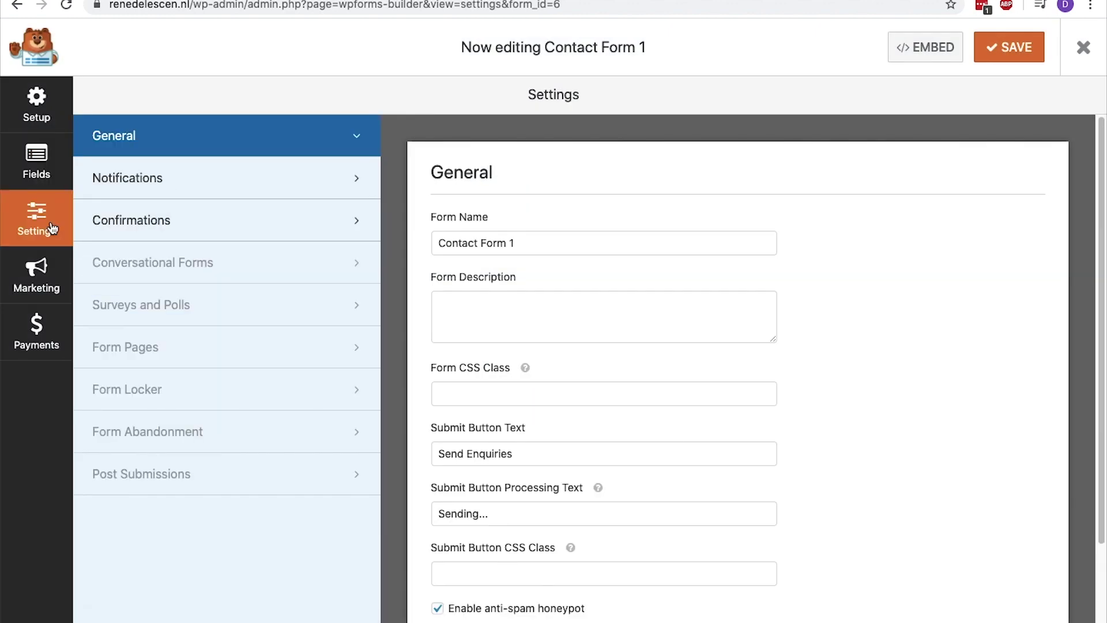
Set the notification Send To address to the restaurant's info e-mail and save the form
{"action": "left_click", "coordinate": [128, 193]}
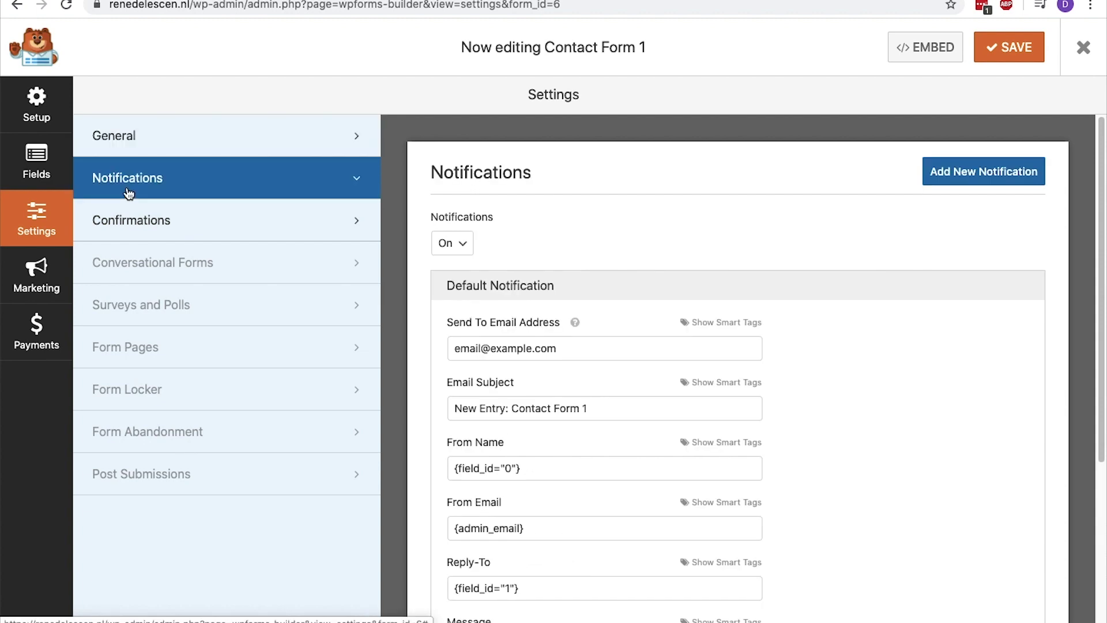
{"action": "left_click_drag", "start_coordinate": [610, 351], "coordinate": [423, 354]}
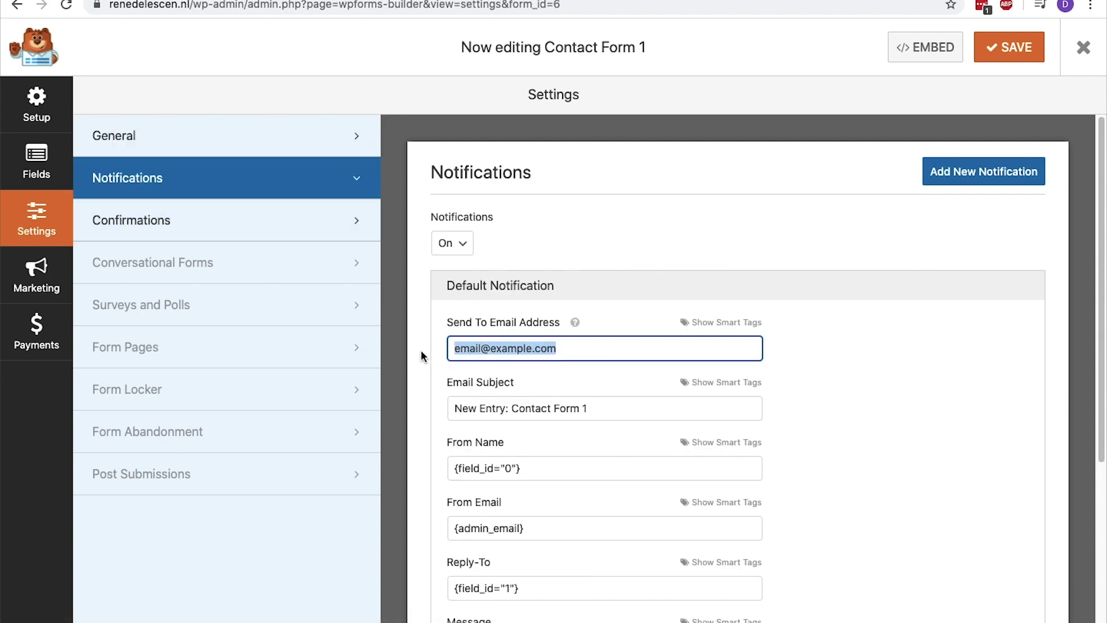
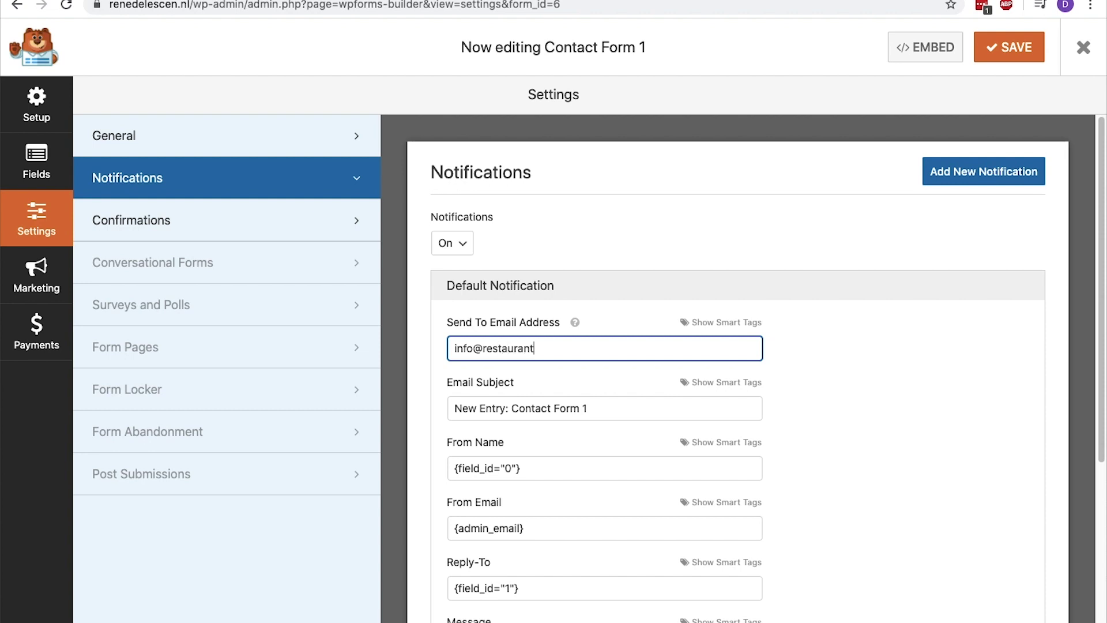
{"action": "left_click", "coordinate": [994, 52]}
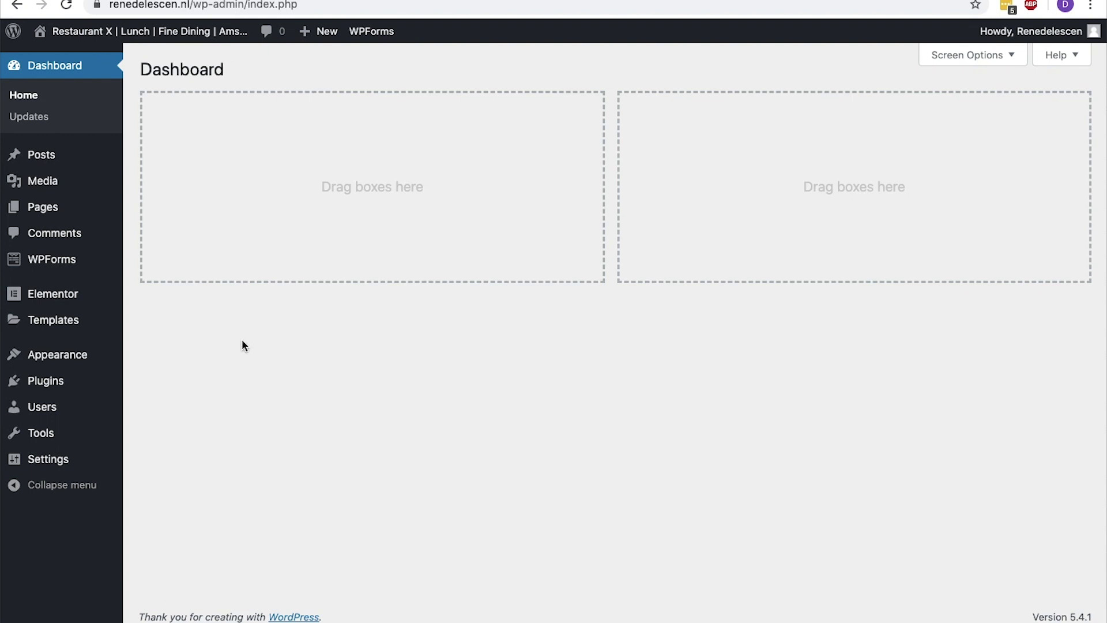
Search plugins for 'booking calendar', then install and activate Booking Calendar
{"action": "mouse_move", "coordinate": [72, 379]}
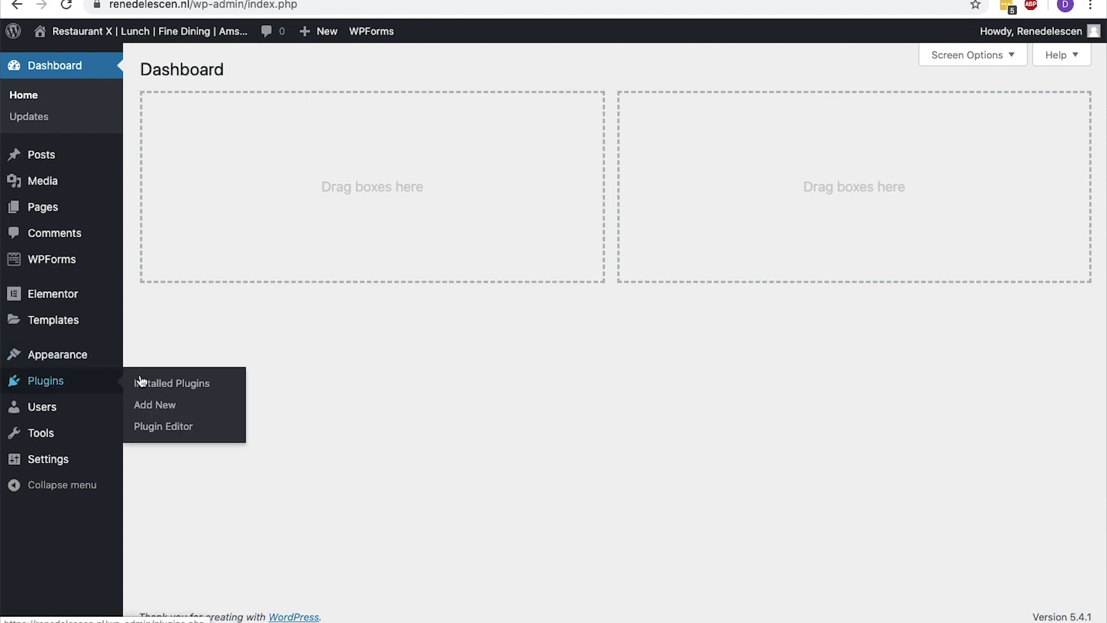
{"action": "left_click", "coordinate": [154, 406]}
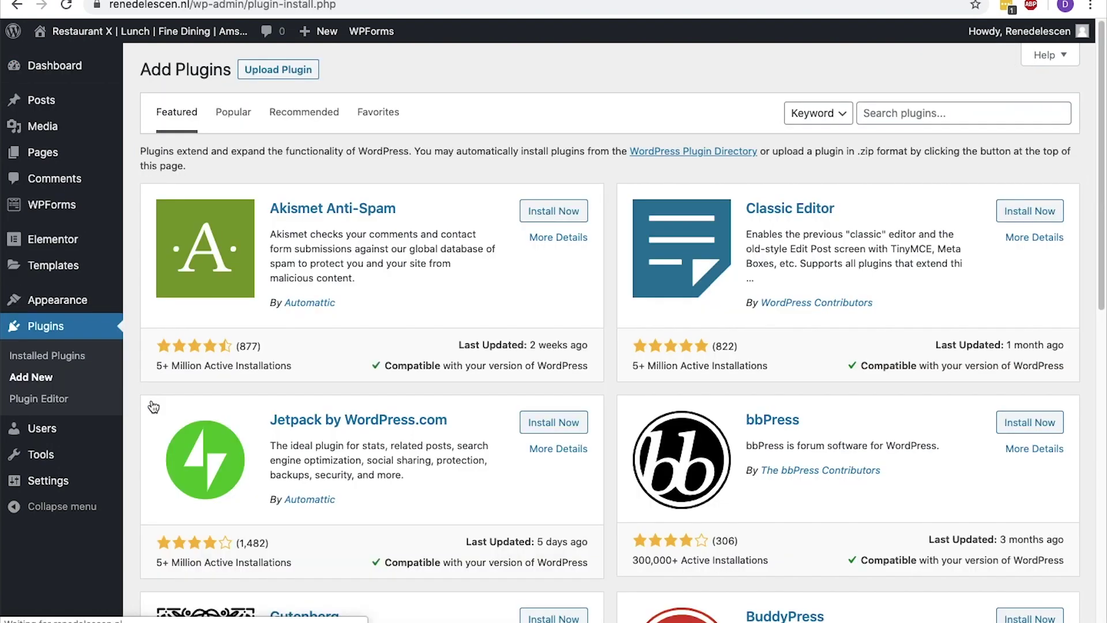
{"action": "left_click", "coordinate": [957, 113]}
{"action": "type", "text": "booki"}
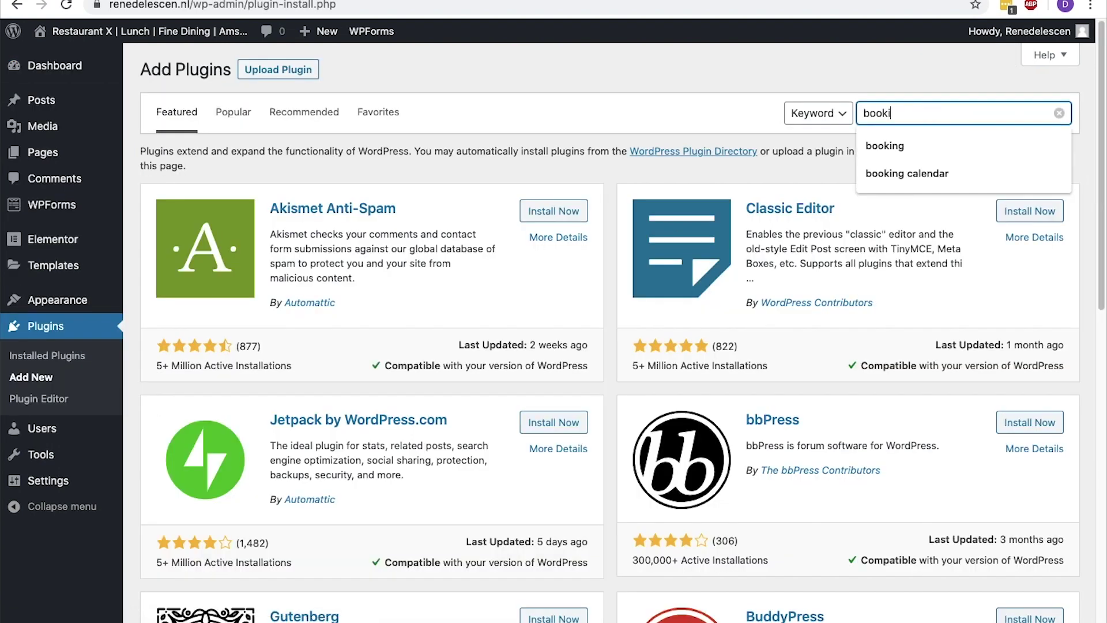
{"action": "type", "text": "ng calendar"}
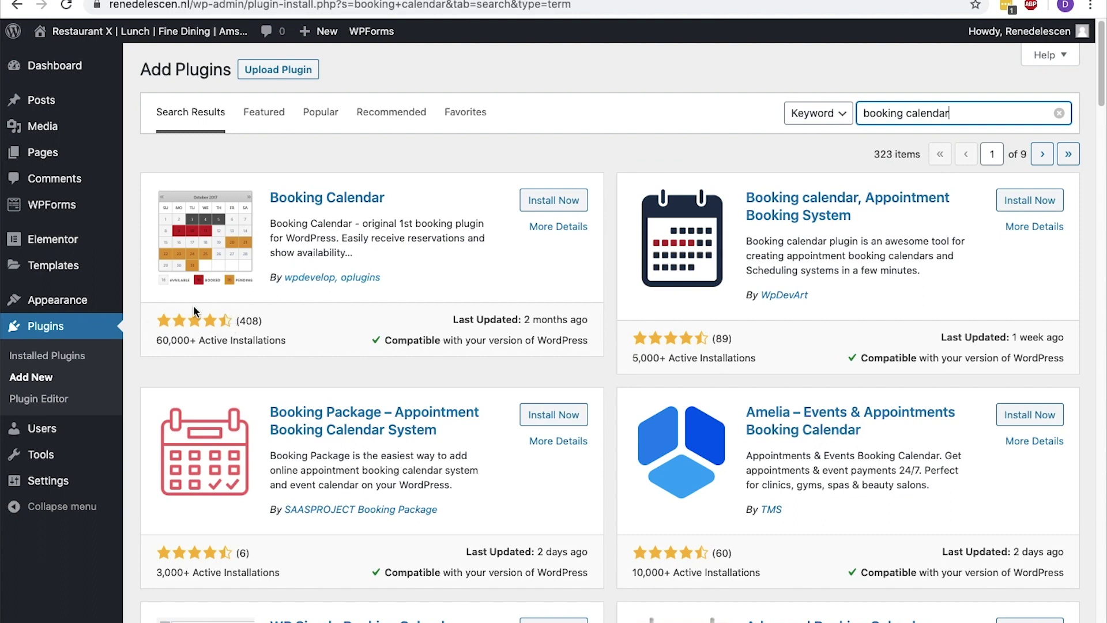
{"action": "left_click", "coordinate": [163, 341]}
{"action": "left_click_drag", "start_coordinate": [160, 341], "coordinate": [289, 341]}
{"action": "left_click_drag", "start_coordinate": [385, 340], "coordinate": [589, 340]}
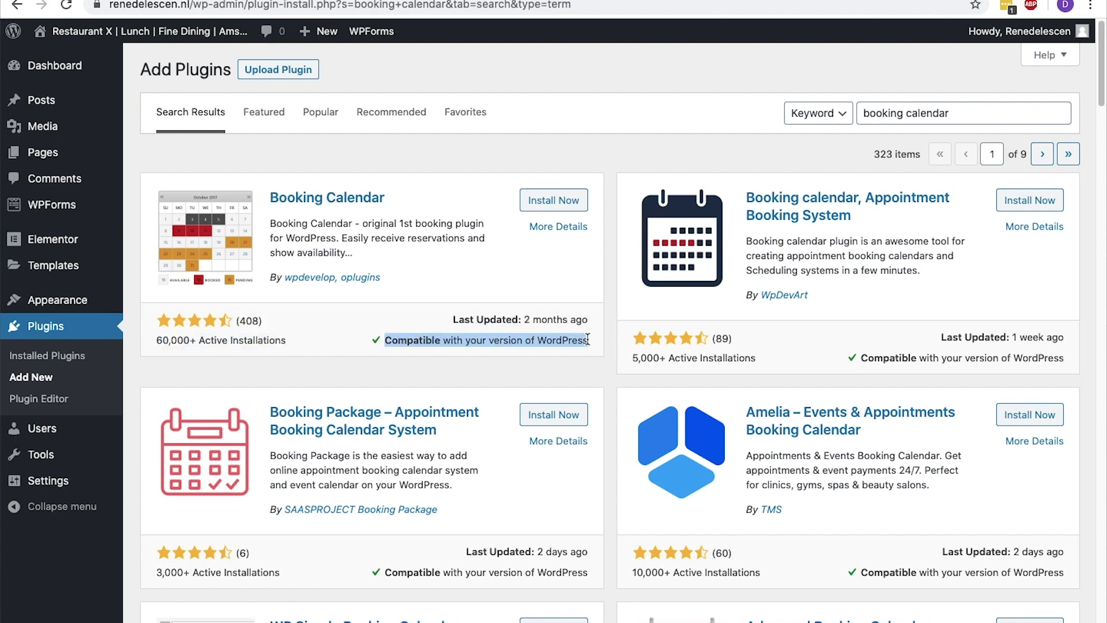
{"action": "left_click", "coordinate": [562, 204]}
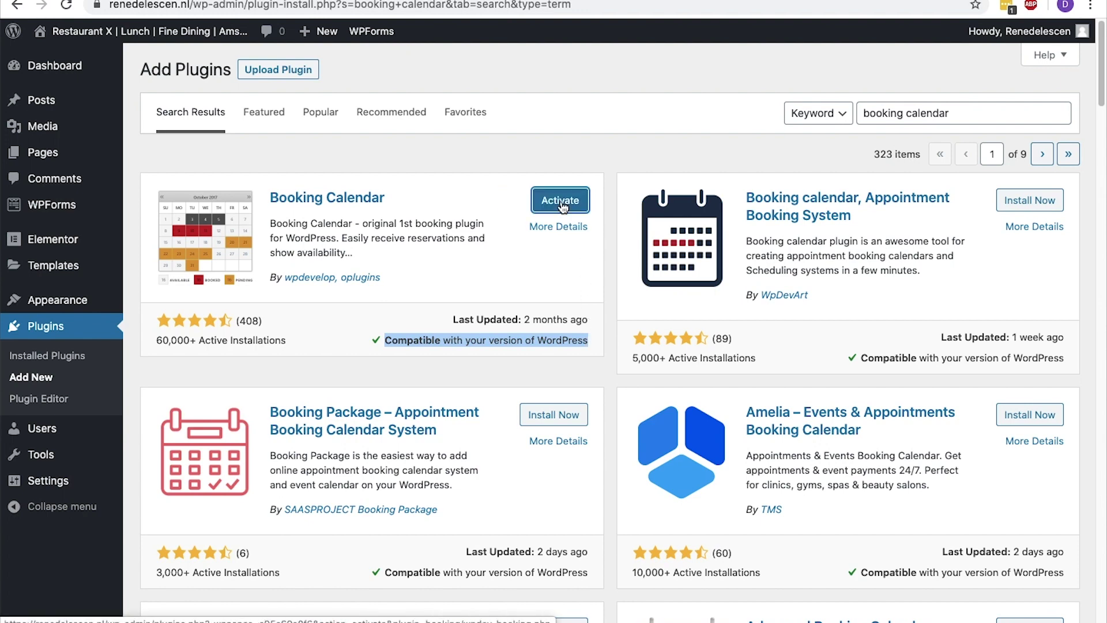
{"action": "left_click", "coordinate": [560, 201]}
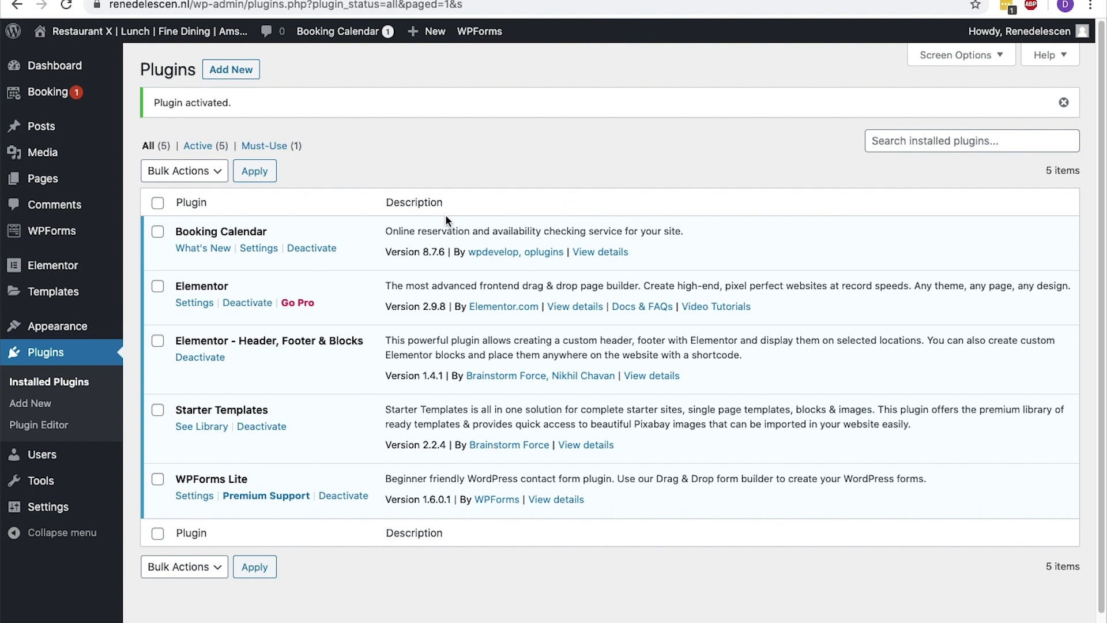
Publish a new page titled 'Reservation' and open it in Elementor
{"action": "mouse_move", "coordinate": [95, 183]}
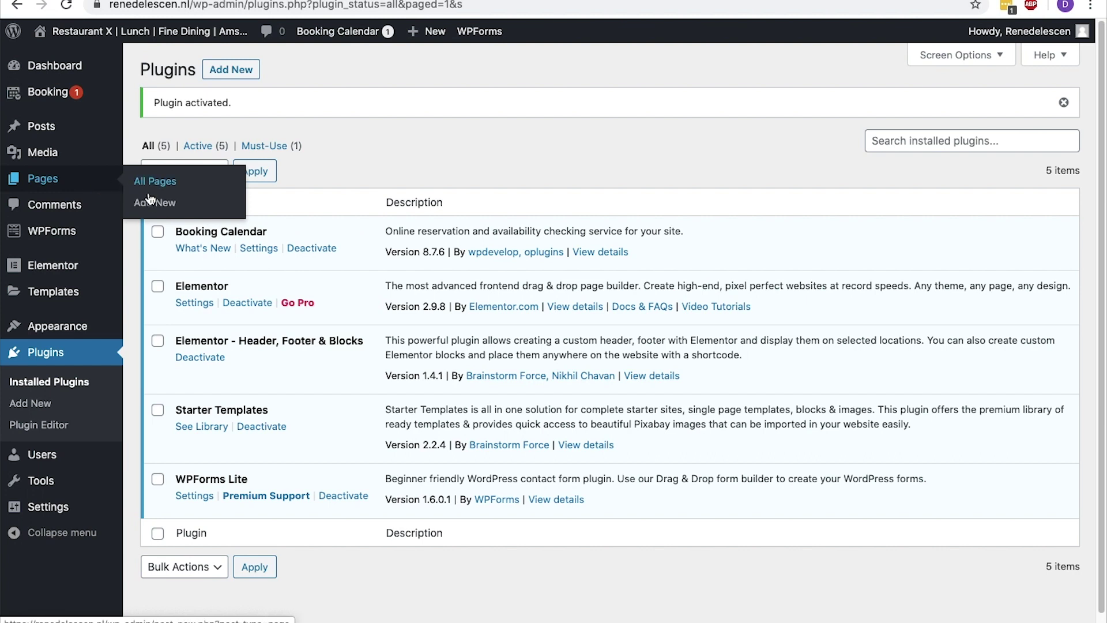
{"action": "left_click", "coordinate": [147, 201]}
{"action": "type", "text": "Reservation"}
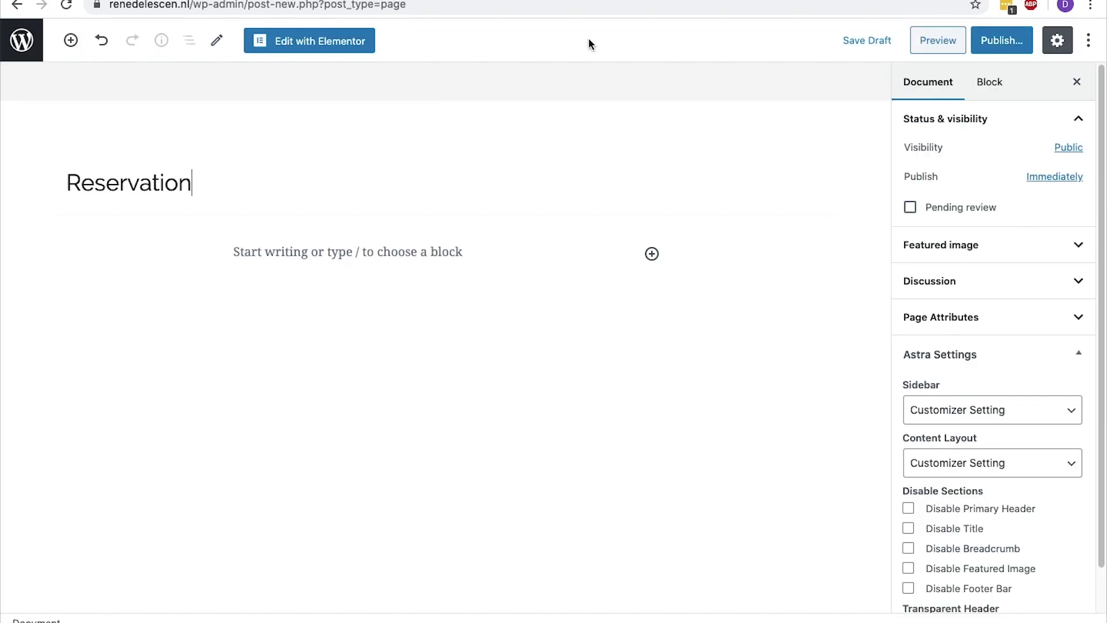
{"action": "left_click", "coordinate": [993, 42]}
{"action": "left_click", "coordinate": [993, 44]}
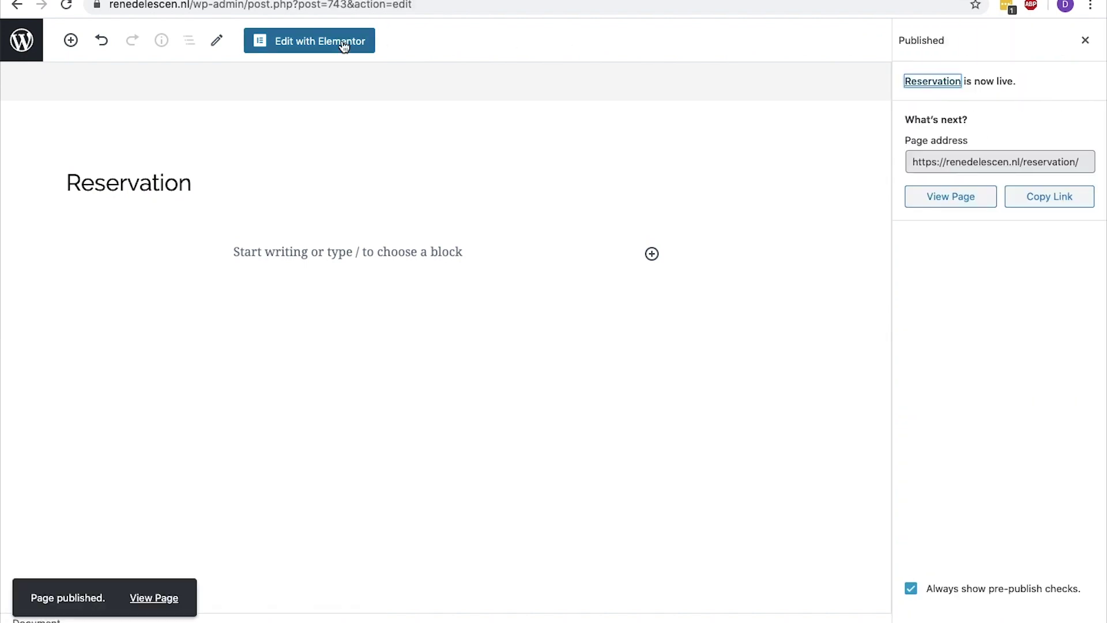
{"action": "left_click", "coordinate": [345, 46]}
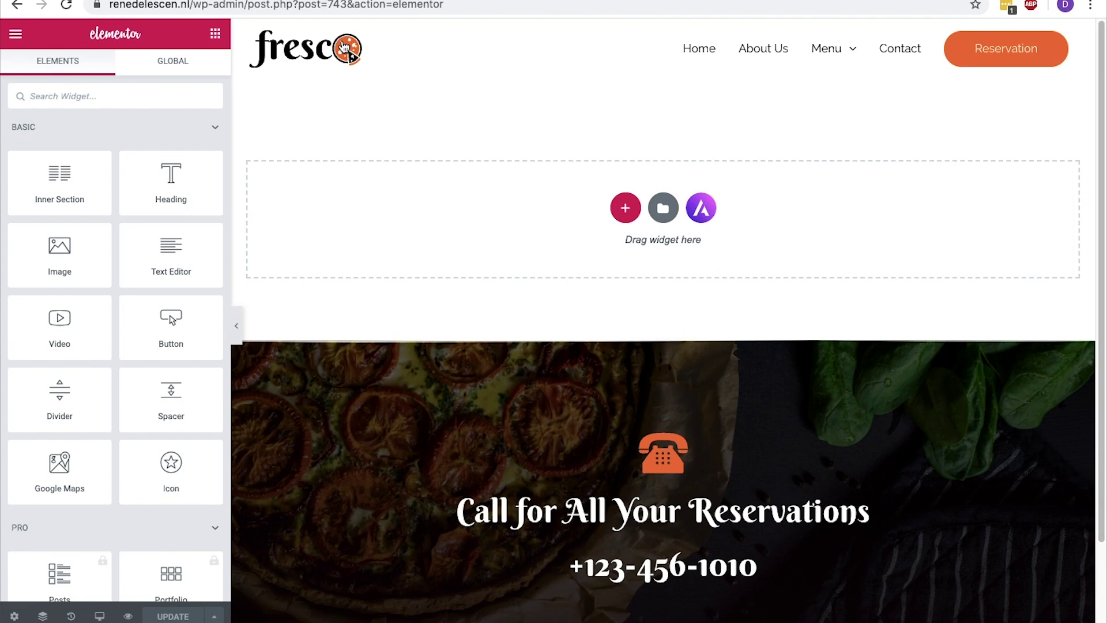
Add a two-column section and place a Heading widget above it
{"action": "left_click", "coordinate": [626, 208]}
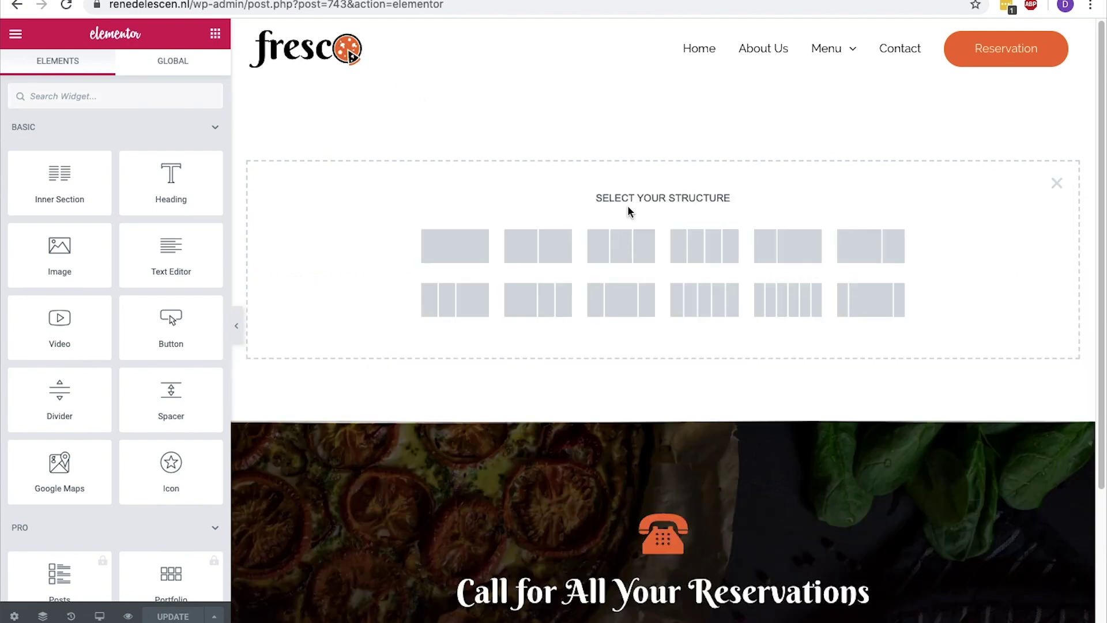
{"action": "left_click", "coordinate": [554, 243]}
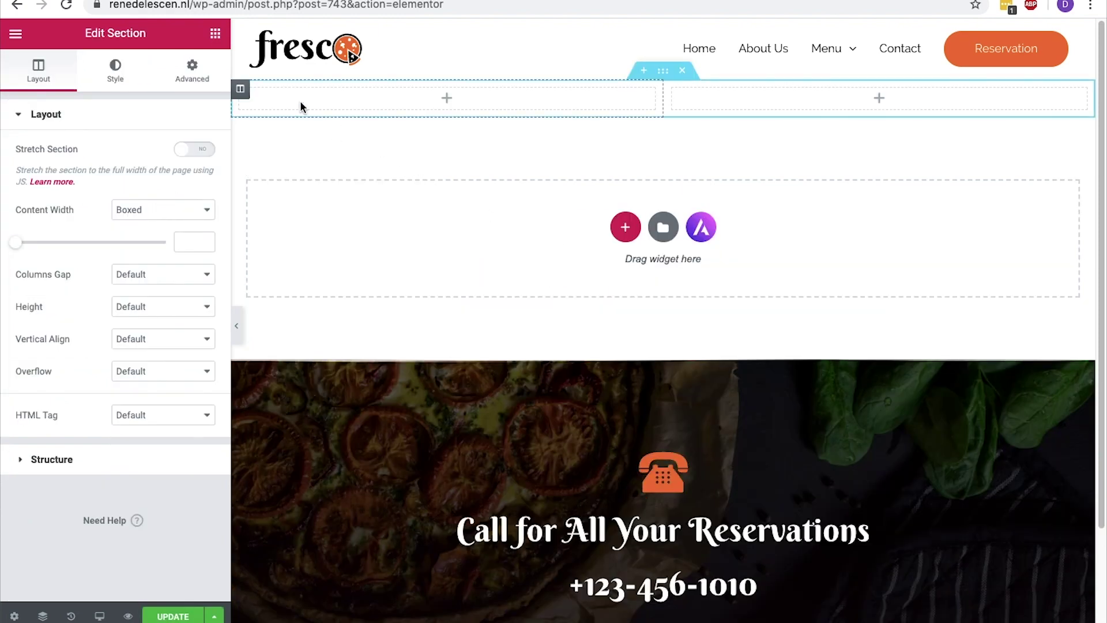
{"action": "left_click", "coordinate": [220, 39]}
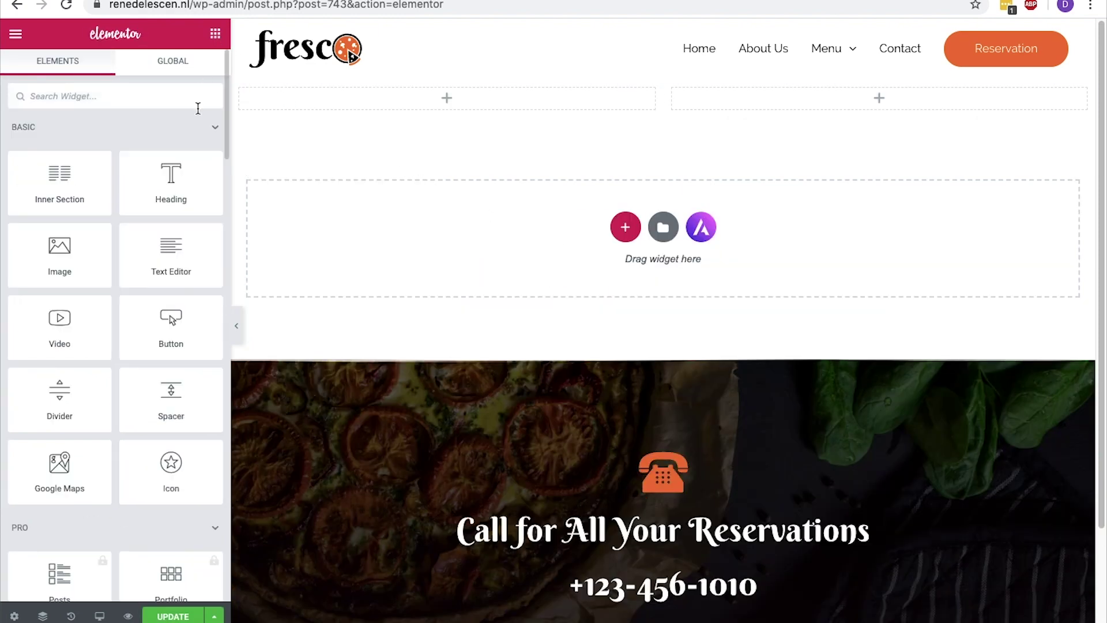
{"action": "left_click_drag", "start_coordinate": [173, 172], "coordinate": [615, 217]}
{"action": "left_click_drag", "start_coordinate": [664, 113], "coordinate": [662, 85]}
Change the heading to 'Reservation', make it an H1, and centre it
{"action": "left_click", "coordinate": [656, 104]}
{"action": "triple_click", "coordinate": [656, 105]}
{"action": "type", "text": "Reservation"}
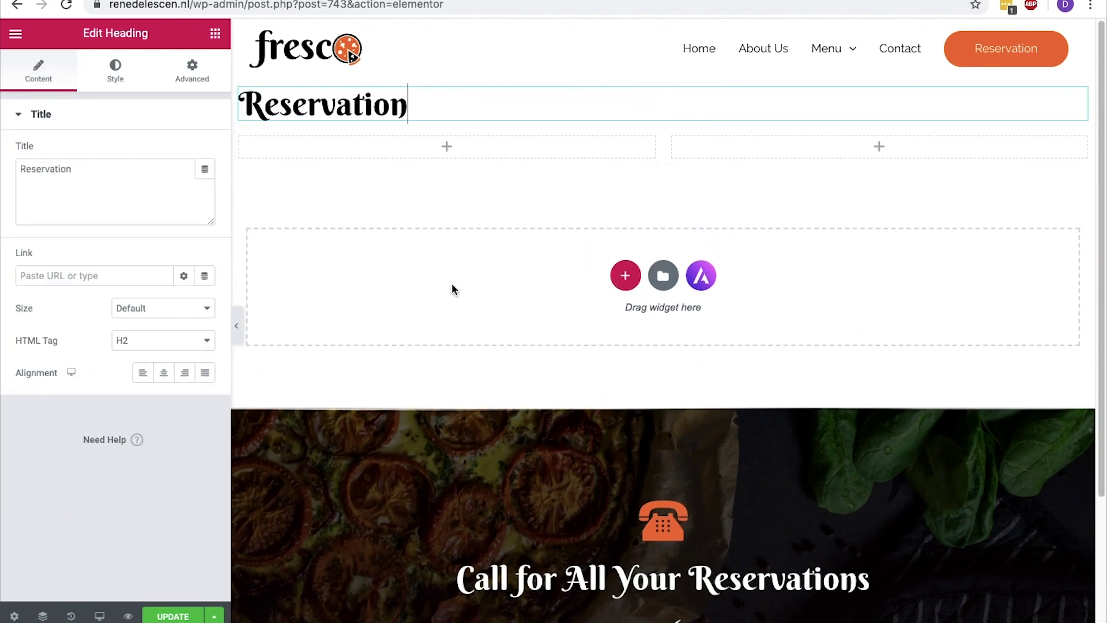
{"action": "left_click", "coordinate": [210, 345]}
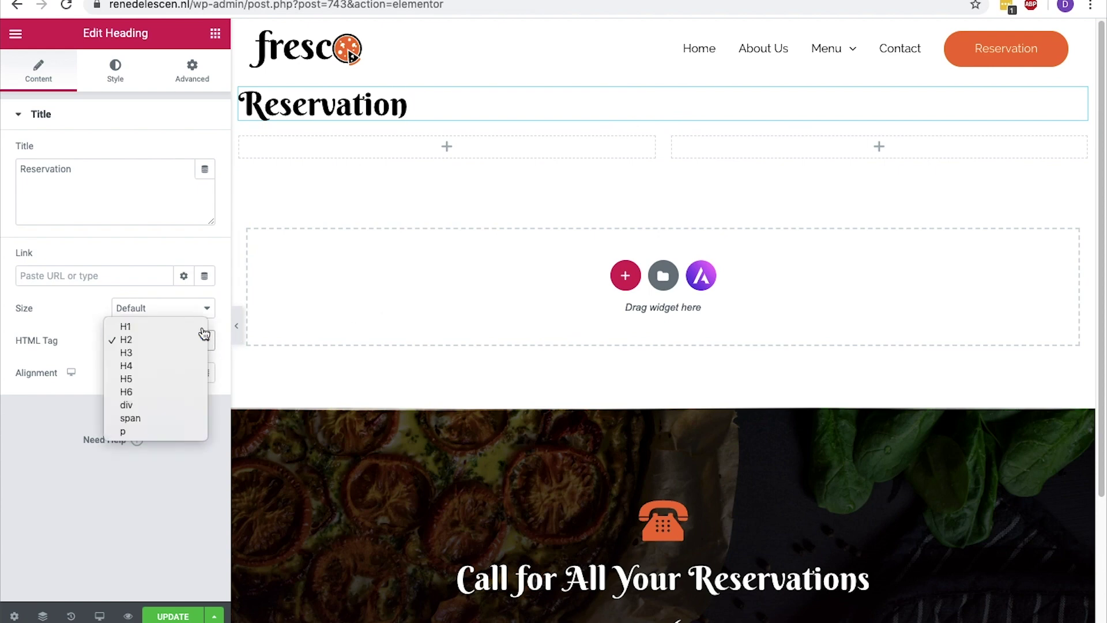
{"action": "left_click", "coordinate": [204, 326]}
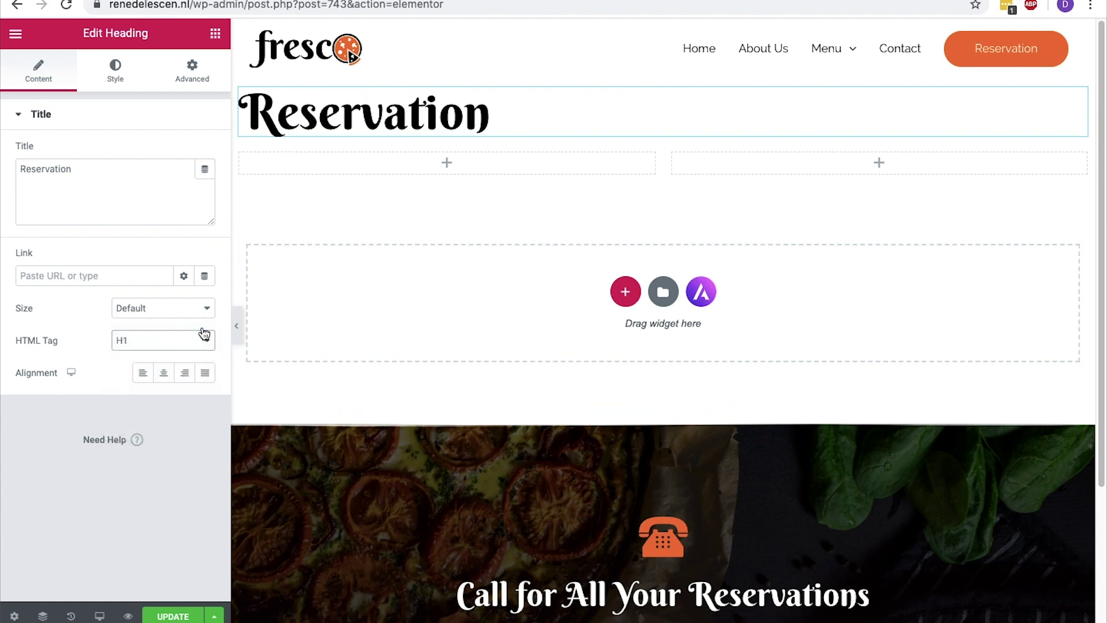
{"action": "left_click", "coordinate": [164, 374]}
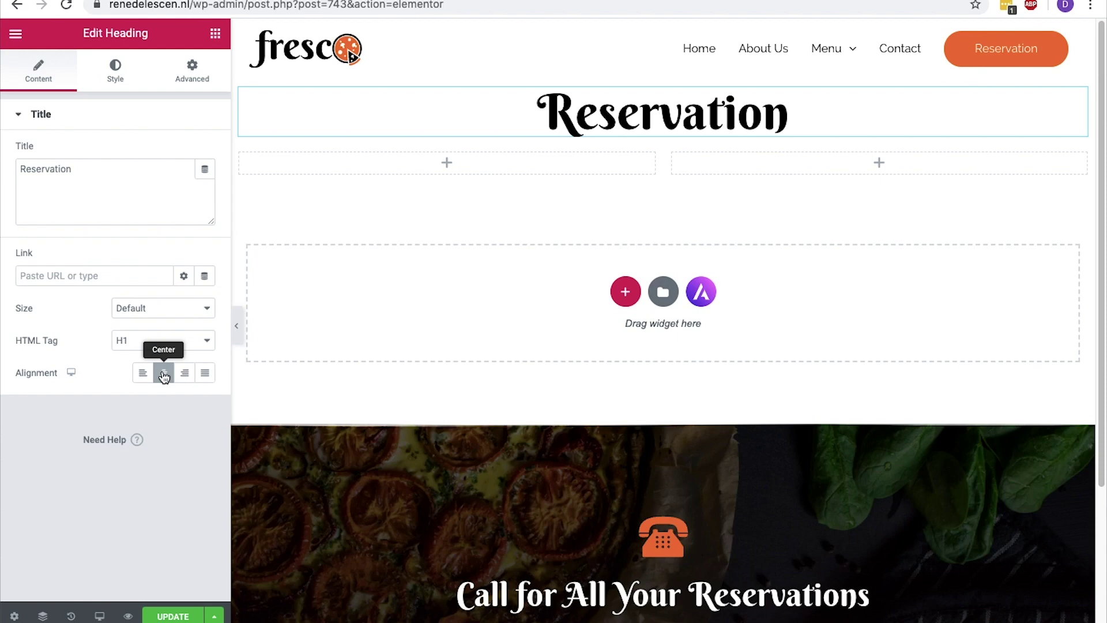
Add a left-column heading reading 'We look forward to welcoming you...'
{"action": "left_click", "coordinate": [218, 35]}
{"action": "left_click_drag", "start_coordinate": [176, 166], "coordinate": [363, 153]}
{"action": "triple_click", "coordinate": [364, 167]}
{"action": "type", "text": "We"}
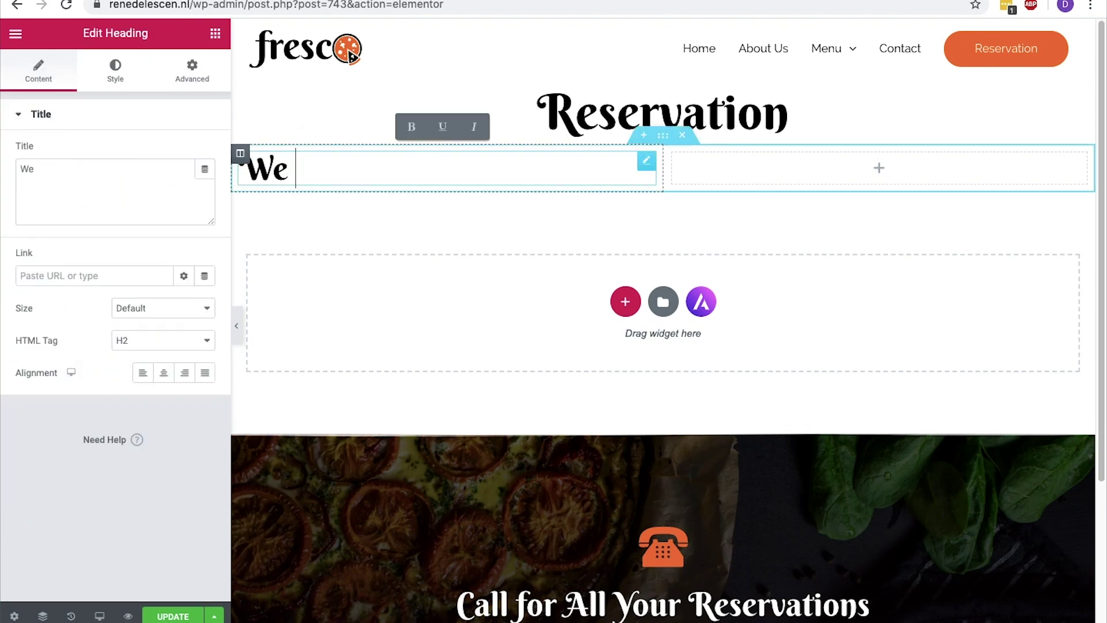
{"action": "type", "text": " look forward to welcoming you..."}
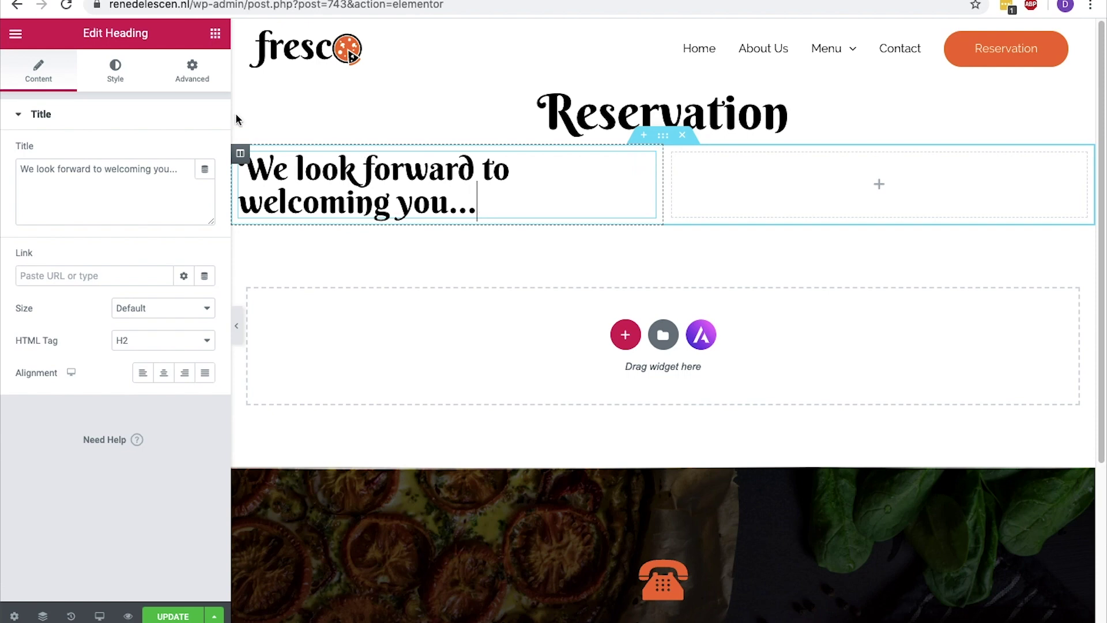
Set the welcome heading's font size to 30, centre it, and add an Image widget beneath it
{"action": "left_click", "coordinate": [130, 82]}
{"action": "left_click", "coordinate": [205, 184]}
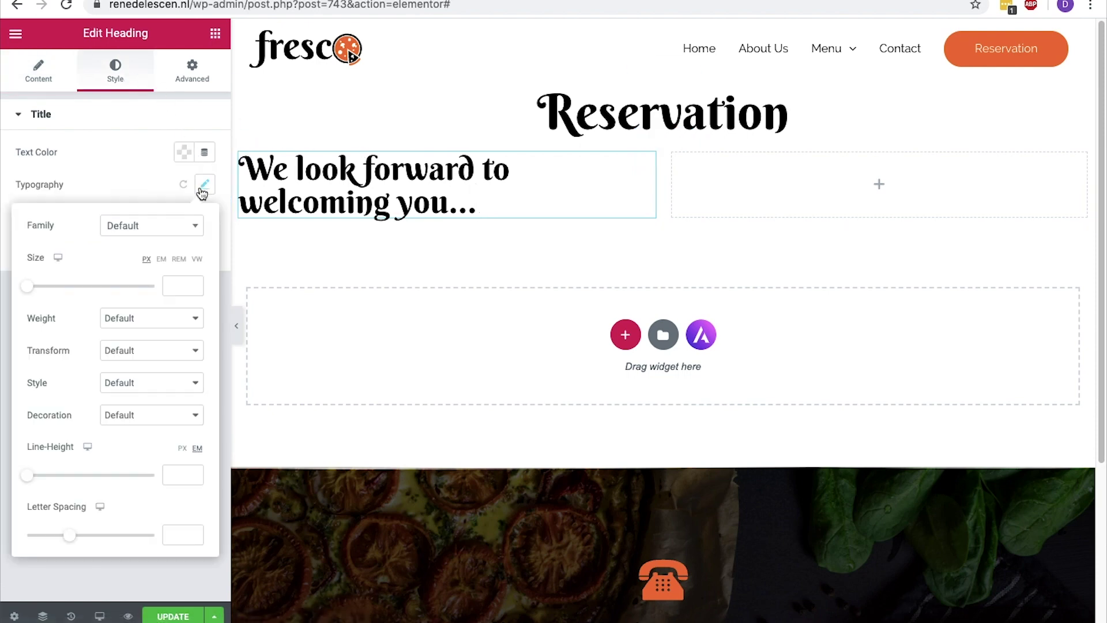
{"action": "left_click", "coordinate": [180, 282]}
{"action": "type", "text": "30"}
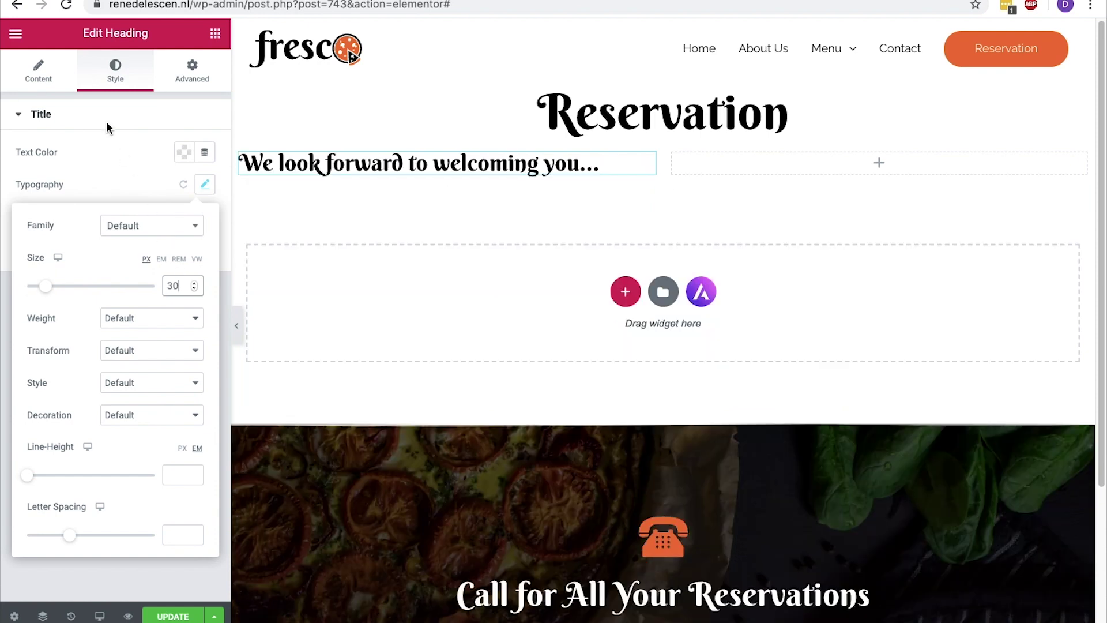
{"action": "left_click", "coordinate": [44, 66]}
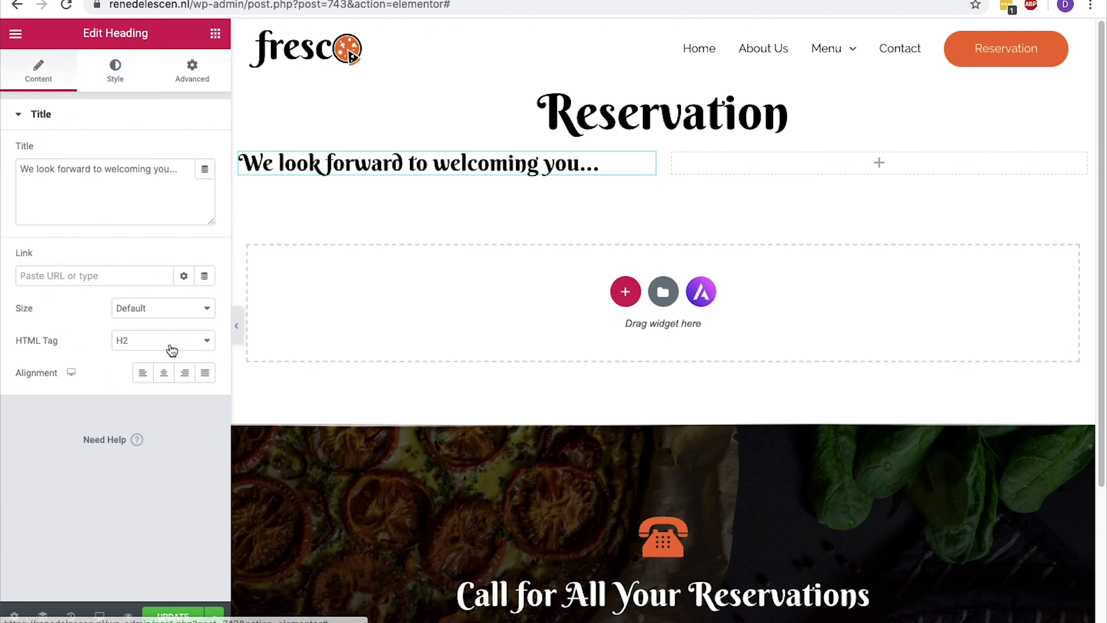
{"action": "left_click", "coordinate": [163, 373]}
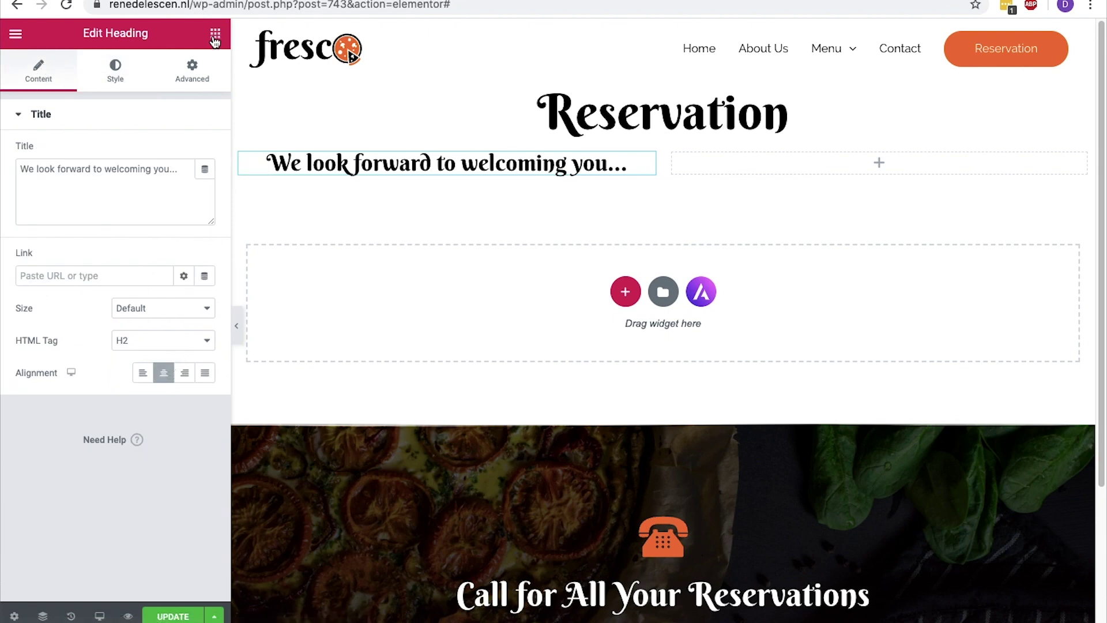
{"action": "left_click", "coordinate": [215, 33]}
{"action": "left_click_drag", "start_coordinate": [88, 250], "coordinate": [437, 170]}
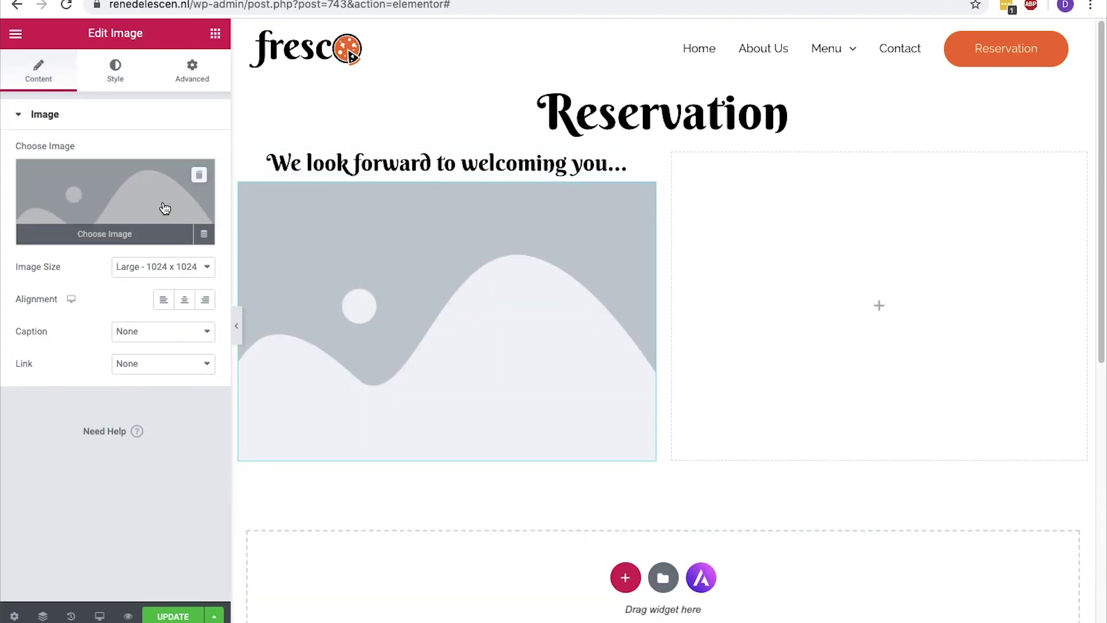
Insert chef01-free-img-2.jpg from the Media Library into the image block
{"action": "left_click", "coordinate": [162, 202]}
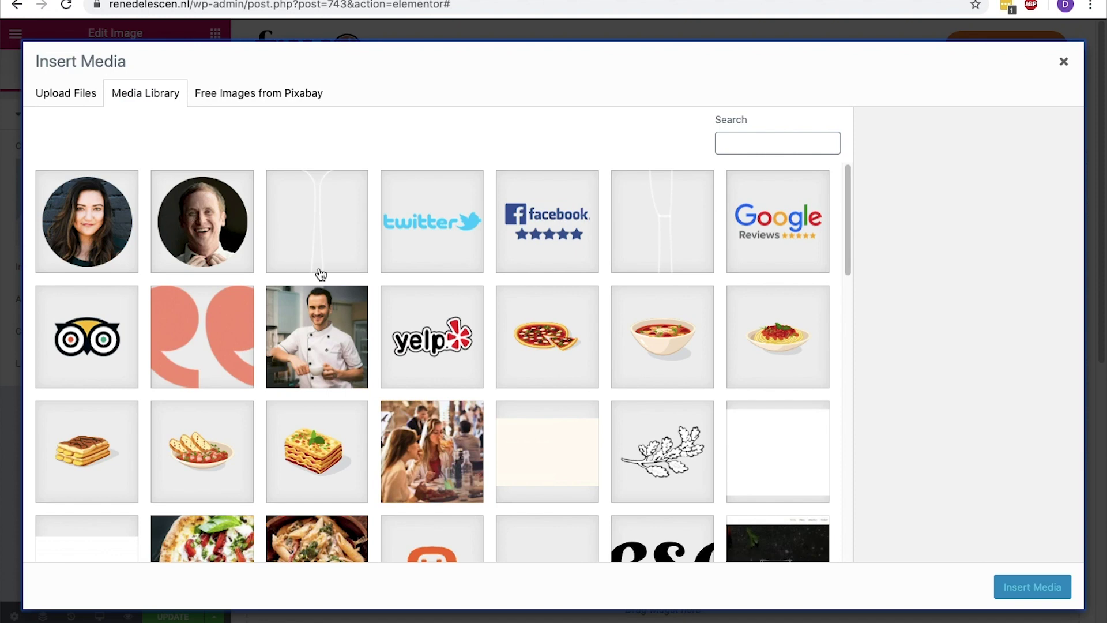
{"action": "left_click", "coordinate": [335, 320]}
{"action": "left_click_drag", "start_coordinate": [1044, 333], "coordinate": [926, 339]}
{"action": "left_click_drag", "start_coordinate": [1046, 280], "coordinate": [927, 281]}
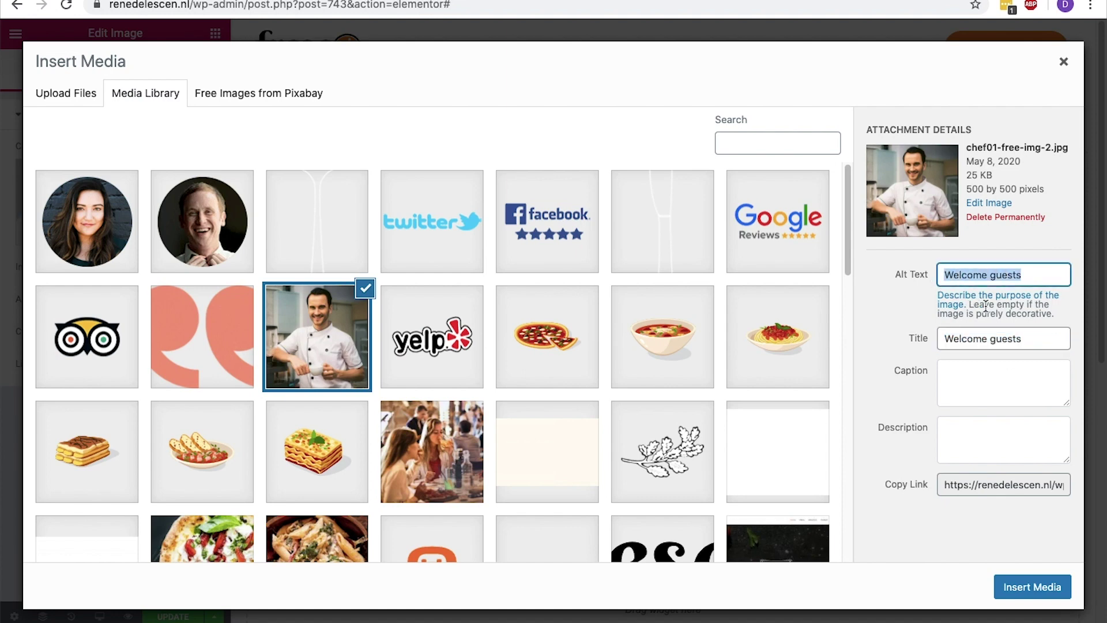
{"action": "left_click", "coordinate": [1015, 594]}
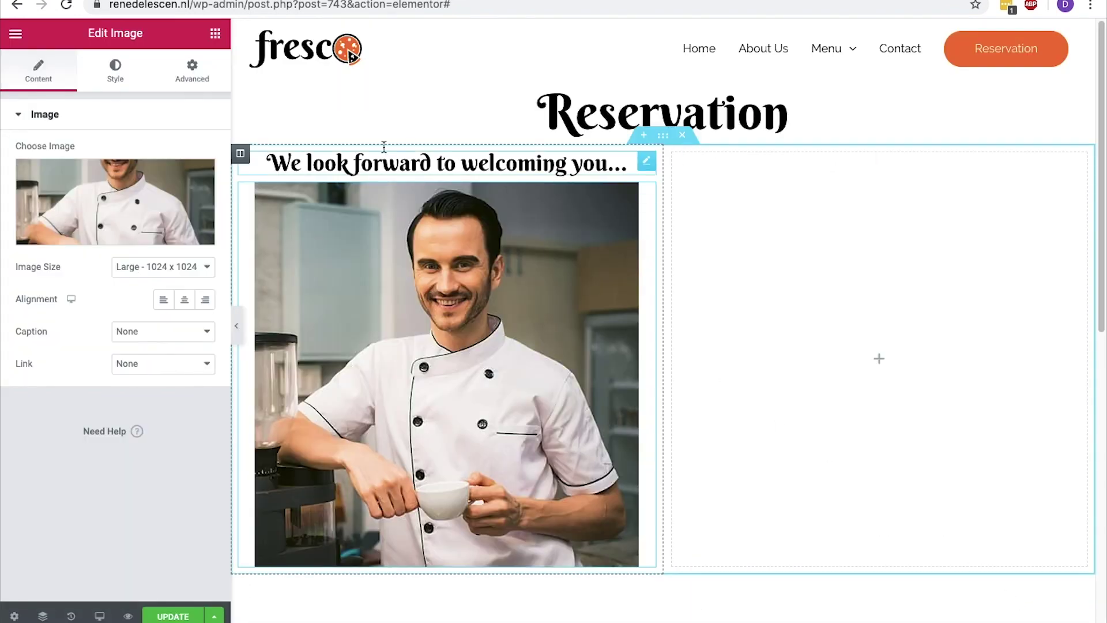
{"action": "left_click", "coordinate": [215, 33]}
Add a centred 30 px 'Book a table' heading to the right column, then search widgets for 'shortc'
{"action": "left_click_drag", "start_coordinate": [171, 182], "coordinate": [815, 172]}
{"action": "triple_click", "coordinate": [815, 171]}
{"action": "type", "text": "Book a table"}
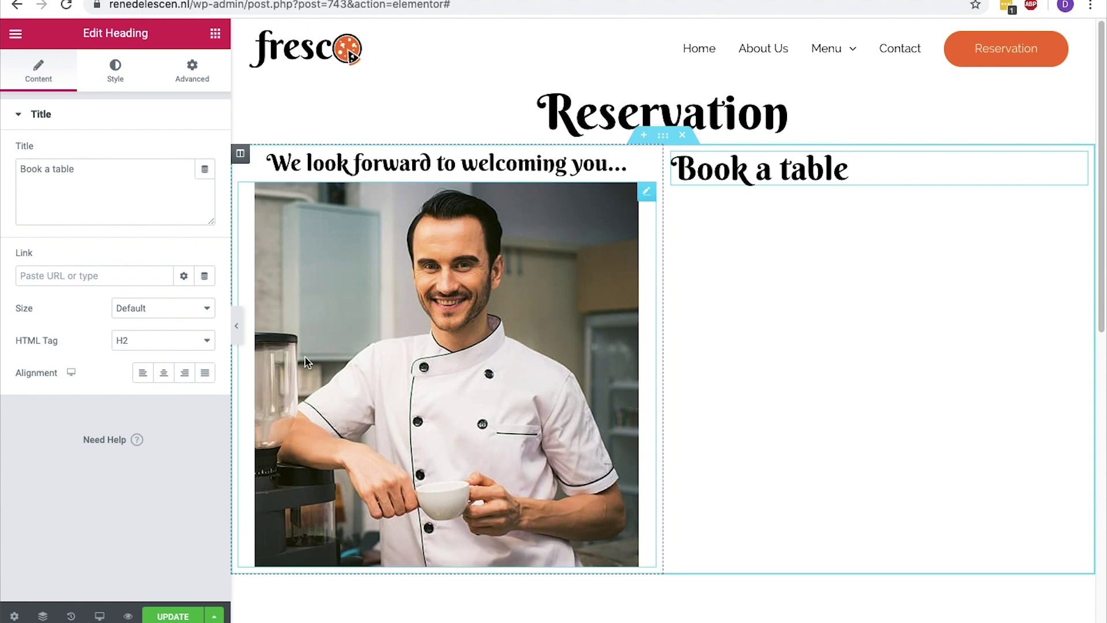
{"action": "left_click", "coordinate": [163, 374]}
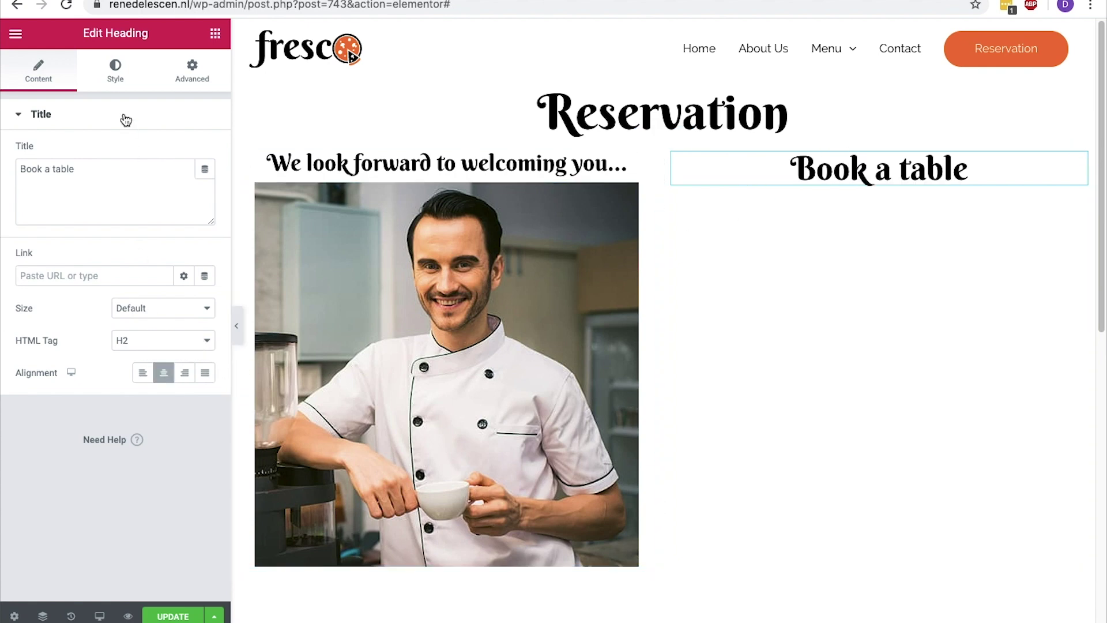
{"action": "left_click", "coordinate": [122, 85]}
{"action": "left_click", "coordinate": [204, 184]}
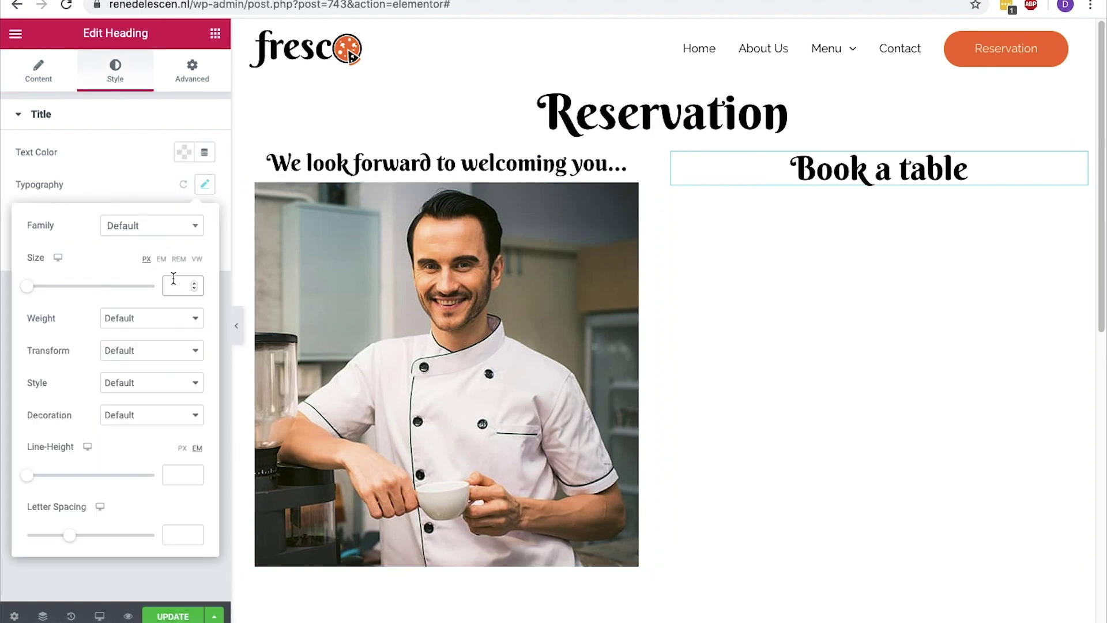
{"action": "type", "text": "30"}
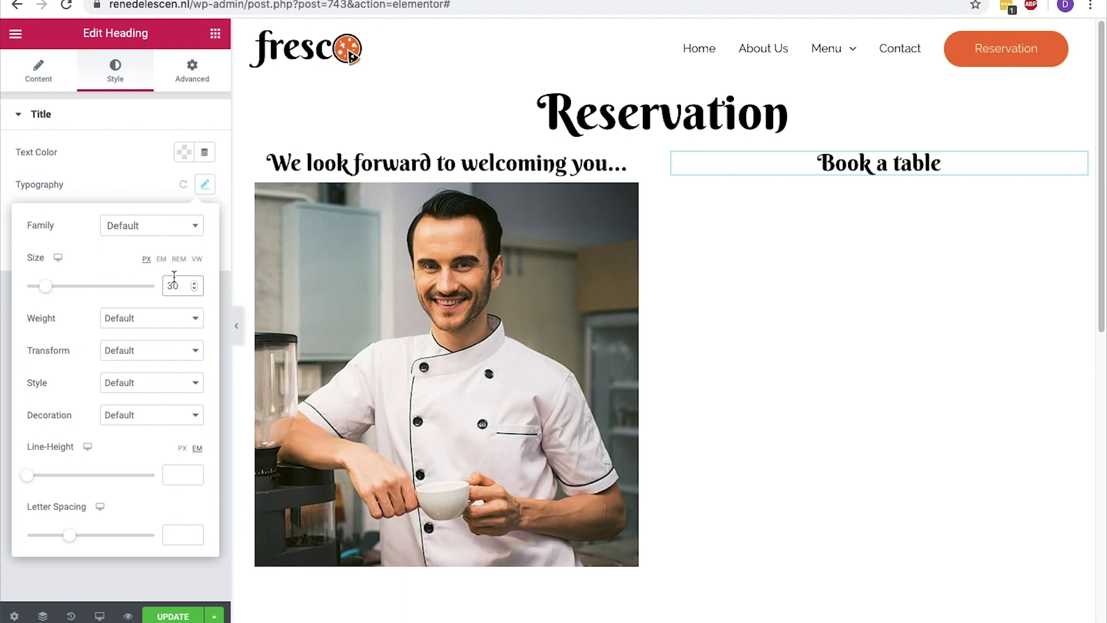
{"action": "left_click", "coordinate": [215, 39]}
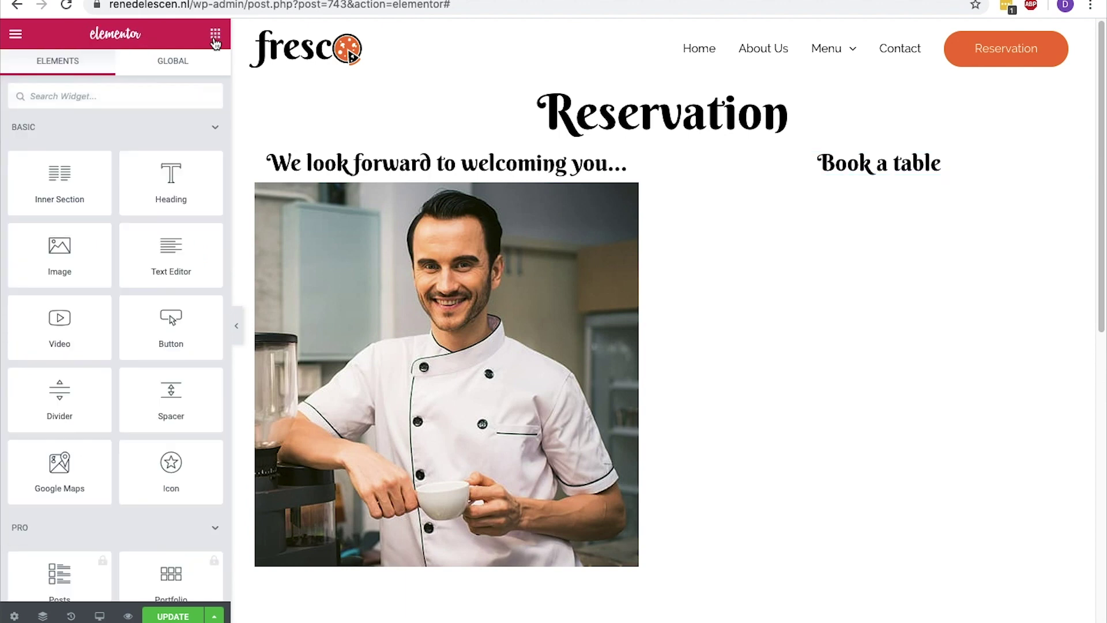
{"action": "type", "text": "shortc"}
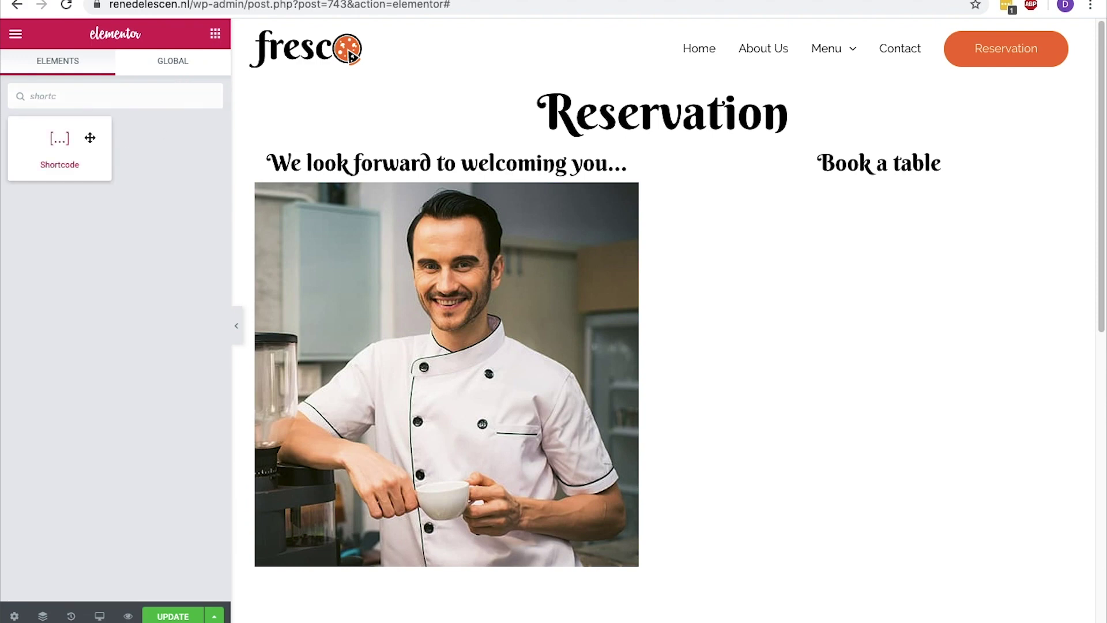
Add a Shortcode widget with [booking] under 'Book a table', update the page, and reload the editor
{"action": "left_click_drag", "start_coordinate": [88, 137], "coordinate": [893, 171]}
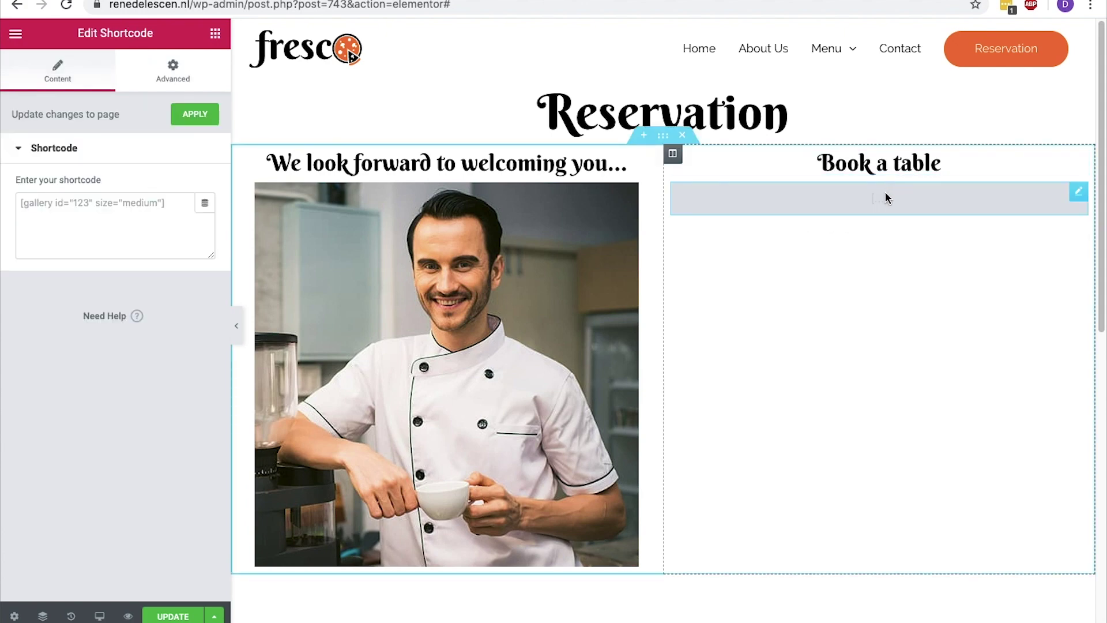
{"action": "left_click", "coordinate": [149, 200]}
{"action": "type", "text": "[booking]"}
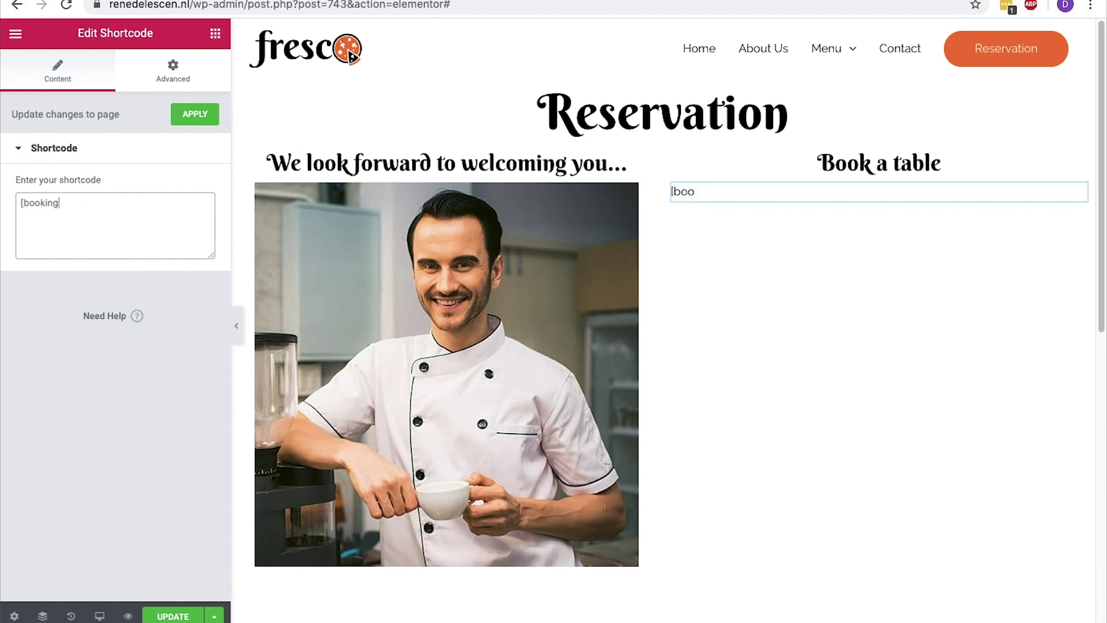
{"action": "left_click", "coordinate": [164, 617]}
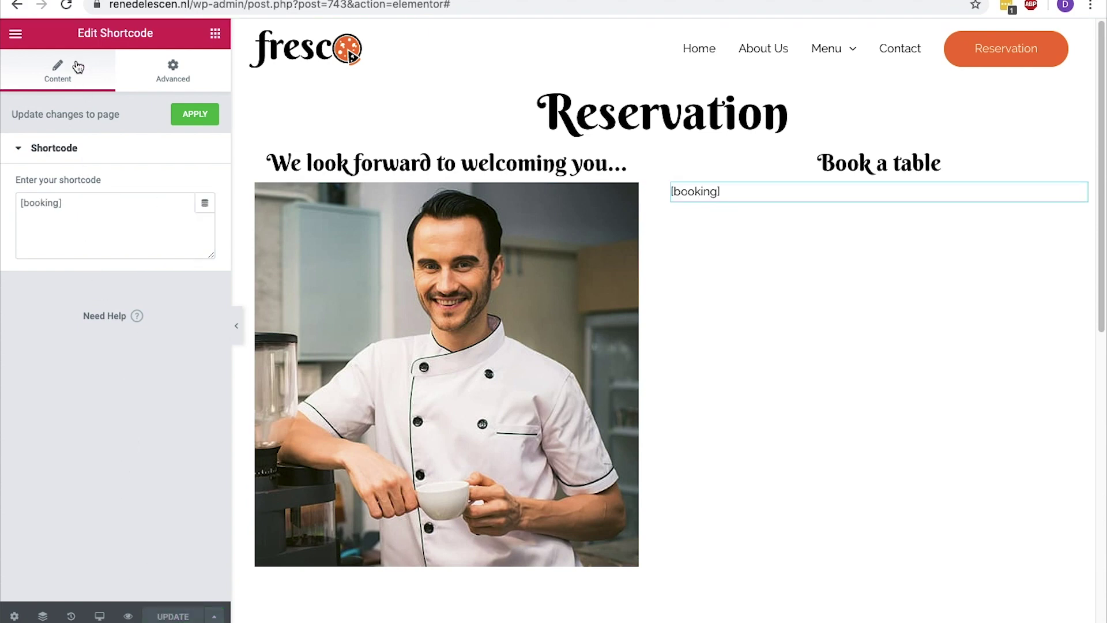
{"action": "left_click", "coordinate": [66, 7]}
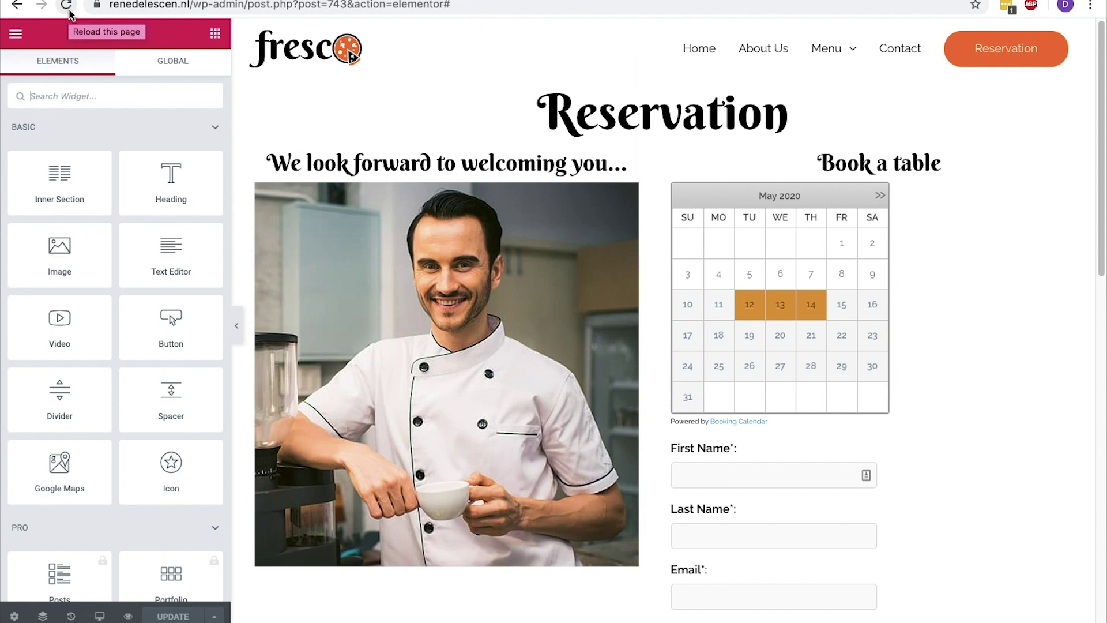
Give the booking block an unlinked left padding of 135 and update the page
{"action": "left_click", "coordinate": [748, 242]}
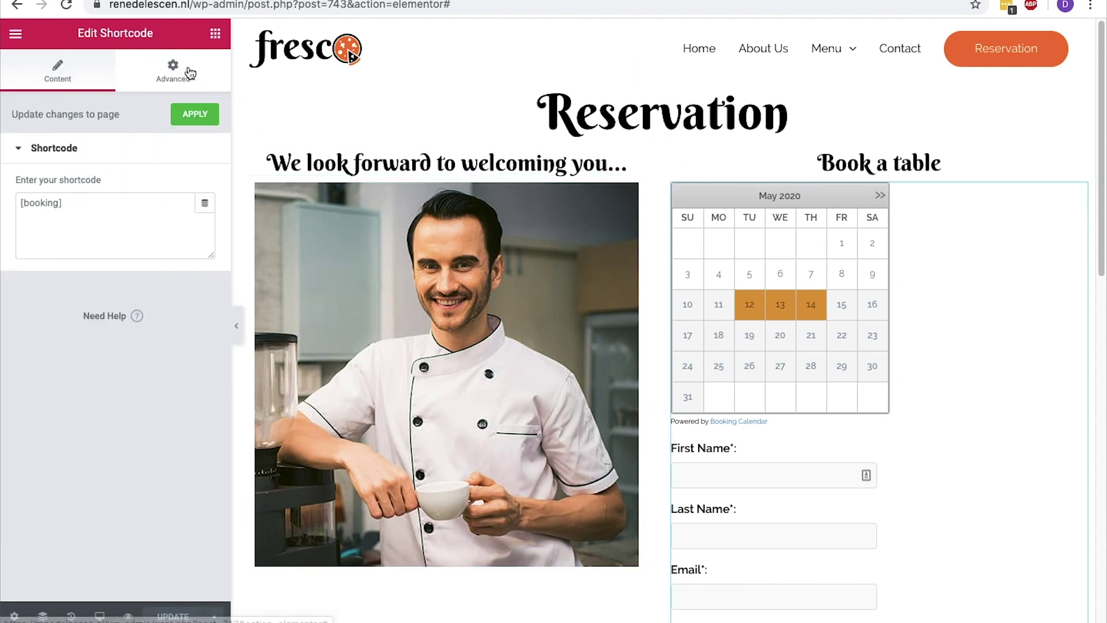
{"action": "left_click", "coordinate": [173, 71]}
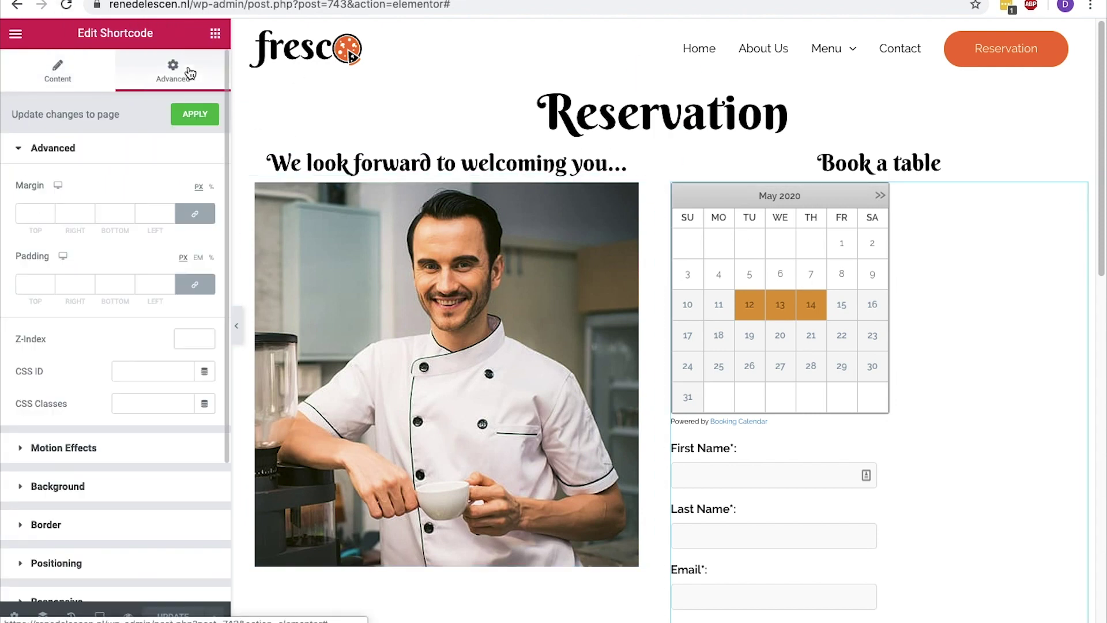
{"action": "left_click", "coordinate": [193, 284]}
{"action": "left_click", "coordinate": [153, 284]}
{"action": "type", "text": "200"}
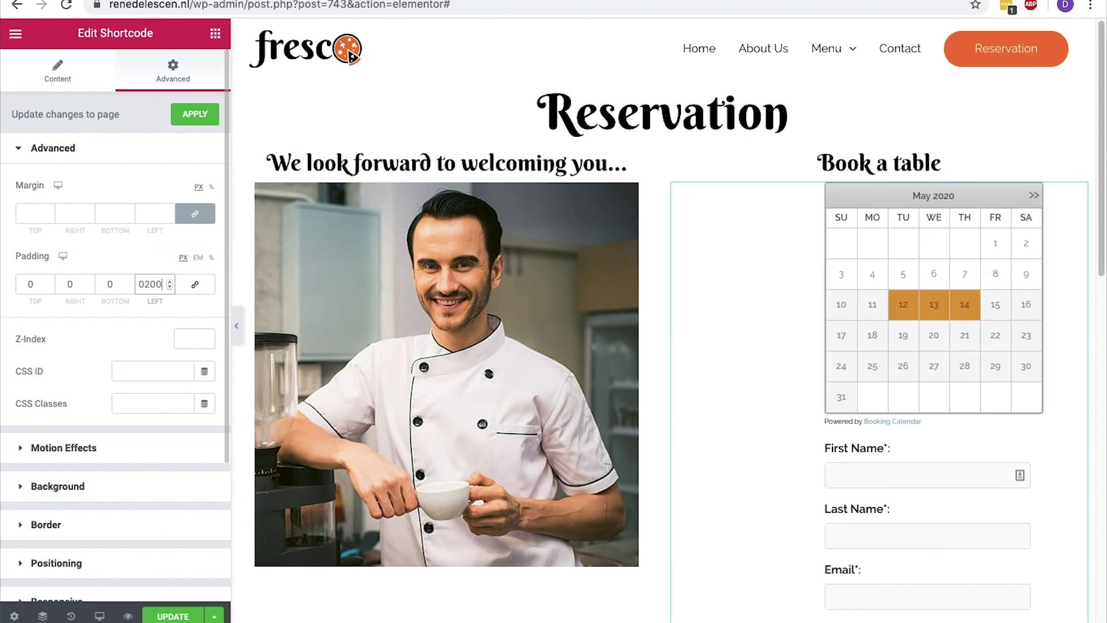
{"action": "key", "text": "BackSpace"}
{"action": "key", "text": "BackSpace"}
{"action": "key", "text": "BackSpace"}
{"action": "type", "text": "200"}
{"action": "key", "text": "super+a"}
{"action": "type", "text": "150"}
{"action": "key", "text": "super+a"}
{"action": "type", "text": "100"}
{"action": "key", "text": "super+a"}
{"action": "type", "text": "120"}
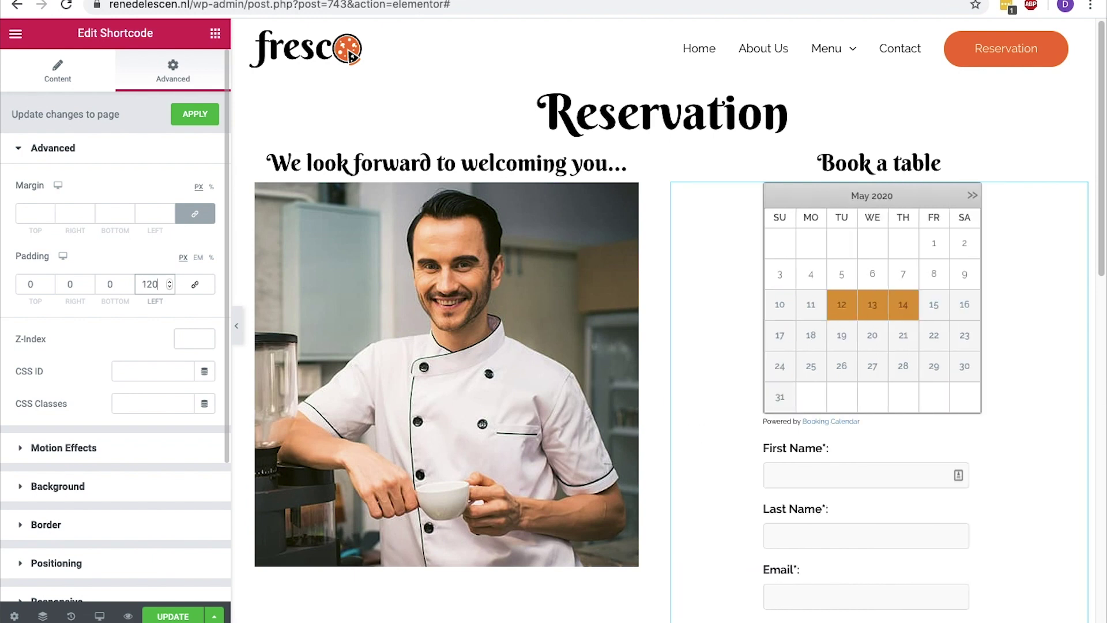
{"action": "key", "text": "super+a"}
{"action": "type", "text": "130"}
{"action": "key", "text": "BackSpace"}
{"action": "type", "text": "5"}
{"action": "left_click", "coordinate": [171, 615]}
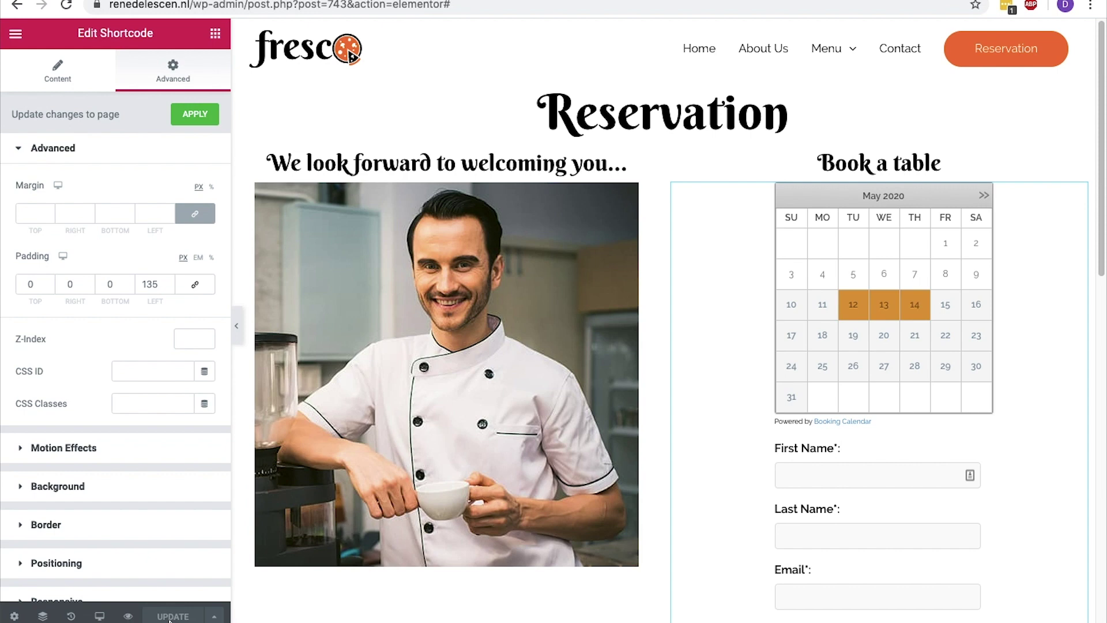
Exit Elementor to the WordPress editor for the Reservation page
{"action": "left_click", "coordinate": [18, 35]}
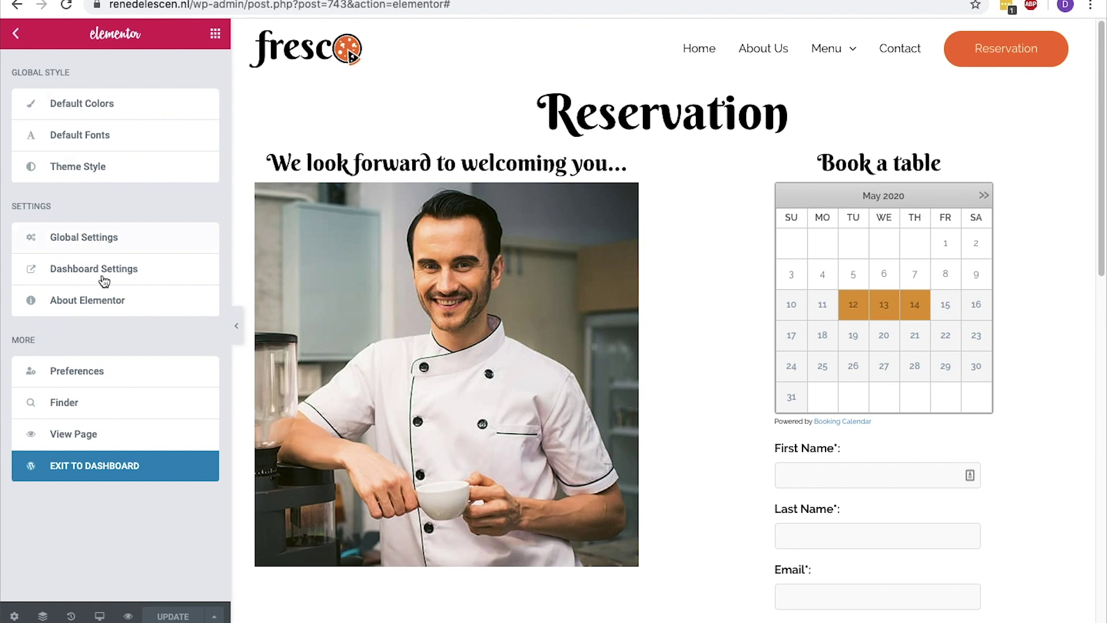
{"action": "left_click", "coordinate": [113, 465]}
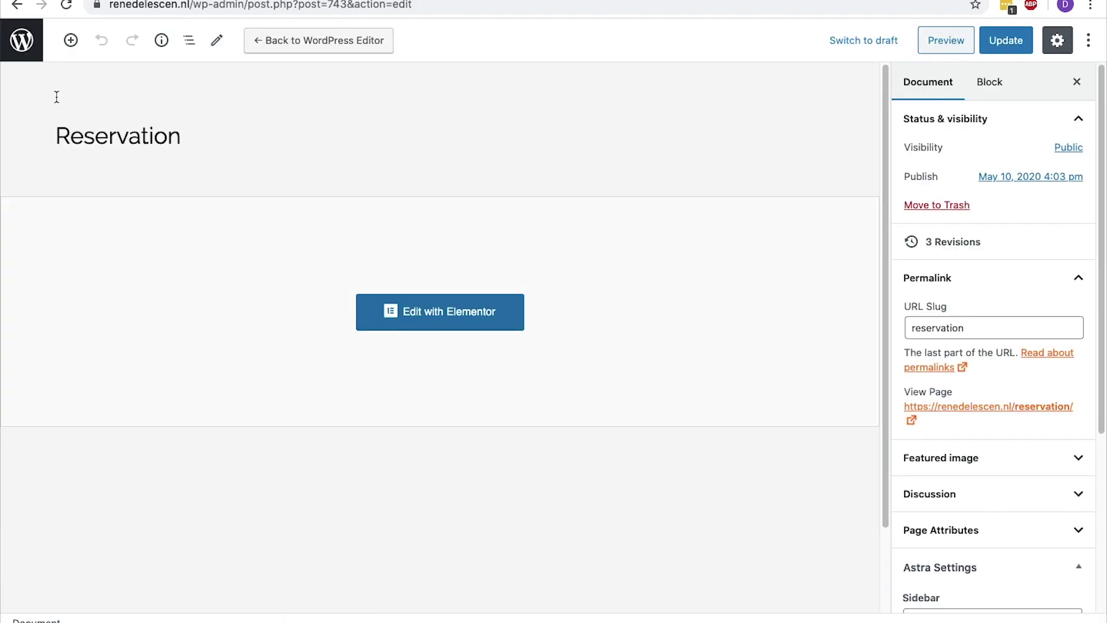
Delete the pending May 12–14, 2020 sample booking from Booking > Bookings
{"action": "left_click", "coordinate": [26, 49]}
{"action": "mouse_move", "coordinate": [45, 104]}
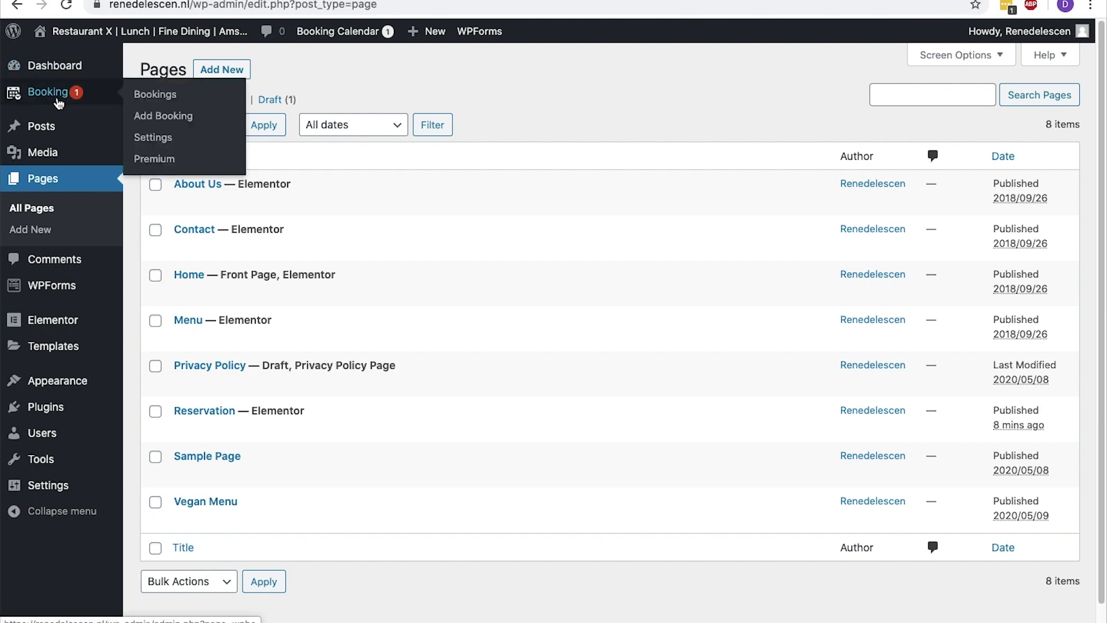
{"action": "left_click", "coordinate": [146, 99]}
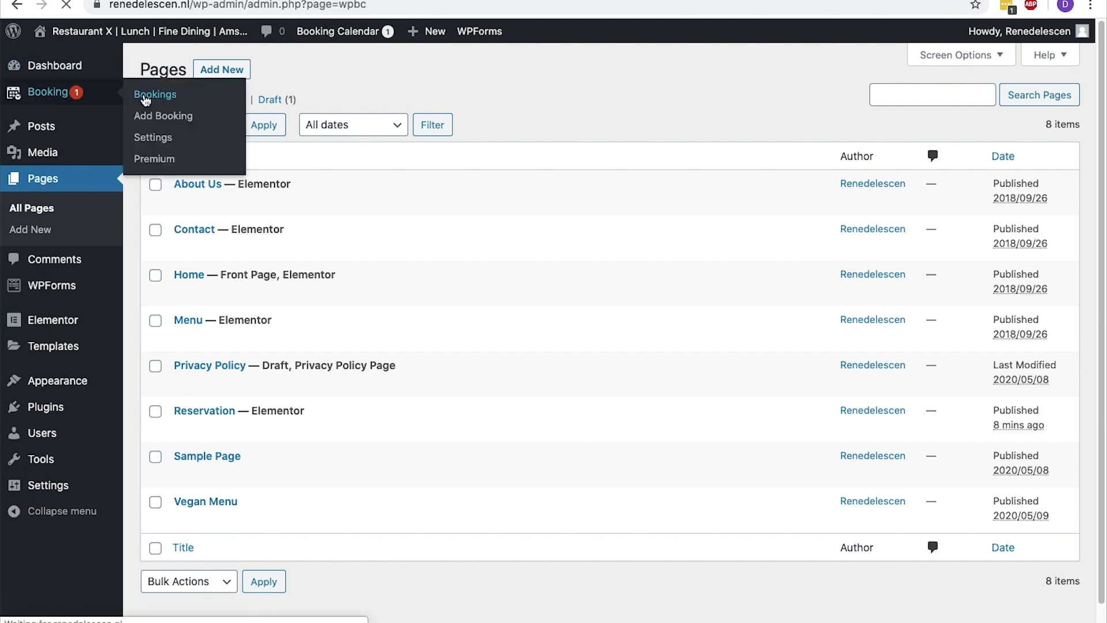
{"action": "scroll", "coordinate": [146, 101], "scroll_direction": "down", "scroll_amount": 5}
{"action": "scroll", "coordinate": [146, 100], "scroll_direction": "down", "scroll_amount": 1}
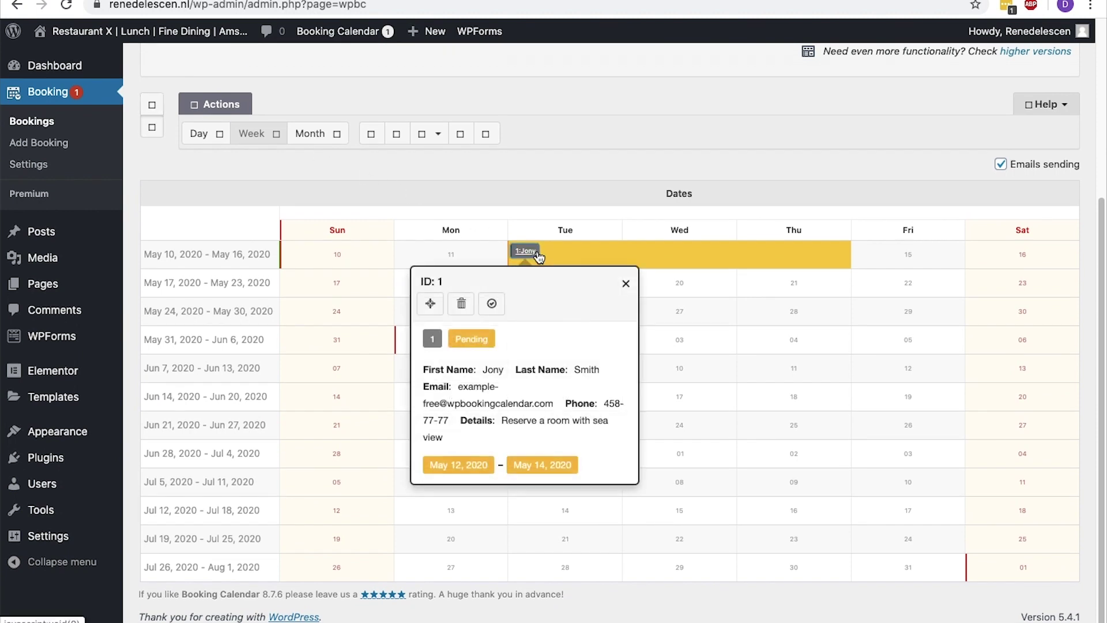
{"action": "left_click", "coordinate": [467, 305]}
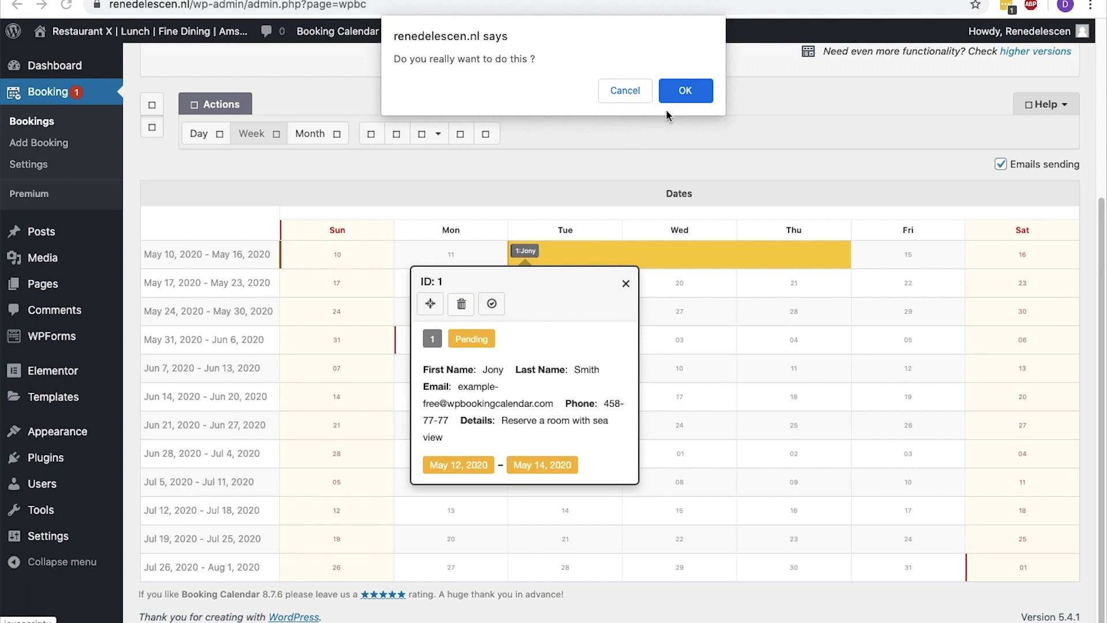
{"action": "left_click", "coordinate": [685, 94]}
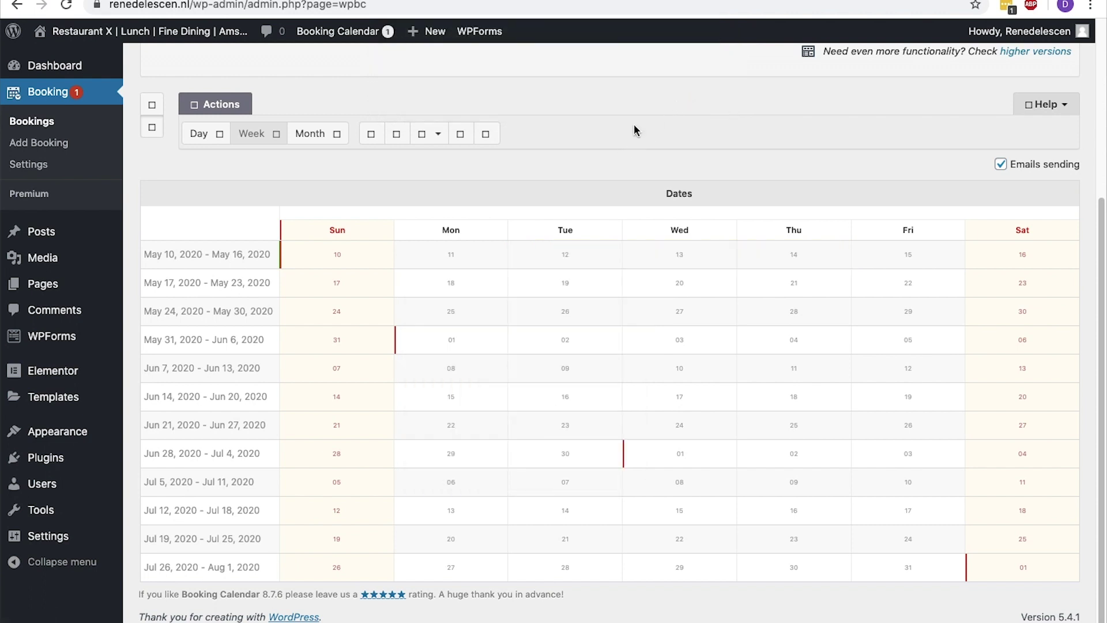
{"action": "left_click", "coordinate": [50, 167]}
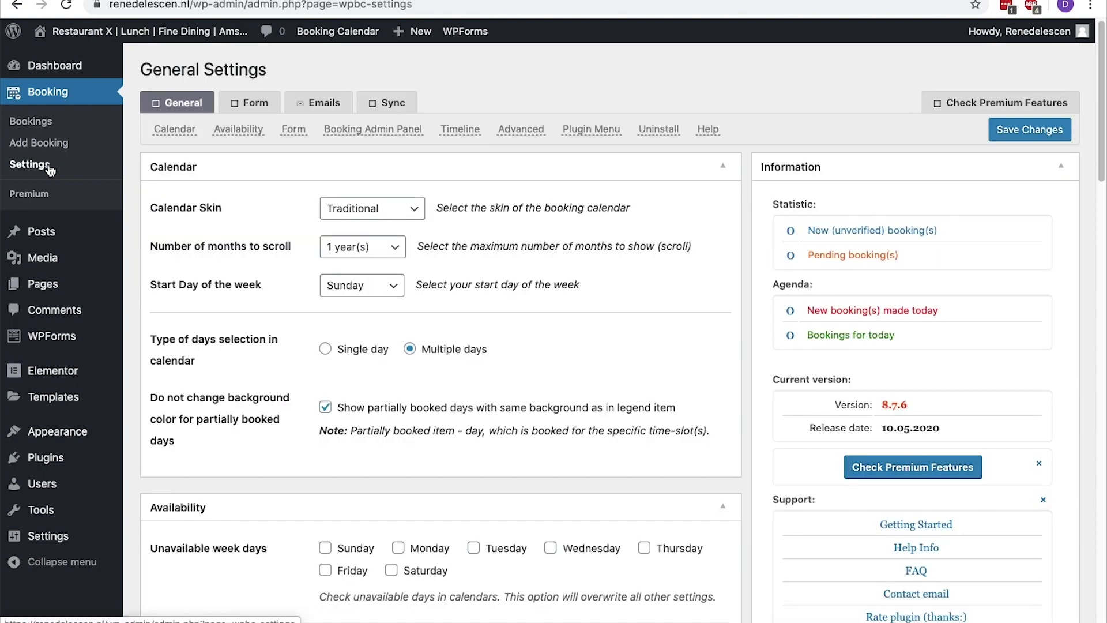
Review the calendar skin, scrollable months and start day, keeping Sunday as the first day
{"action": "left_click", "coordinate": [179, 103]}
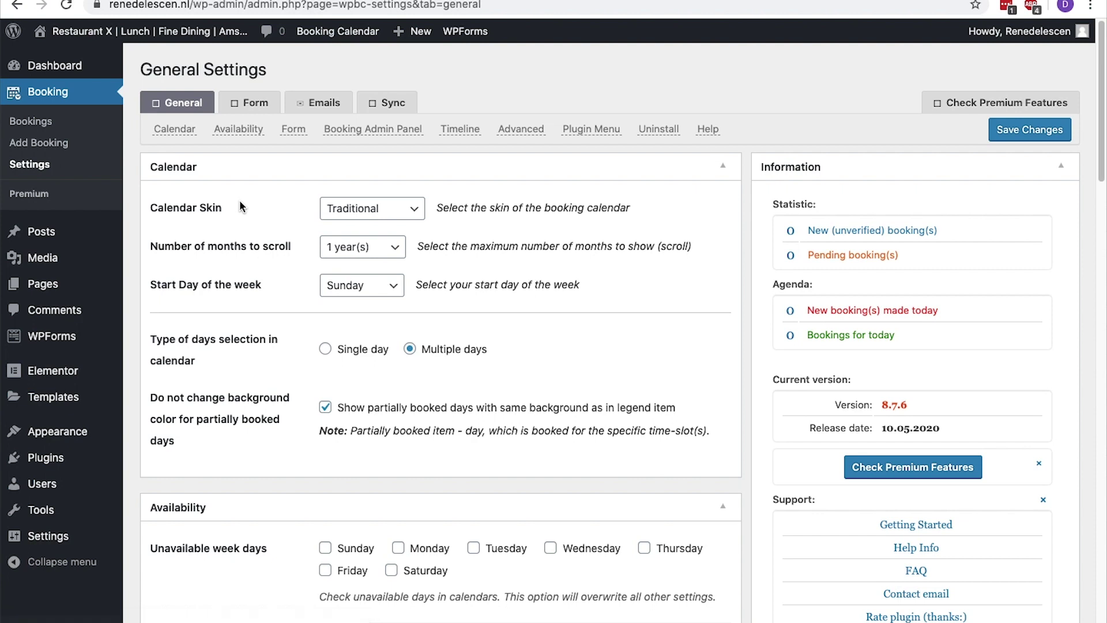
{"action": "left_click", "coordinate": [357, 210]}
{"action": "left_click", "coordinate": [360, 210]}
{"action": "left_click", "coordinate": [374, 255]}
{"action": "left_click", "coordinate": [373, 255]}
{"action": "left_click", "coordinate": [391, 289]}
{"action": "left_click", "coordinate": [392, 291]}
{"action": "scroll", "coordinate": [391, 291], "scroll_direction": "down", "scroll_amount": 3}
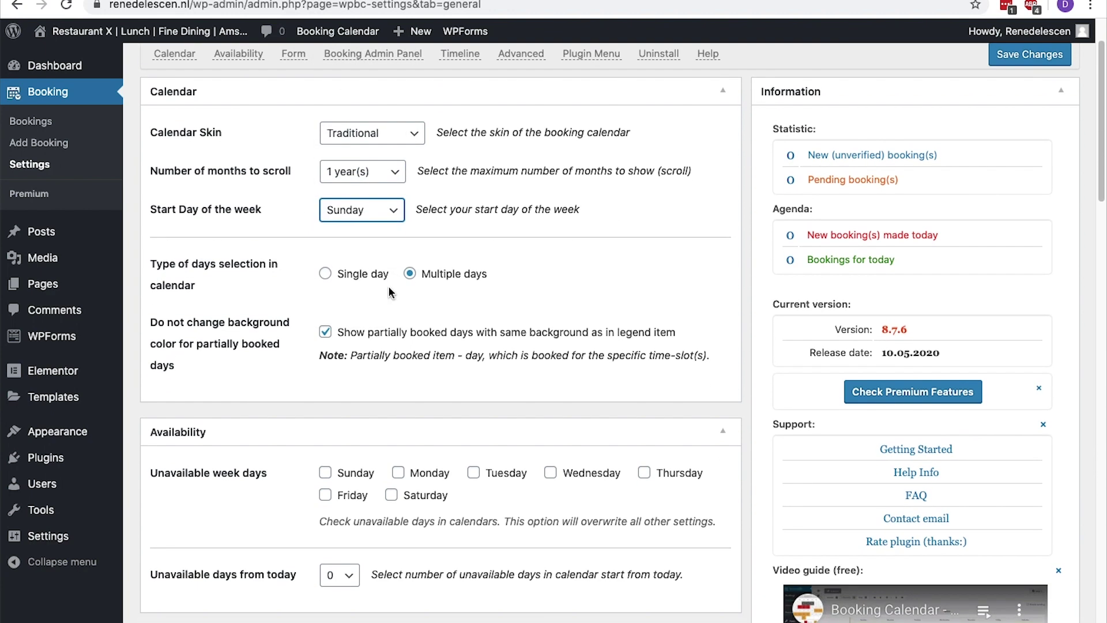
Allow only single-day selection and mark Sunday as an unavailable week day
{"action": "left_click", "coordinate": [326, 274]}
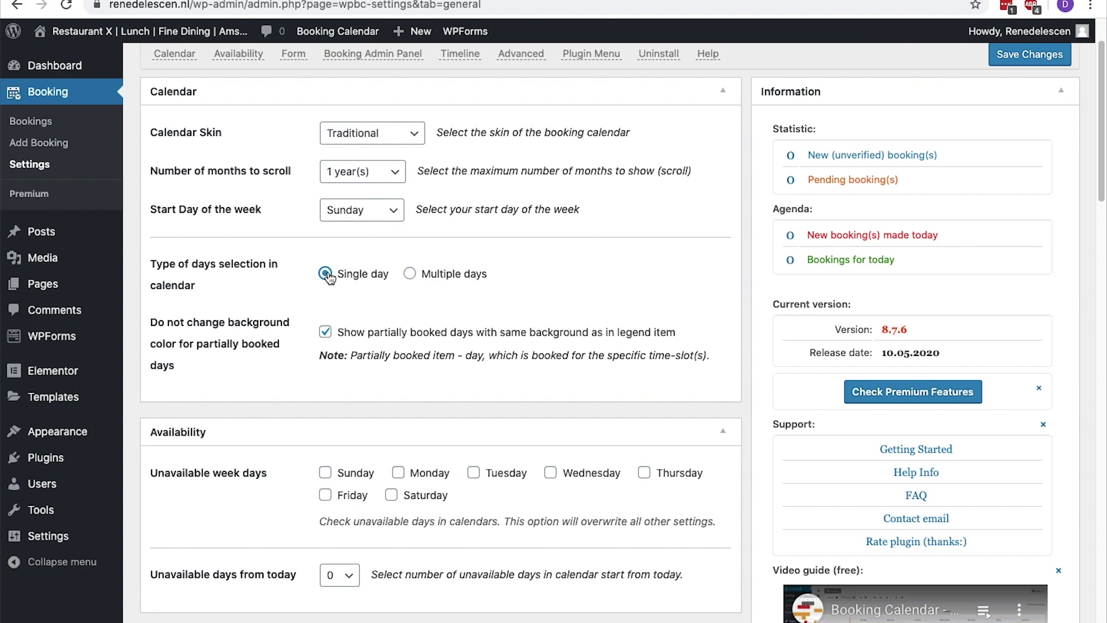
{"action": "scroll", "coordinate": [328, 277], "scroll_direction": "down", "scroll_amount": 5}
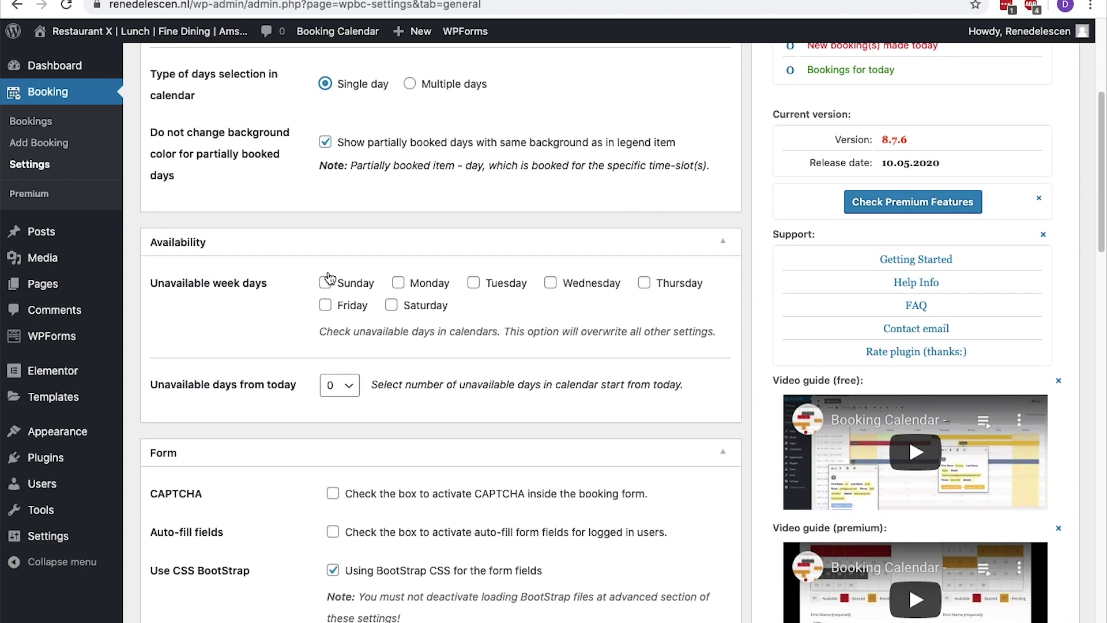
{"action": "scroll", "coordinate": [329, 278], "scroll_direction": "down", "scroll_amount": 1}
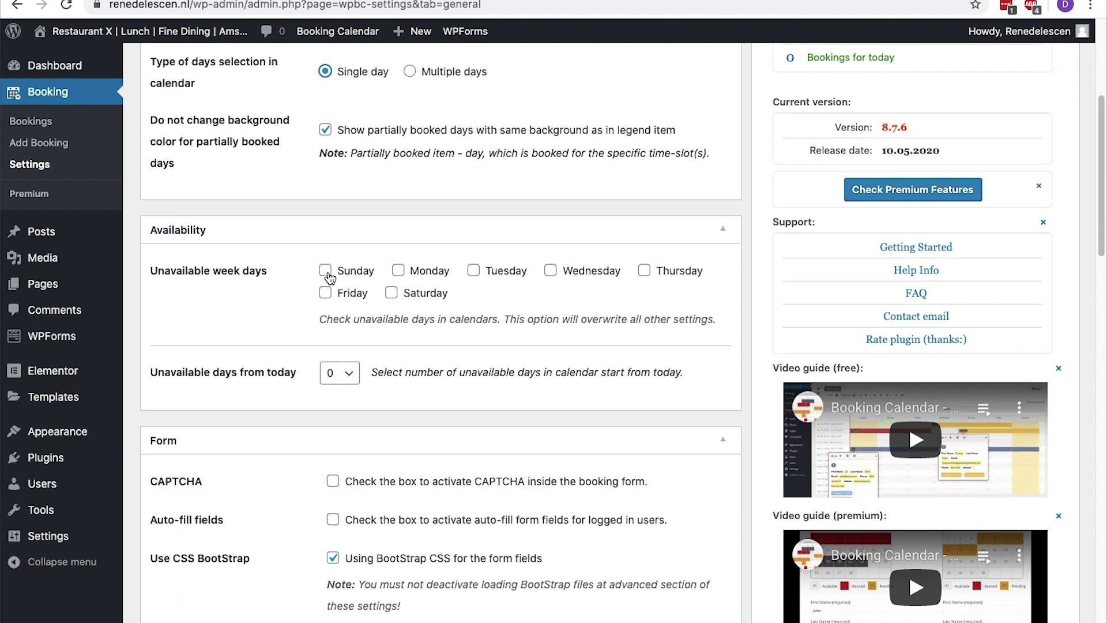
{"action": "left_click", "coordinate": [326, 273]}
Reword the thank-you message to 'Thank you for your online reservation. We will send confirmation as soon as possible.'
{"action": "scroll", "coordinate": [329, 278], "scroll_direction": "down", "scroll_amount": 5}
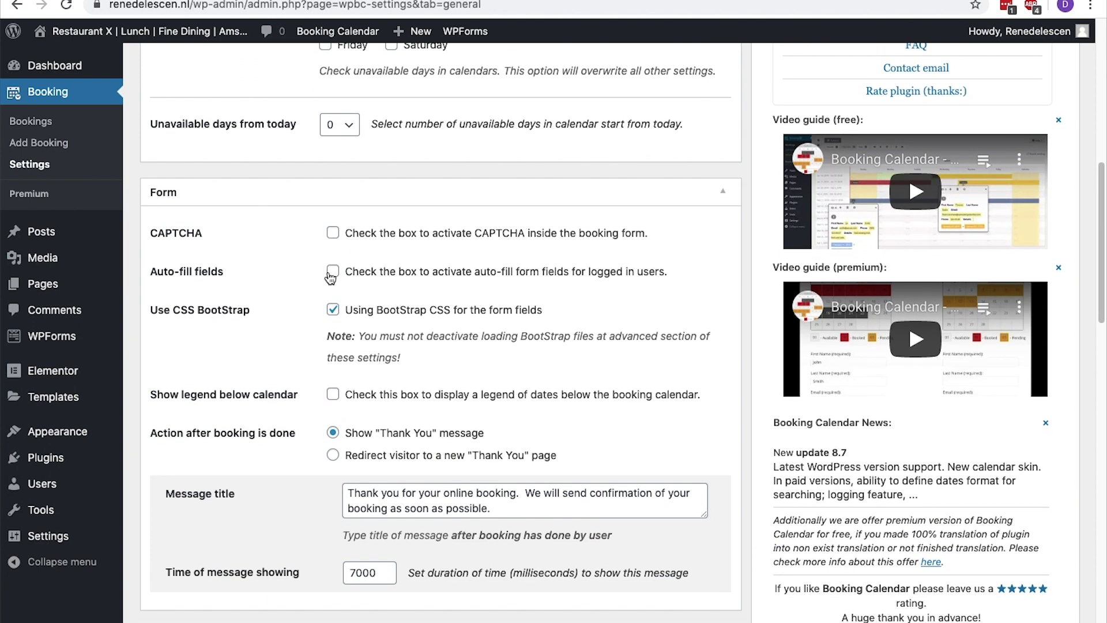
{"action": "scroll", "coordinate": [330, 277], "scroll_direction": "down", "scroll_amount": 4}
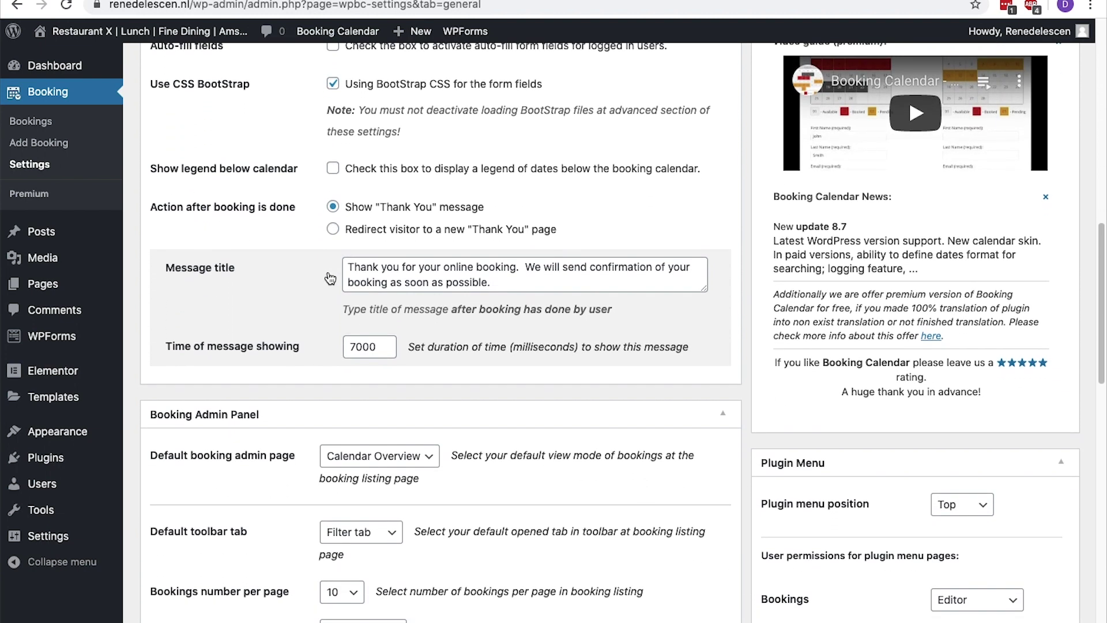
{"action": "left_click", "coordinate": [519, 267]}
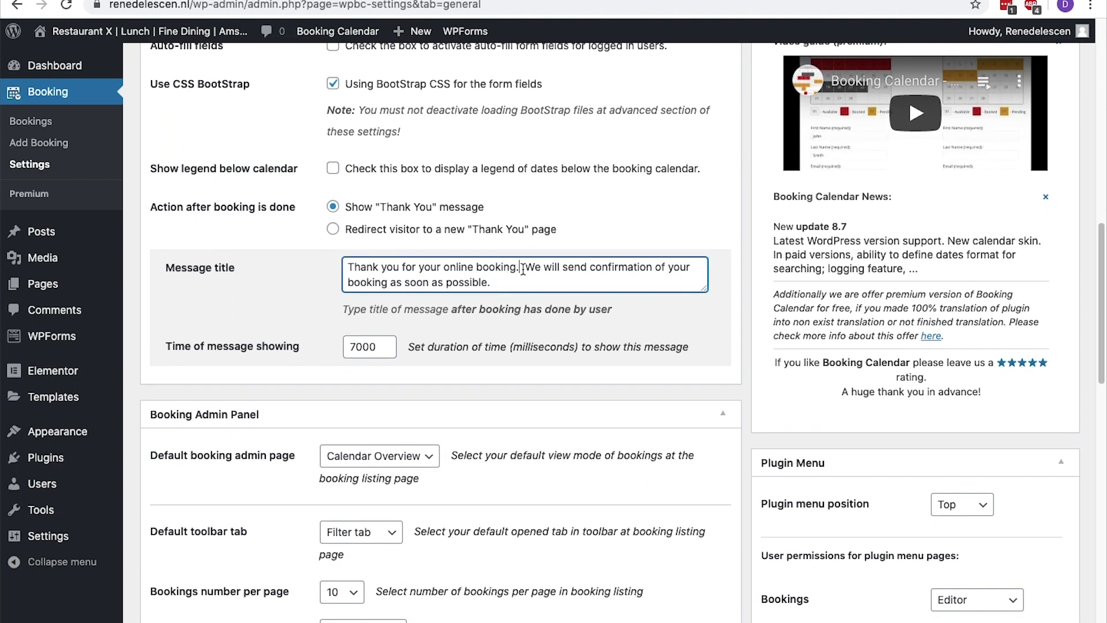
{"action": "key", "text": "Left"}
{"action": "key", "text": "alt+shift+Left"}
{"action": "type", "text": "reservation"}
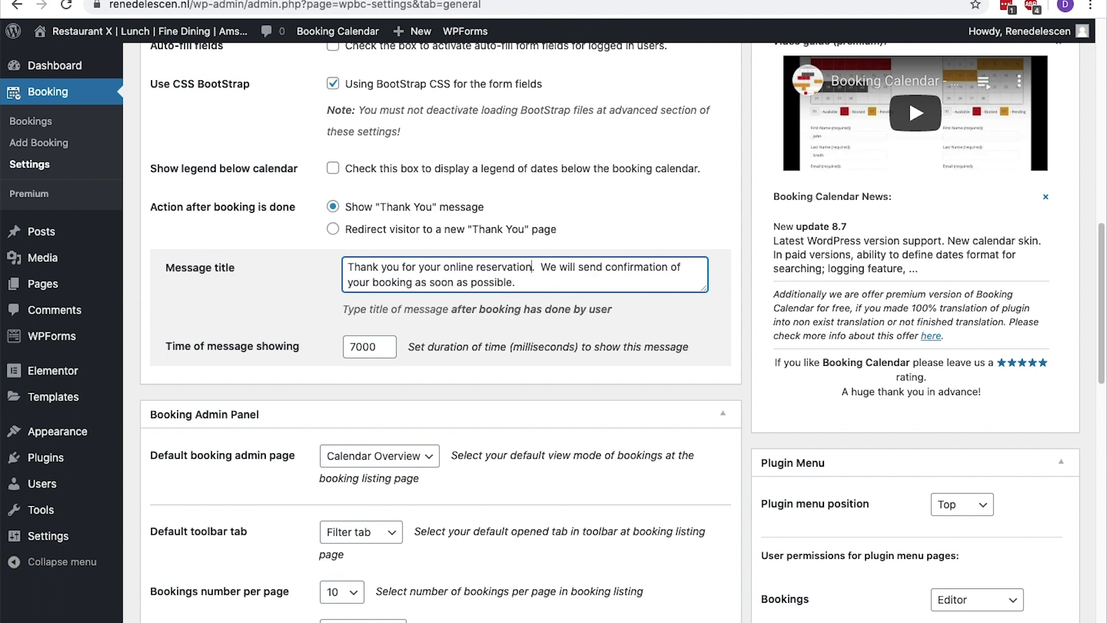
{"action": "left_click_drag", "start_coordinate": [671, 267], "coordinate": [415, 282]}
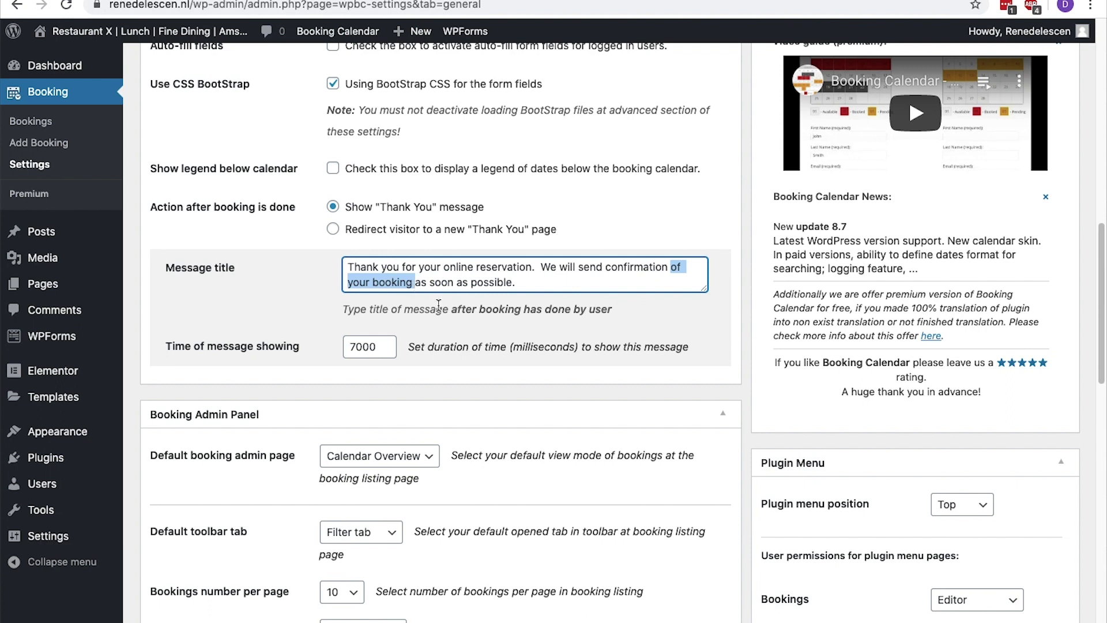
{"action": "key", "text": "BackSpace"}
{"action": "left_click_drag", "start_coordinate": [381, 345], "coordinate": [344, 351]}
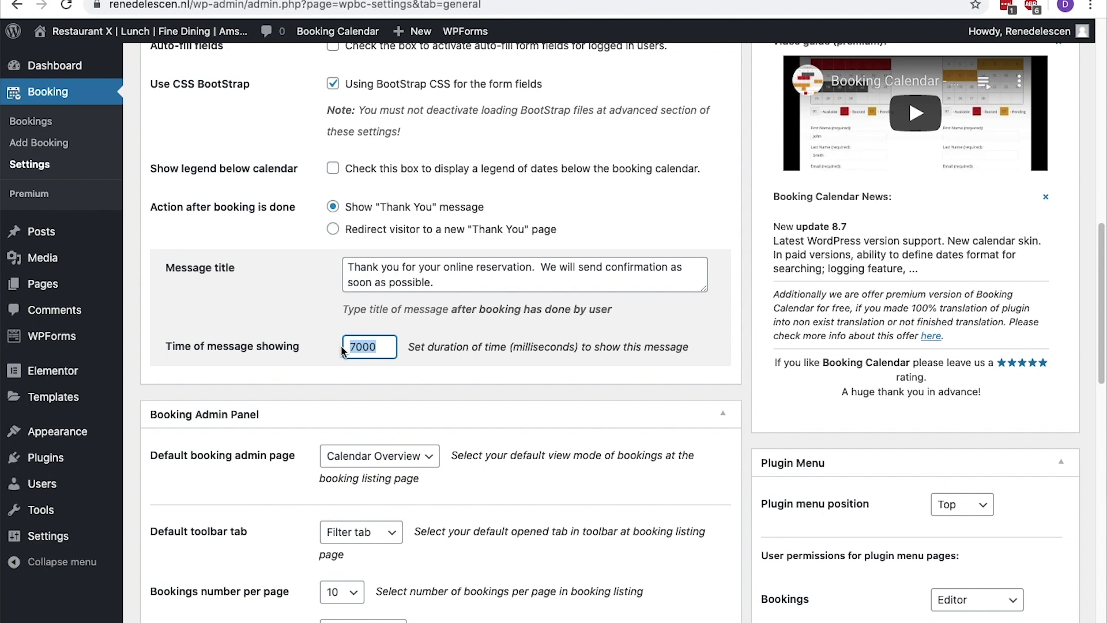
Enable 'Checking to prevent double booking', accept its warning, and reveal the powered-by notice settings
{"action": "scroll", "coordinate": [342, 350], "scroll_direction": "down", "scroll_amount": 5}
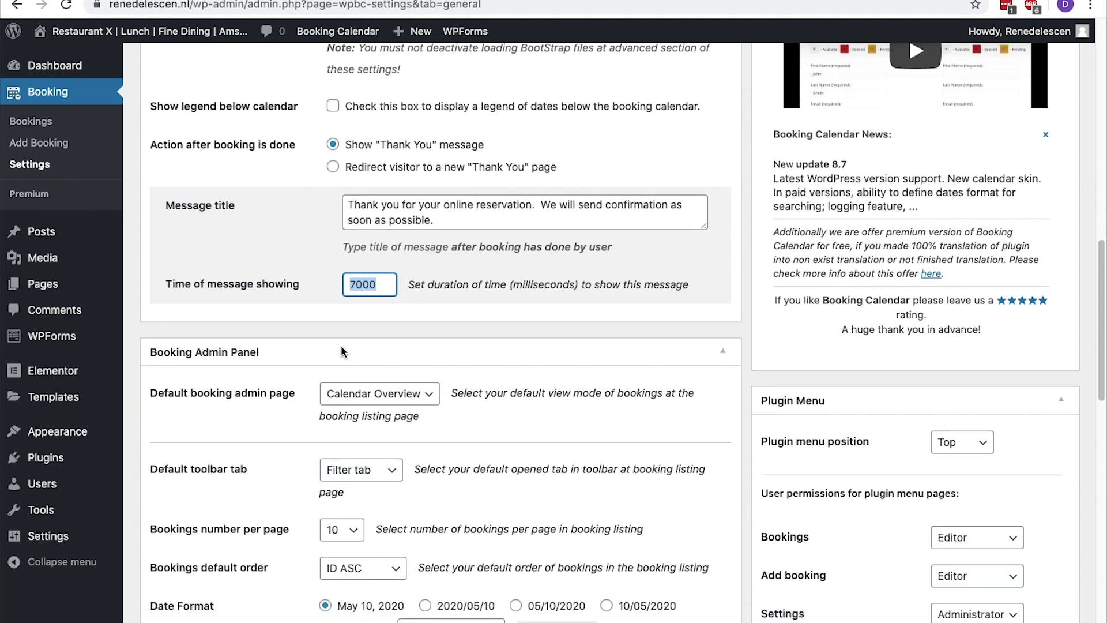
{"action": "scroll", "coordinate": [341, 344], "scroll_direction": "down", "scroll_amount": 3}
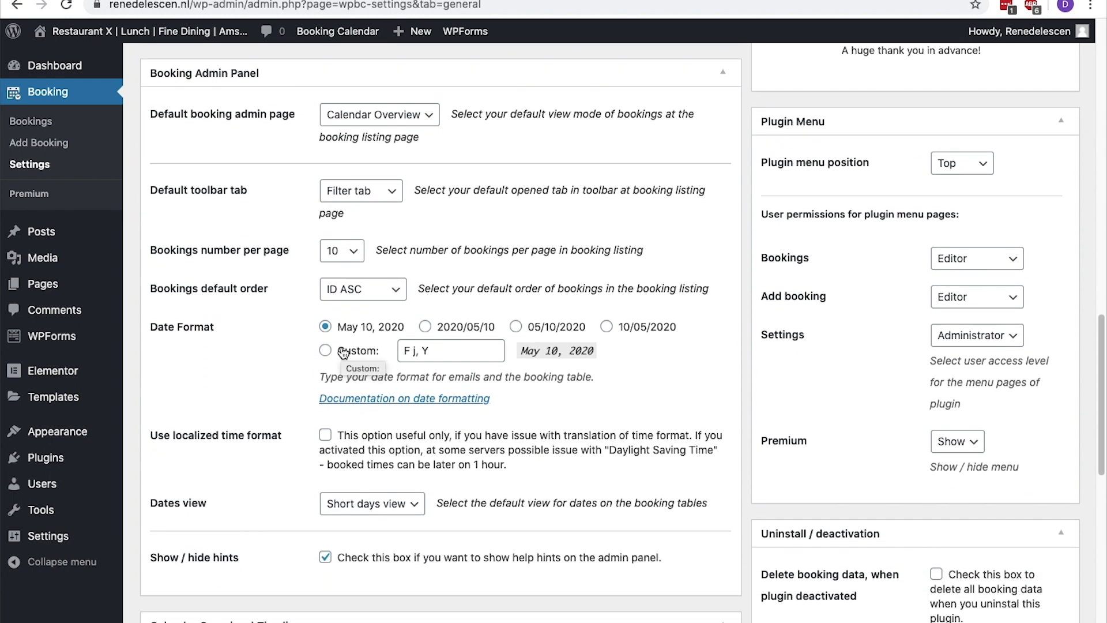
{"action": "scroll", "coordinate": [343, 353], "scroll_direction": "down", "scroll_amount": 3}
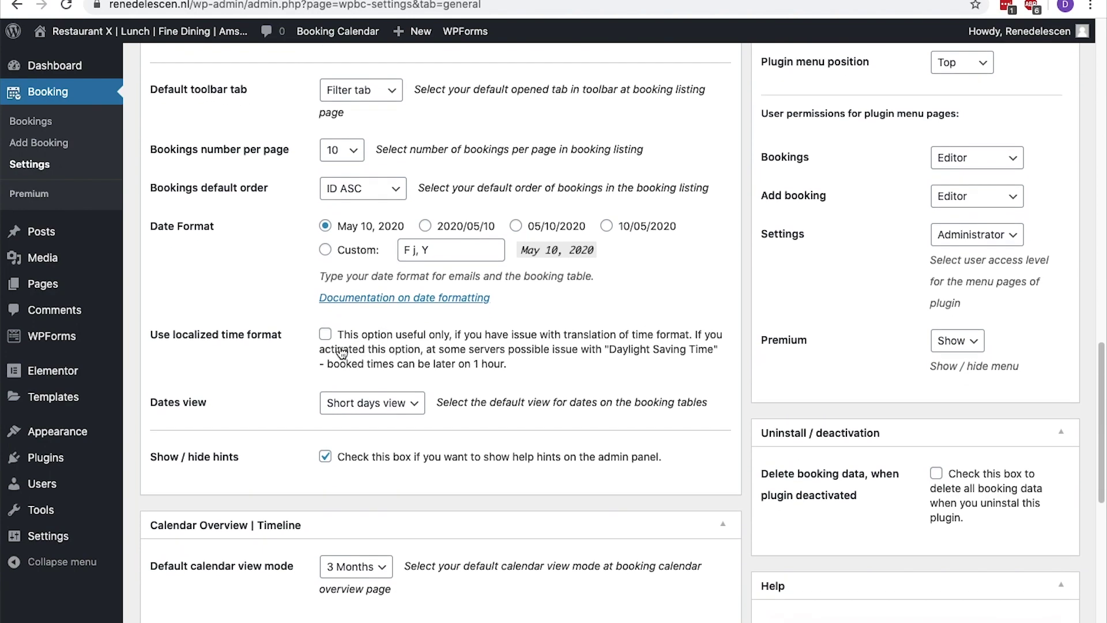
{"action": "scroll", "coordinate": [342, 353], "scroll_direction": "down", "scroll_amount": 3}
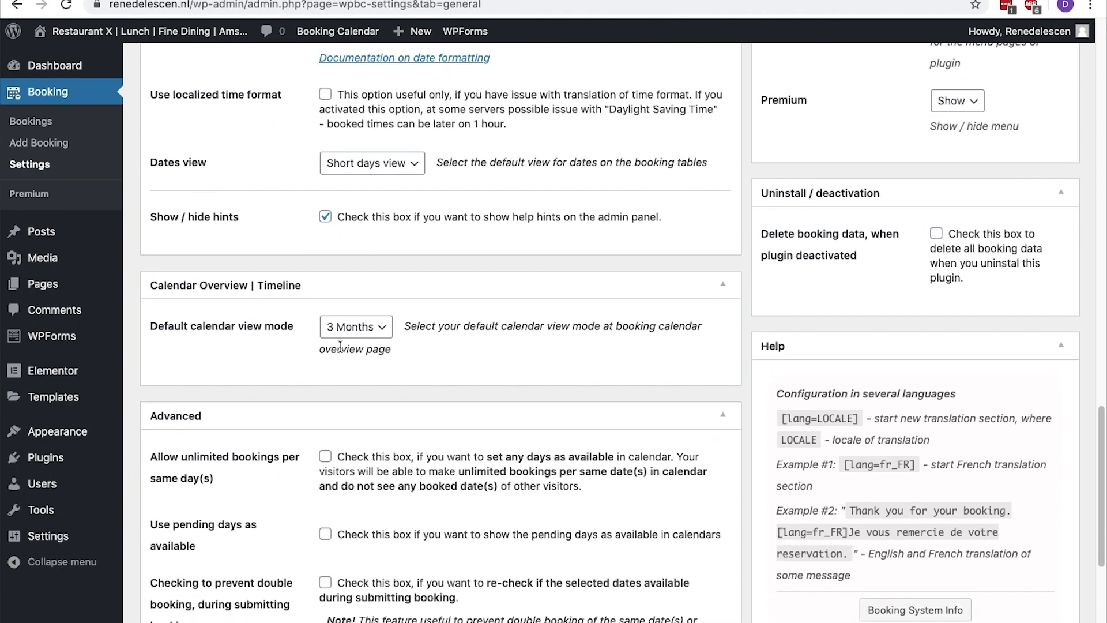
{"action": "scroll", "coordinate": [340, 346], "scroll_direction": "down", "scroll_amount": 3}
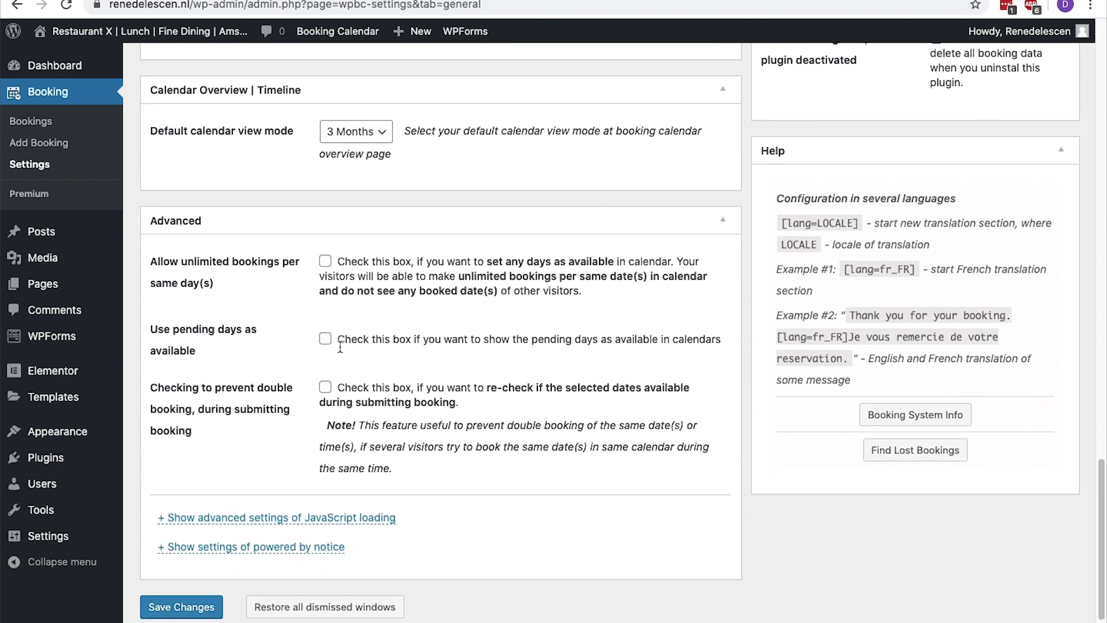
{"action": "scroll", "coordinate": [340, 347], "scroll_direction": "down", "scroll_amount": 1}
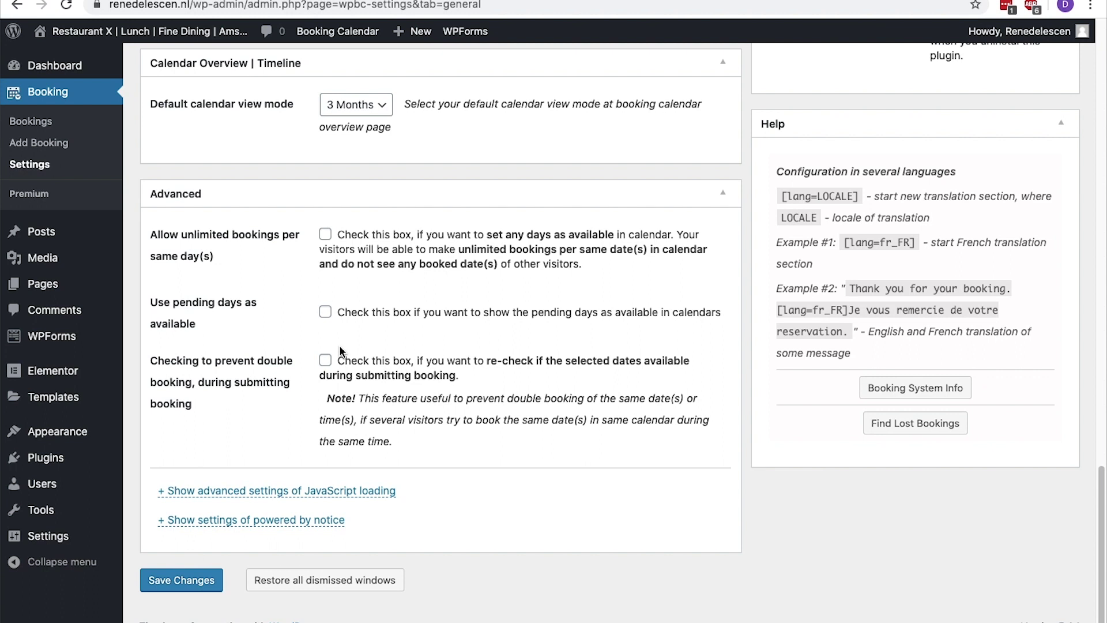
{"action": "left_click", "coordinate": [326, 360]}
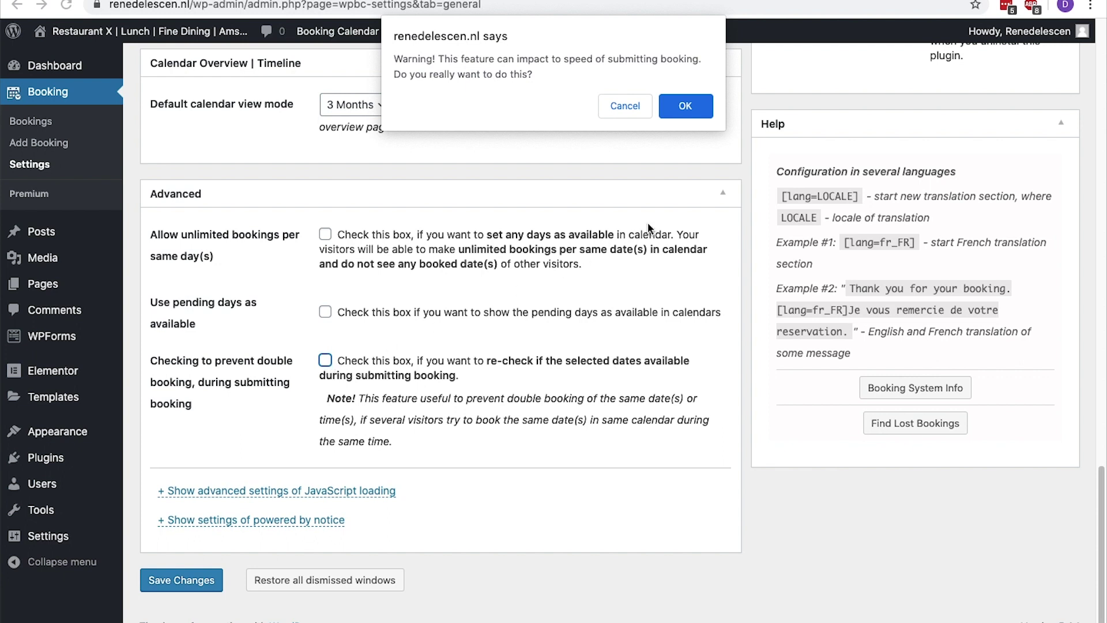
{"action": "left_click", "coordinate": [679, 112]}
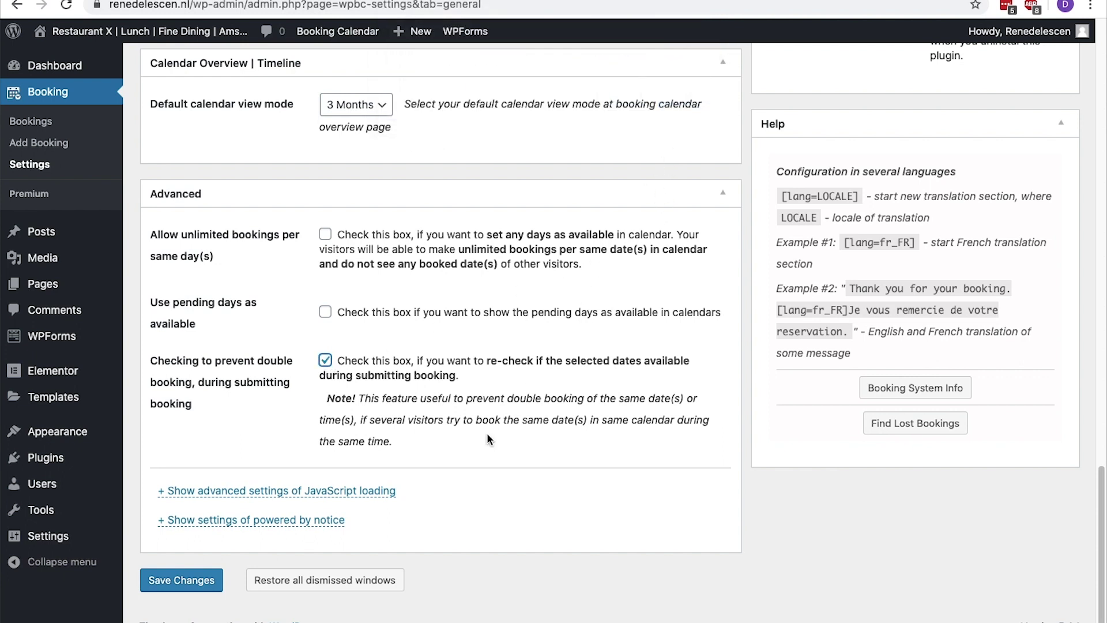
{"action": "left_click", "coordinate": [335, 519]}
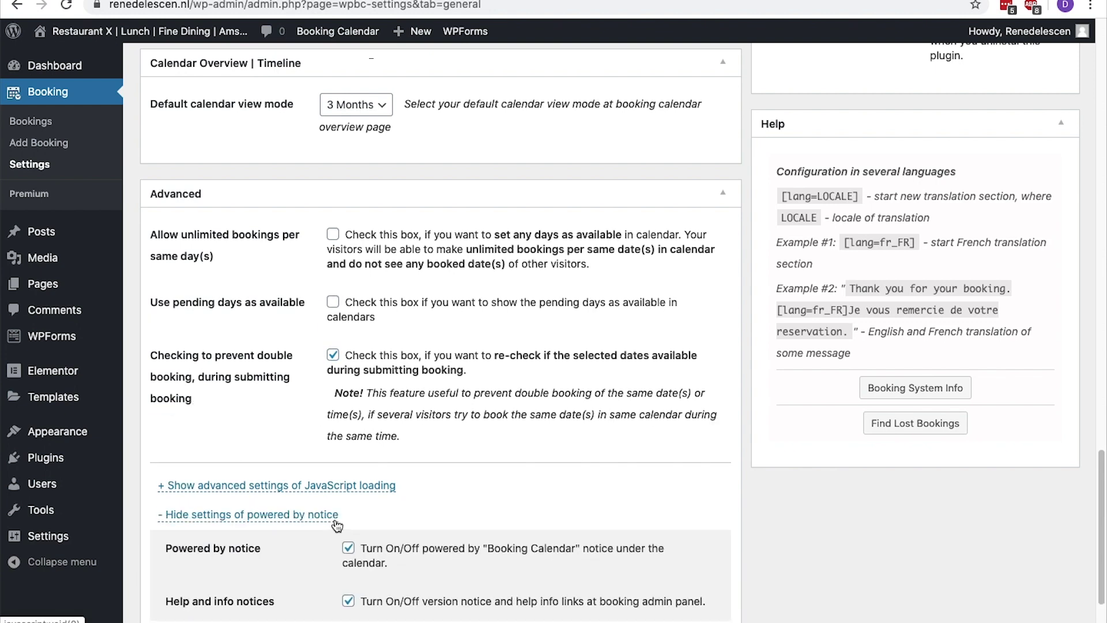
{"action": "scroll", "coordinate": [336, 525], "scroll_direction": "down", "scroll_amount": 3}
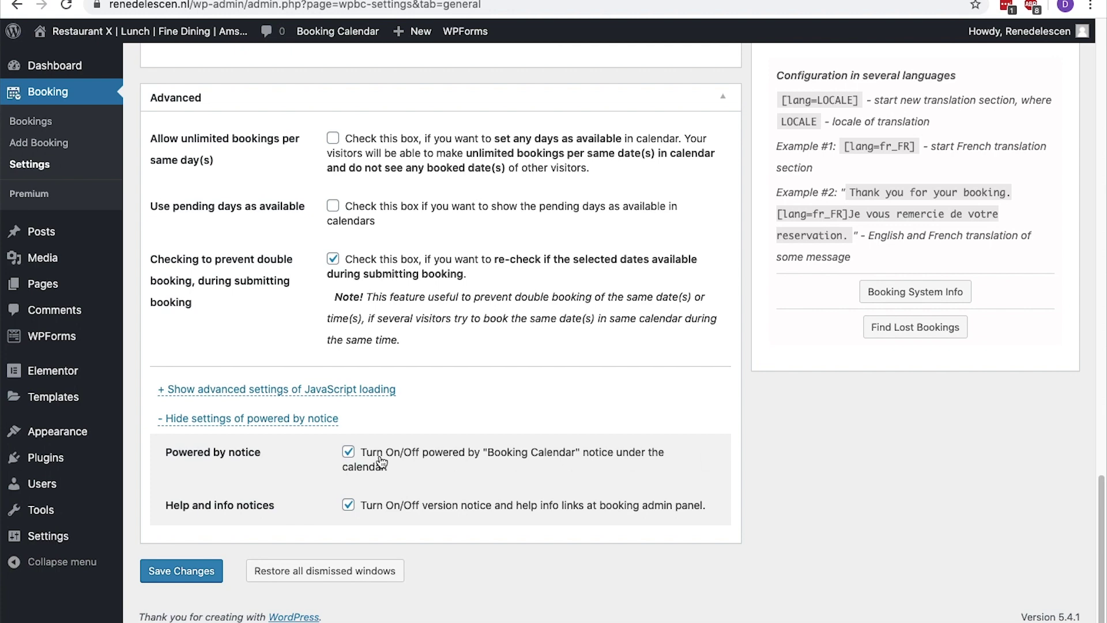
Untick the Powered by notice and save the booking settings
{"action": "left_click", "coordinate": [348, 453]}
{"action": "left_click", "coordinate": [181, 568]}
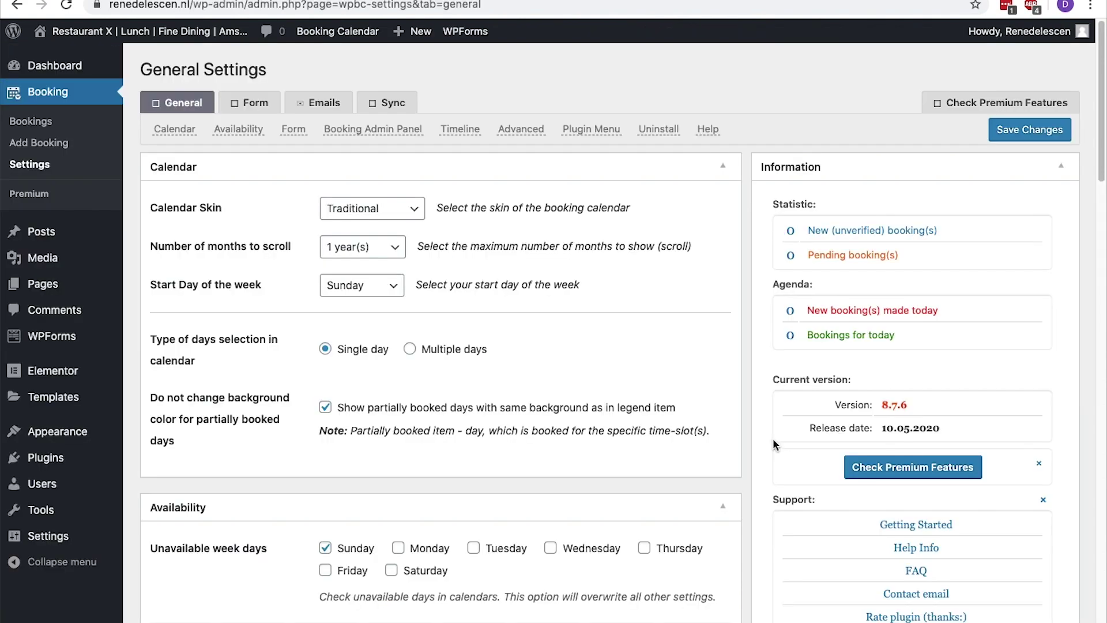
{"action": "left_click", "coordinate": [267, 108]}
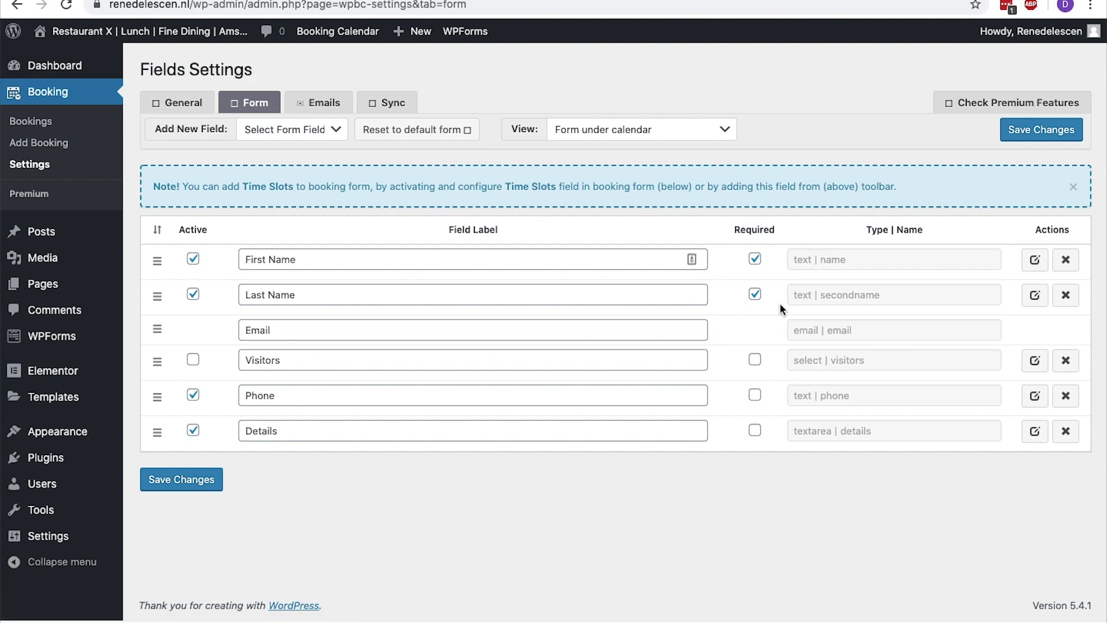
Remove the Last Name field and relabel First Name to 'Full Name' and Visitors to 'Guests'
{"action": "left_click", "coordinate": [1067, 300]}
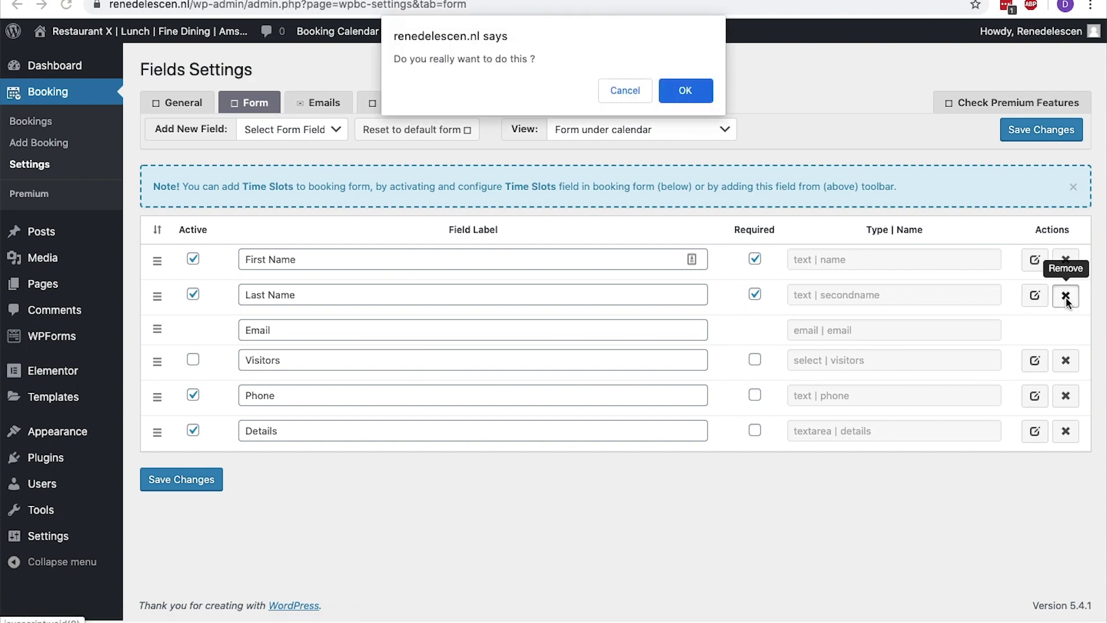
{"action": "left_click", "coordinate": [695, 92]}
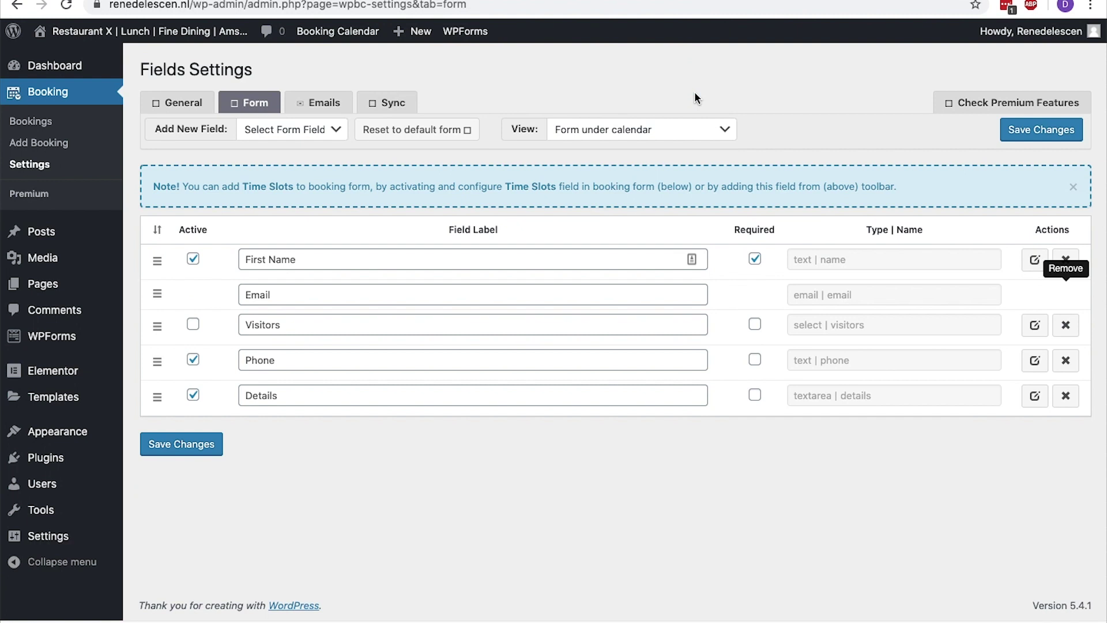
{"action": "left_click", "coordinate": [403, 260]}
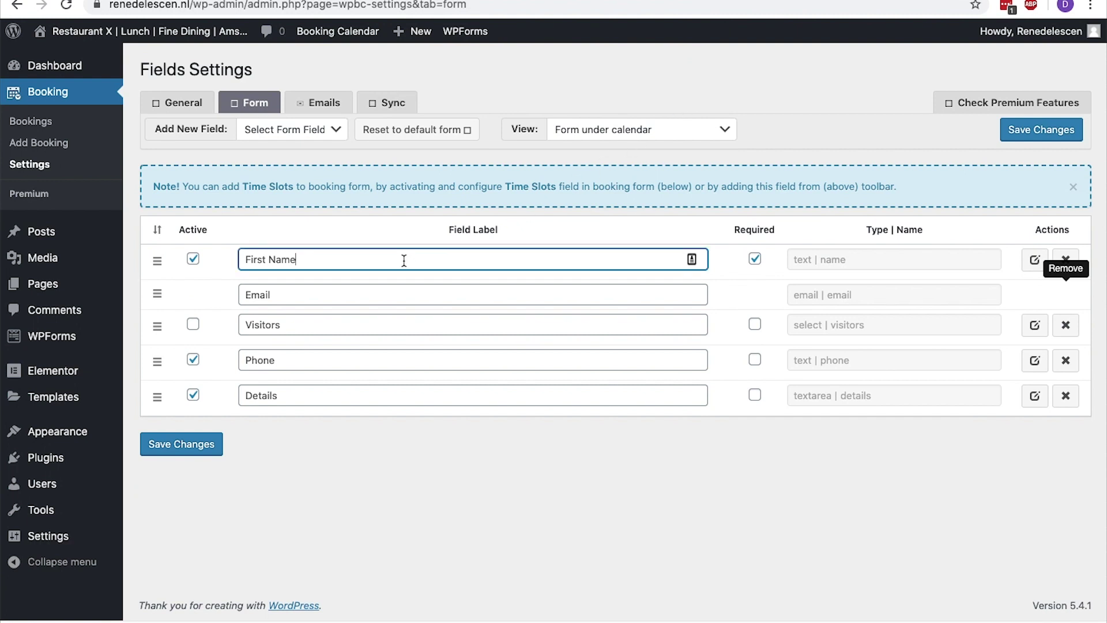
{"action": "key", "text": "super+a"}
{"action": "type", "text": "Full Name"}
{"action": "left_click", "coordinate": [309, 322]}
{"action": "key", "text": "super+a"}
{"action": "type", "text": "Guests"}
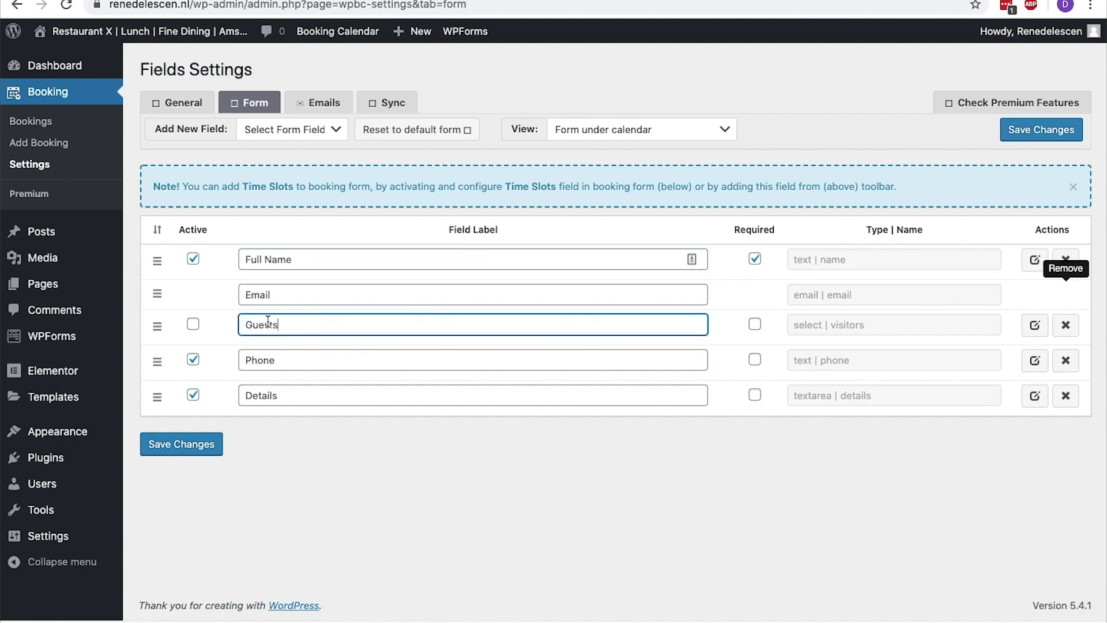
{"action": "left_click", "coordinate": [193, 325]}
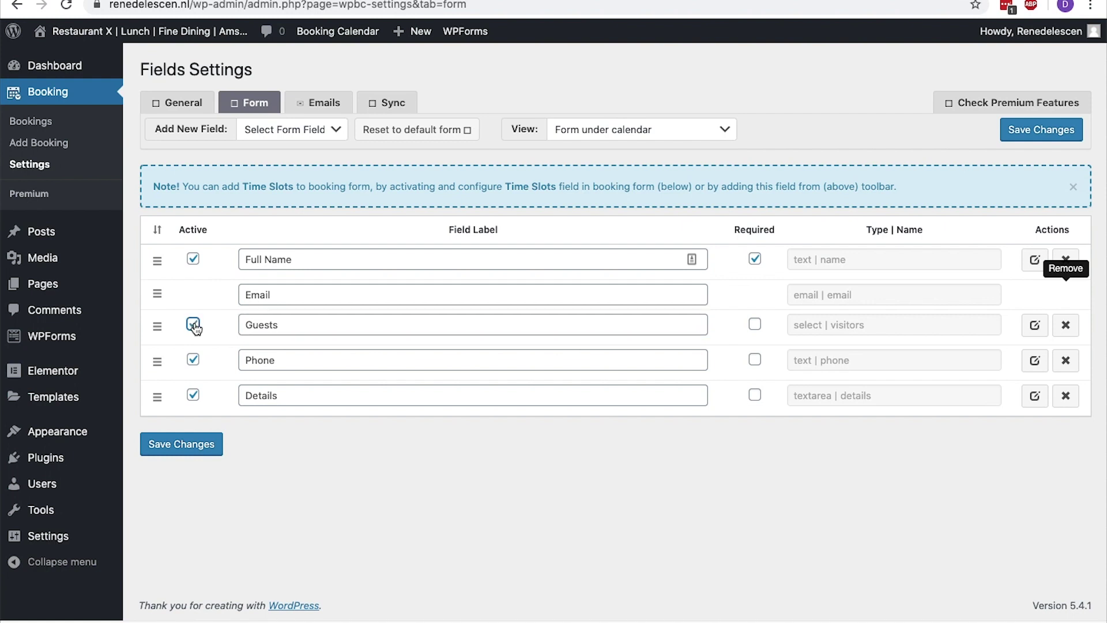
Add a one-hour Time Slots field without the 13:00–14:00 slot and move it to the top
{"action": "left_click", "coordinate": [282, 130]}
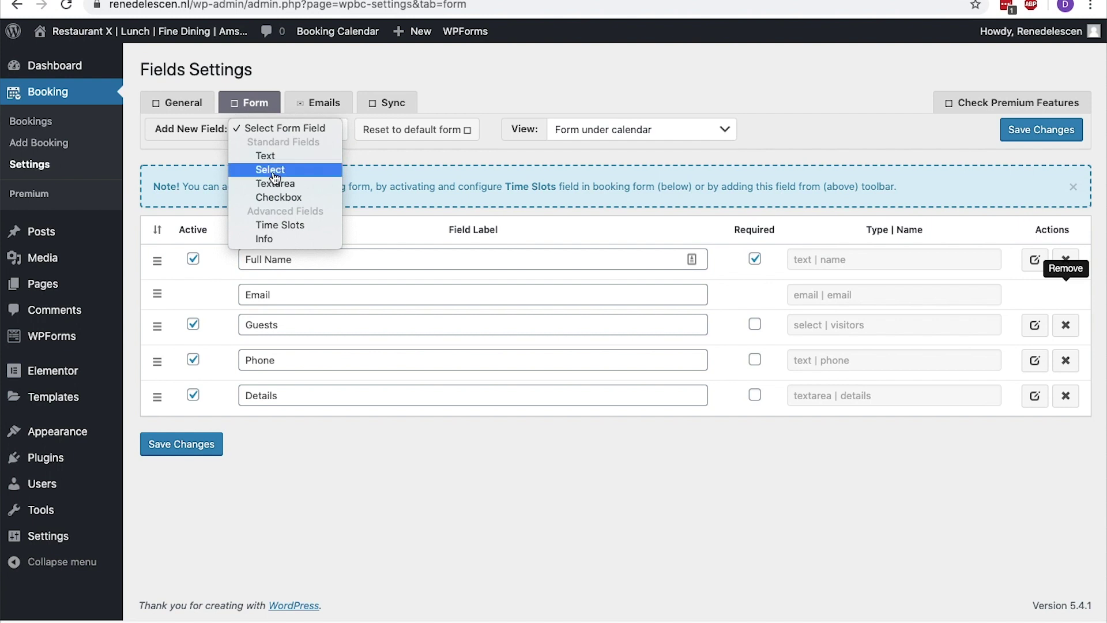
{"action": "left_click", "coordinate": [274, 225]}
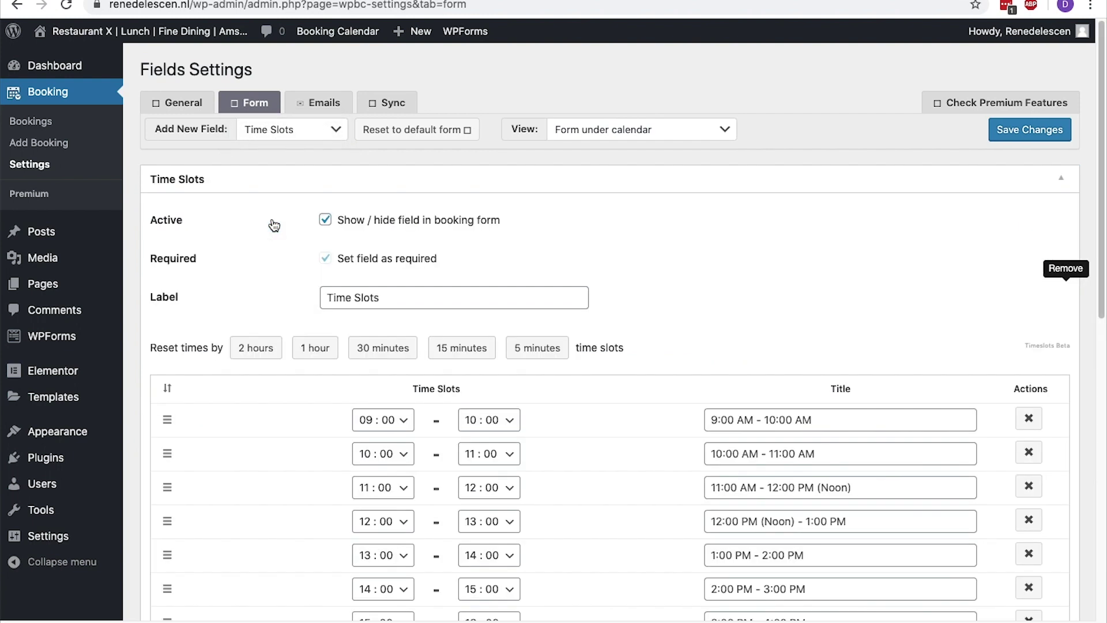
{"action": "left_click", "coordinate": [314, 353]}
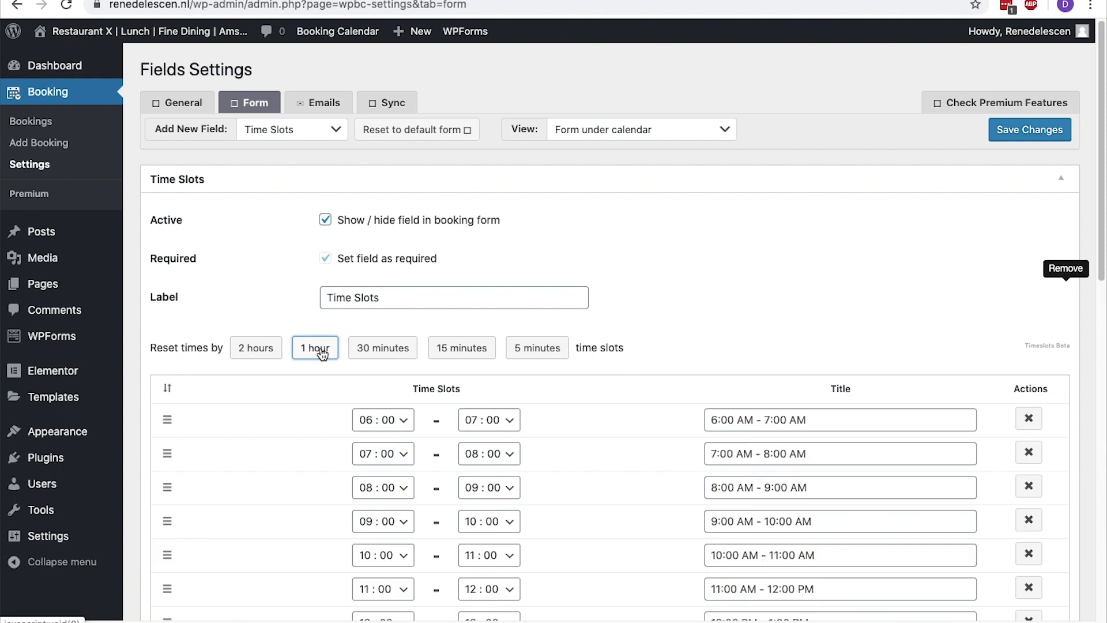
{"action": "scroll", "coordinate": [322, 353], "scroll_direction": "down", "scroll_amount": 3}
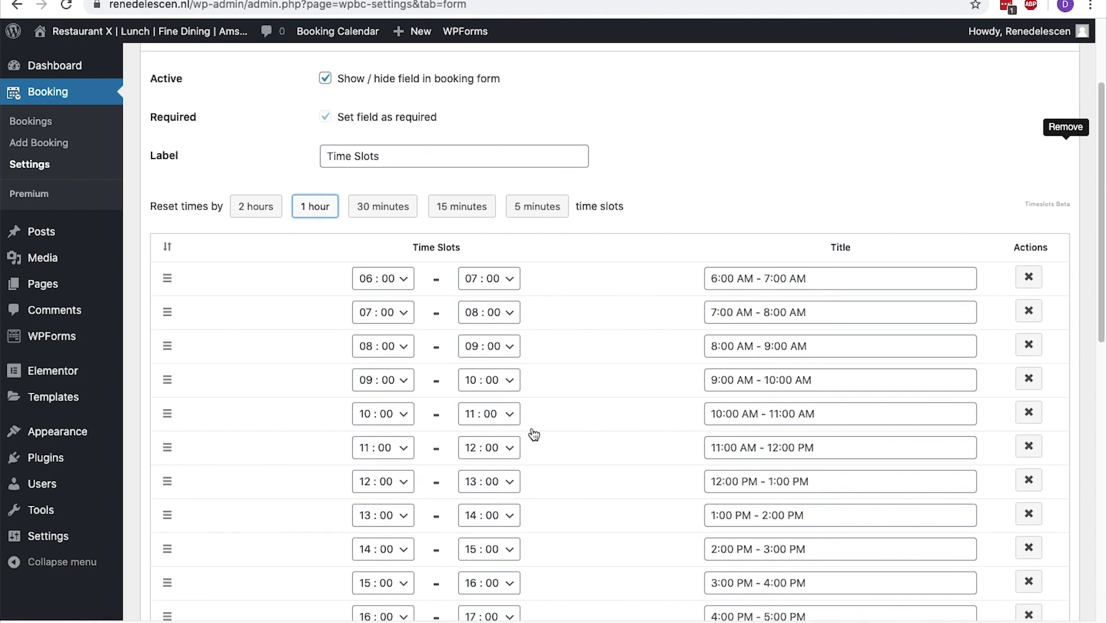
{"action": "left_click", "coordinate": [1030, 514]}
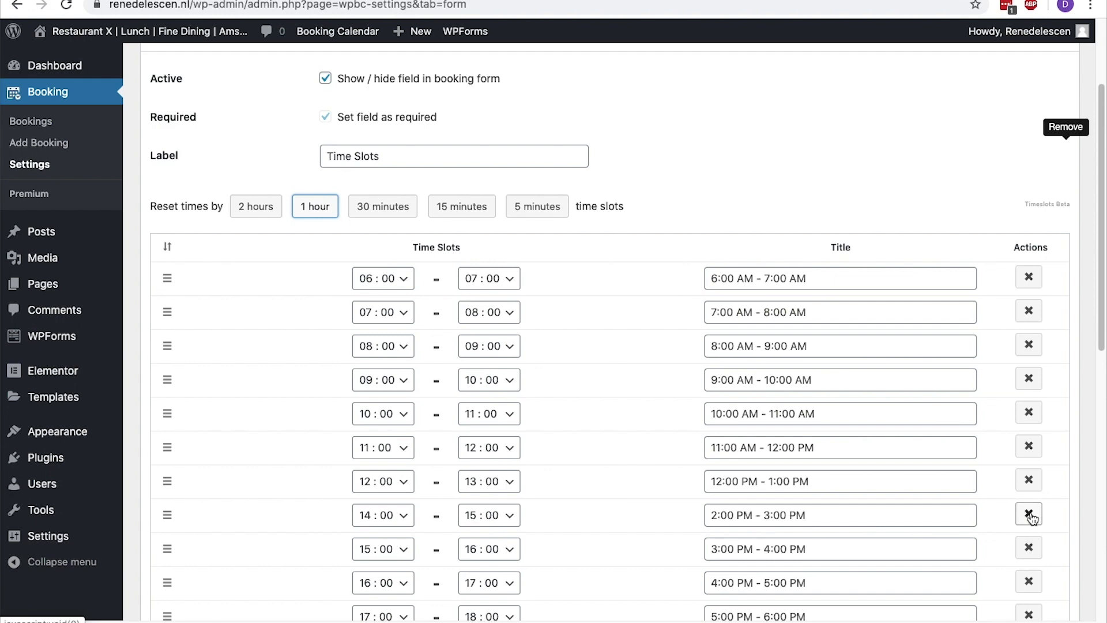
{"action": "scroll", "coordinate": [1029, 519], "scroll_direction": "down", "scroll_amount": 3}
{"action": "scroll", "coordinate": [1028, 518], "scroll_direction": "down", "scroll_amount": 3}
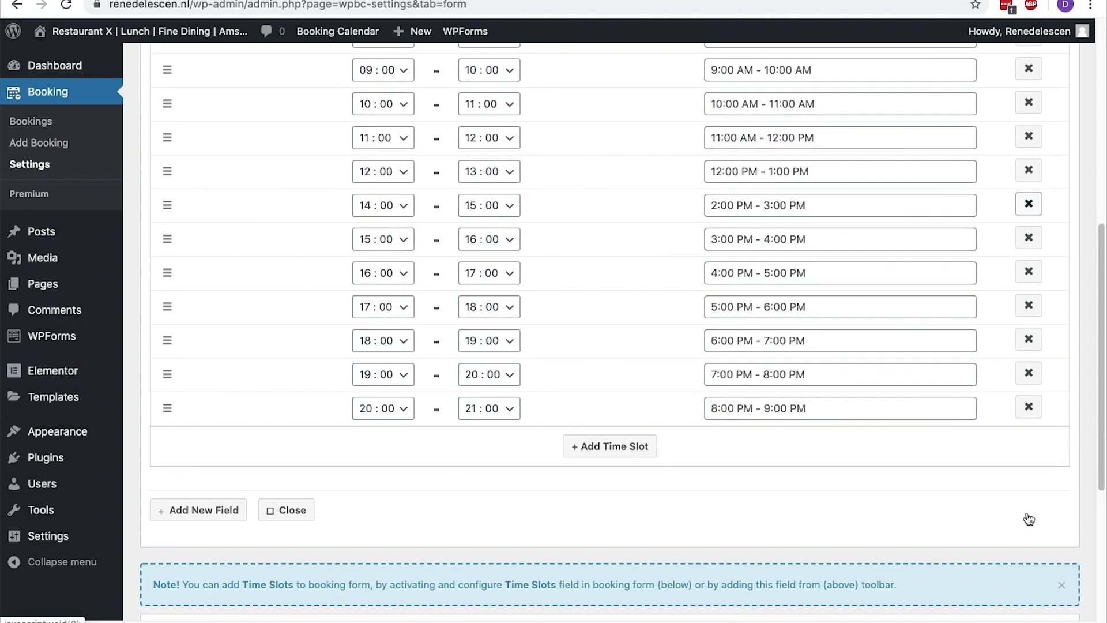
{"action": "left_click", "coordinate": [216, 480]}
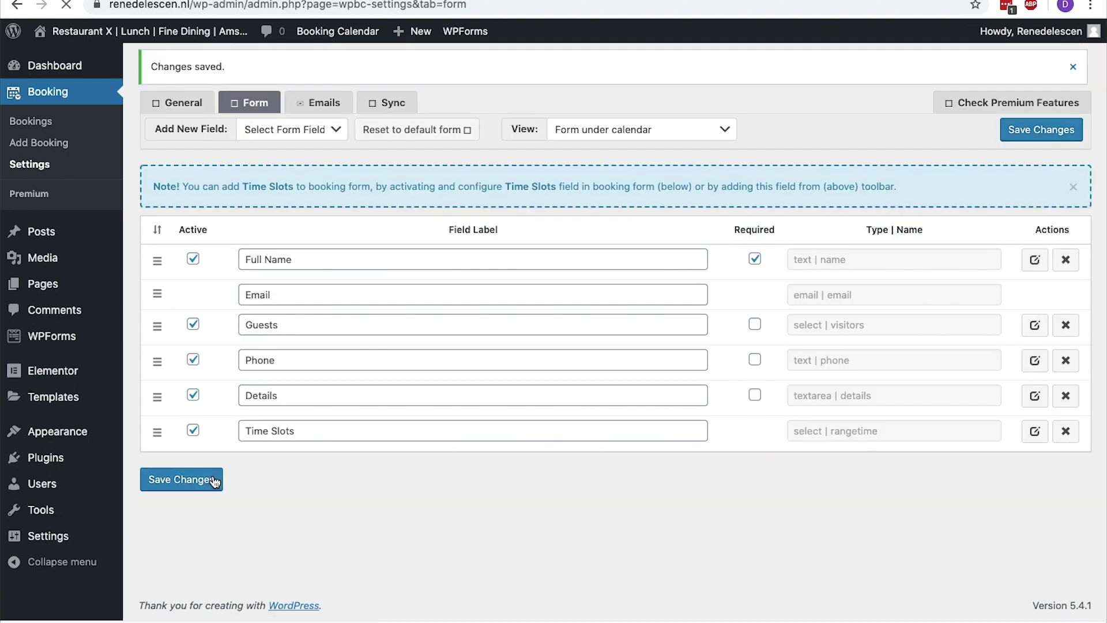
{"action": "left_click_drag", "start_coordinate": [161, 437], "coordinate": [161, 260]}
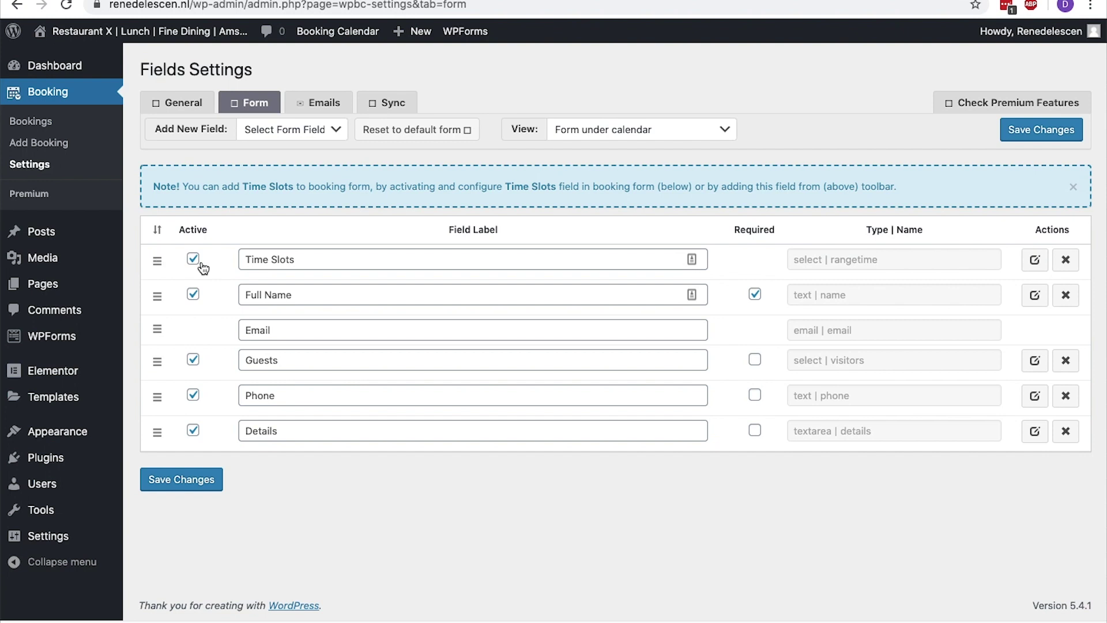
Make Guests and Phone required fields and save the form
{"action": "left_click", "coordinate": [755, 360]}
{"action": "left_click", "coordinate": [755, 395]}
{"action": "left_click", "coordinate": [204, 482]}
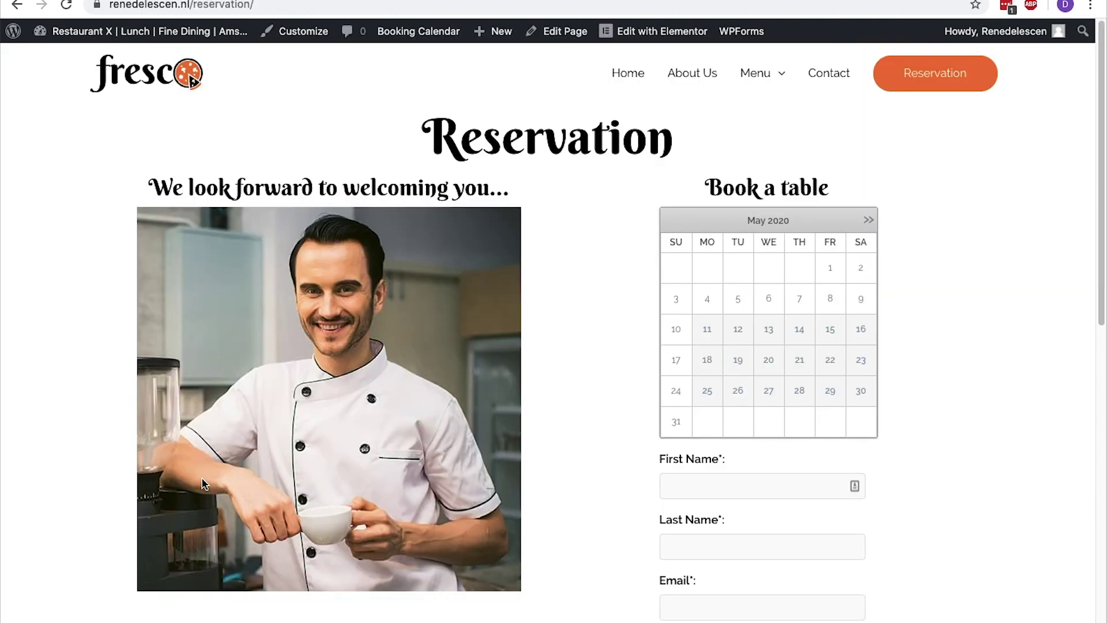
Reload the Reservation page, advance the calendar to August 2020 and keep the 6:00–7:00 AM slot
{"action": "key", "text": "super+r"}
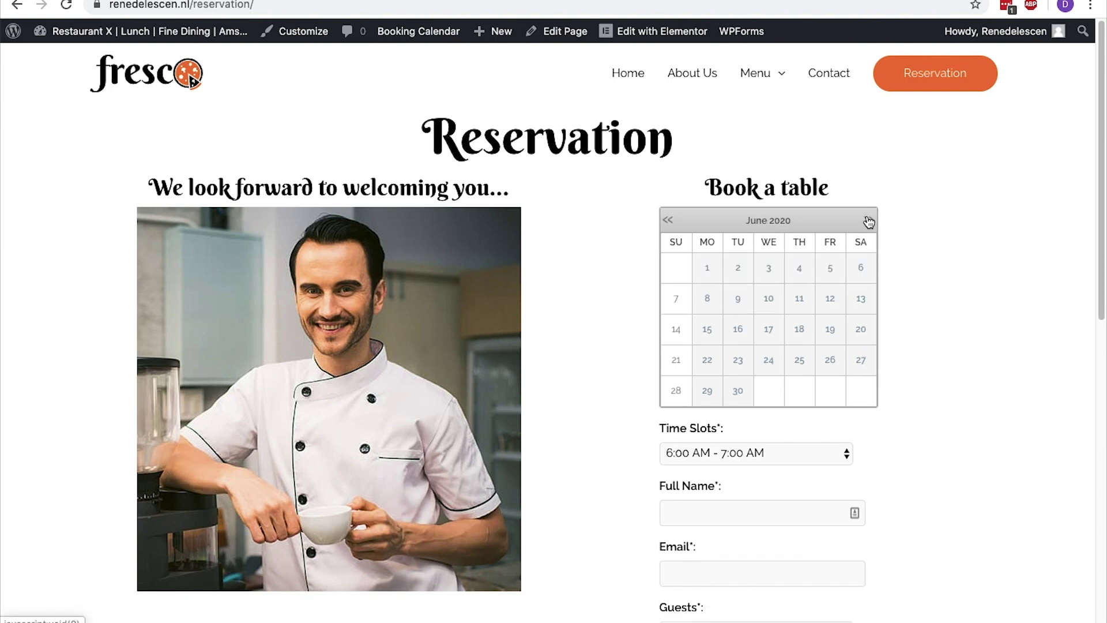
{"action": "left_click", "coordinate": [869, 222]}
{"action": "left_click", "coordinate": [868, 222]}
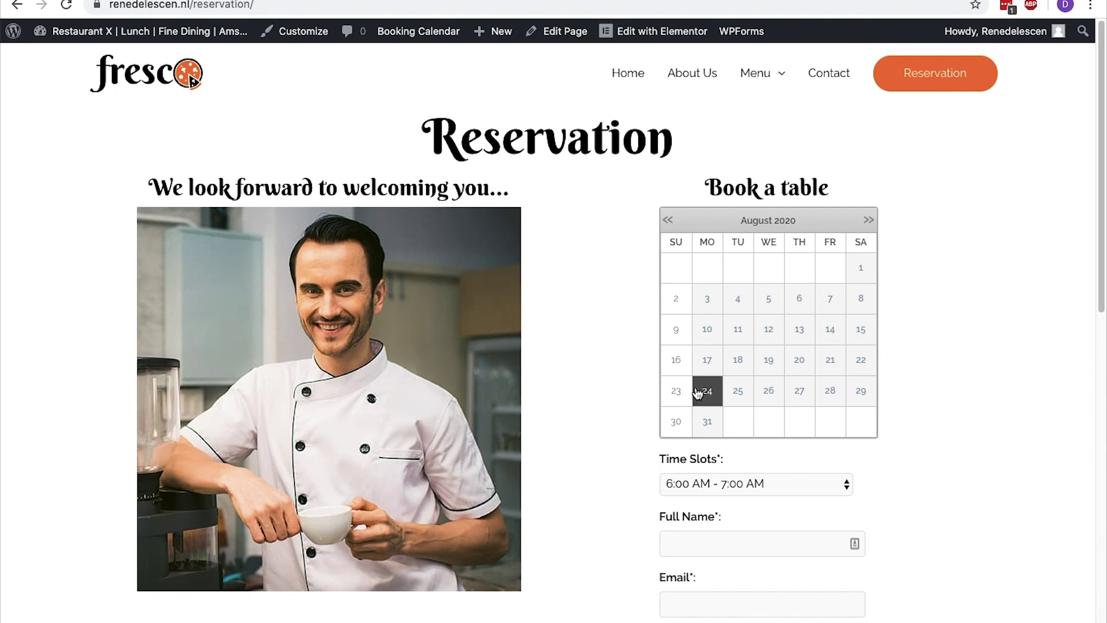
{"action": "scroll", "coordinate": [698, 392], "scroll_direction": "down", "scroll_amount": 3}
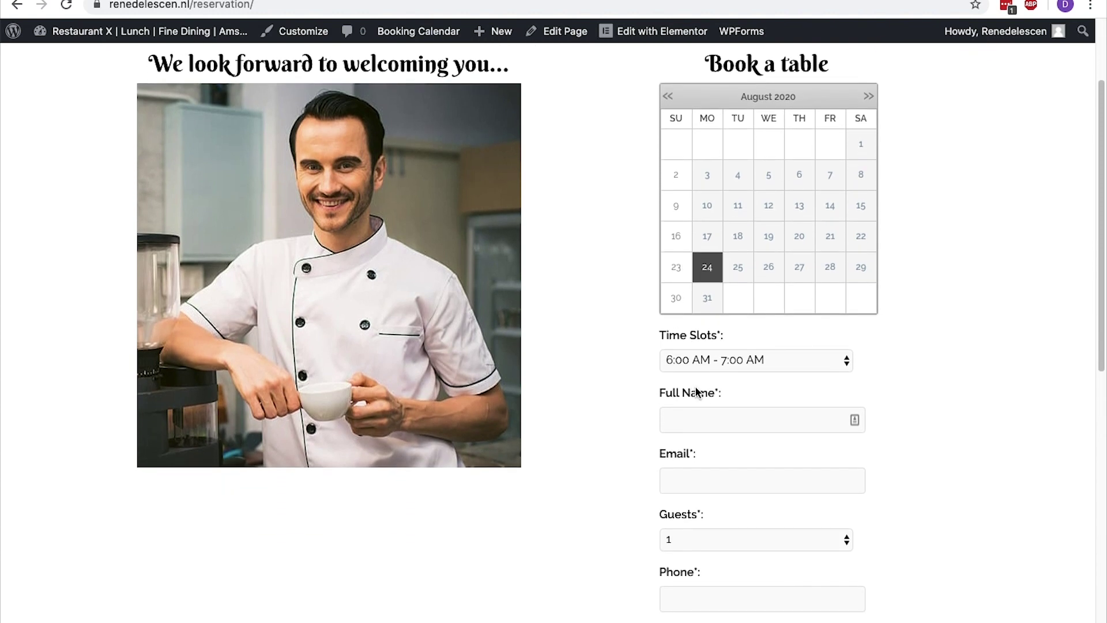
{"action": "left_click", "coordinate": [703, 364]}
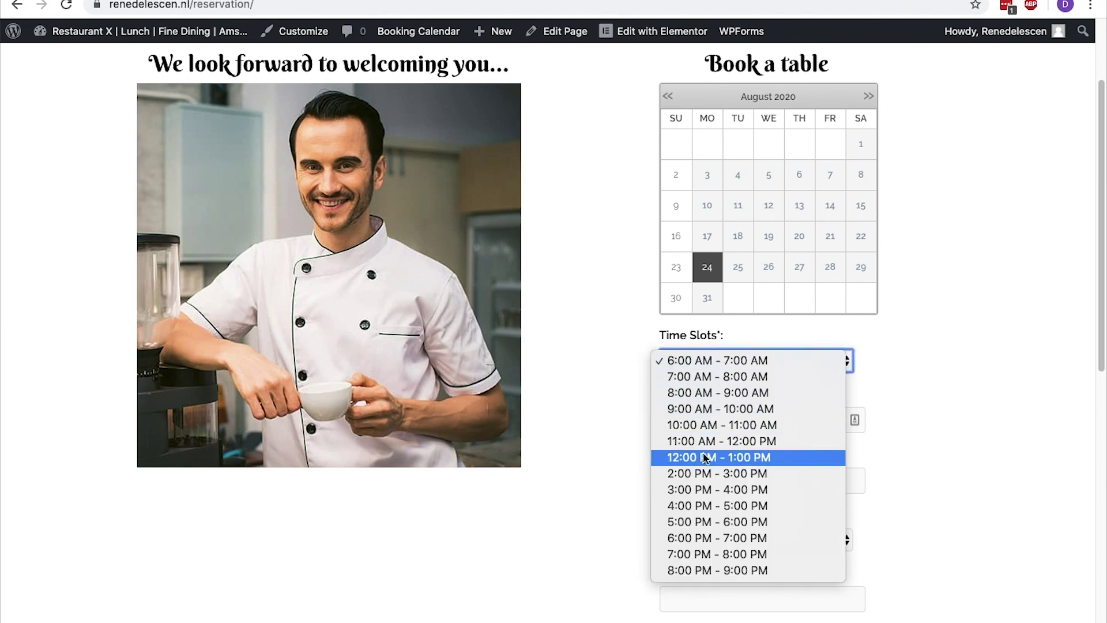
{"action": "left_click", "coordinate": [638, 460]}
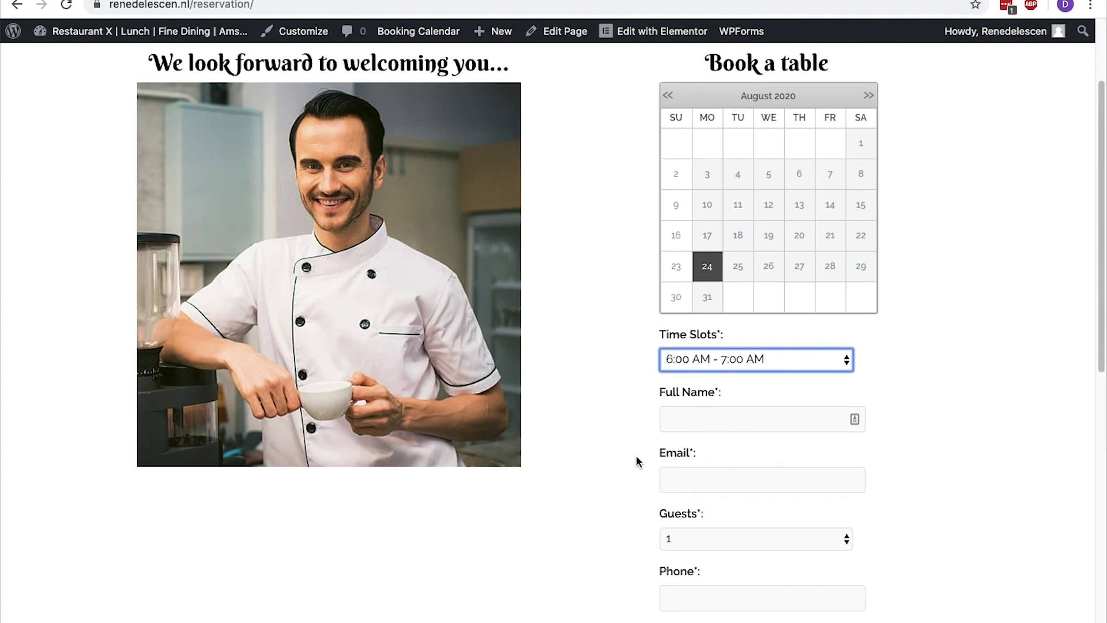
{"action": "scroll", "coordinate": [637, 462], "scroll_direction": "down", "scroll_amount": 3}
Enter the guest's name, e-mail and phone, 2 guests, note 'I'm allergic to peanuts', send, then check 24 August's remaining slots
{"action": "key", "text": "Tab"}
{"action": "type", "text": "René"}
{"action": "key", "text": "Tab"}
{"action": "key", "text": "Tab"}
{"action": "key", "text": "Down"}
{"action": "left_click", "coordinate": [674, 444]}
{"action": "type", "text": "0612345678"}
{"action": "left_click", "coordinate": [691, 502]}
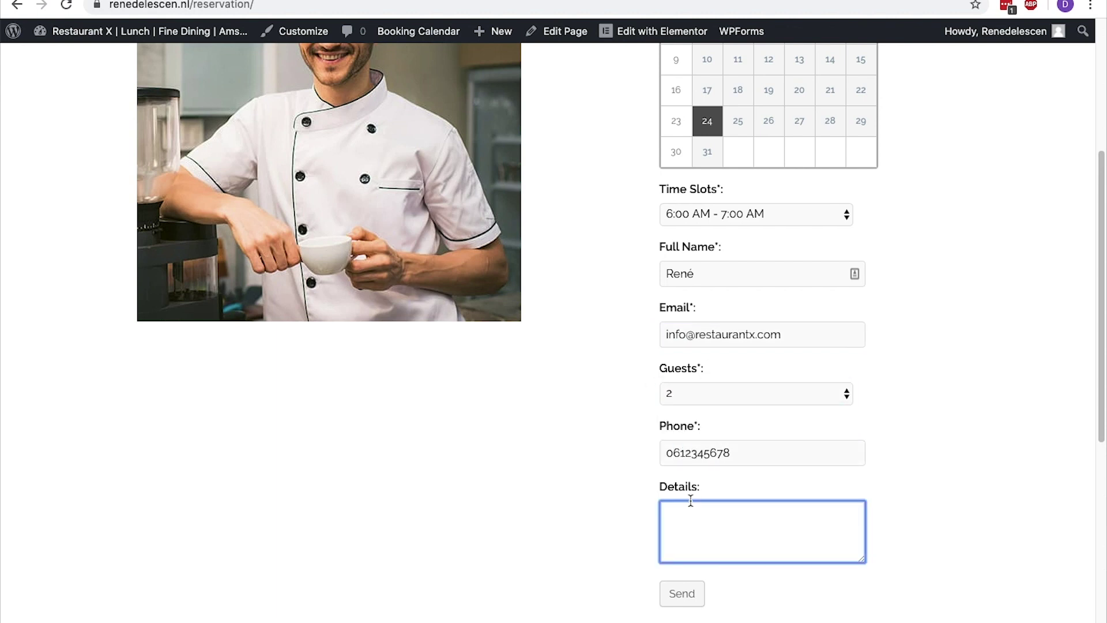
{"action": "type", "text": "I'm allergic to peanuts"}
{"action": "left_click", "coordinate": [685, 602]}
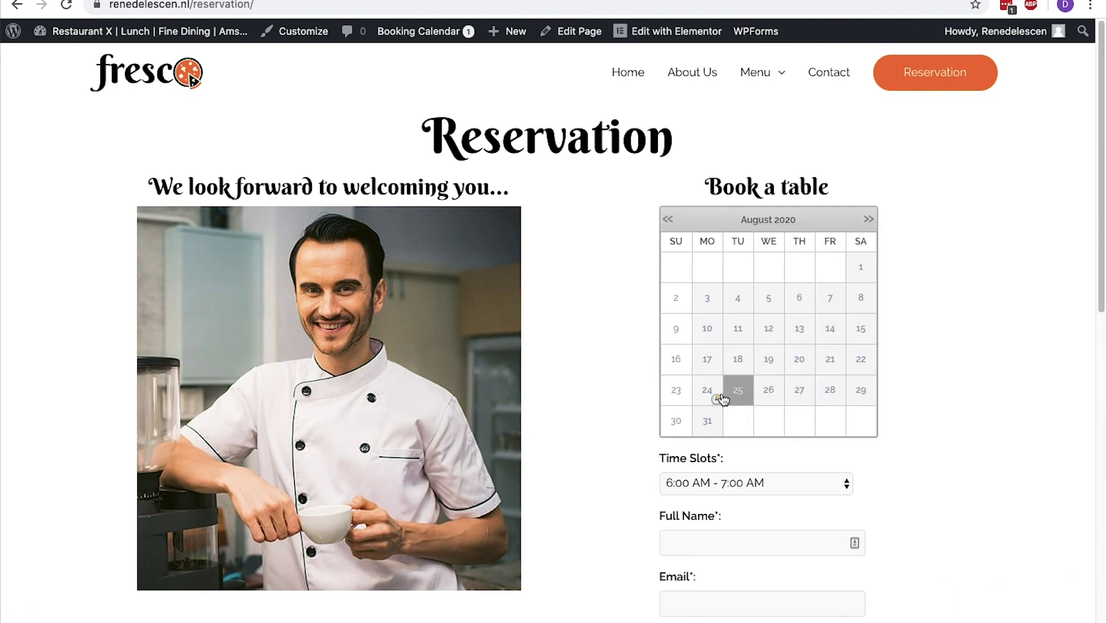
{"action": "left_click", "coordinate": [706, 396]}
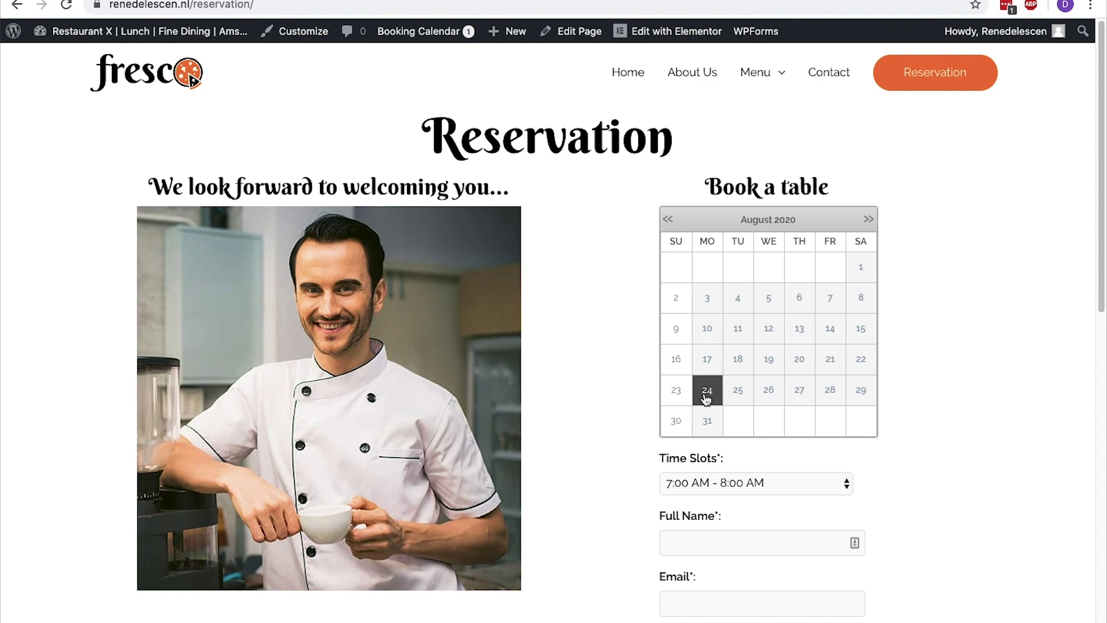
{"action": "left_click", "coordinate": [748, 487]}
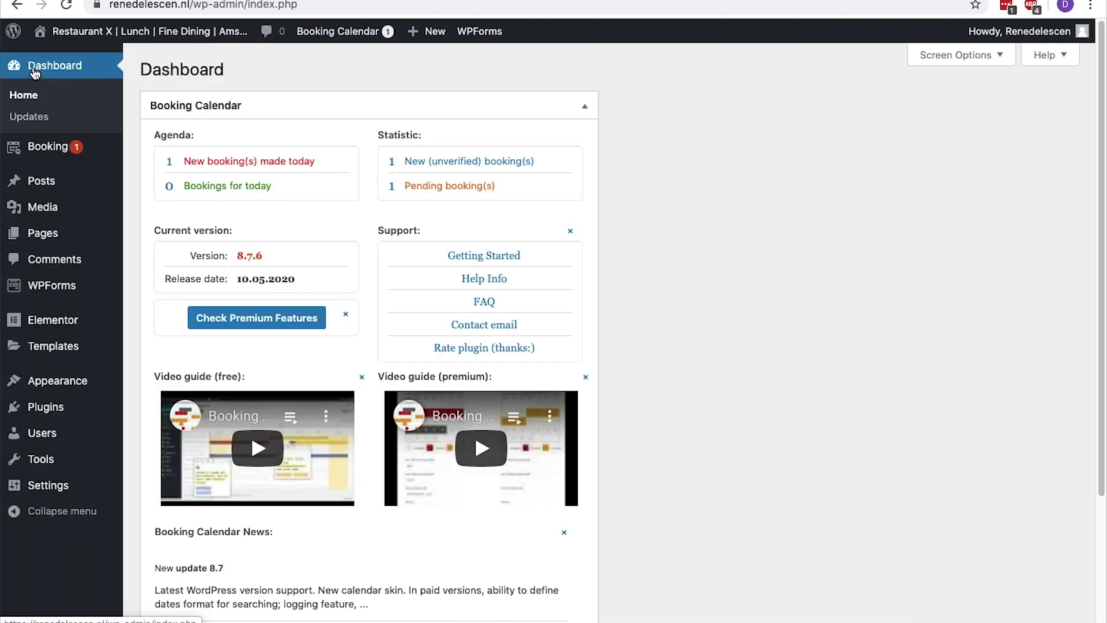
Show the bookings in the monthly calendar and view the 24 August booking details
{"action": "mouse_move", "coordinate": [48, 148]}
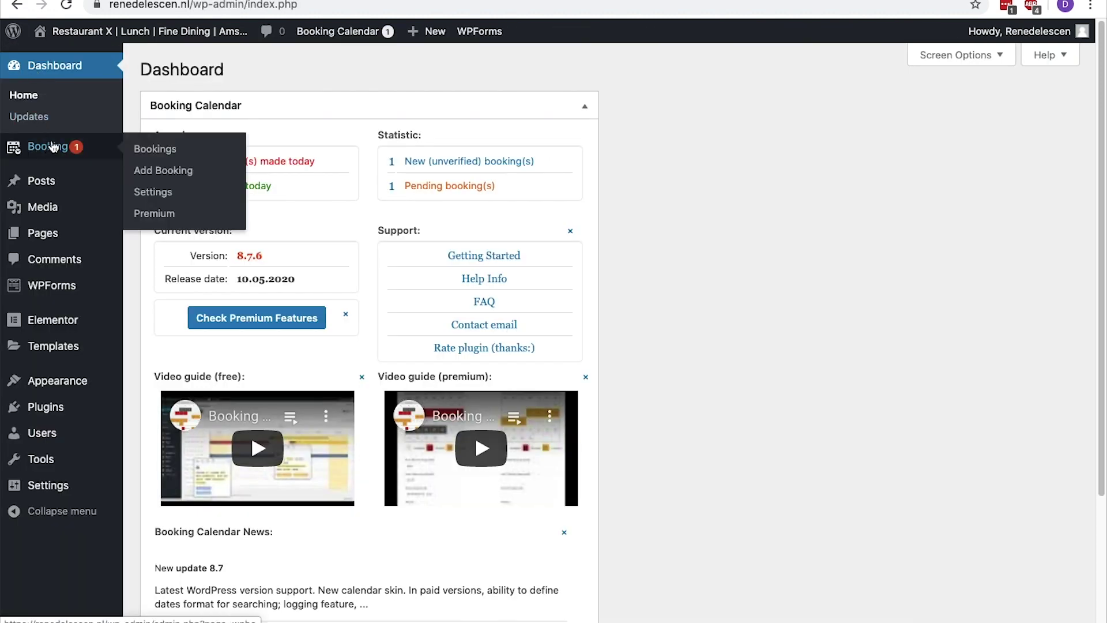
{"action": "left_click", "coordinate": [146, 151]}
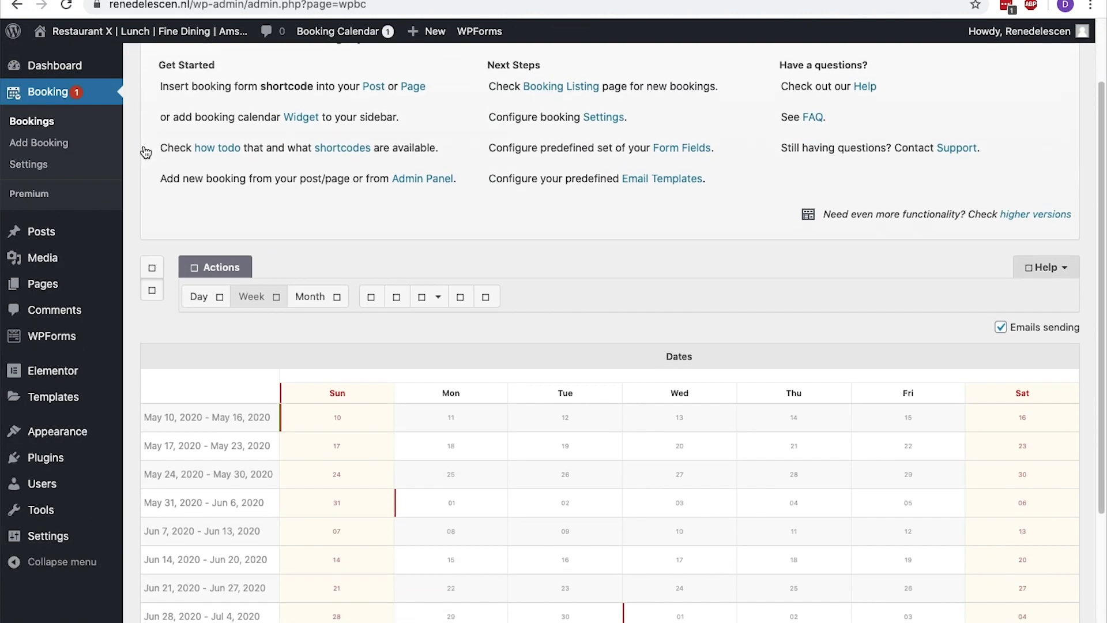
{"action": "scroll", "coordinate": [144, 151], "scroll_direction": "down", "scroll_amount": 3}
{"action": "left_click", "coordinate": [324, 151]}
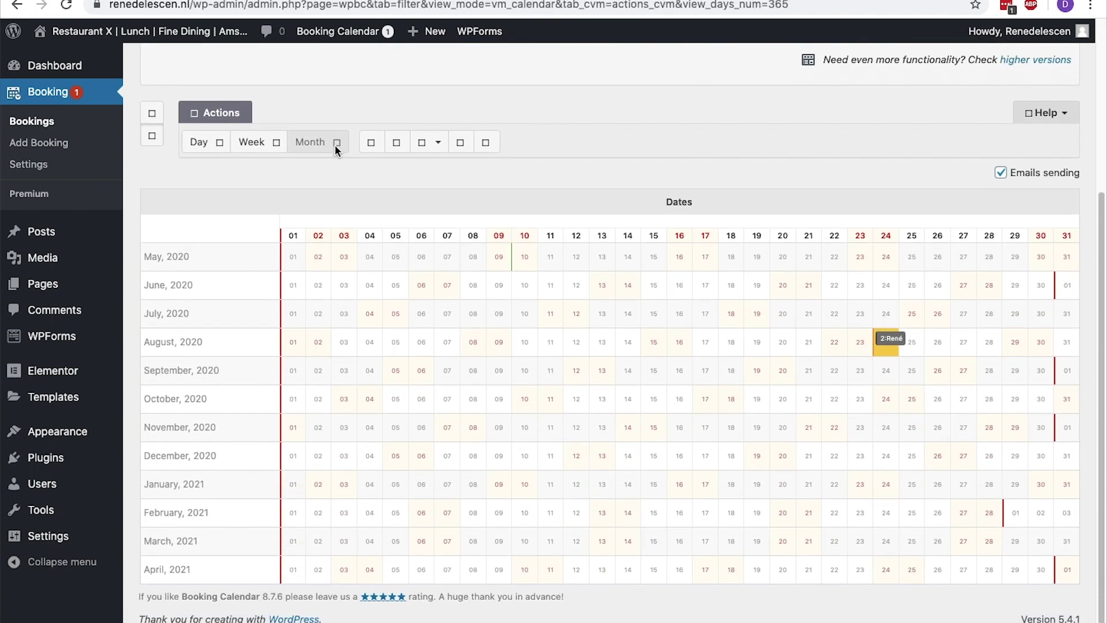
{"action": "left_click", "coordinate": [884, 340]}
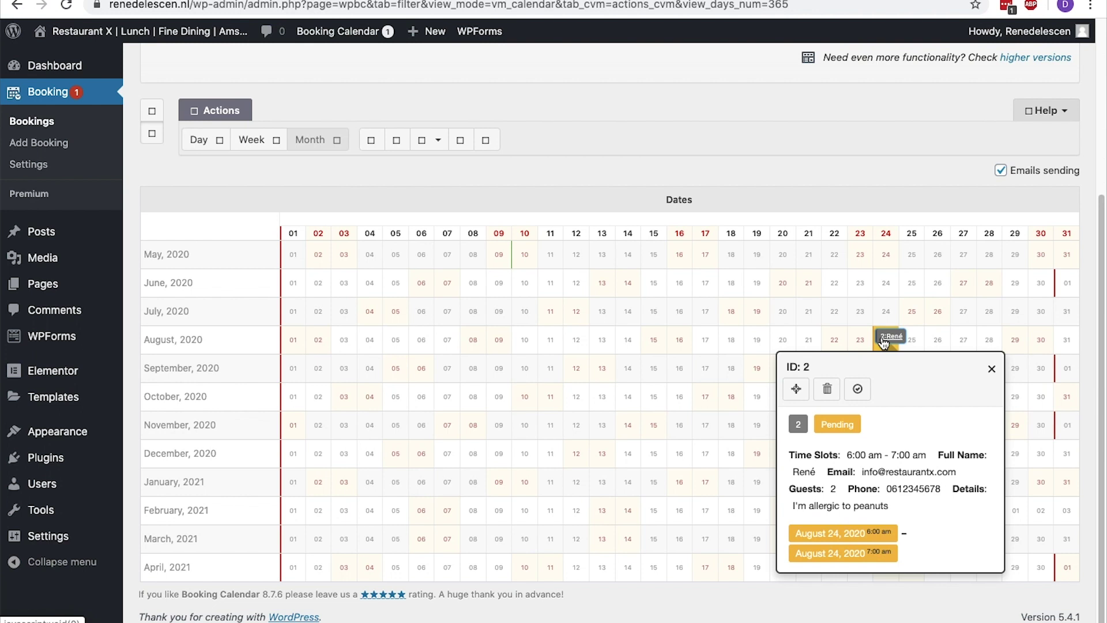
{"action": "left_click", "coordinate": [884, 340]}
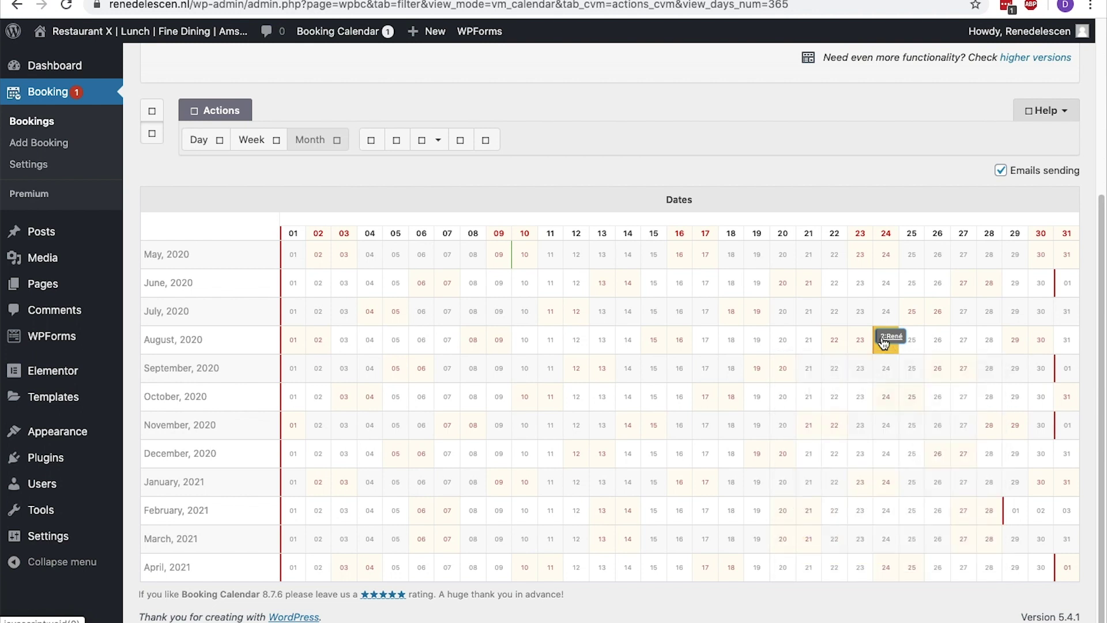
Check the test booking in the listing and calendar, confirming its Pending status, then close it
{"action": "left_click", "coordinate": [148, 108]}
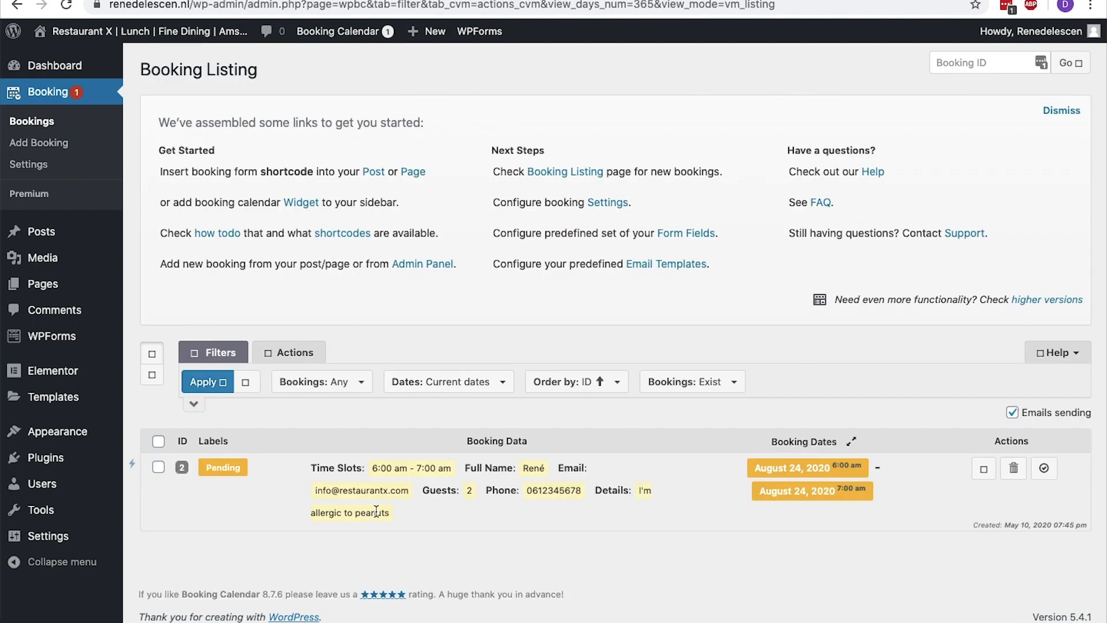
{"action": "left_click_drag", "start_coordinate": [393, 468], "coordinate": [325, 515]}
{"action": "left_click", "coordinate": [324, 514]}
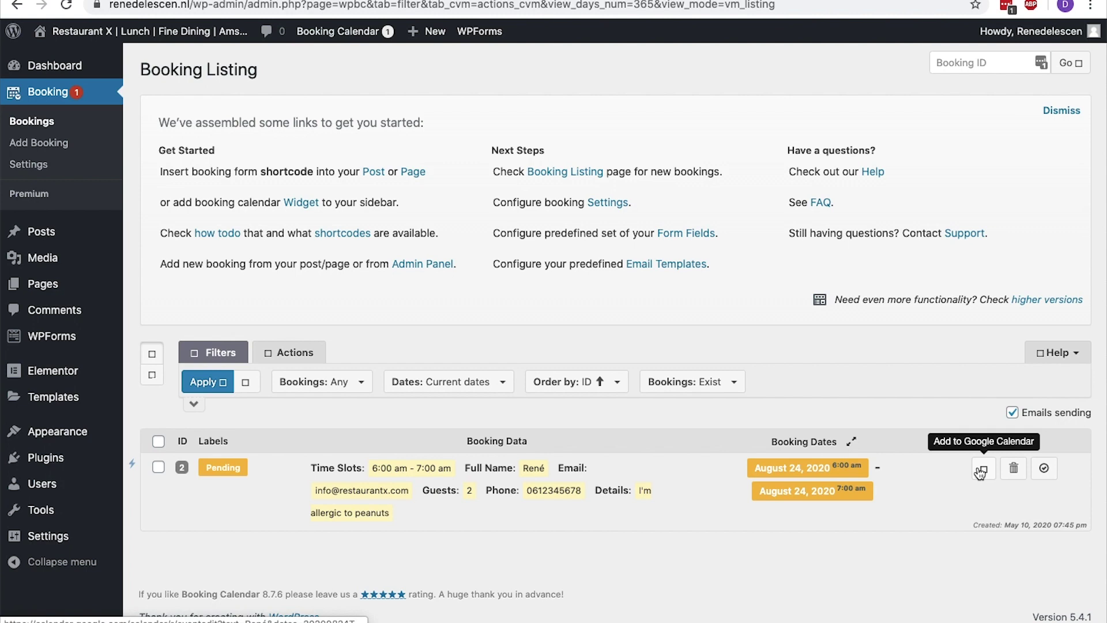
{"action": "left_click", "coordinate": [153, 376]}
{"action": "scroll", "coordinate": [153, 375], "scroll_direction": "down", "scroll_amount": 4}
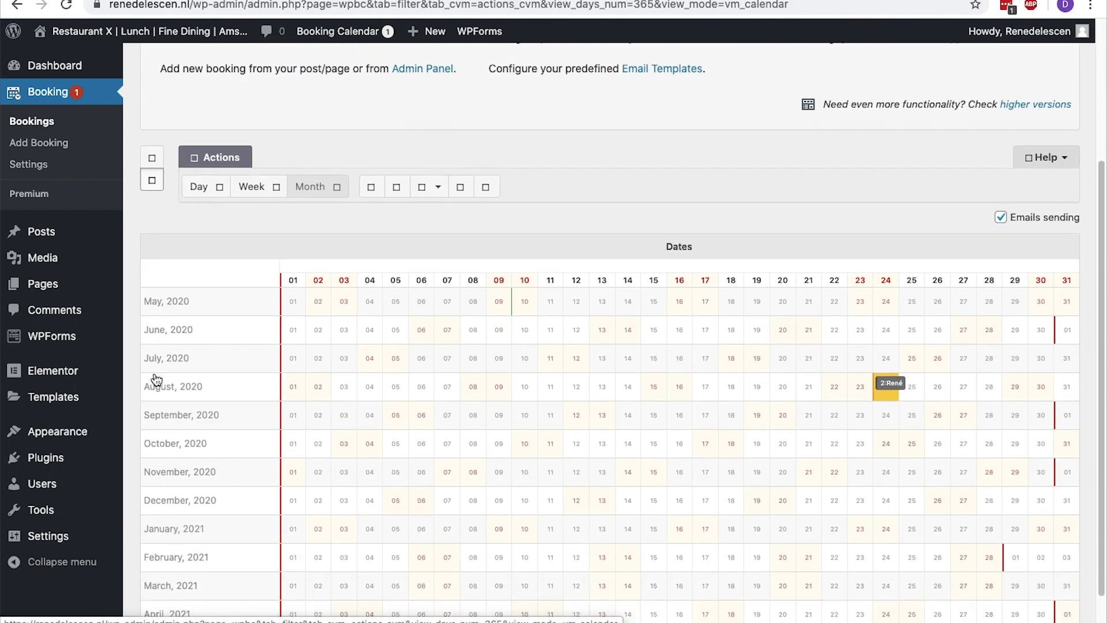
{"action": "left_click", "coordinate": [887, 368]}
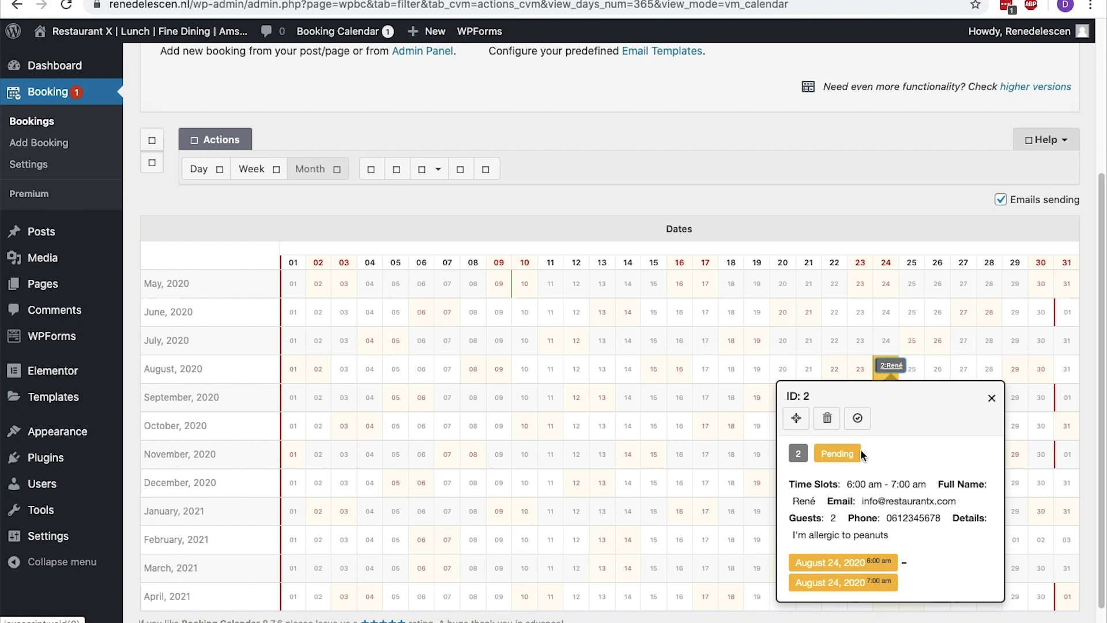
{"action": "left_click_drag", "start_coordinate": [863, 454], "coordinate": [822, 453]}
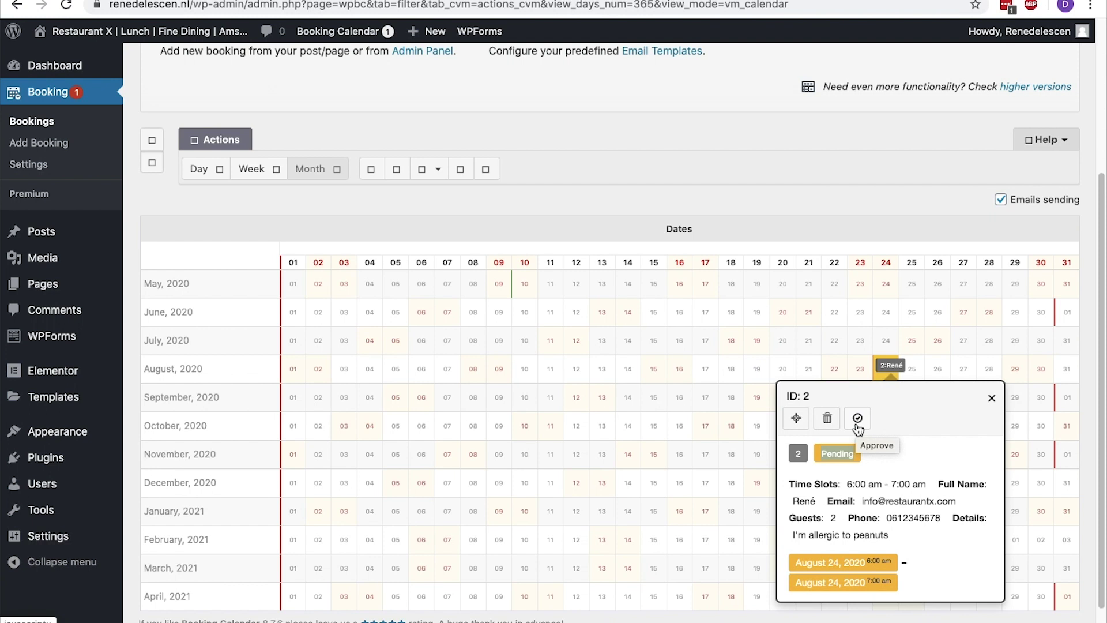
{"action": "left_click", "coordinate": [992, 398]}
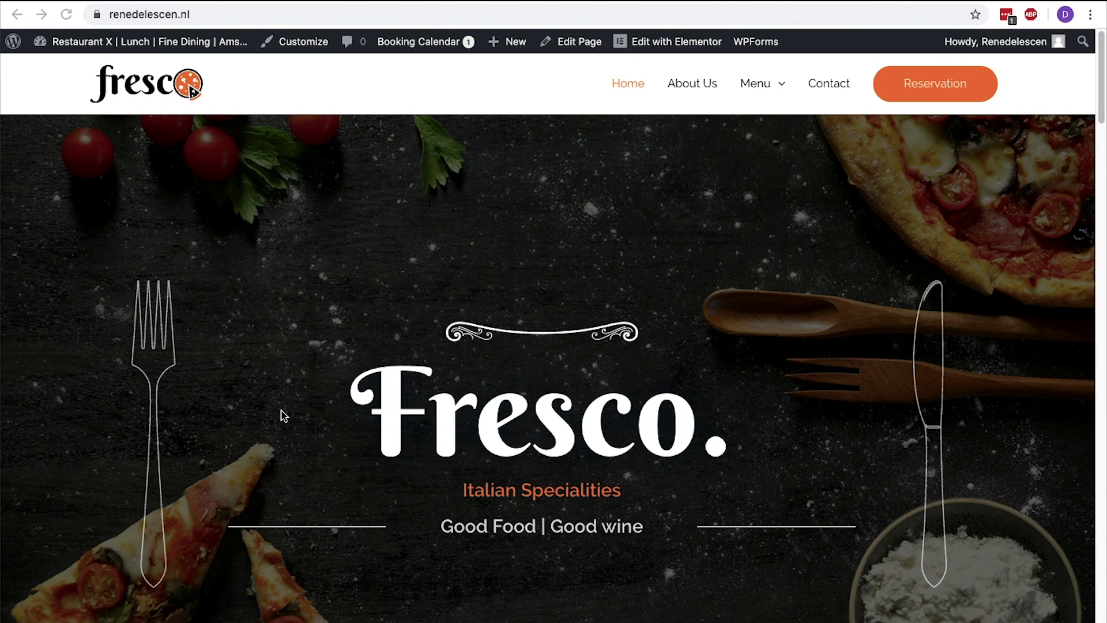
Point the header Reservation button's link to the /reservation/ page and publish in the Customizer
{"action": "left_click", "coordinate": [319, 46]}
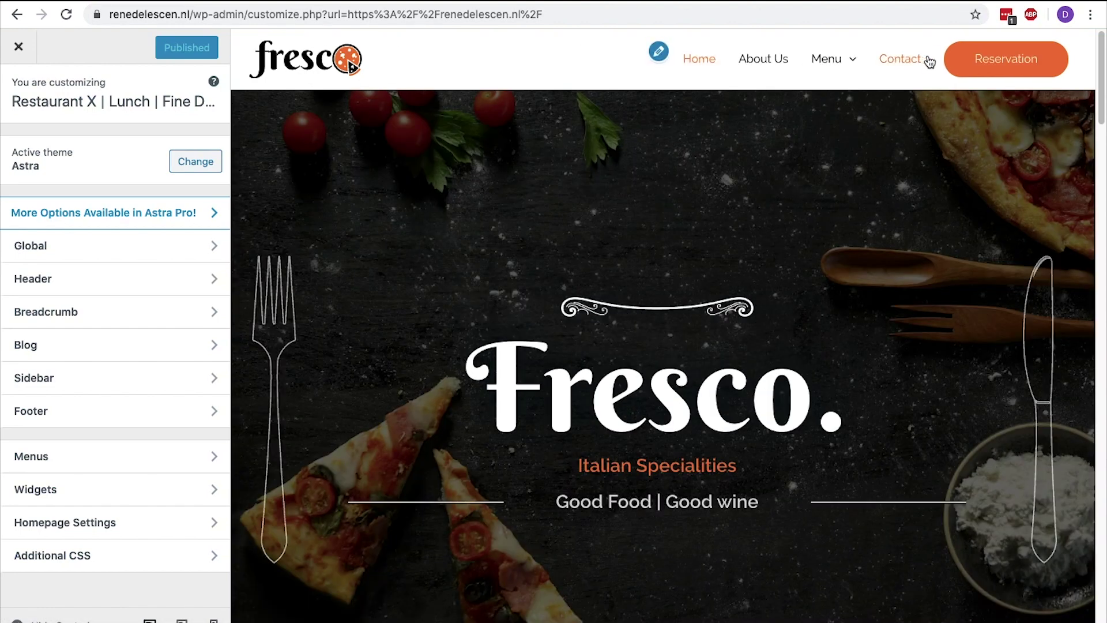
{"action": "left_click", "coordinate": [931, 59]}
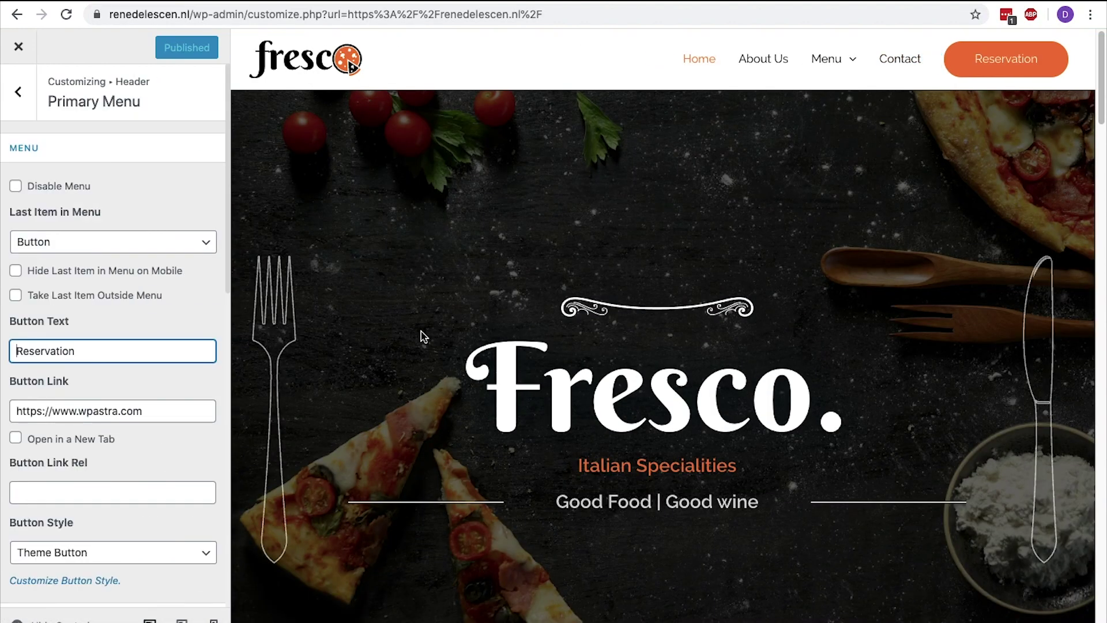
{"action": "left_click", "coordinate": [179, 410]}
{"action": "key", "text": "super+a"}
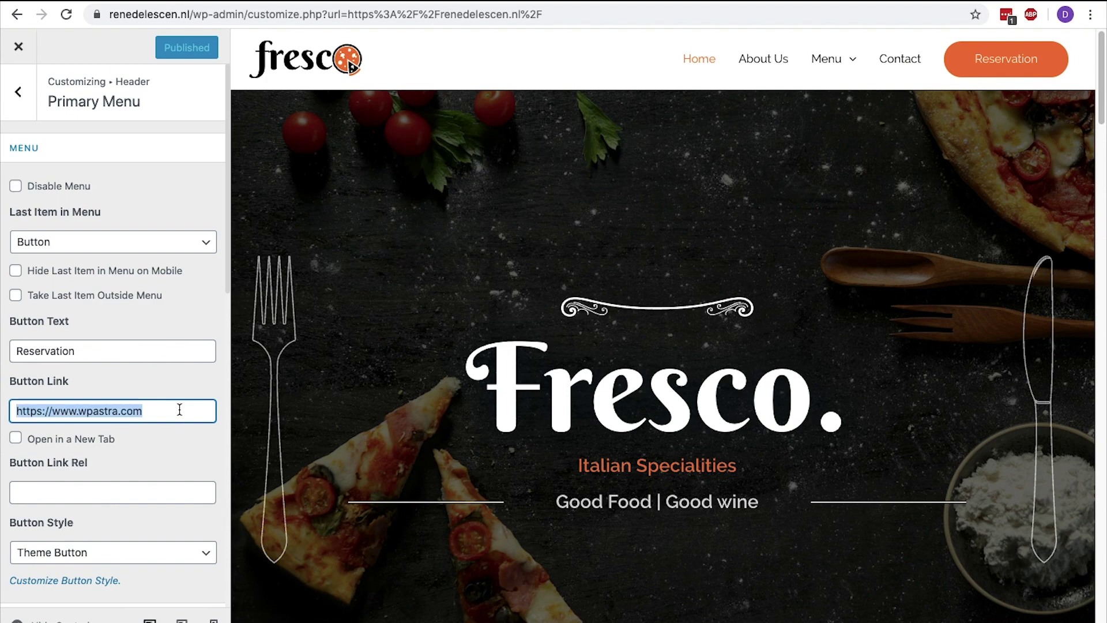
{"action": "key", "text": "BackSpace"}
{"action": "type", "text": "https://www.renedelescen.nl/reservation/"}
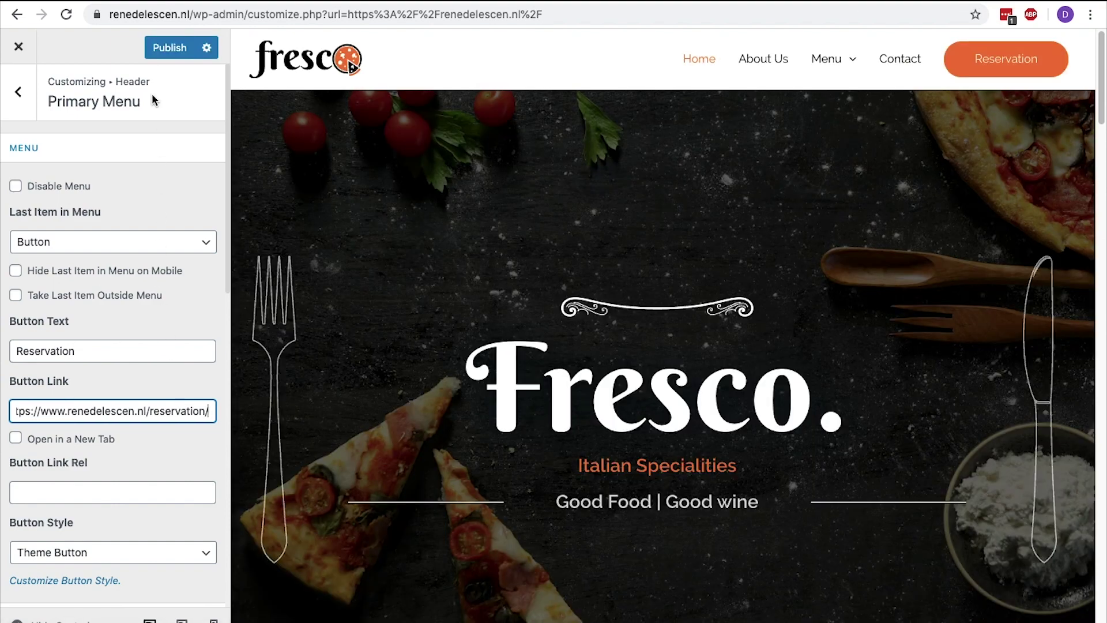
{"action": "left_click", "coordinate": [162, 56]}
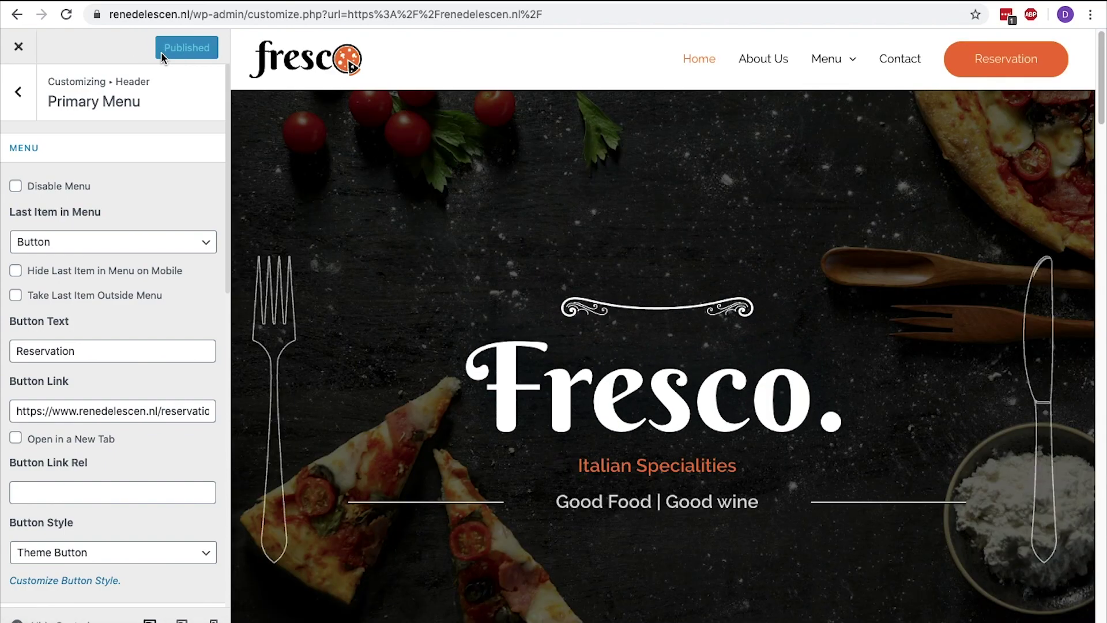
Load the live site's homepage in a new browser tab
{"action": "key", "text": "super+t"}
{"action": "type", "text": "renedelescen.nl"}
{"action": "key", "text": "Return"}
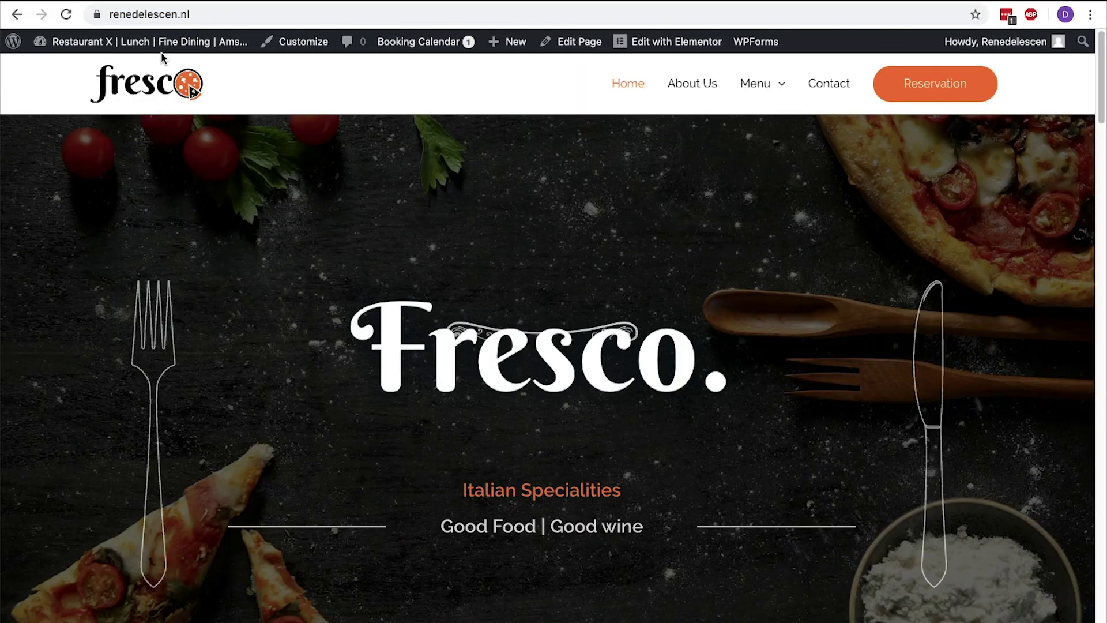
Test the Reservation link, then add a Social Icons row under the hero tagline and delete it
{"action": "left_click", "coordinate": [904, 79]}
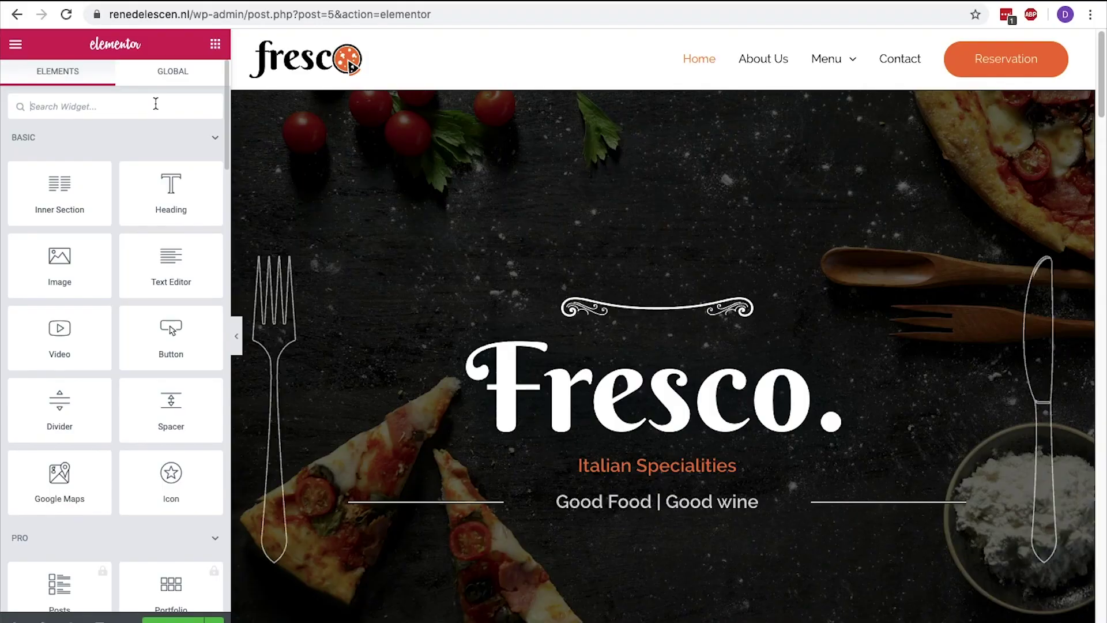
{"action": "type", "text": "social"}
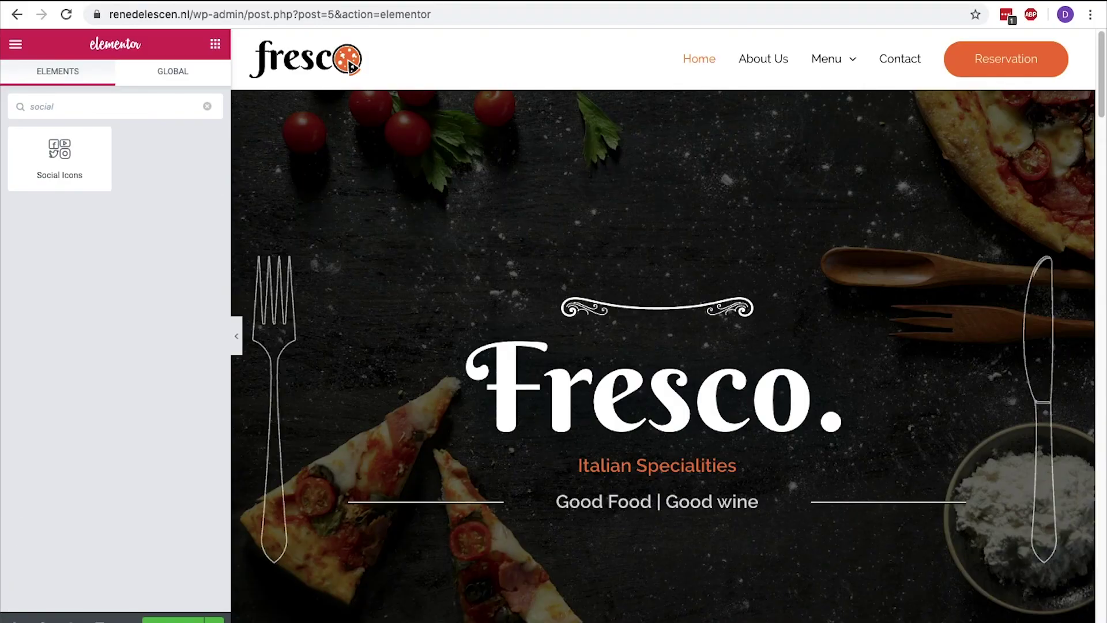
{"action": "left_click_drag", "start_coordinate": [103, 151], "coordinate": [734, 519]}
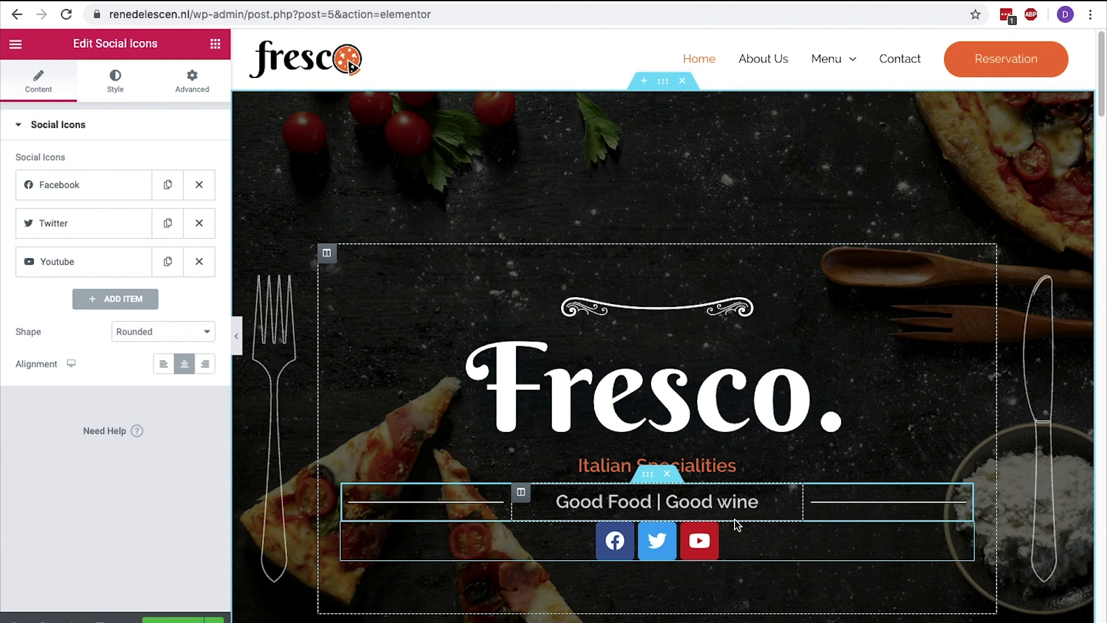
{"action": "right_click", "coordinate": [767, 541]}
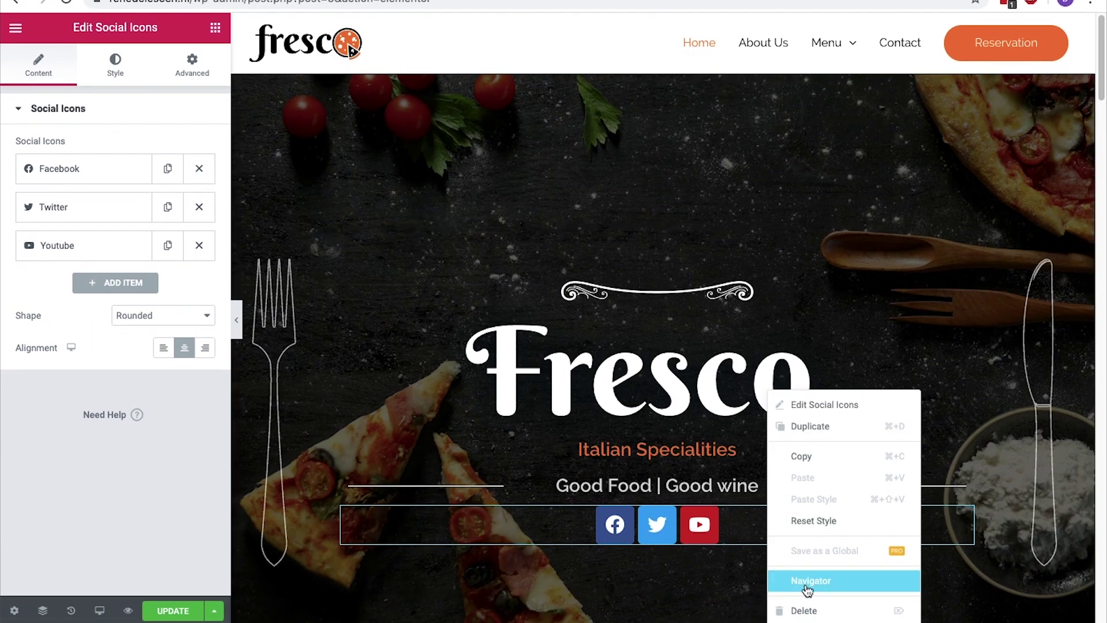
{"action": "left_click", "coordinate": [806, 611]}
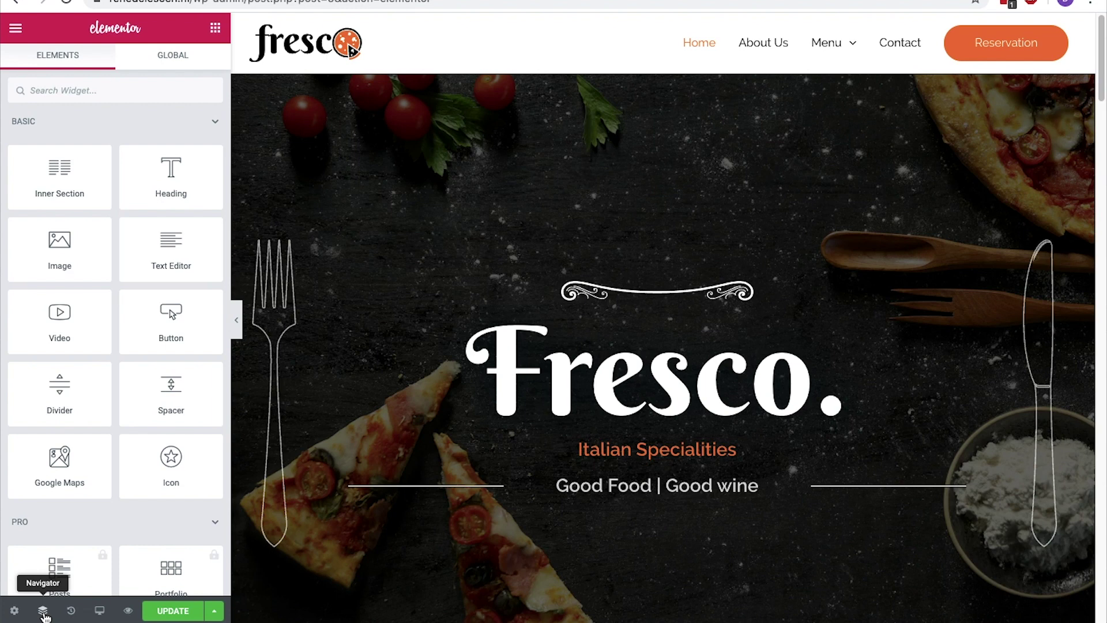
Show Elementor's Navigator, the History panel and the responsive preview devices
{"action": "left_click", "coordinate": [44, 613]}
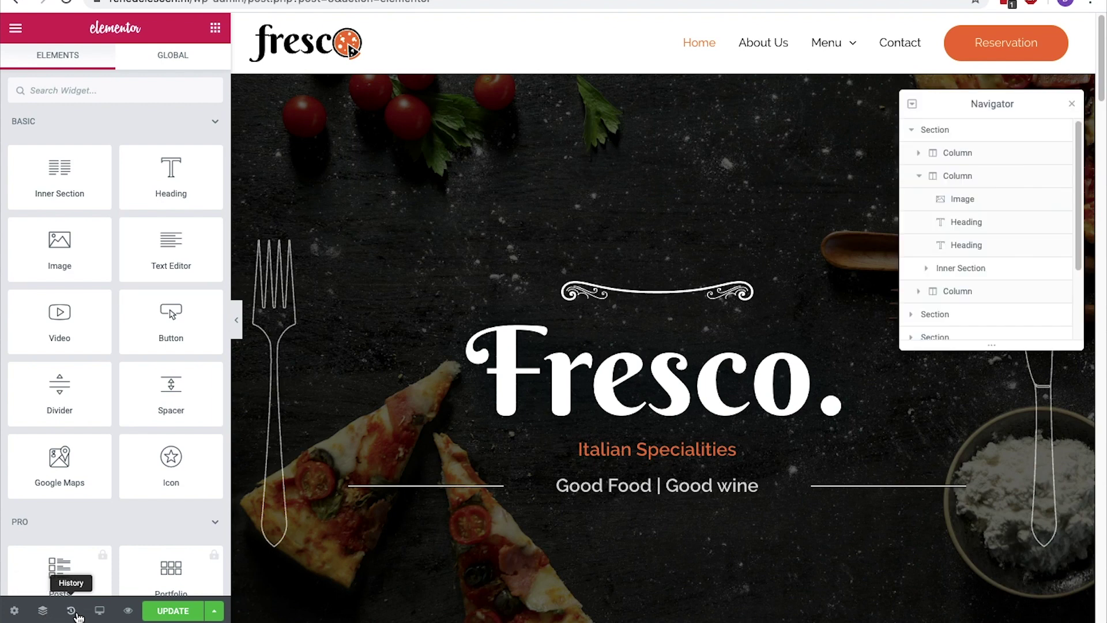
{"action": "left_click", "coordinate": [77, 615]}
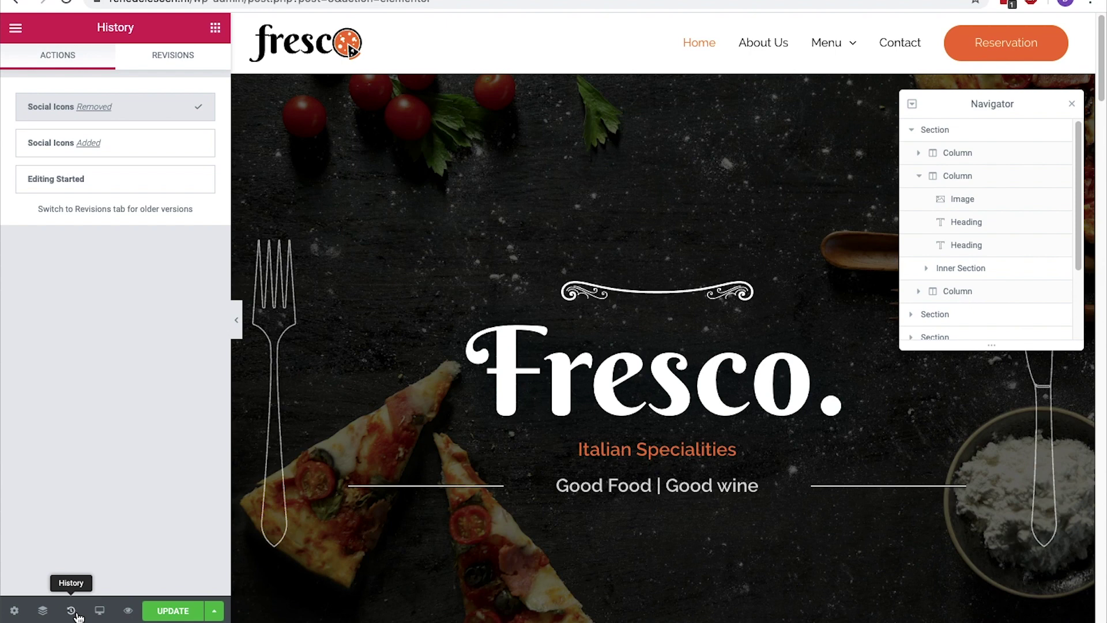
{"action": "left_click", "coordinate": [101, 612]}
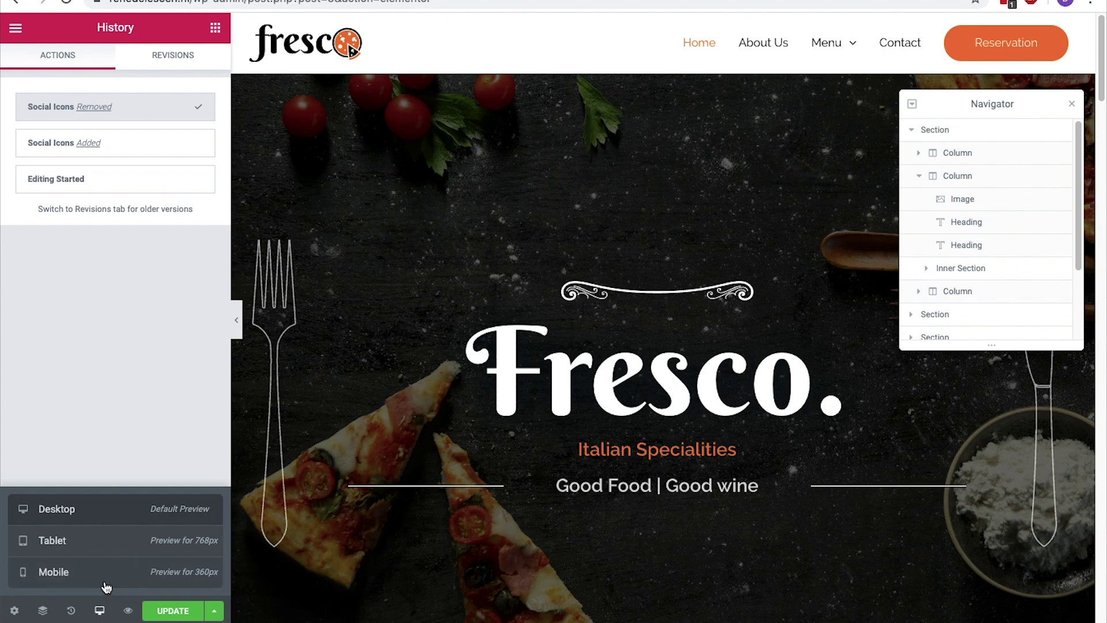
In mobile preview, change the hero heading text from 'Fresco.' to 'Restaurant x'
{"action": "left_click", "coordinate": [104, 584]}
{"action": "left_click", "coordinate": [104, 548]}
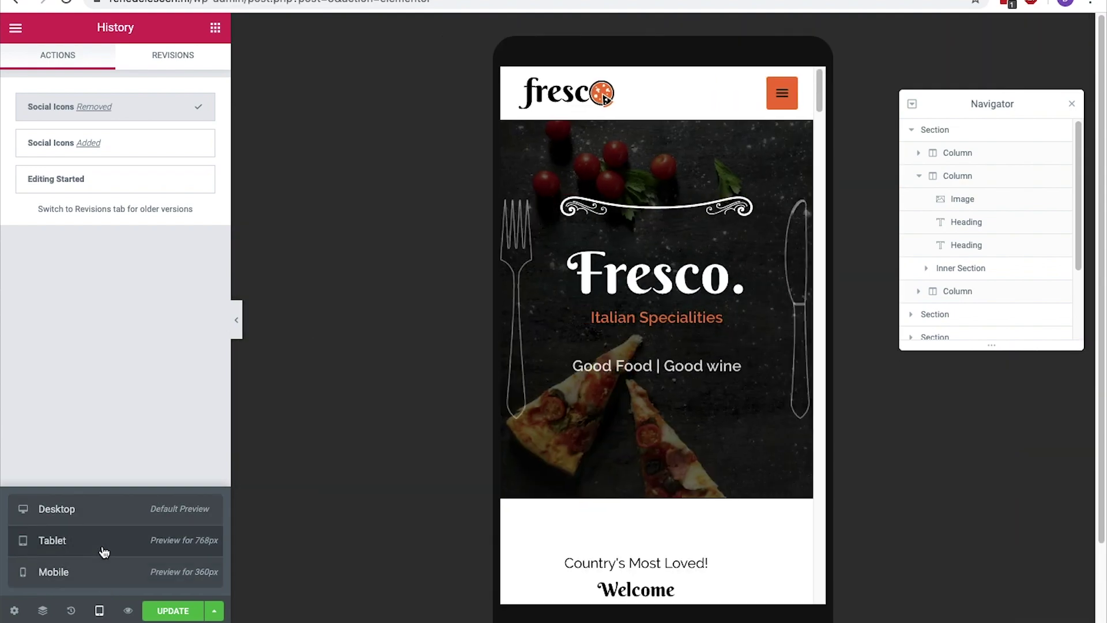
{"action": "left_click", "coordinate": [108, 519]}
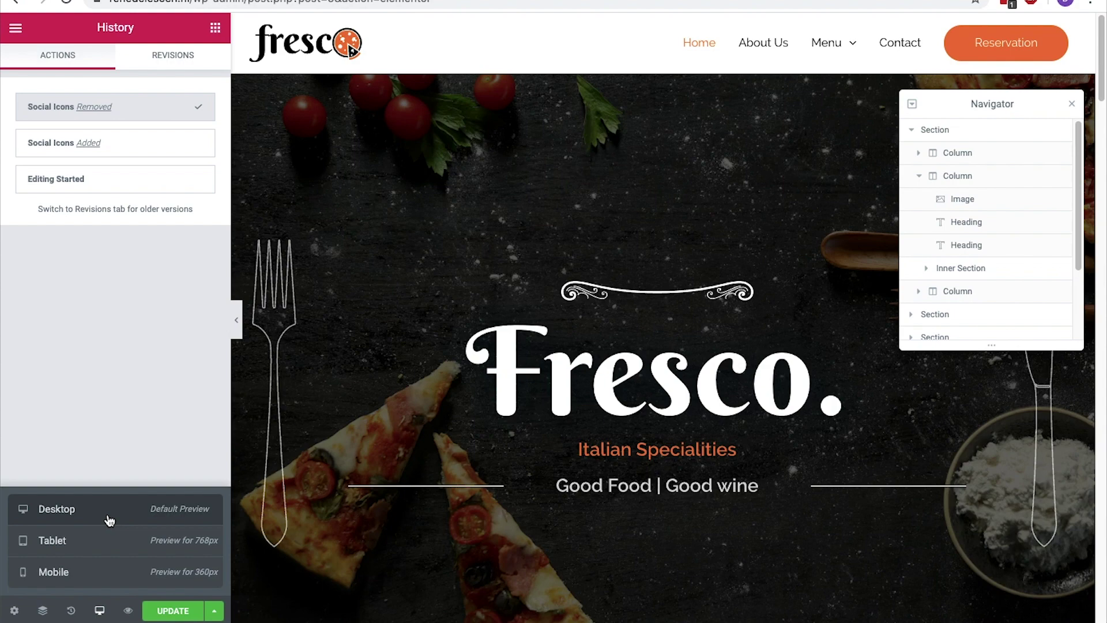
{"action": "left_click", "coordinate": [99, 574]}
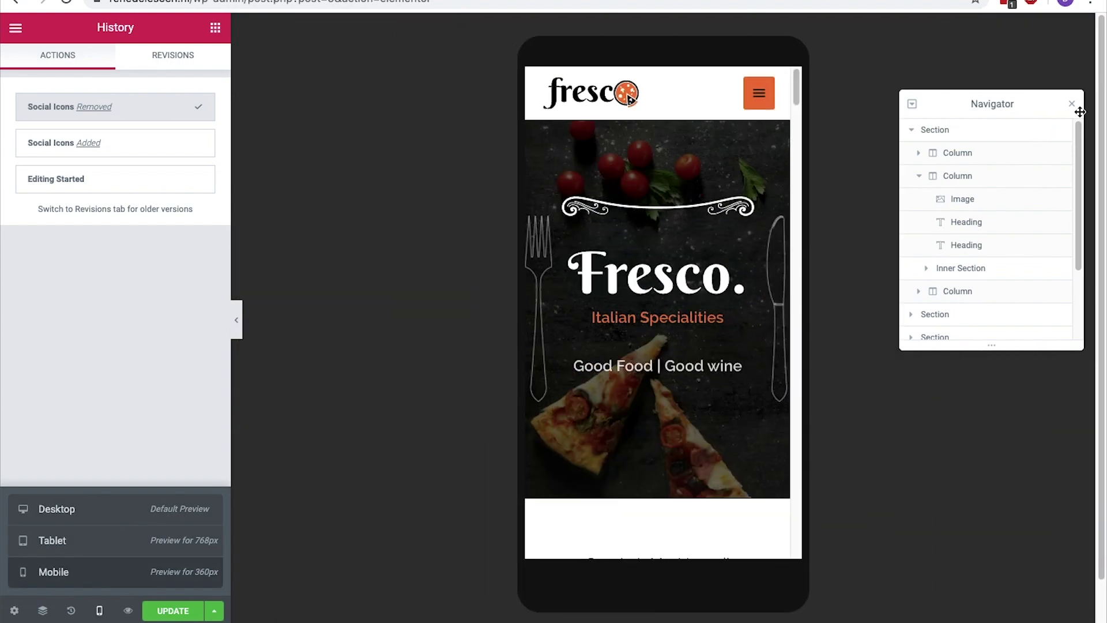
{"action": "left_click", "coordinate": [1073, 104]}
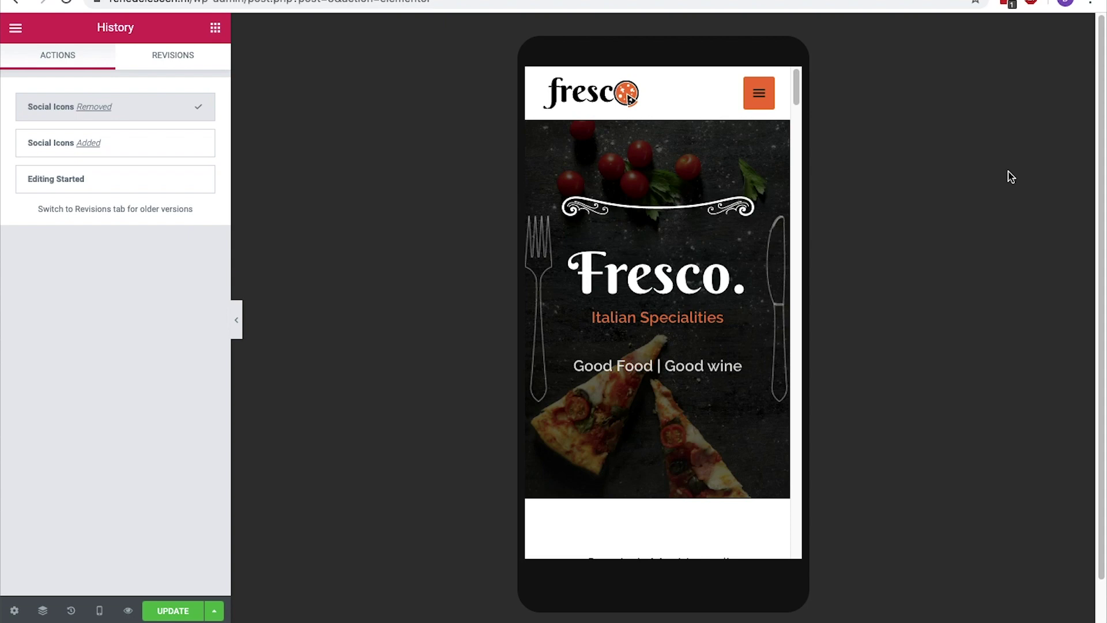
{"action": "left_click", "coordinate": [723, 269]}
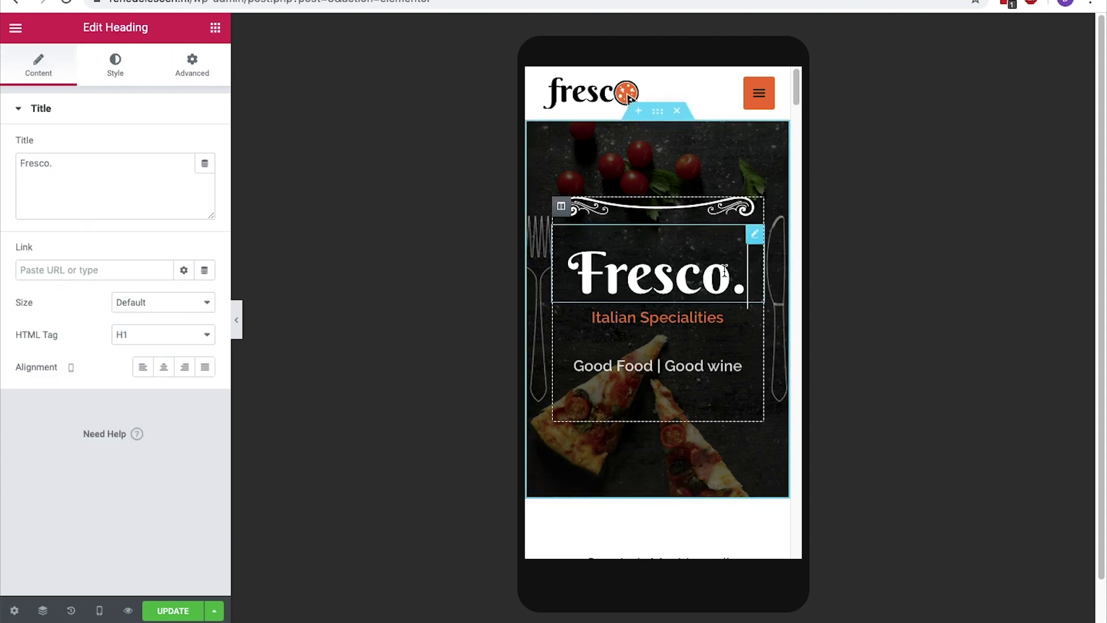
{"action": "left_click", "coordinate": [118, 77]}
{"action": "left_click", "coordinate": [205, 179]}
{"action": "mouse_move", "coordinate": [77, 287]}
{"action": "left_mouse_down"}
{"action": "mouse_move", "coordinate": [104, 289]}
{"action": "mouse_move", "coordinate": [42, 288]}
{"action": "mouse_move", "coordinate": [84, 289]}
{"action": "mouse_move", "coordinate": [75, 292]}
{"action": "left_mouse_up"}
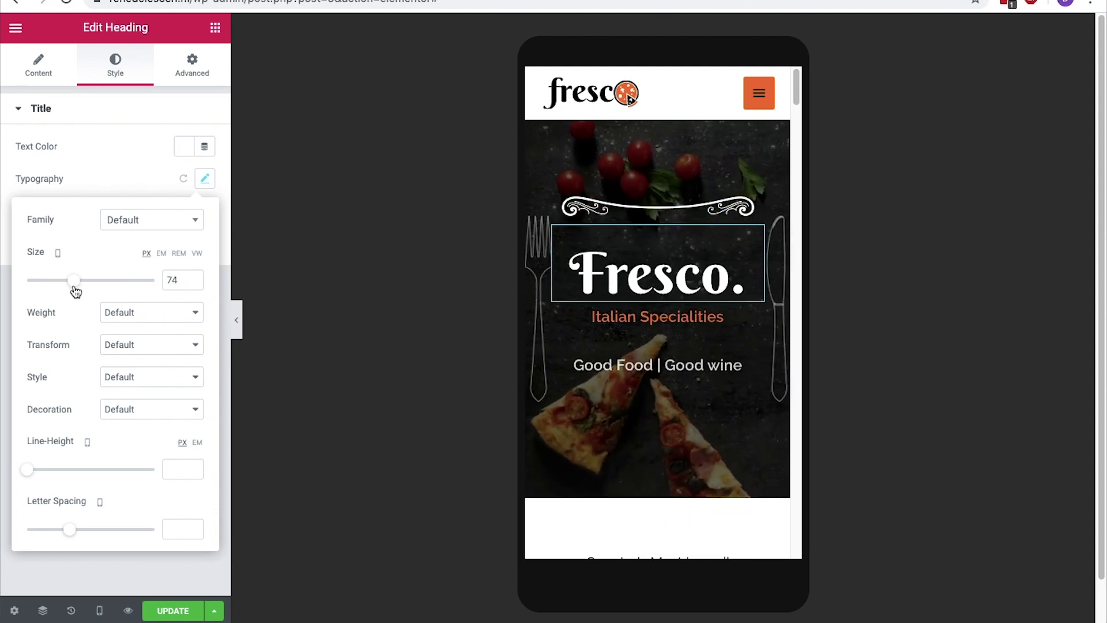
{"action": "left_click", "coordinate": [38, 64]}
{"action": "triple_click", "coordinate": [75, 173]}
{"action": "type", "text": "Restaurant x"}
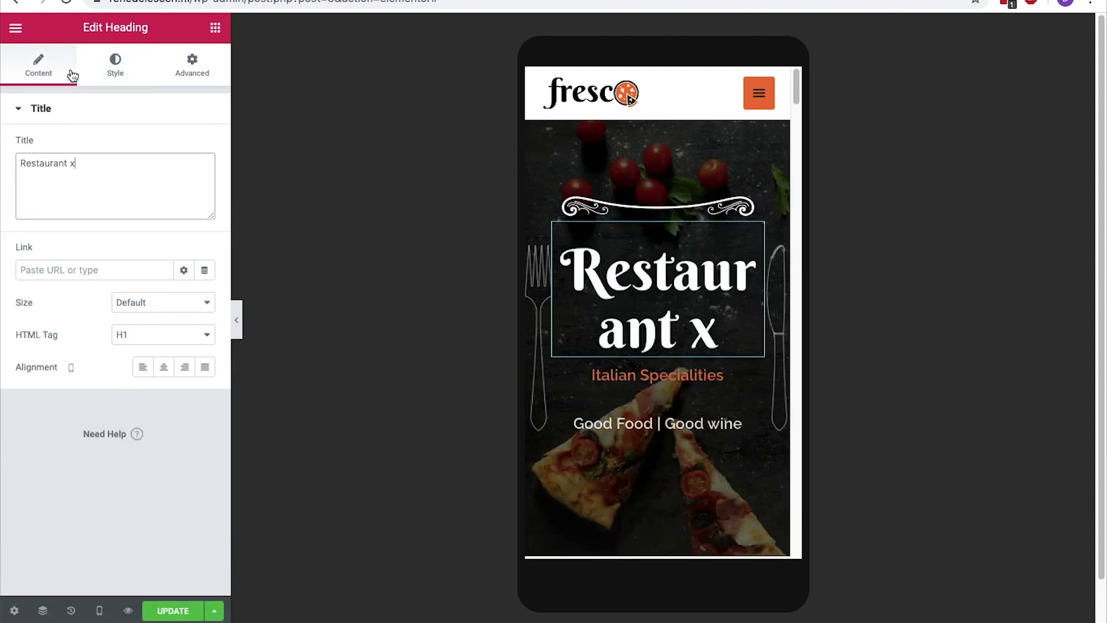
Shrink the mobile heading to 49 px and try pink shades, keeping the colour white
{"action": "left_click", "coordinate": [115, 65]}
{"action": "left_click", "coordinate": [205, 178]}
{"action": "left_click_drag", "start_coordinate": [74, 280], "coordinate": [57, 289]}
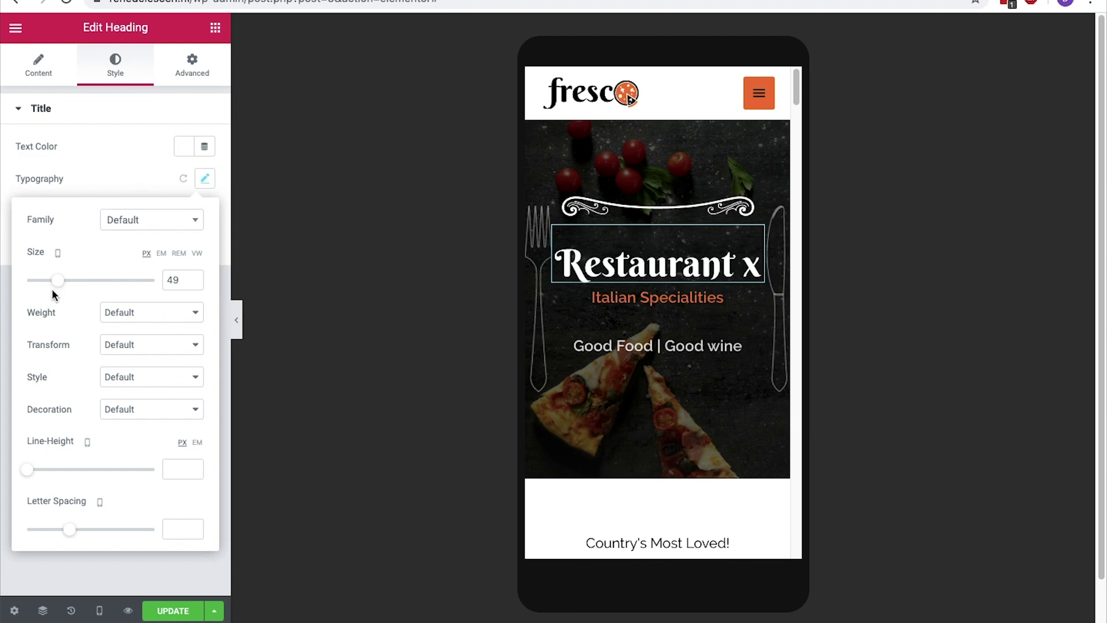
{"action": "left_click", "coordinate": [205, 178]}
{"action": "left_click", "coordinate": [185, 148]}
{"action": "left_click_drag", "start_coordinate": [124, 207], "coordinate": [69, 198]}
{"action": "left_click", "coordinate": [182, 151]}
{"action": "left_click", "coordinate": [205, 178]}
Slightly widen the heading's letter spacing and return the preview to desktop width
{"action": "left_click", "coordinate": [70, 529]}
{"action": "mouse_move", "coordinate": [74, 536]}
{"action": "left_mouse_down"}
{"action": "mouse_move", "coordinate": [102, 534]}
{"action": "mouse_move", "coordinate": [68, 540]}
{"action": "left_mouse_up"}
{"action": "left_click", "coordinate": [99, 610]}
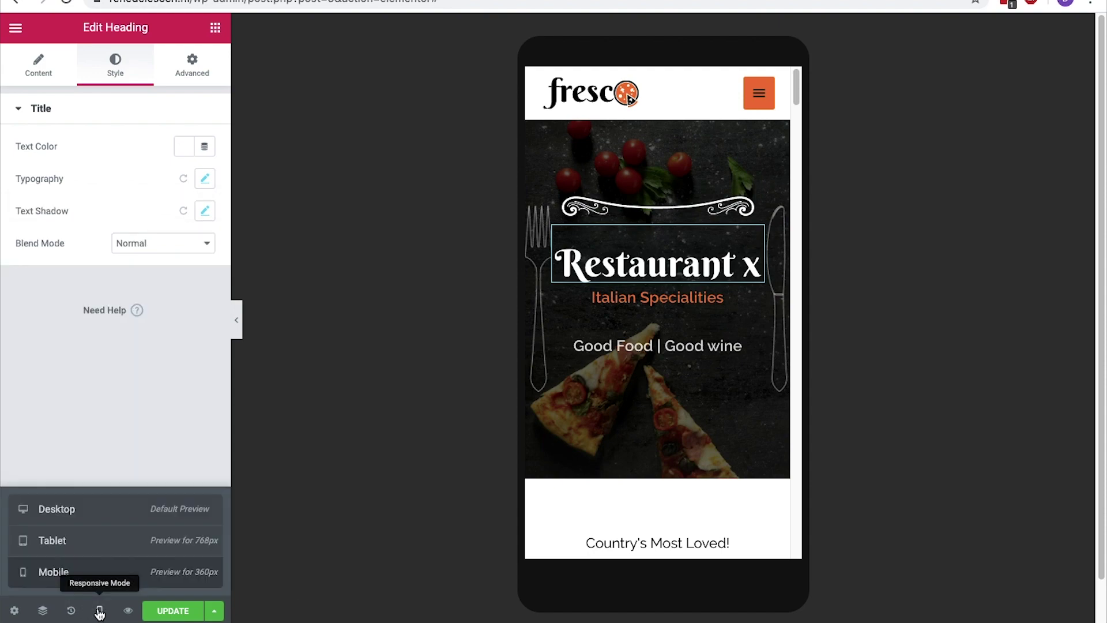
{"action": "left_click", "coordinate": [90, 523]}
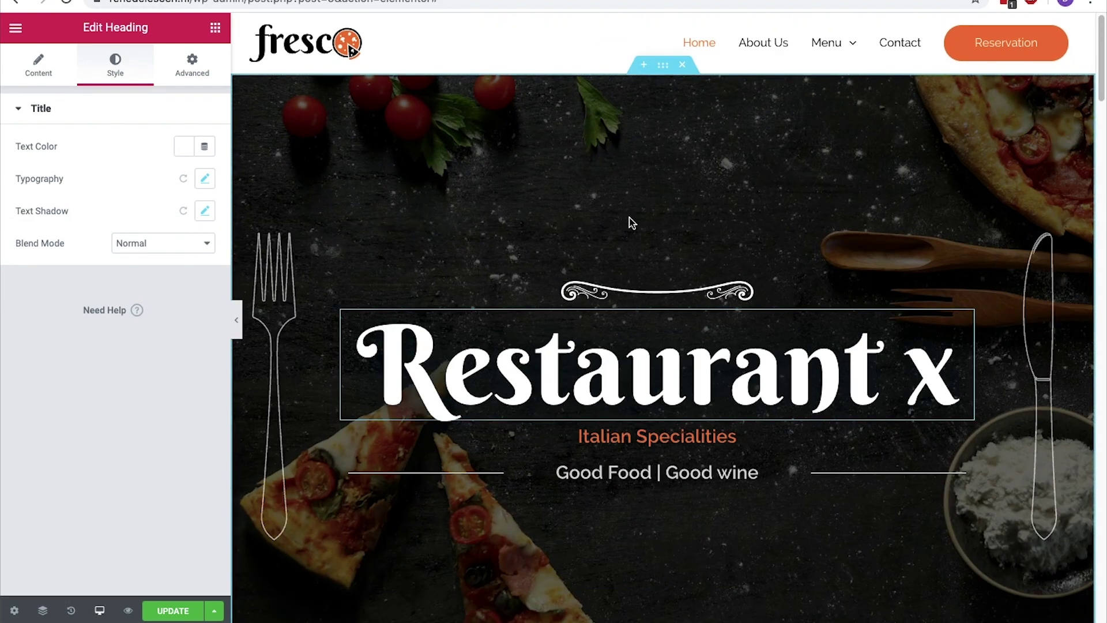
Show the hero section's background style settings via Edit Section
{"action": "right_click", "coordinate": [644, 169]}
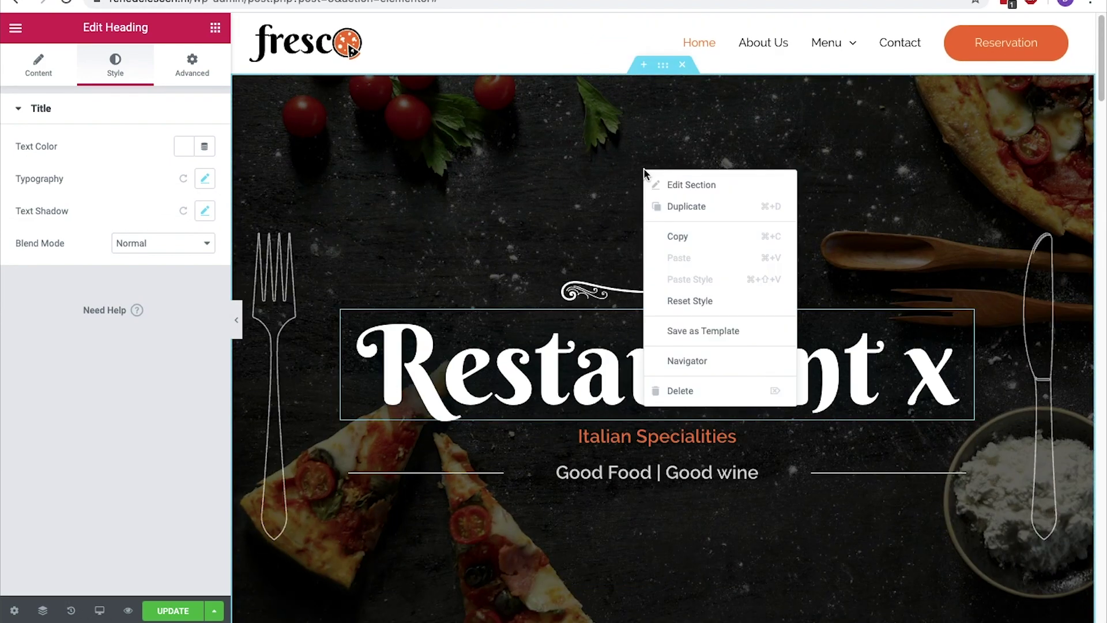
{"action": "left_click", "coordinate": [695, 193]}
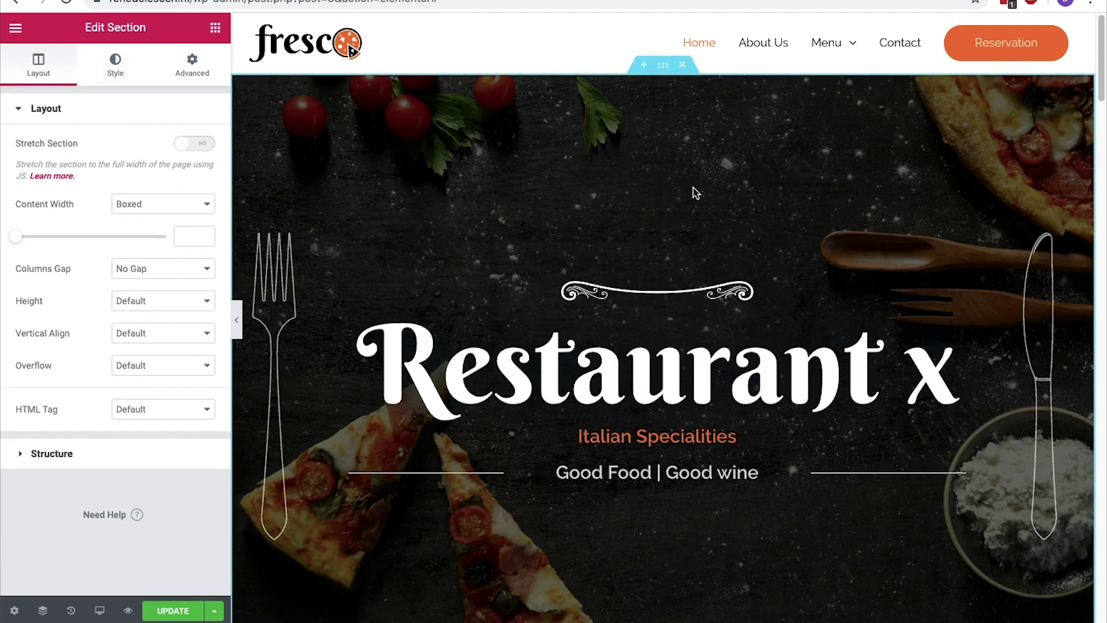
{"action": "left_click", "coordinate": [123, 81]}
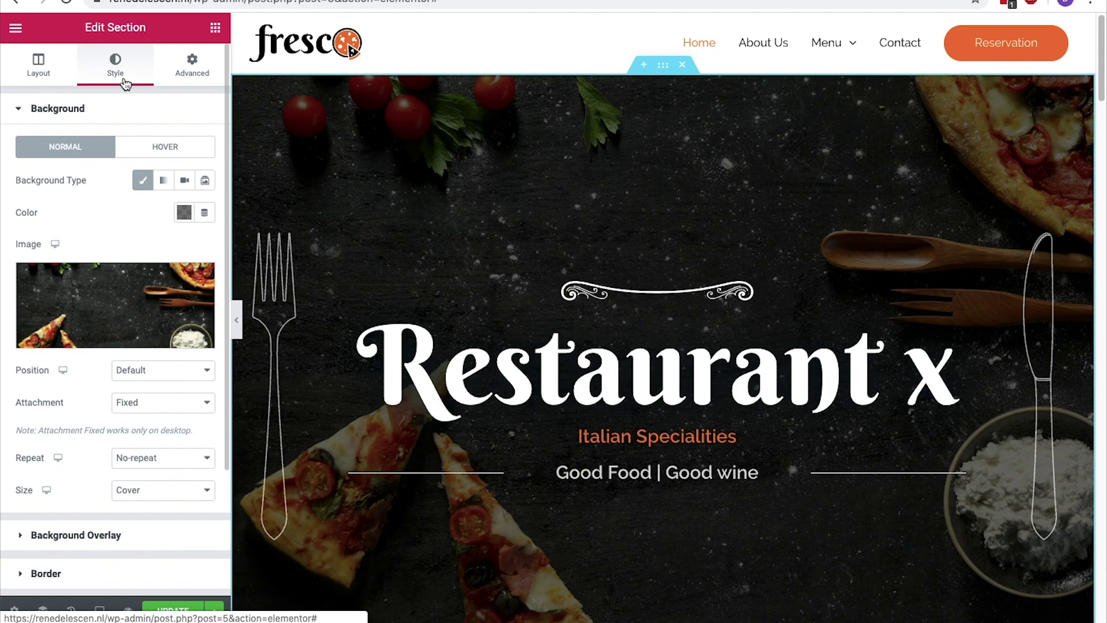
Open the Pexels website in a new browser tab
{"action": "key", "text": "ctrl+t"}
{"action": "type", "text": "pexels"}
{"action": "key", "text": "Return"}
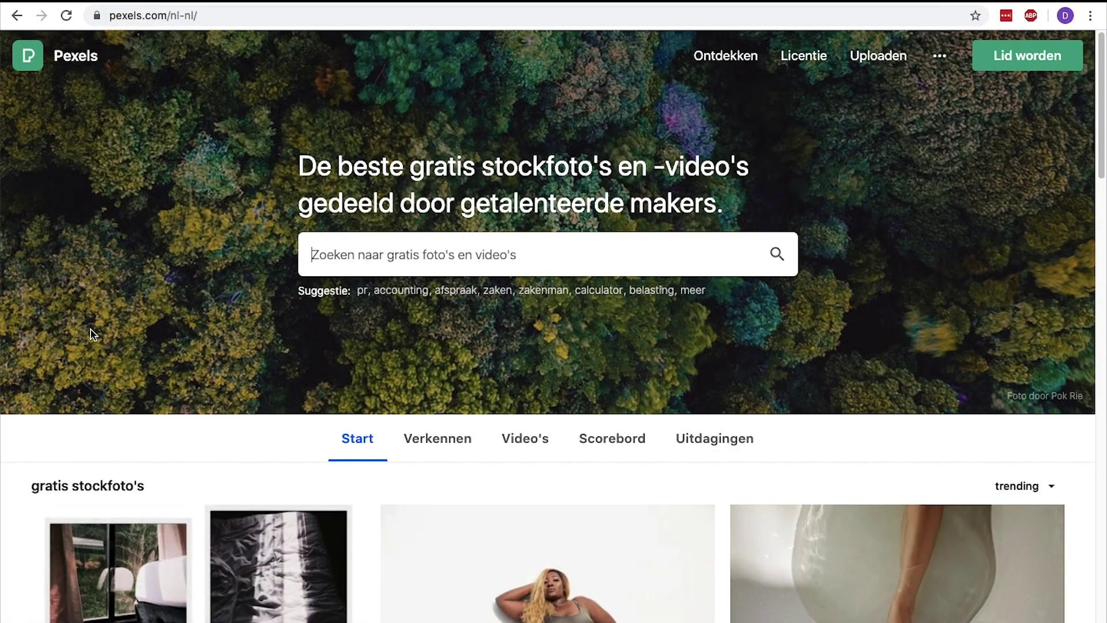
Search Pexels for 'food' and view the burrito photo
{"action": "type", "text": "food"}
{"action": "key", "text": "Return"}
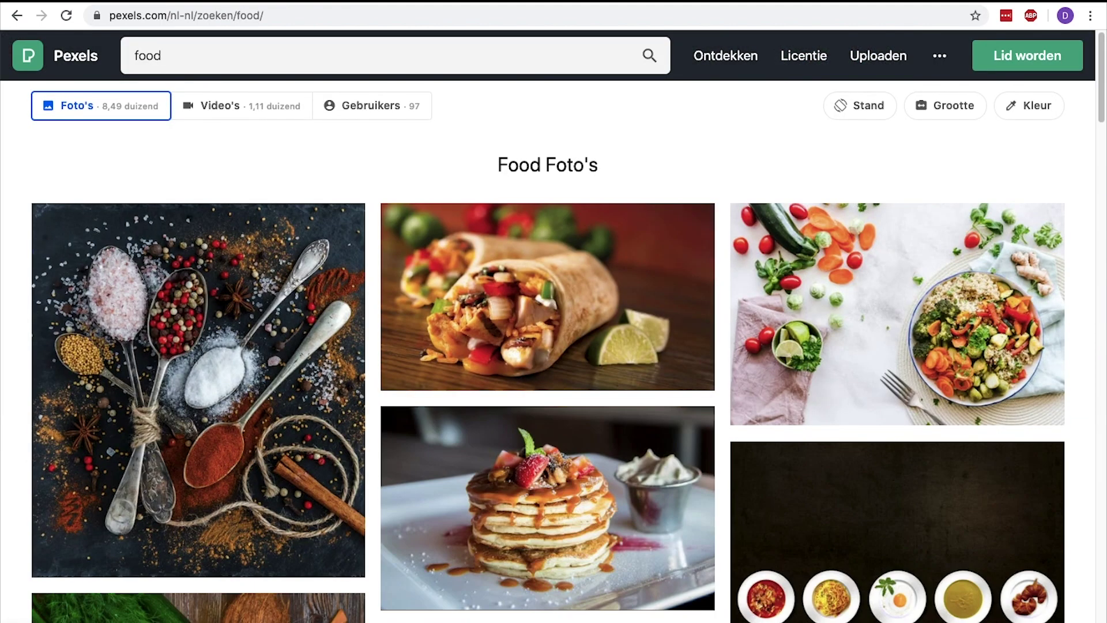
{"action": "left_click", "coordinate": [585, 315]}
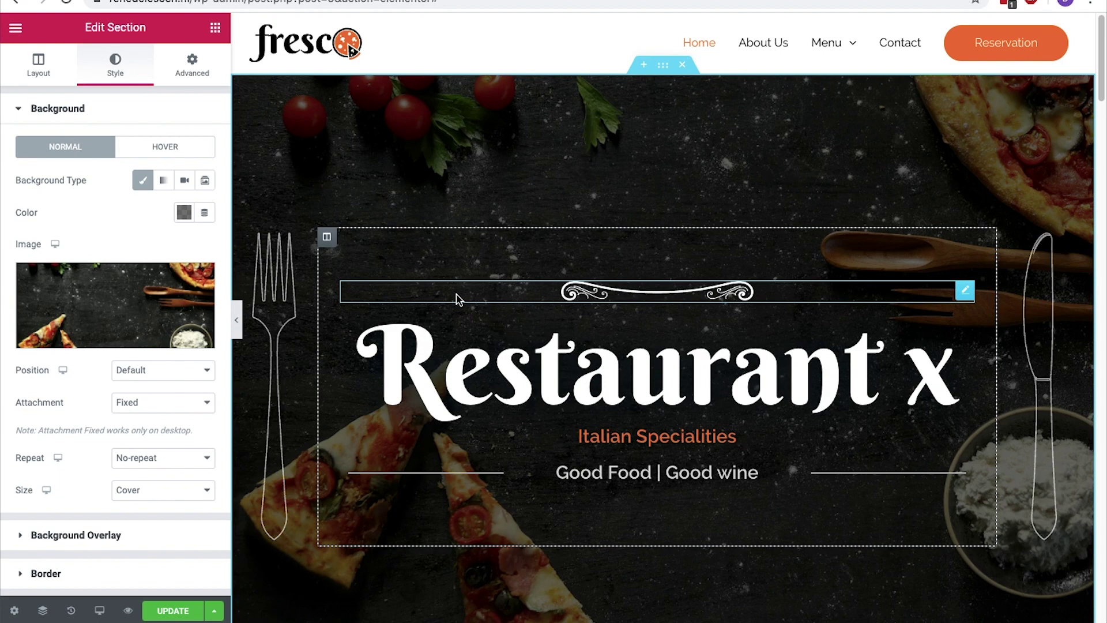
Set the pizza photo from the media library as the hero background image
{"action": "left_click", "coordinate": [158, 299]}
{"action": "left_click_drag", "start_coordinate": [848, 233], "coordinate": [856, 338]}
{"action": "left_click", "coordinate": [813, 268]}
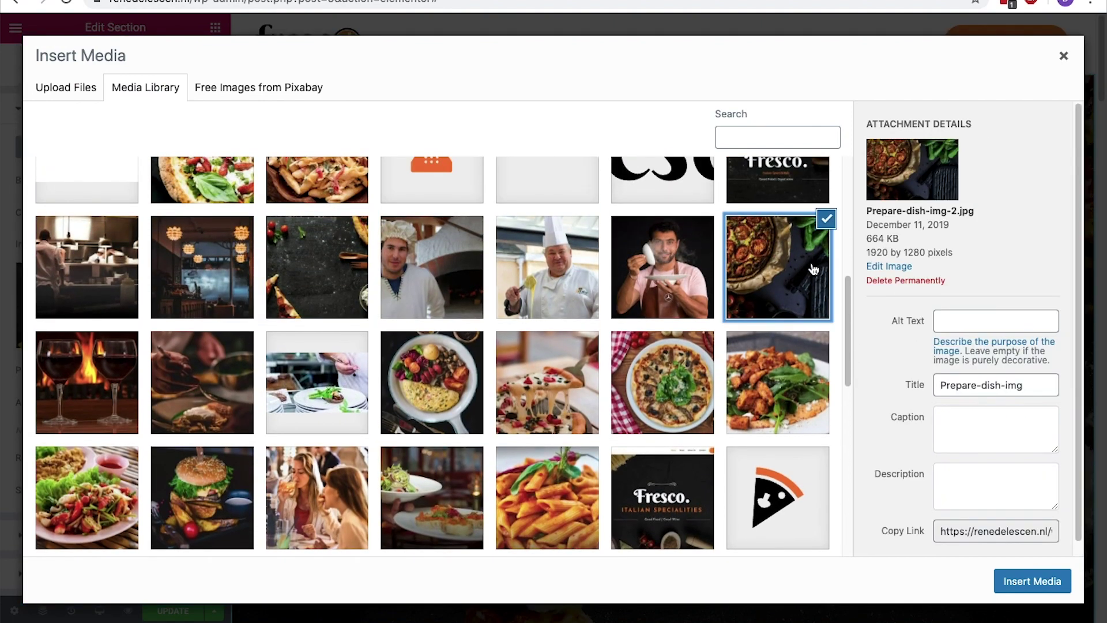
{"action": "left_click", "coordinate": [1032, 581]}
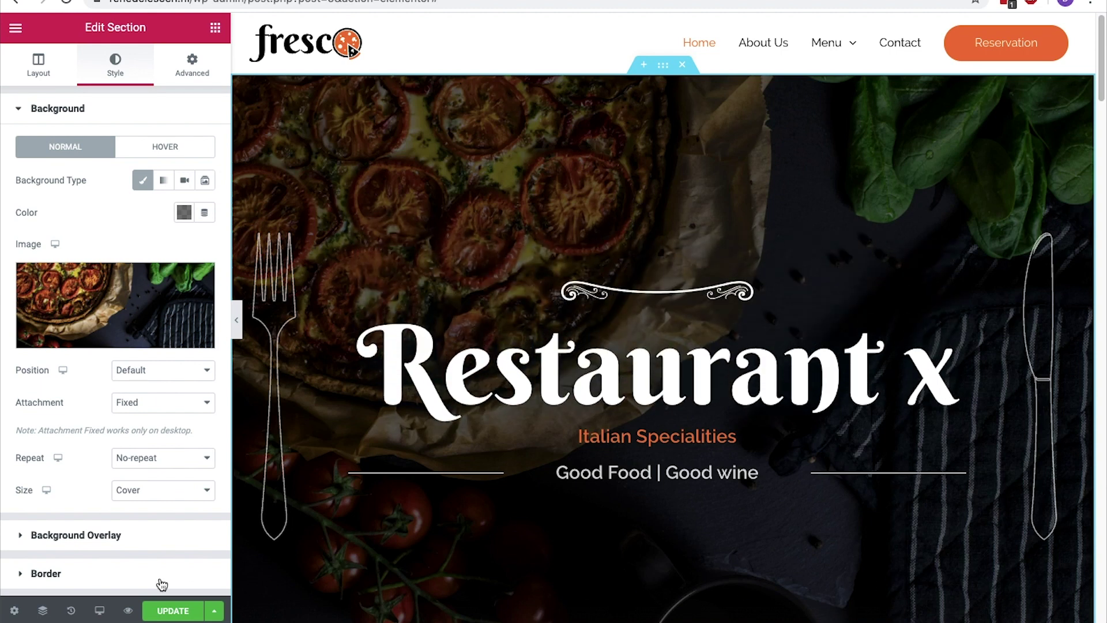
Make the overlay's second gradient colour pale pink #FFE2E2 at location 100
{"action": "left_click", "coordinate": [20, 537]}
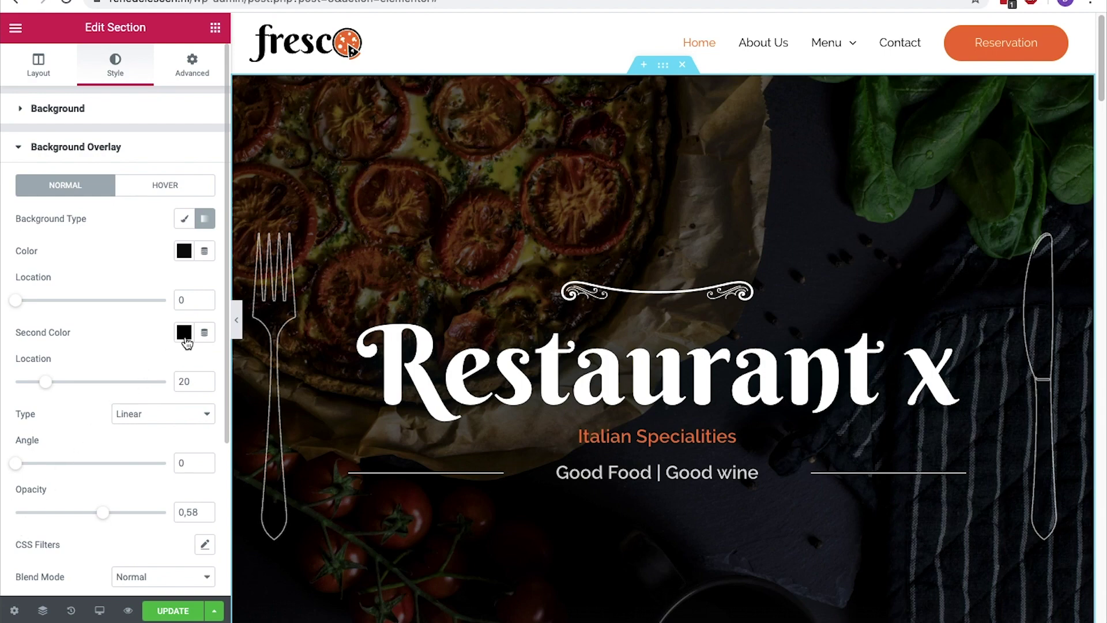
{"action": "left_click", "coordinate": [184, 334]}
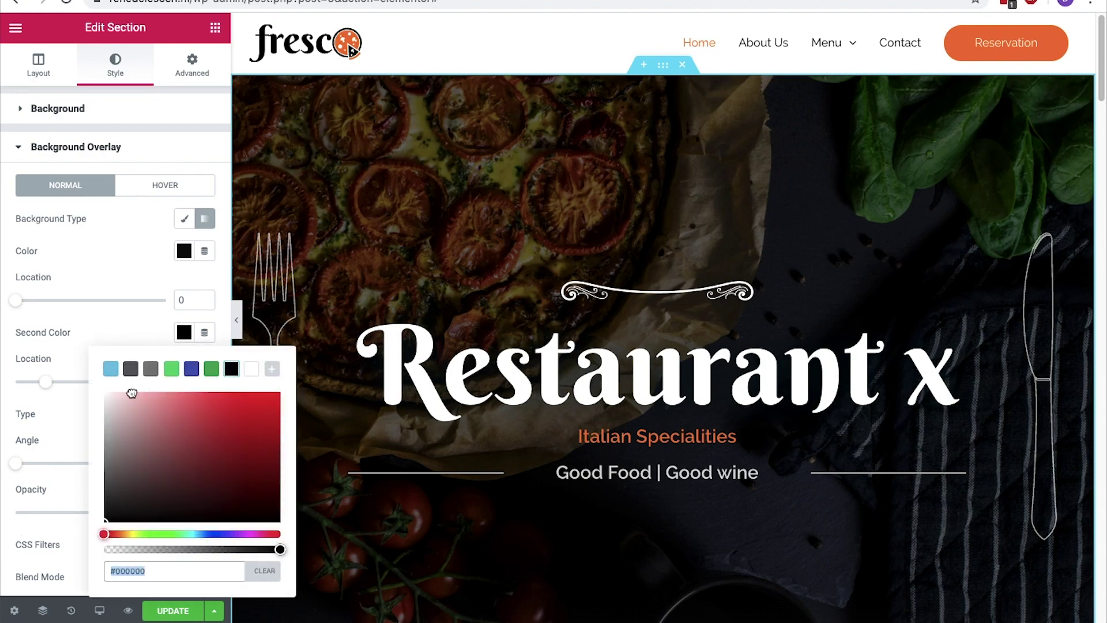
{"action": "left_click", "coordinate": [129, 392]}
{"action": "left_click_drag", "start_coordinate": [128, 392], "coordinate": [123, 393]}
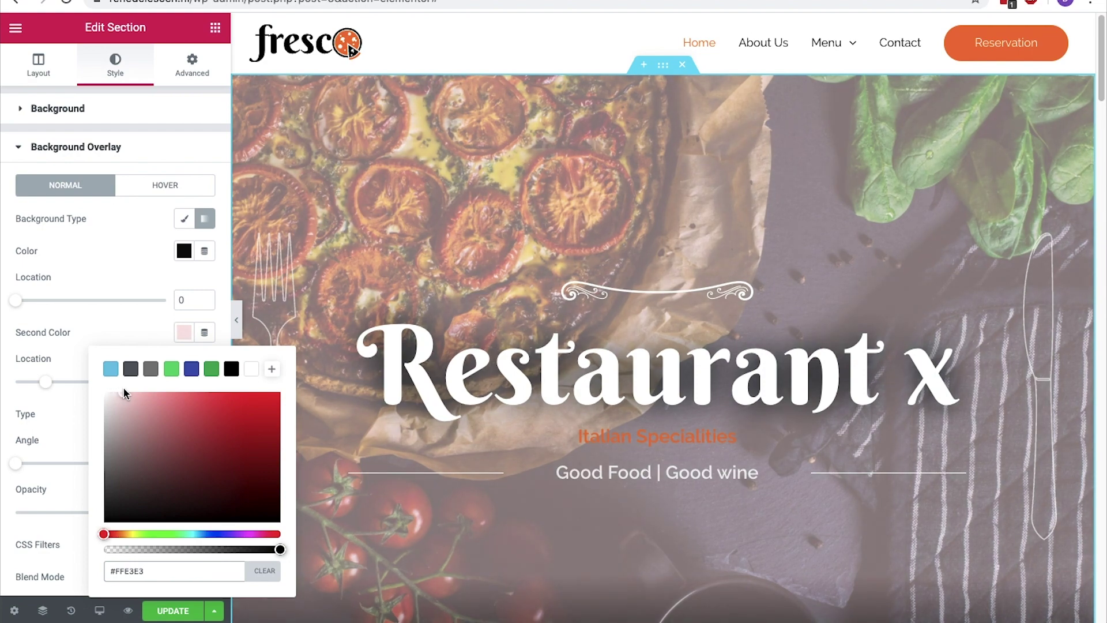
{"action": "left_click_drag", "start_coordinate": [60, 384], "coordinate": [186, 381]}
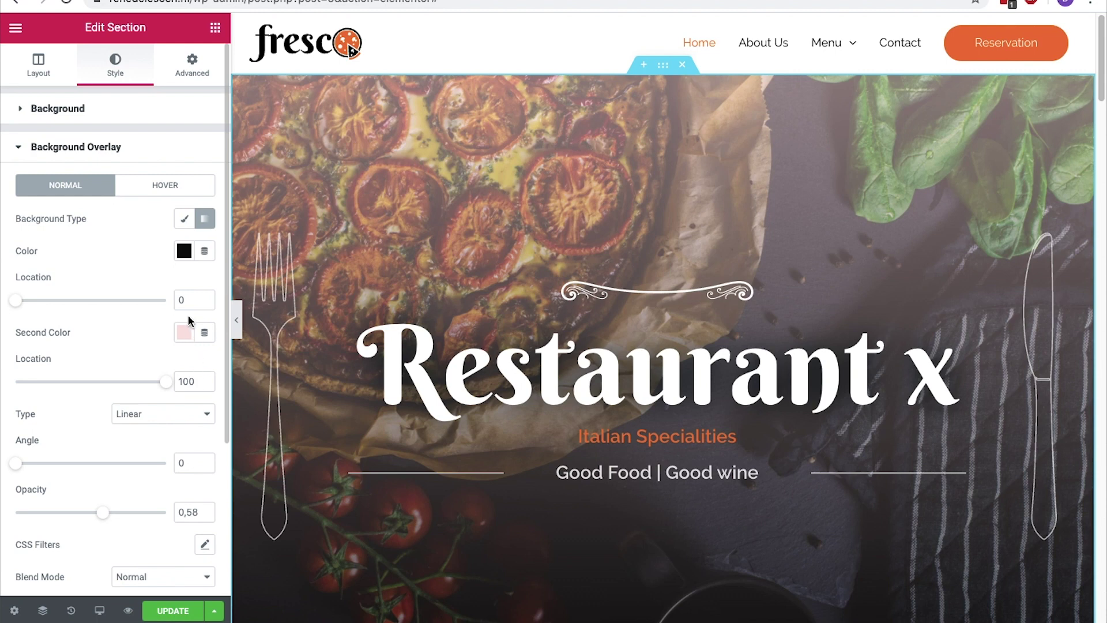
{"action": "left_click", "coordinate": [193, 80]}
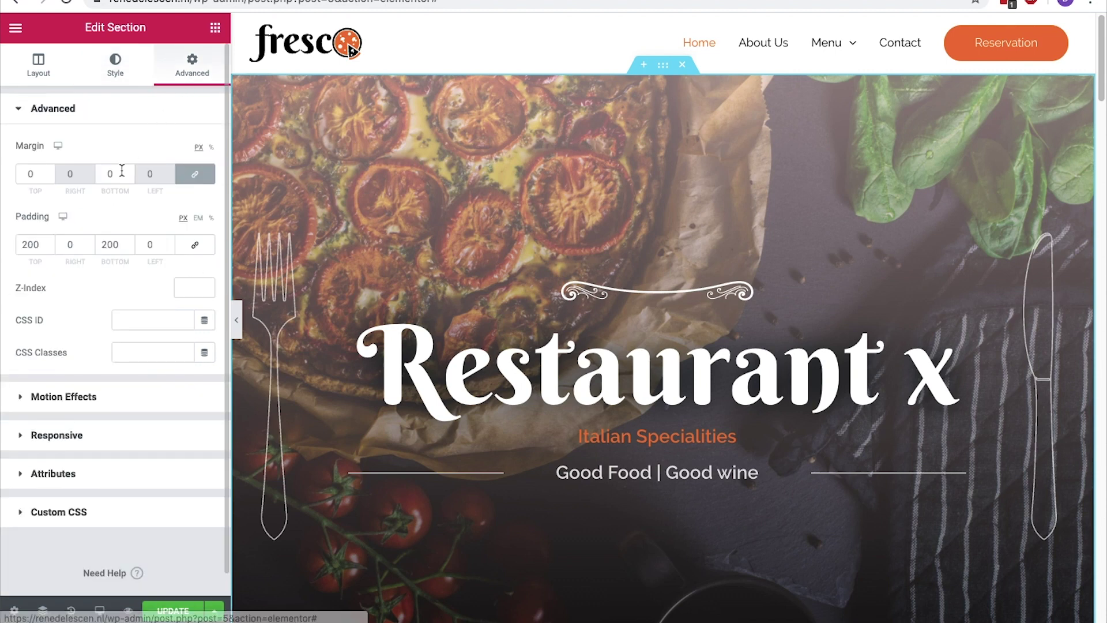
Set the hero section's top and bottom padding to 100
{"action": "left_click", "coordinate": [49, 242]}
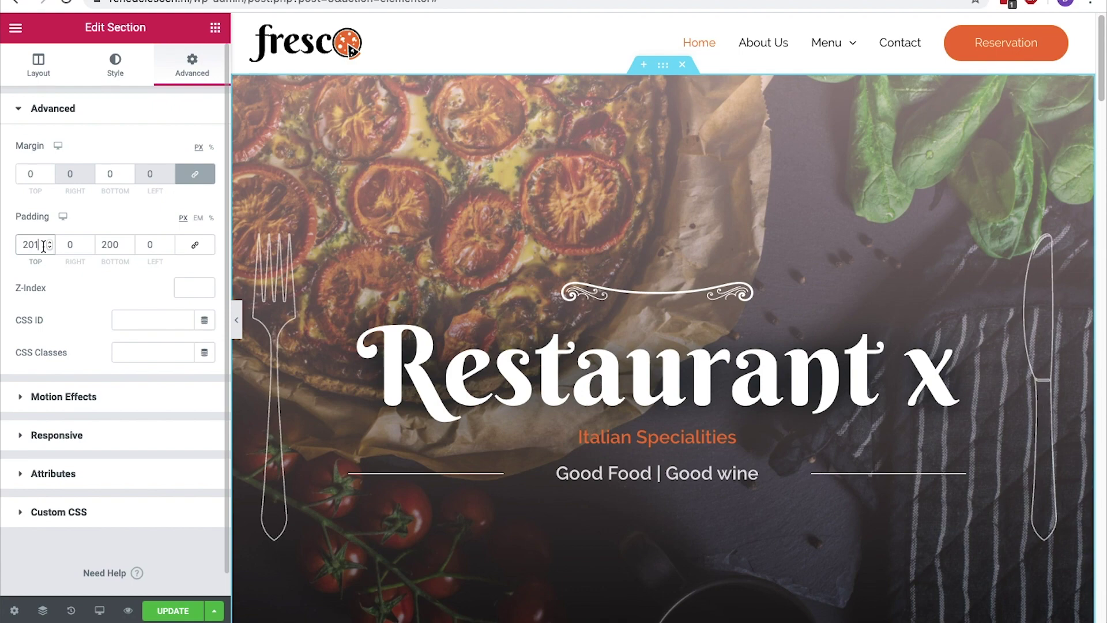
{"action": "double_click", "coordinate": [43, 246]}
{"action": "type", "text": "100"}
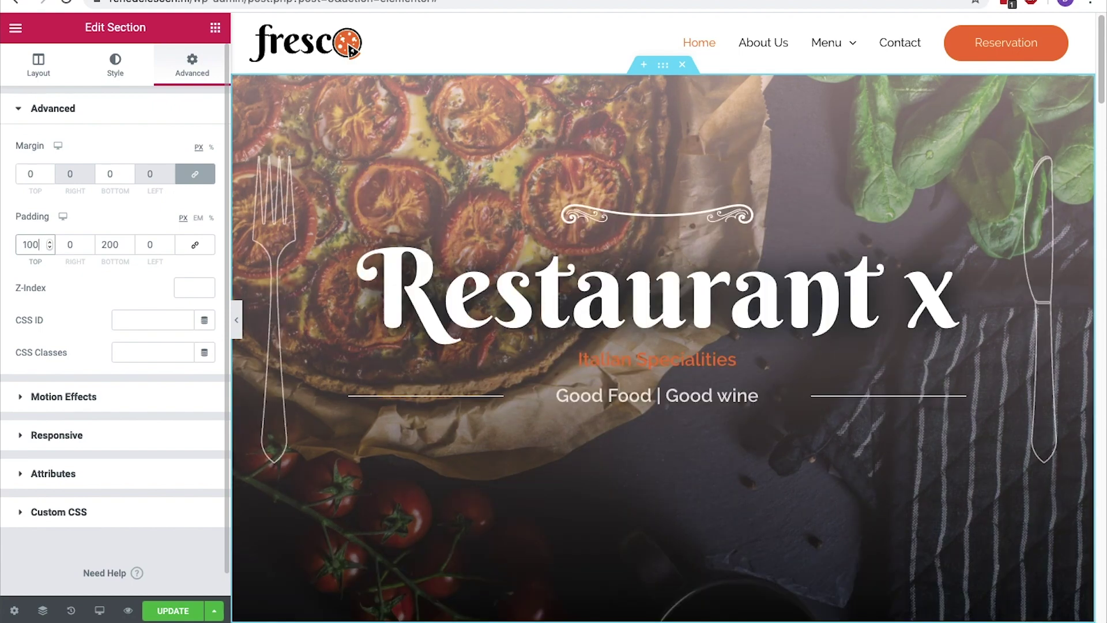
{"action": "double_click", "coordinate": [109, 244]}
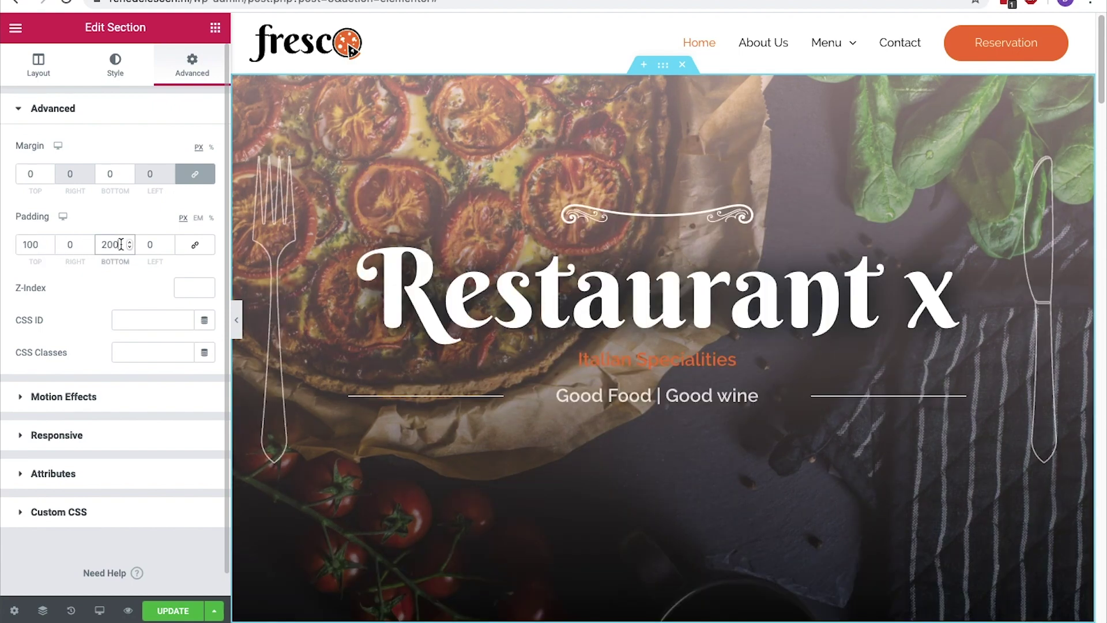
{"action": "type", "text": "100"}
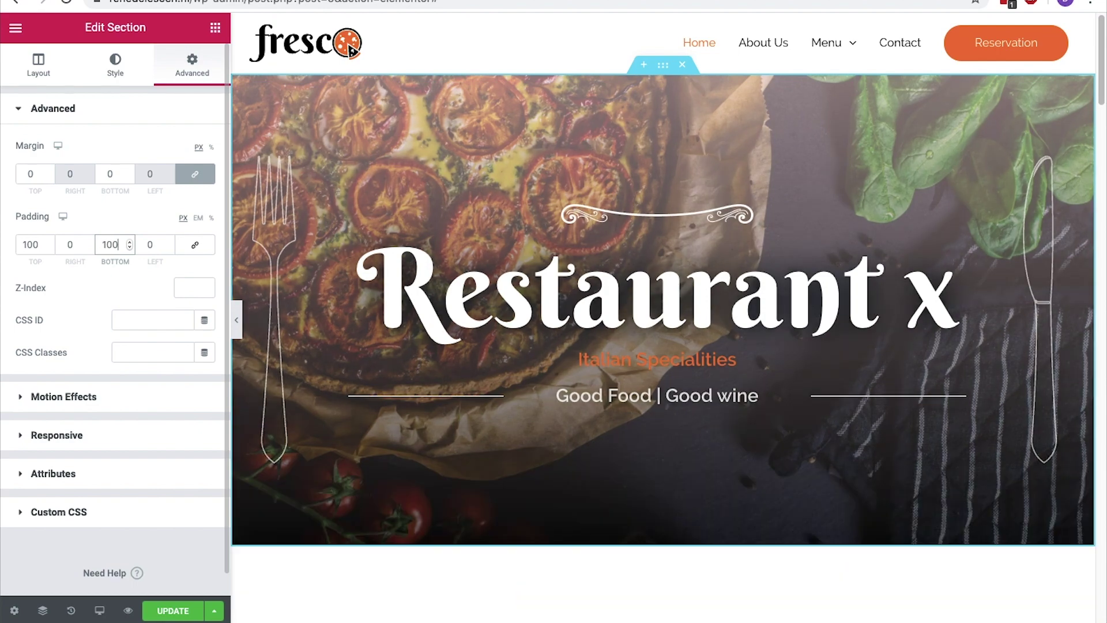
Save the page changes and scroll down to the Happy Customers section
{"action": "left_click", "coordinate": [176, 611]}
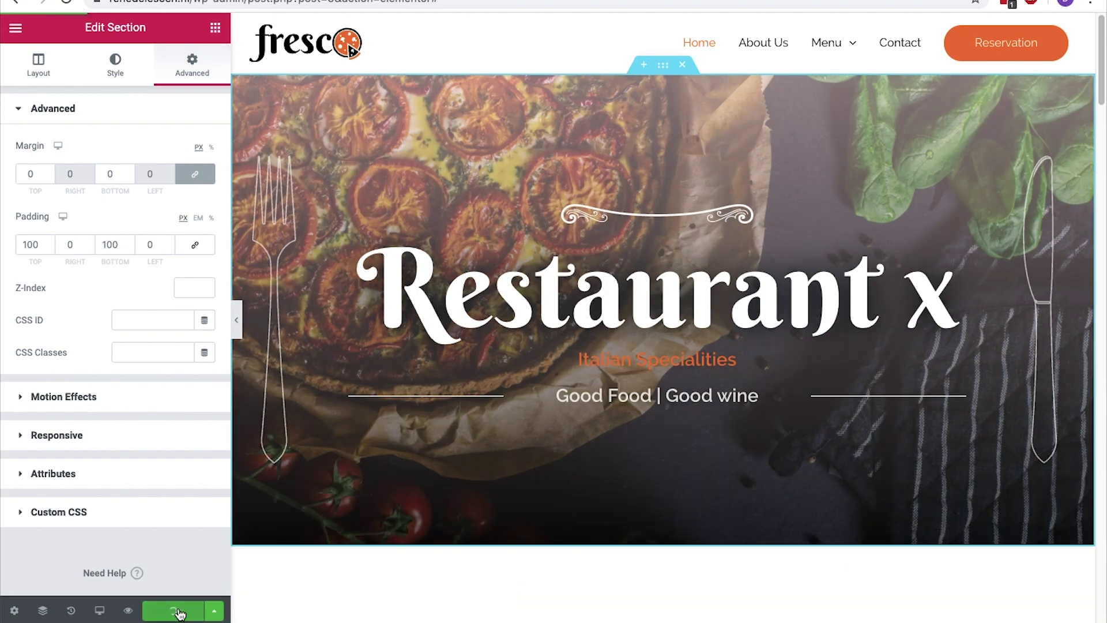
{"action": "scroll", "coordinate": [663, 317], "scroll_direction": "down", "scroll_amount": 15}
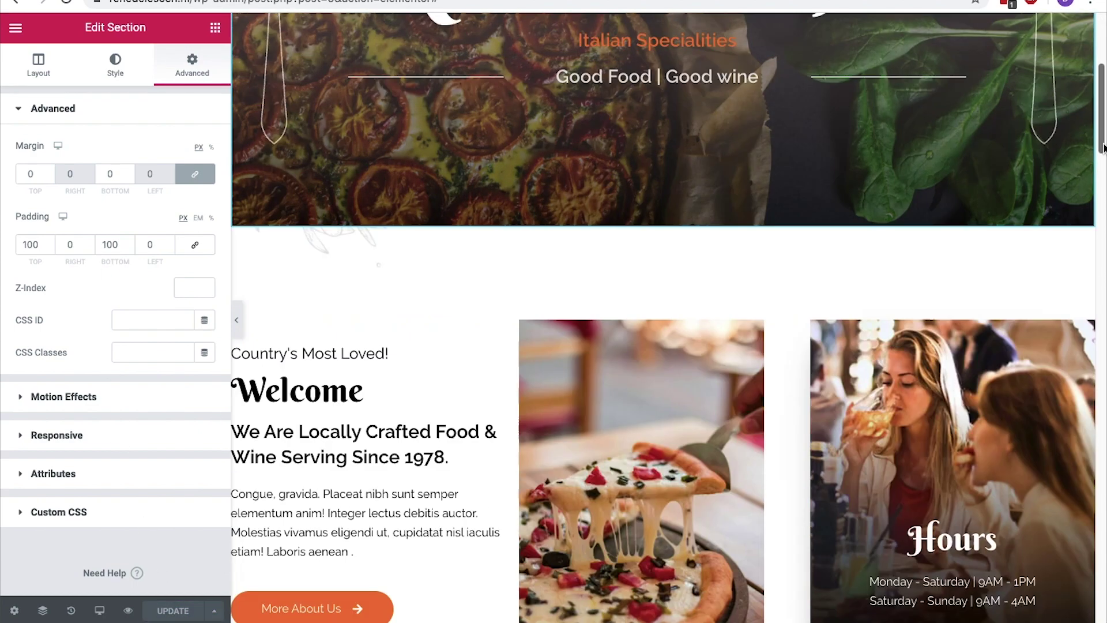
{"action": "scroll", "coordinate": [663, 317], "scroll_direction": "down", "scroll_amount": 15}
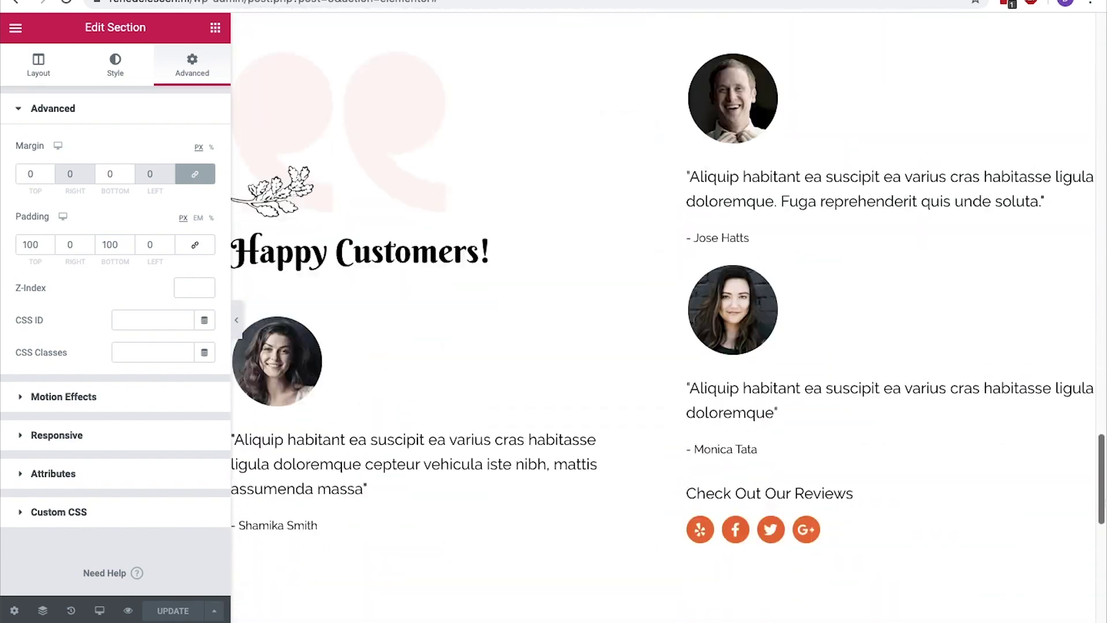
{"action": "scroll", "coordinate": [663, 317], "scroll_direction": "up", "scroll_amount": 2}
{"action": "scroll", "coordinate": [663, 317], "scroll_direction": "down", "scroll_amount": 3}
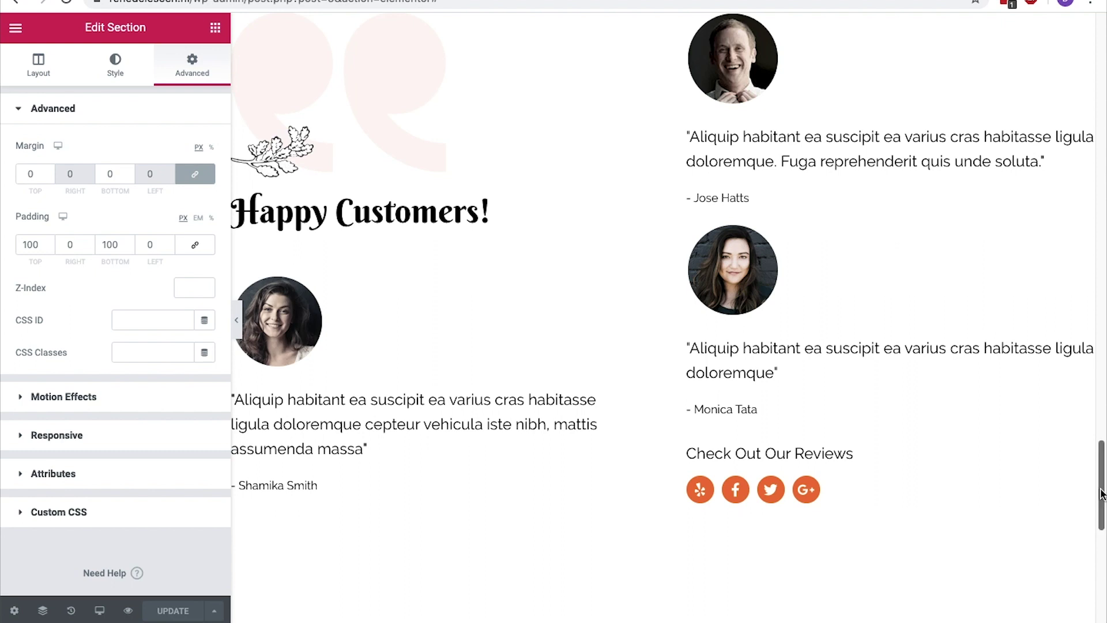
{"action": "scroll", "coordinate": [894, 410], "scroll_direction": "up", "scroll_amount": 2}
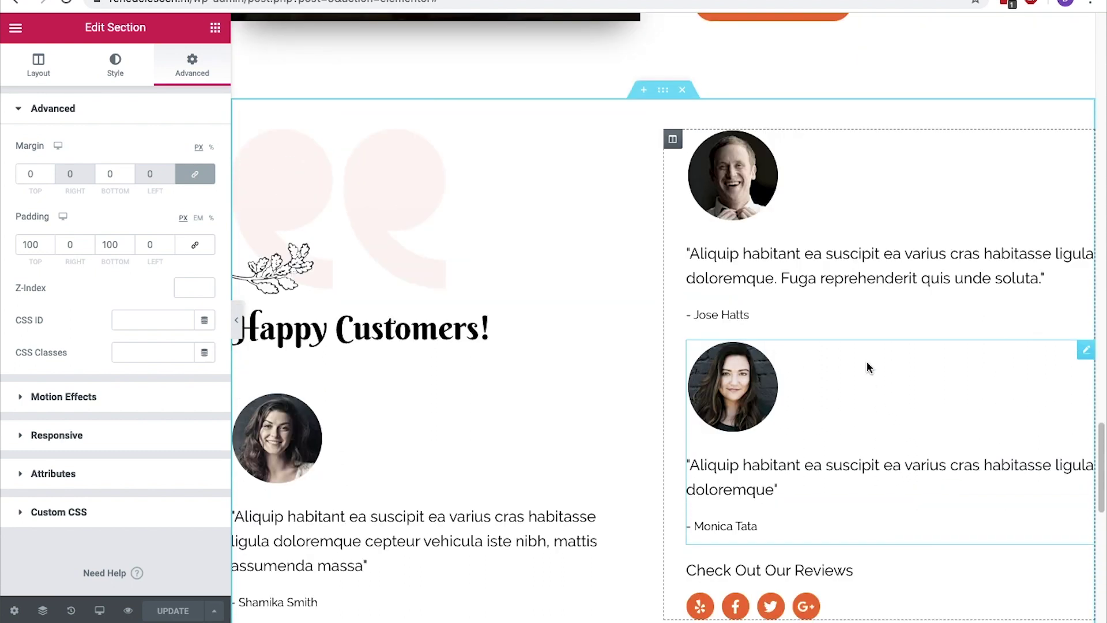
Delete the old Happy Customers section and add a three-column section
{"action": "left_click", "coordinate": [682, 91]}
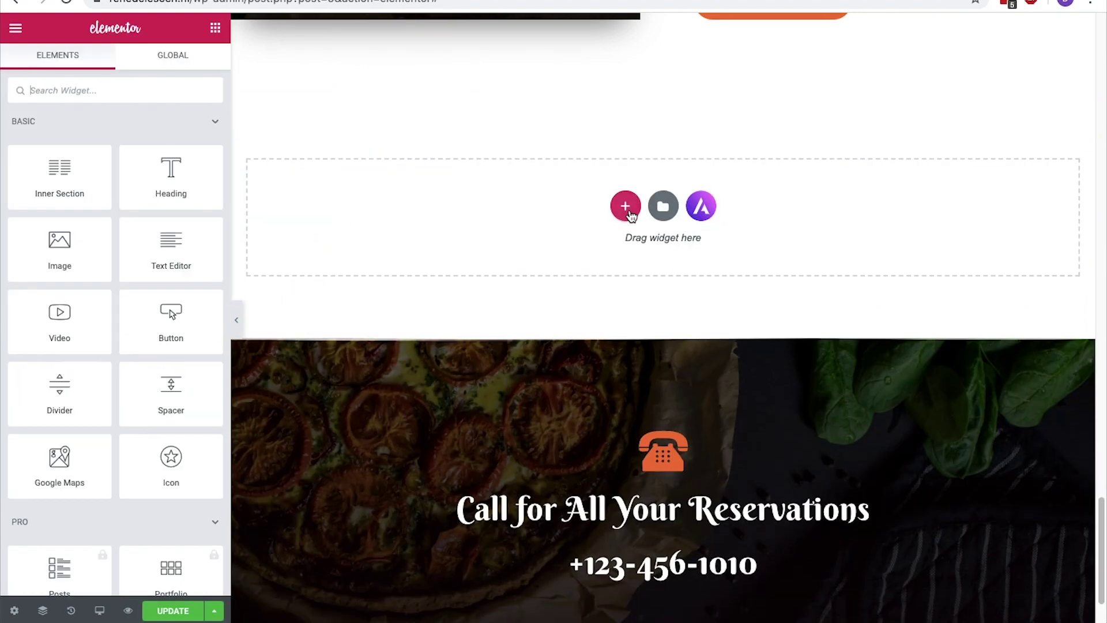
{"action": "left_click", "coordinate": [627, 206]}
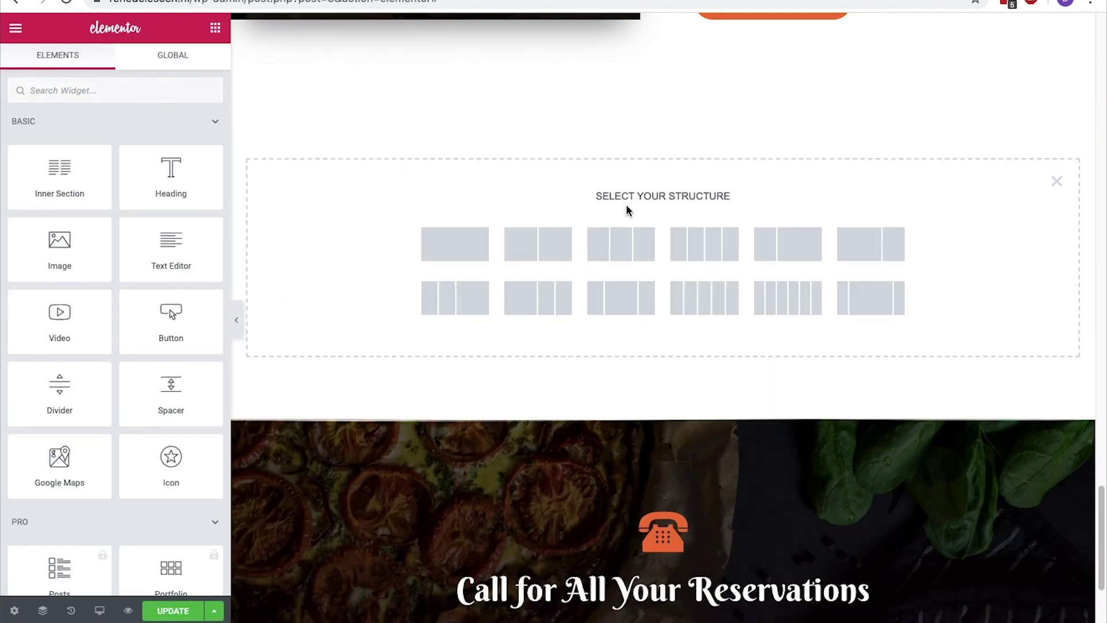
{"action": "left_click", "coordinate": [625, 239]}
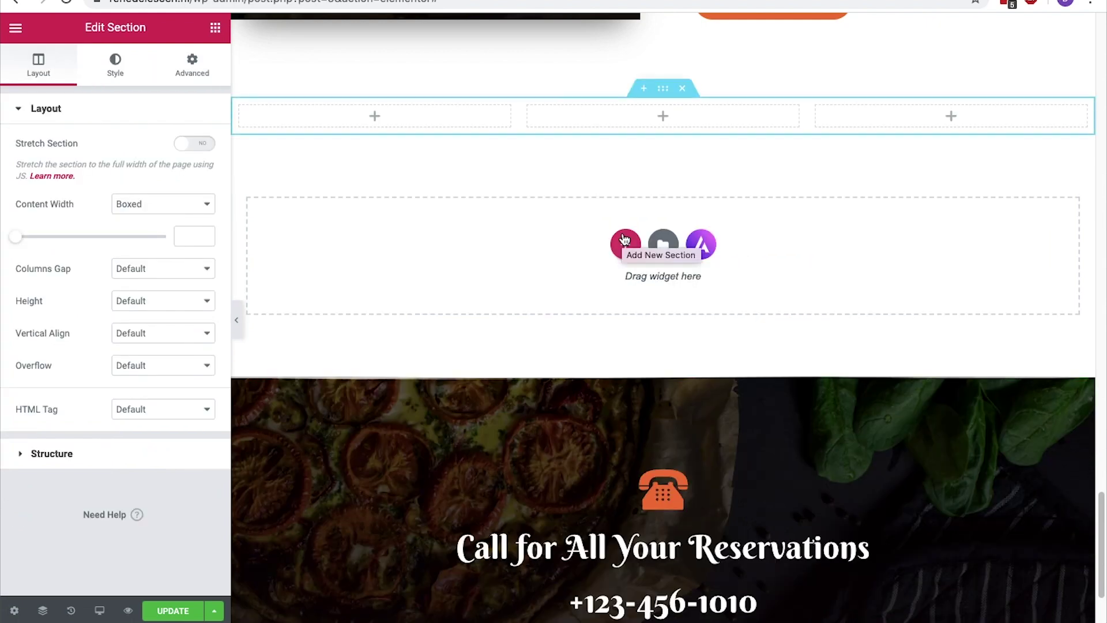
Add a centred 'Our Happy Customers!' heading and move it above the columns
{"action": "left_click", "coordinate": [216, 31]}
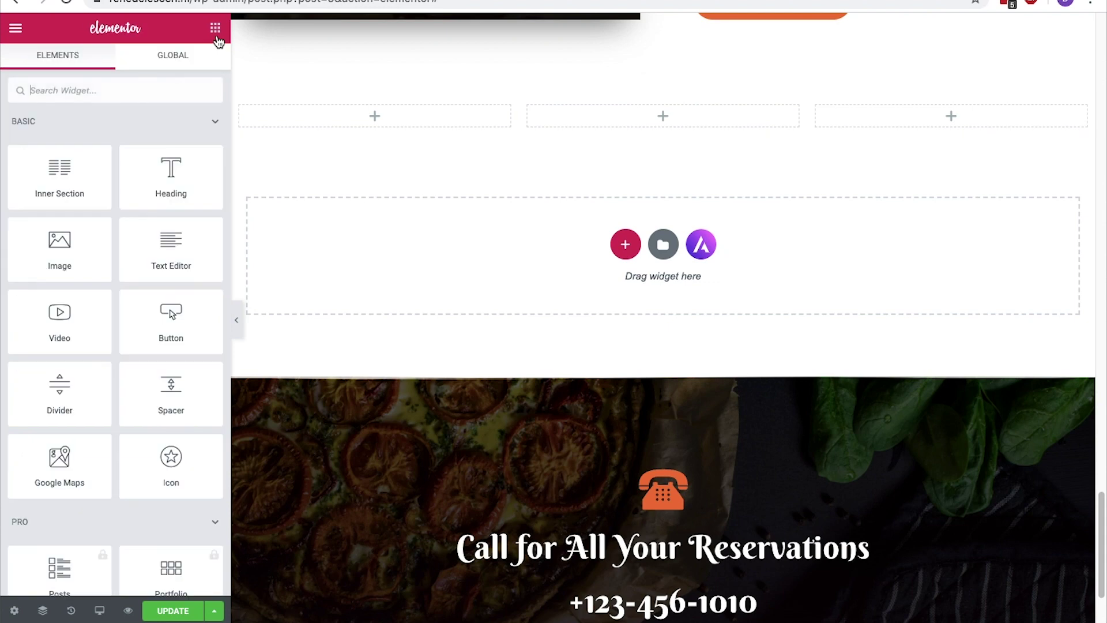
{"action": "left_click_drag", "start_coordinate": [171, 173], "coordinate": [610, 234]}
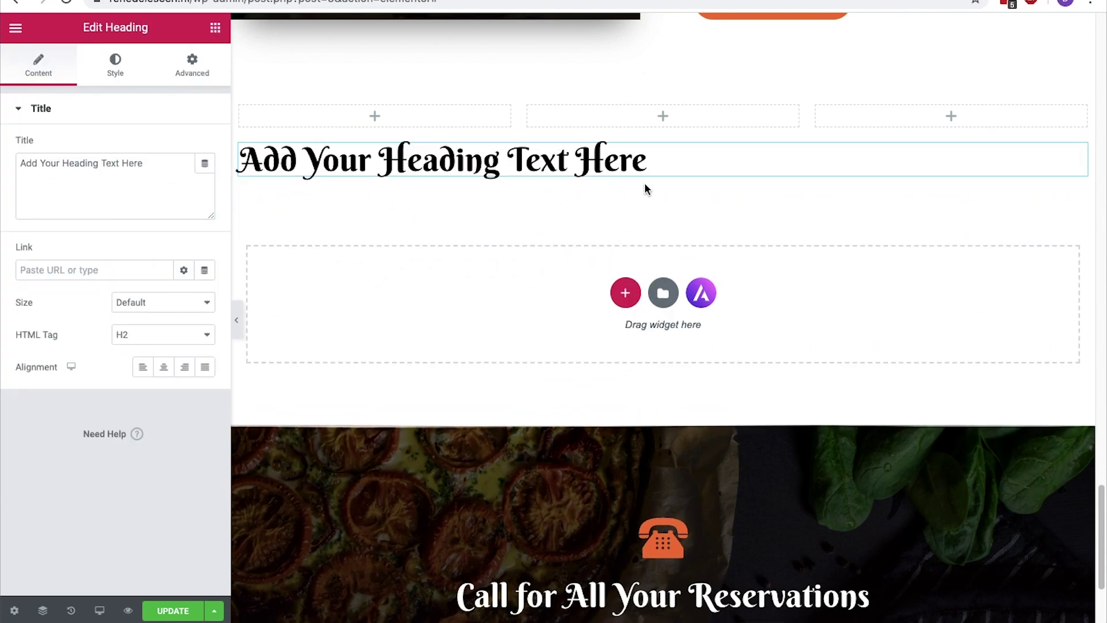
{"action": "left_click", "coordinate": [655, 165]}
{"action": "key", "text": "ctrl+a"}
{"action": "type", "text": "Our Happy Customers!"}
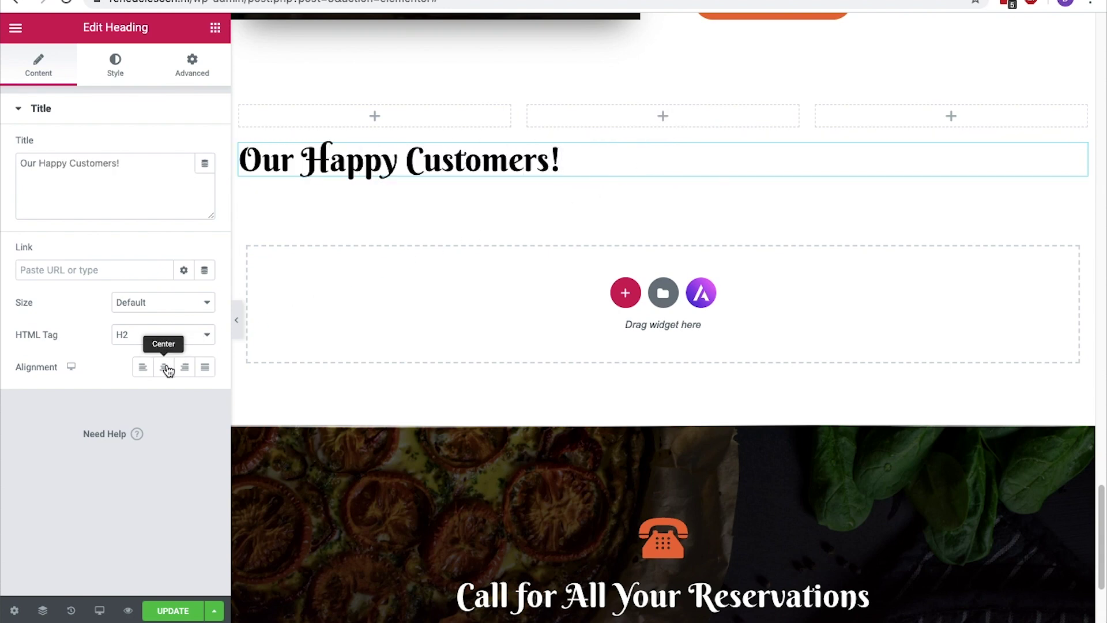
{"action": "left_click", "coordinate": [165, 367]}
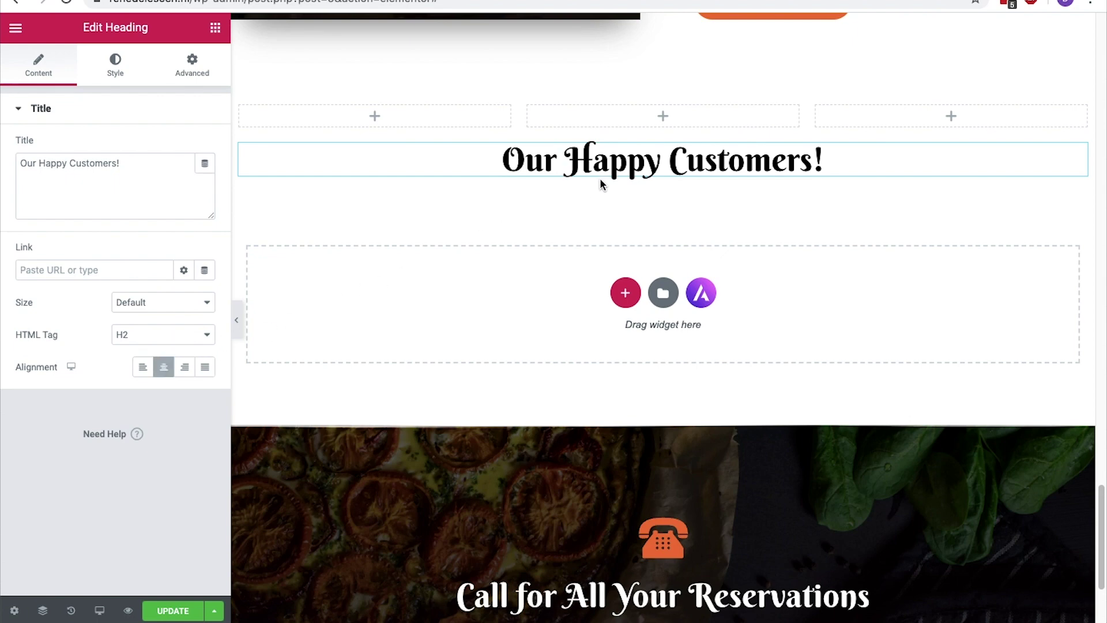
{"action": "mouse_move", "coordinate": [654, 146]}
{"action": "left_click_drag", "start_coordinate": [667, 137], "coordinate": [666, 95]}
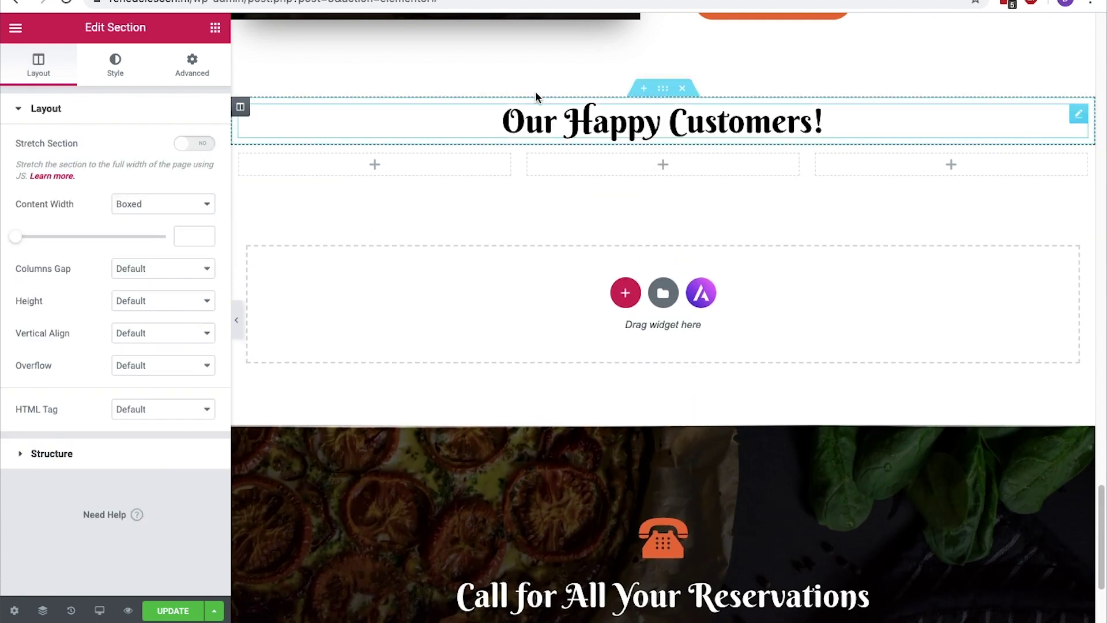
{"action": "left_click", "coordinate": [215, 28]}
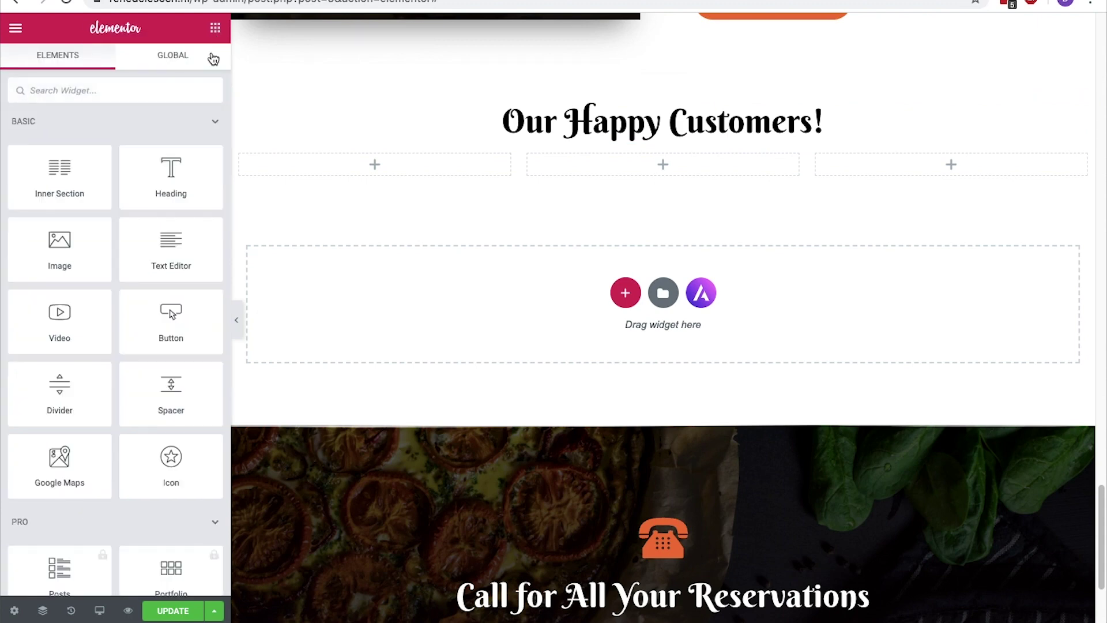
Add a divider under the heading, 130 px wide and centred
{"action": "left_click_drag", "start_coordinate": [72, 386], "coordinate": [655, 135]}
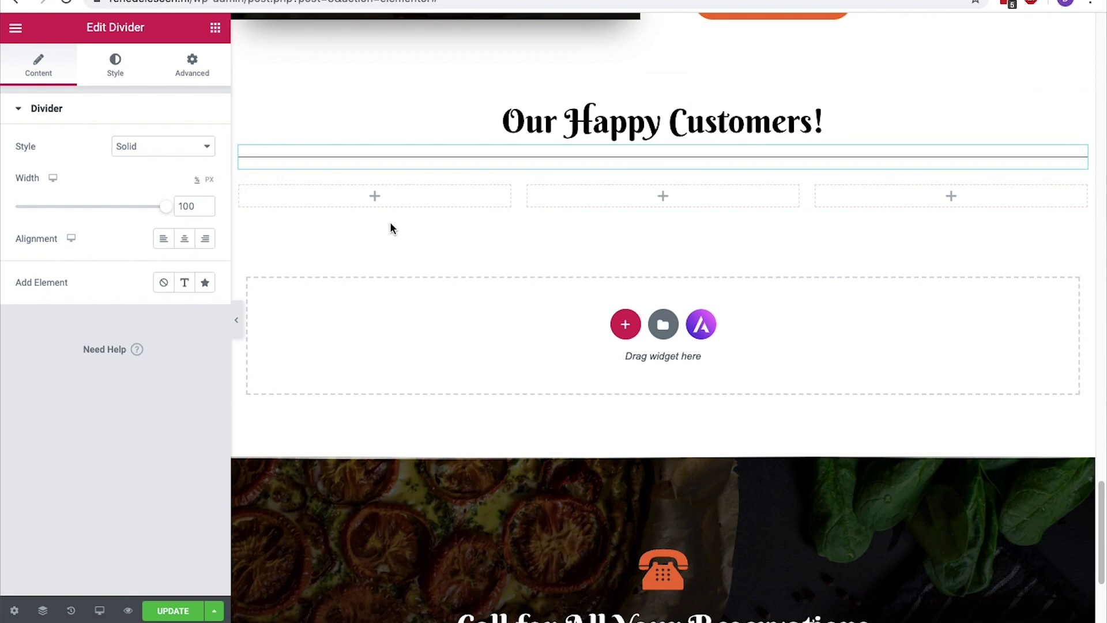
{"action": "left_click", "coordinate": [205, 209]}
{"action": "type", "text": "130"}
{"action": "left_click", "coordinate": [209, 179]}
{"action": "left_click_drag", "start_coordinate": [19, 209], "coordinate": [34, 209]}
{"action": "double_click", "coordinate": [196, 206]}
{"action": "type", "text": "130"}
{"action": "left_click", "coordinate": [185, 240]}
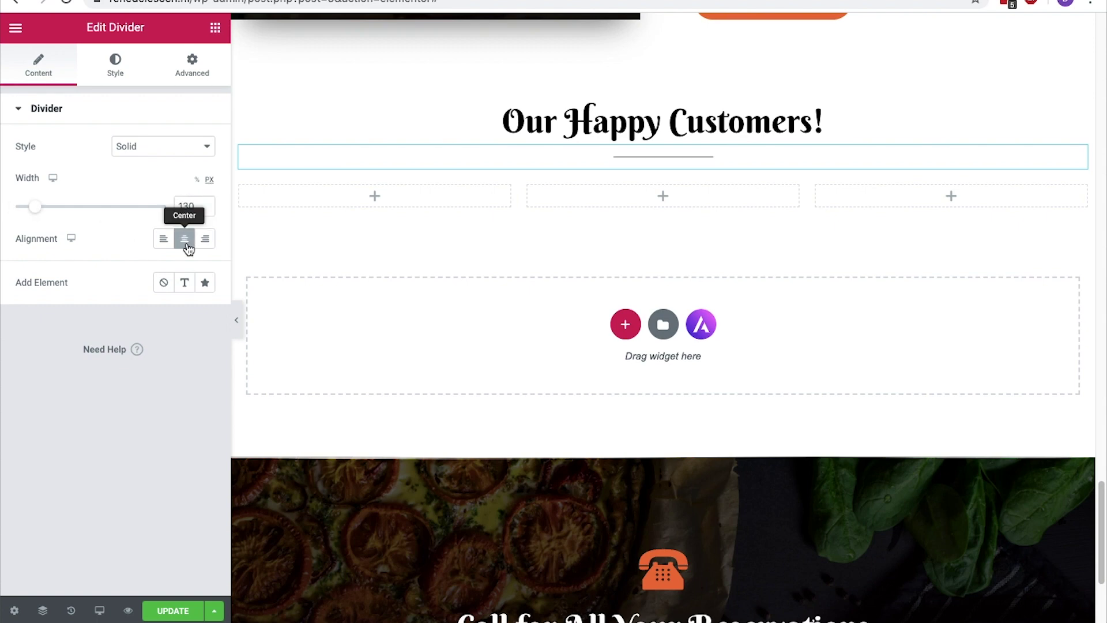
Style the divider orange #FF5E14 with weight 3 and gap 2
{"action": "left_click", "coordinate": [125, 74]}
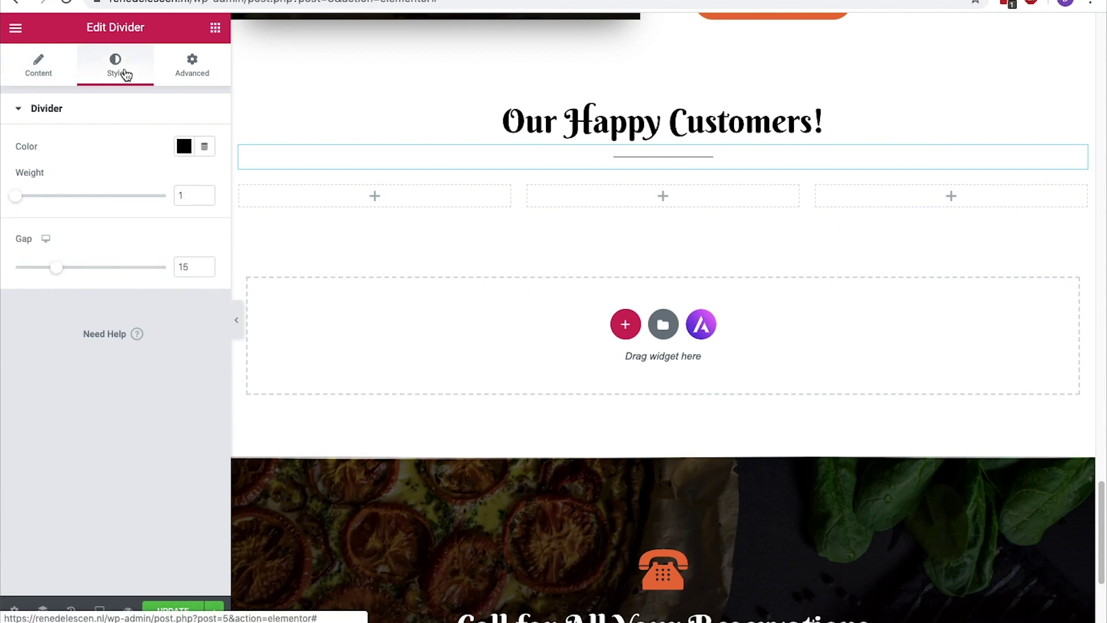
{"action": "left_click", "coordinate": [184, 147]}
{"action": "type", "text": "#FF5E14"}
{"action": "left_click", "coordinate": [183, 151]}
{"action": "triple_click", "coordinate": [206, 193]}
{"action": "left_click_drag", "start_coordinate": [206, 196], "coordinate": [206, 196]}
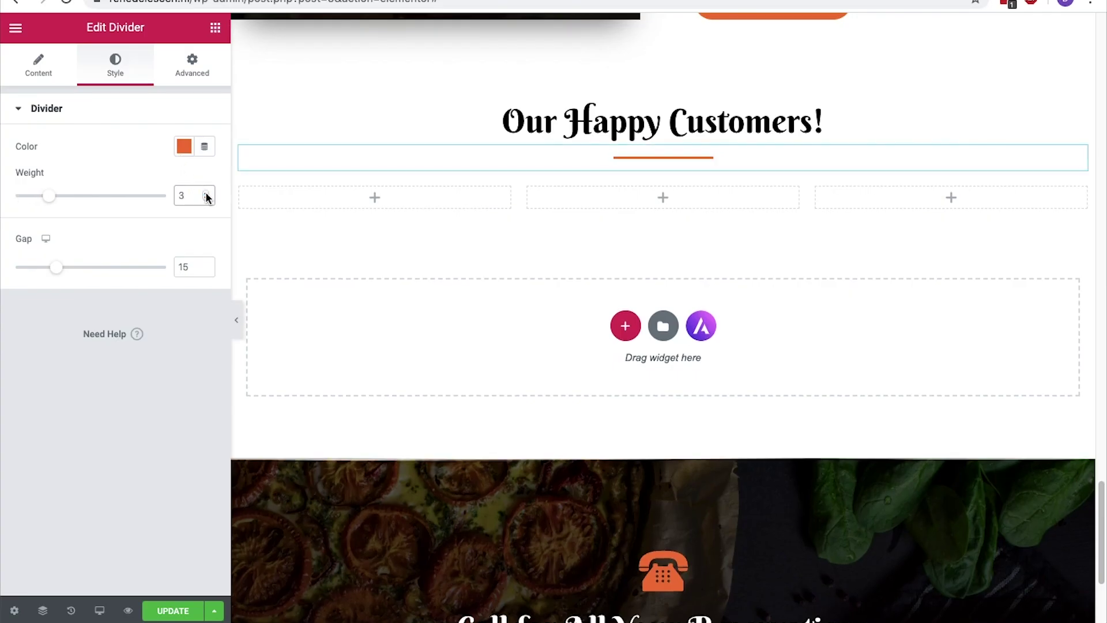
{"action": "left_click_drag", "start_coordinate": [207, 273], "coordinate": [207, 273]}
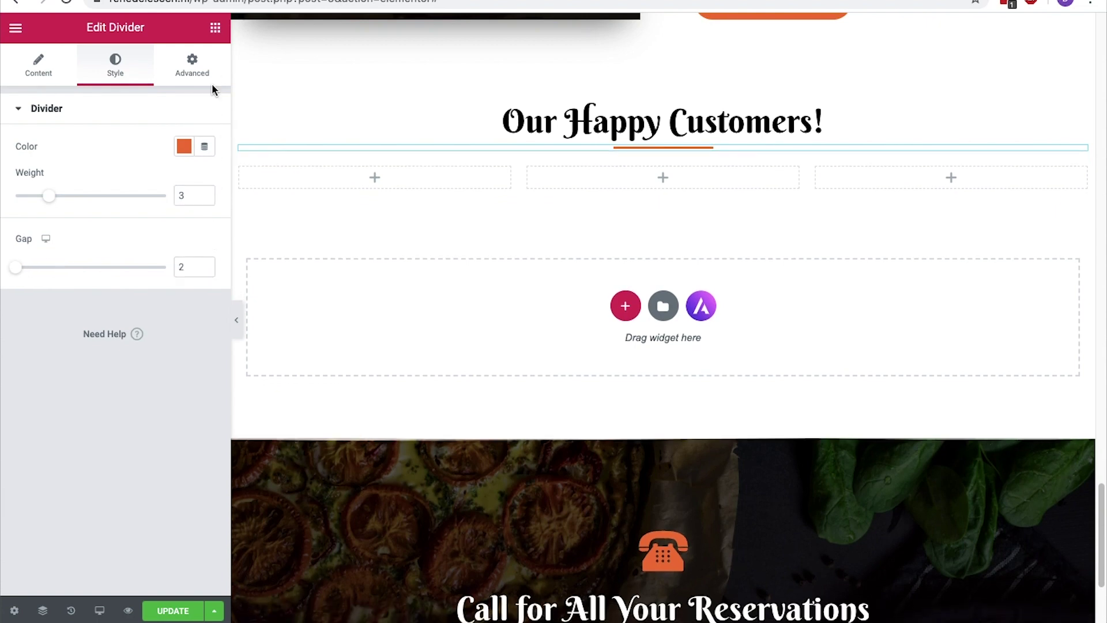
{"action": "left_click", "coordinate": [214, 30]}
Add an inner section to the first column and delete its second column
{"action": "left_click_drag", "start_coordinate": [53, 166], "coordinate": [361, 171]}
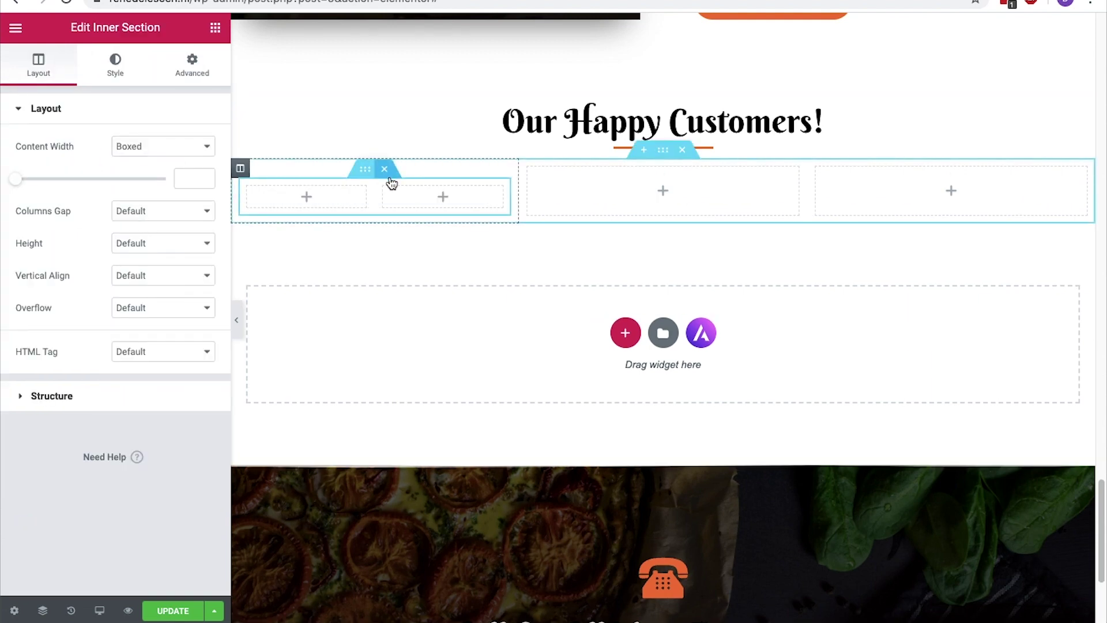
{"action": "right_click", "coordinate": [430, 184]}
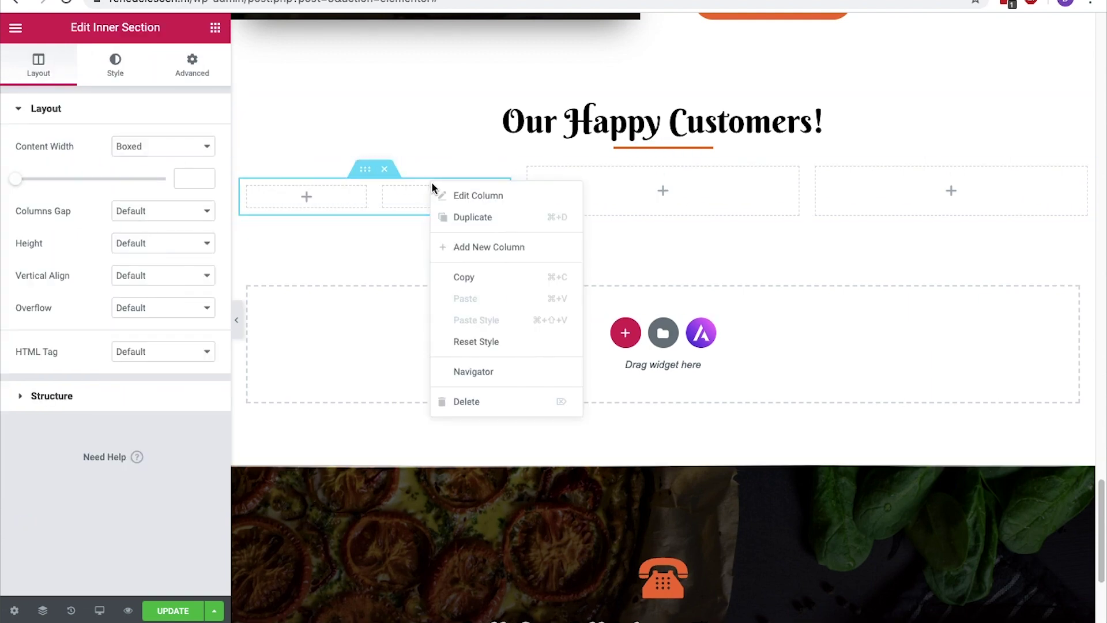
{"action": "left_click", "coordinate": [467, 402]}
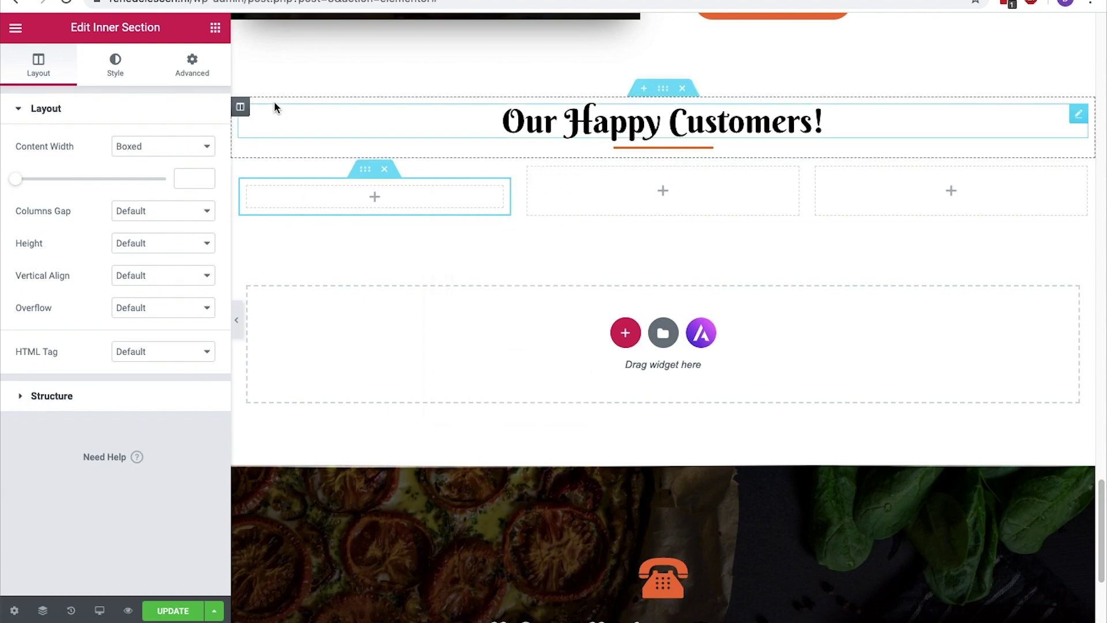
{"action": "left_click", "coordinate": [214, 29]}
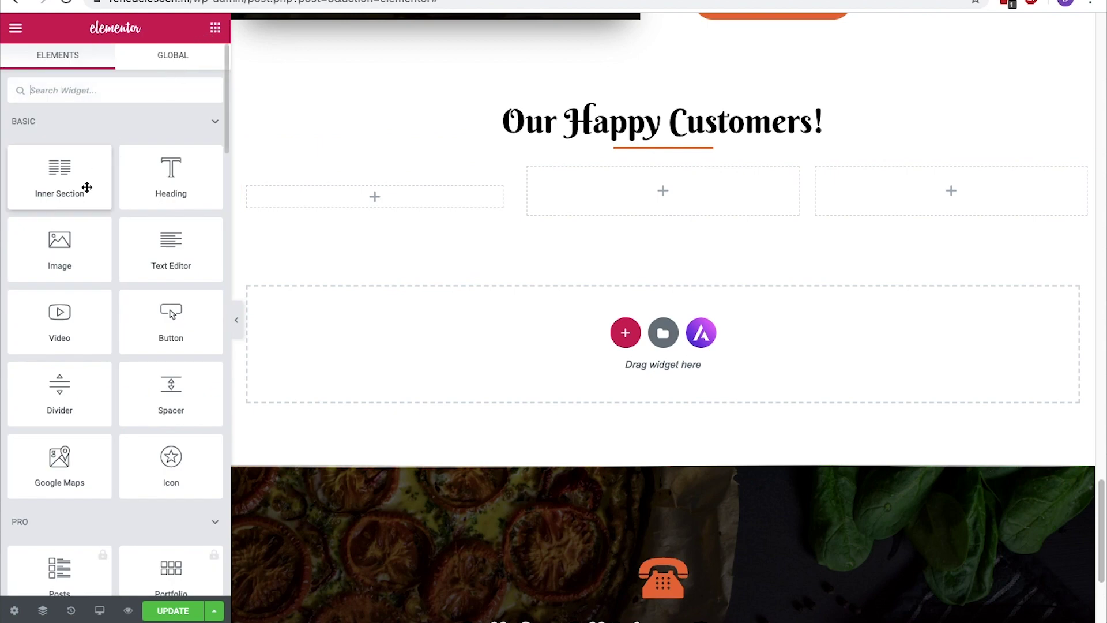
Insert the woman's portrait at Thumbnail size, with the customer's name as title and alt text
{"action": "left_click_drag", "start_coordinate": [37, 250], "coordinate": [346, 206]}
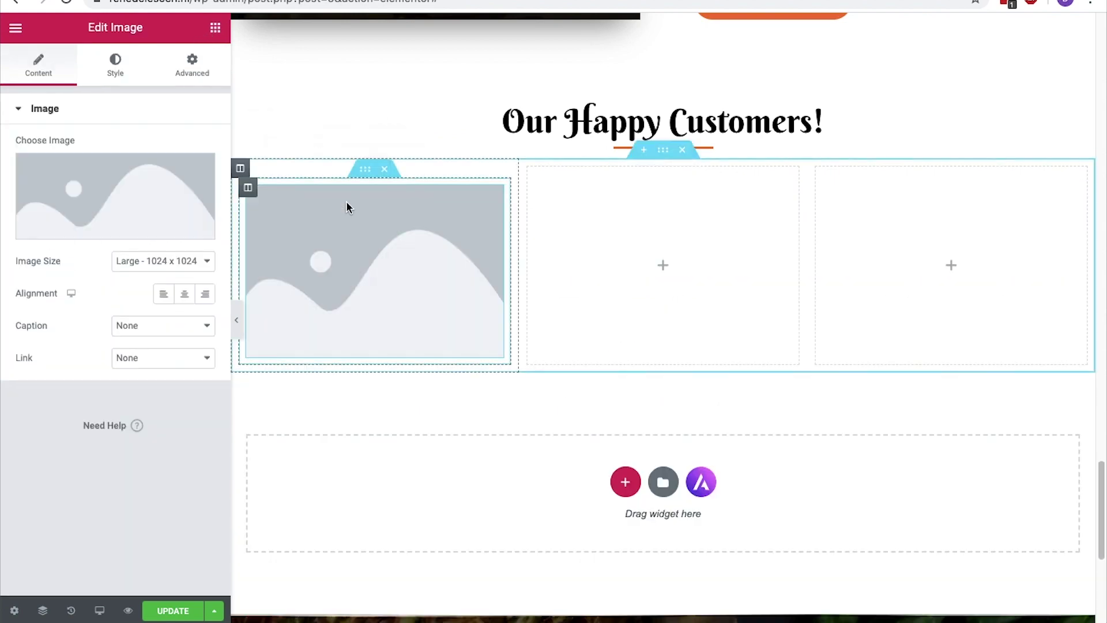
{"action": "left_click", "coordinate": [175, 262]}
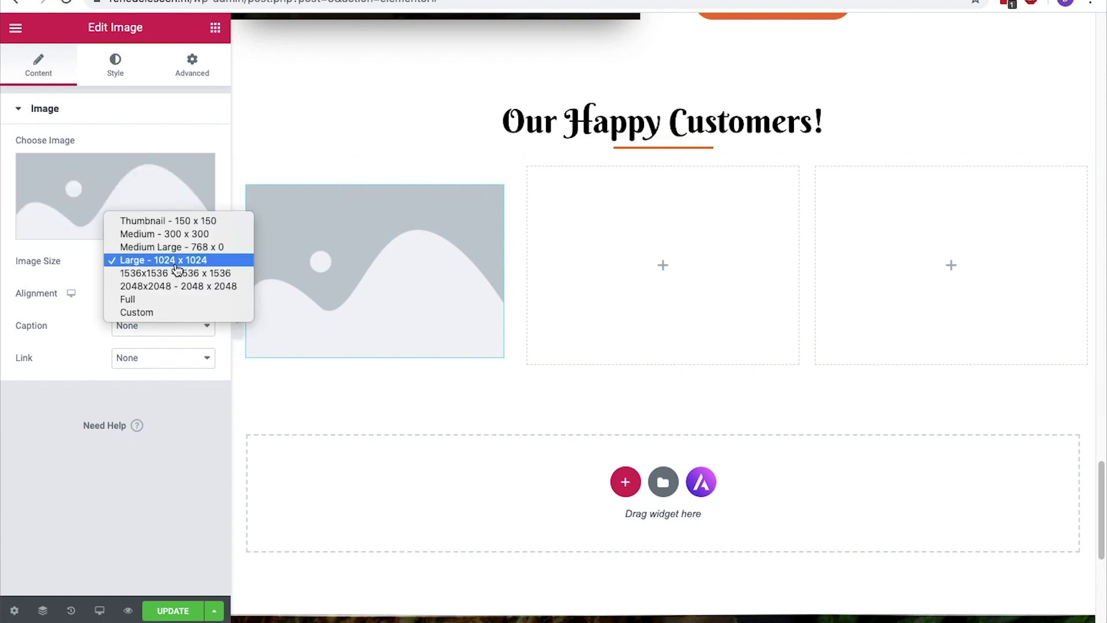
{"action": "left_click", "coordinate": [173, 221]}
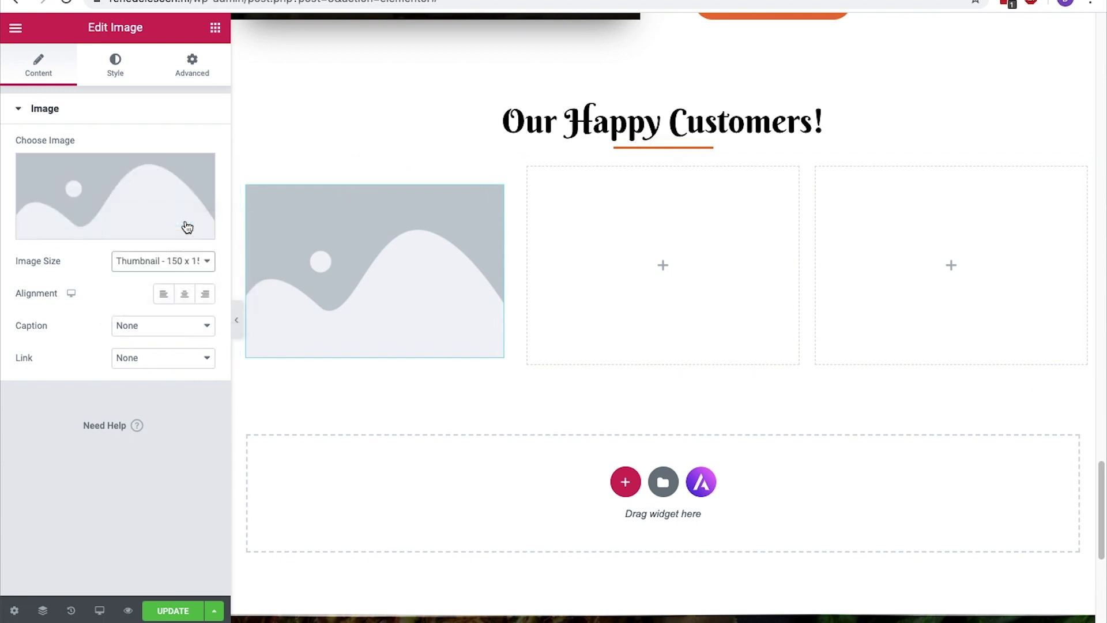
{"action": "left_click", "coordinate": [186, 225]}
{"action": "left_click", "coordinate": [187, 227]}
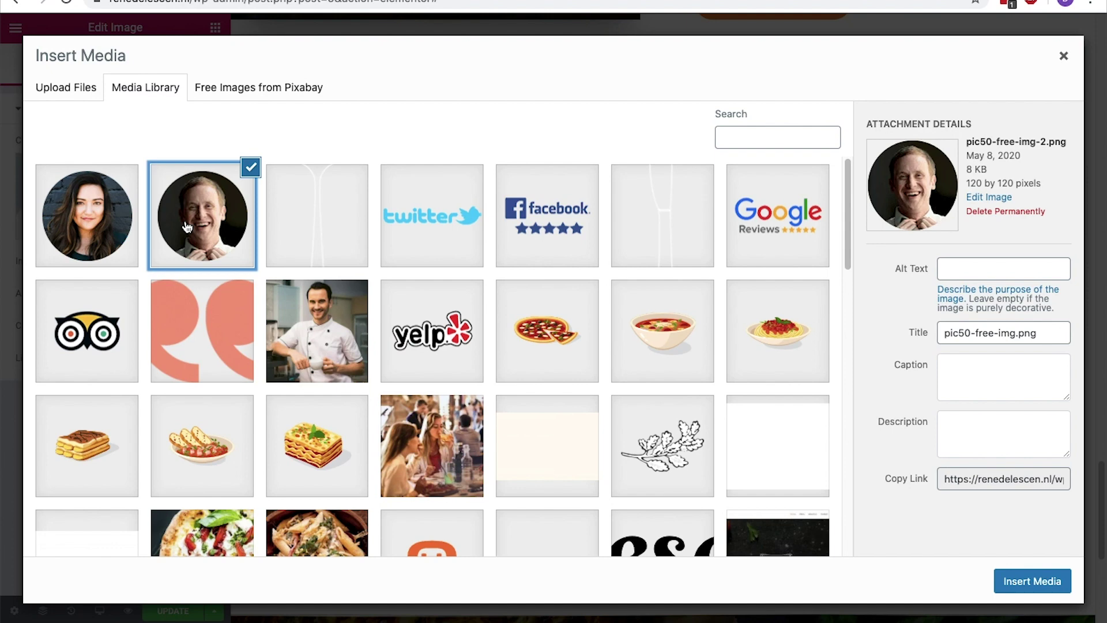
{"action": "left_click", "coordinate": [118, 221]}
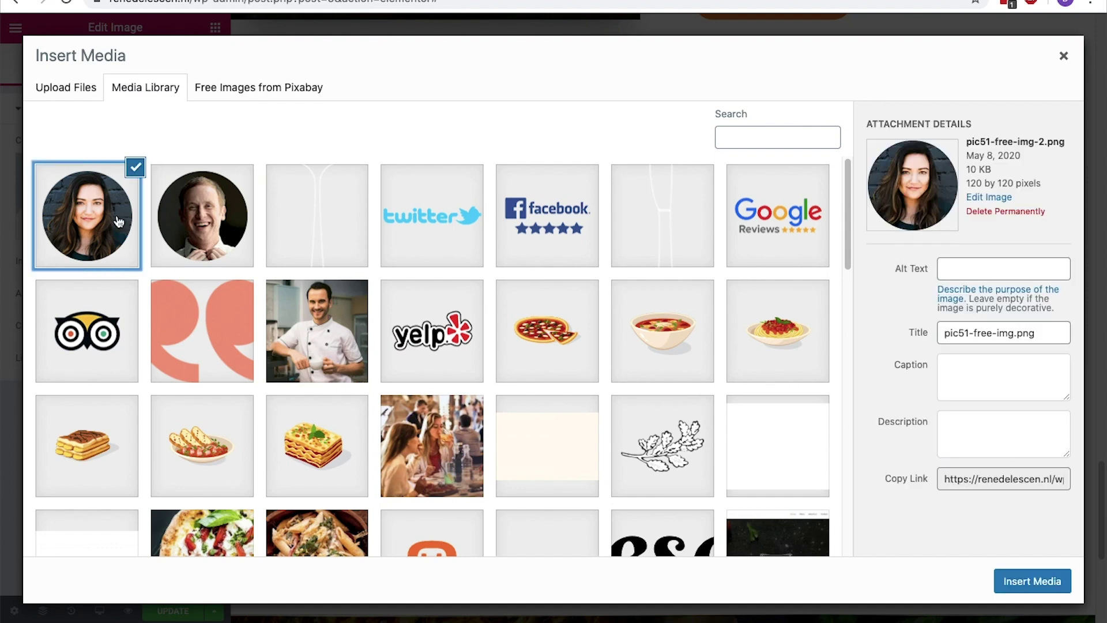
{"action": "left_click_drag", "start_coordinate": [1053, 339], "coordinate": [921, 337]}
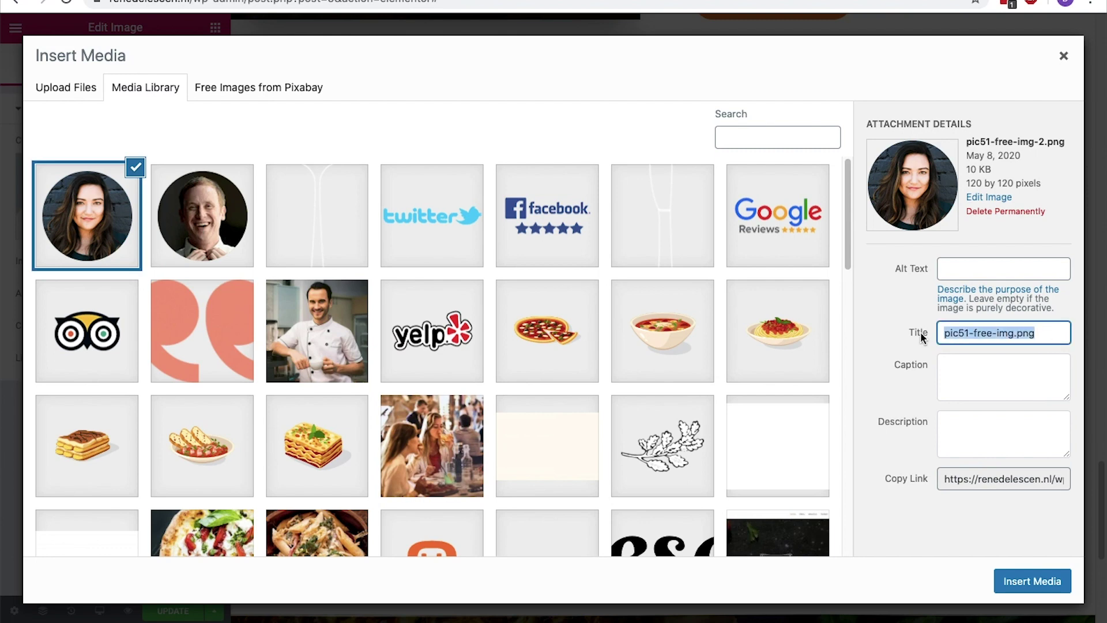
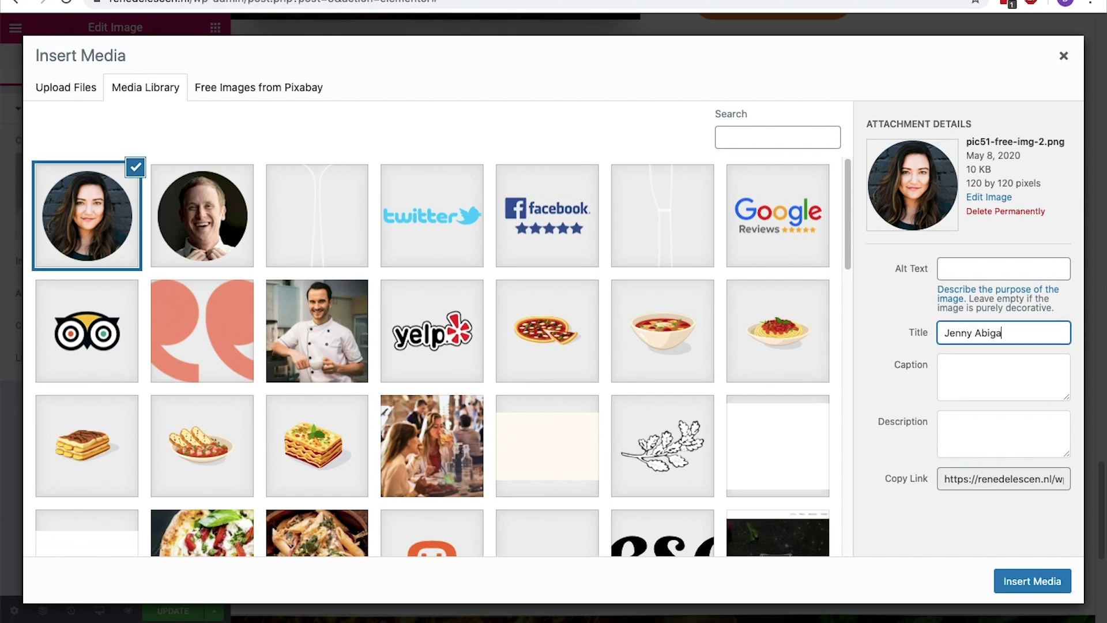
{"action": "key", "text": "super+a"}
{"action": "key", "text": "super+c"}
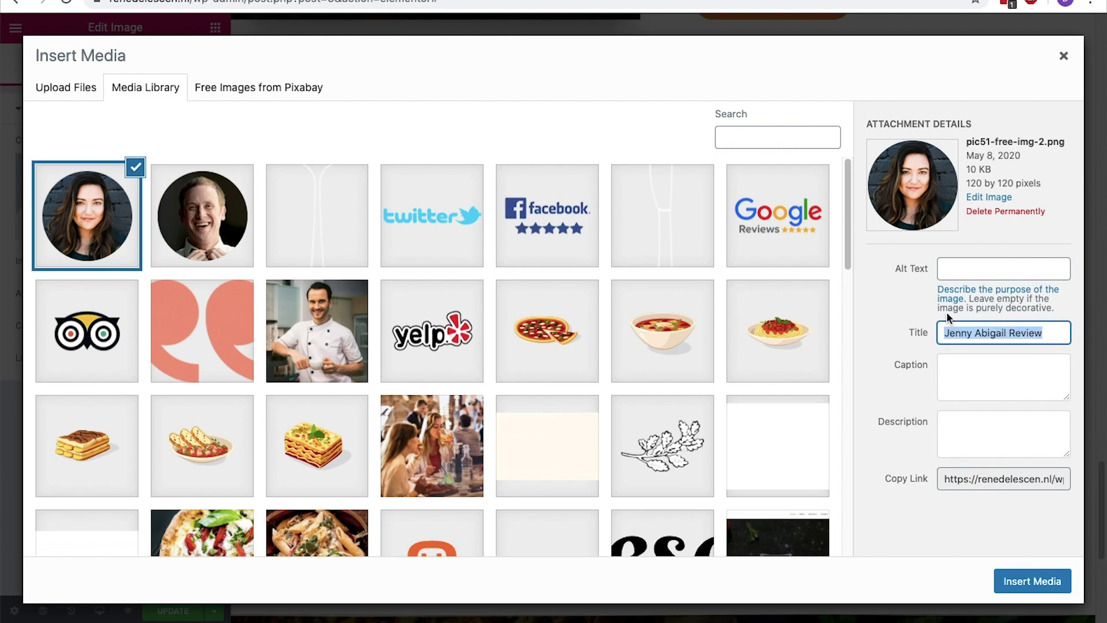
{"action": "left_click", "coordinate": [1013, 268]}
{"action": "key", "text": "super+v"}
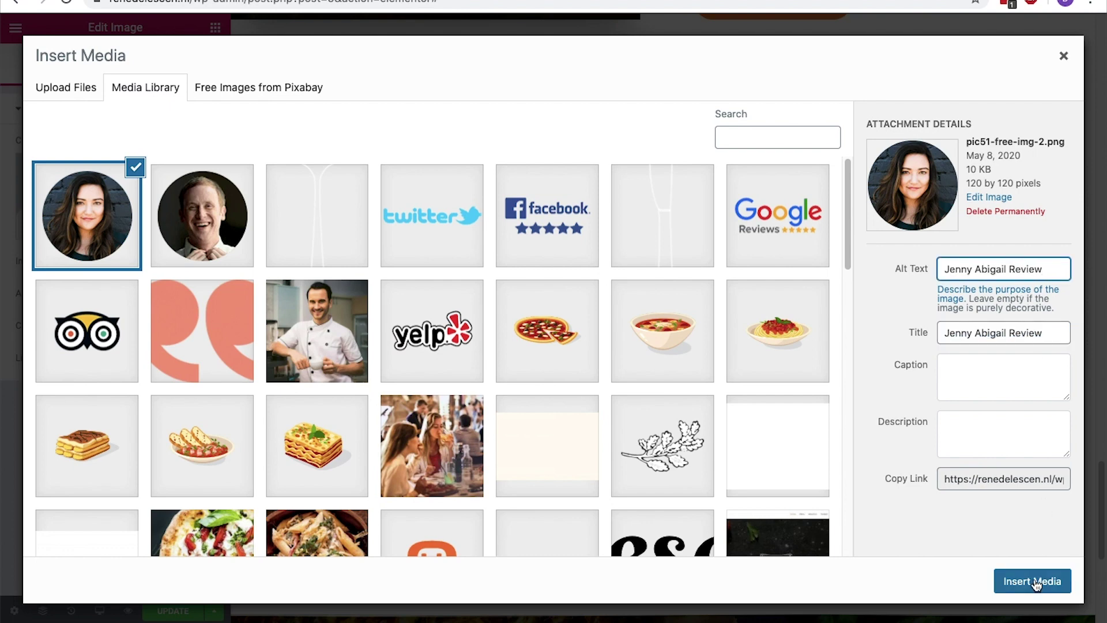
{"action": "left_click", "coordinate": [1036, 584]}
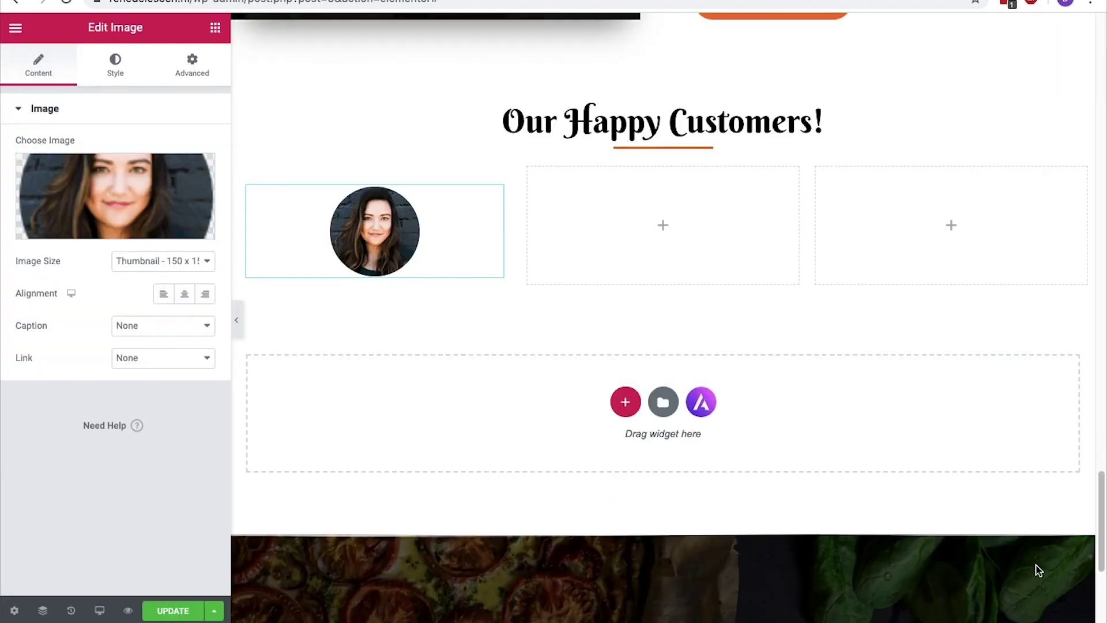
Add a heading below the portrait showing the customer's name
{"action": "left_click", "coordinate": [216, 27]}
{"action": "left_click_drag", "start_coordinate": [199, 186], "coordinate": [349, 283]}
{"action": "left_click", "coordinate": [339, 359]}
{"action": "key", "text": "ctrl+a"}
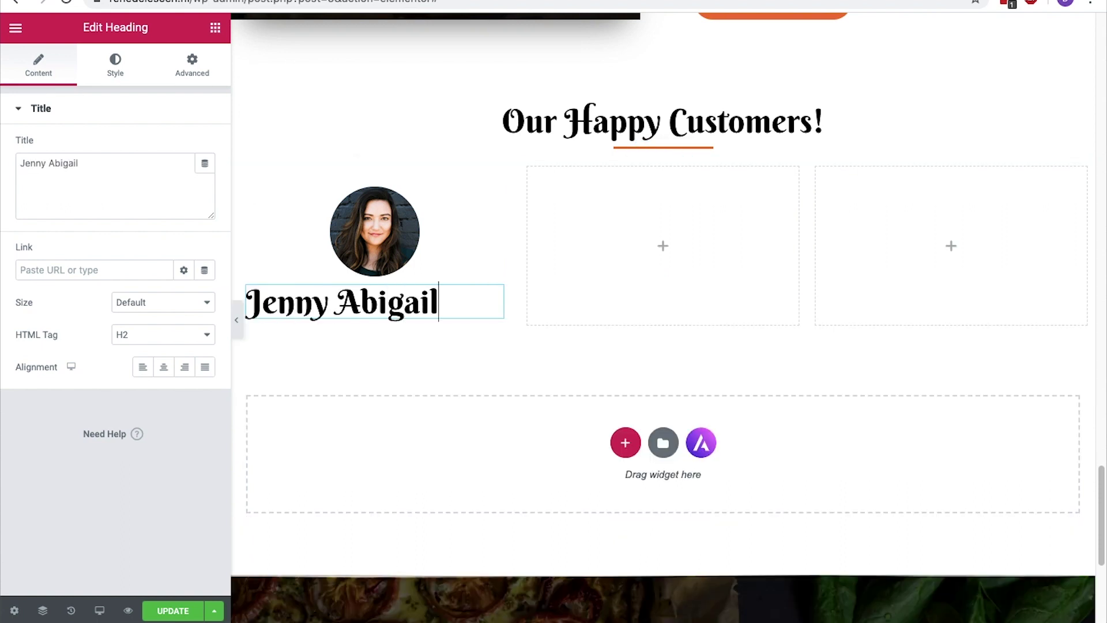
Centre the customer's name heading and set its font size to 25
{"action": "left_click", "coordinate": [163, 368]}
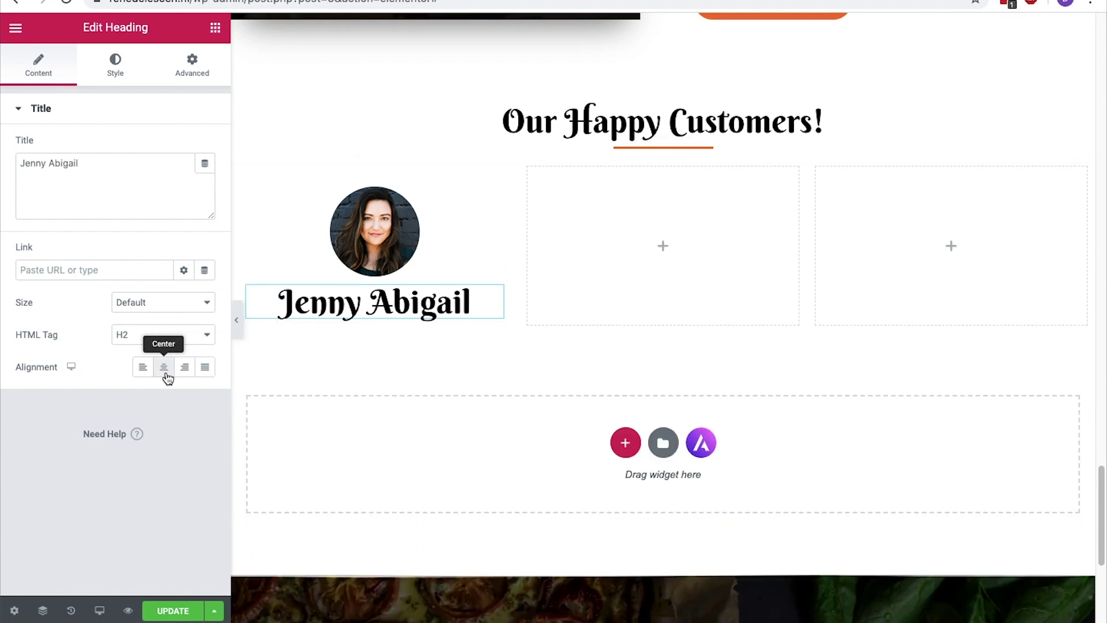
{"action": "left_click", "coordinate": [133, 81]}
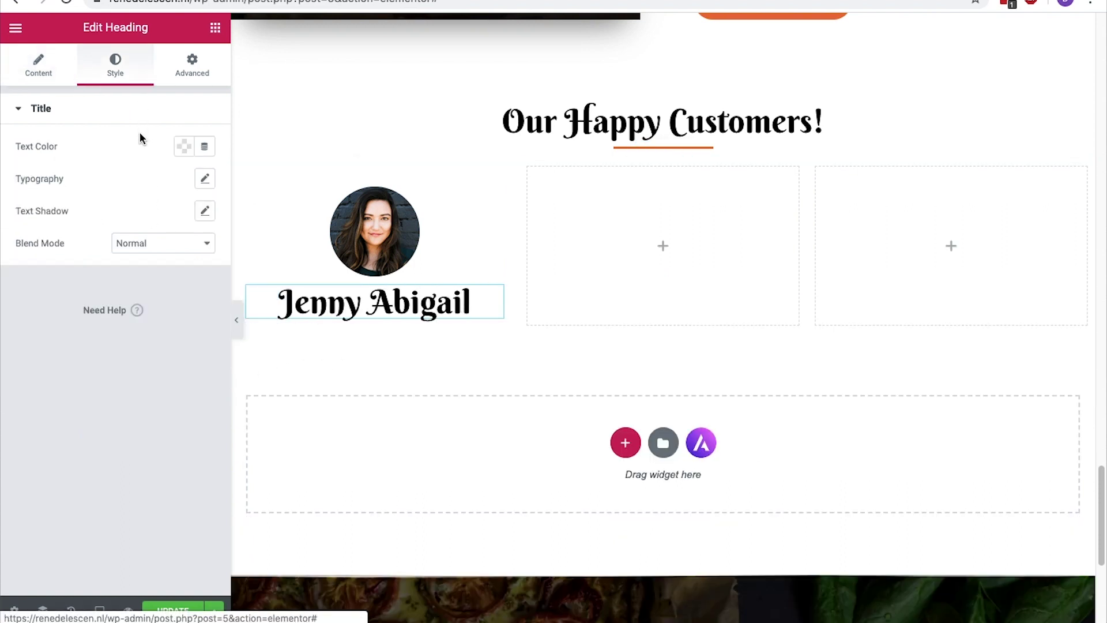
{"action": "left_click", "coordinate": [205, 178]}
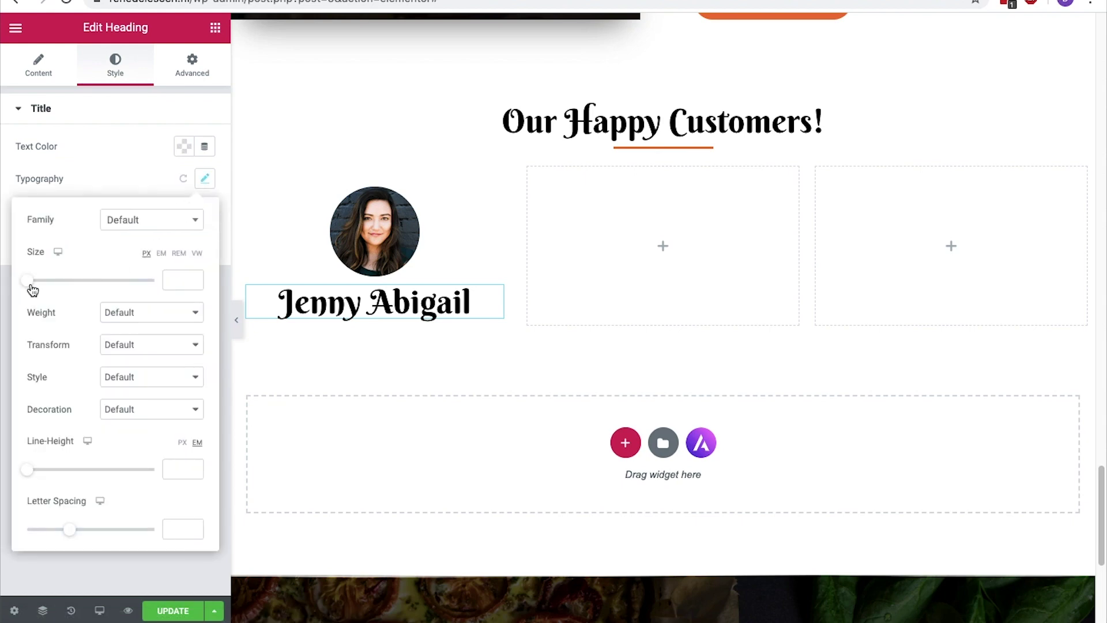
{"action": "left_click_drag", "start_coordinate": [29, 282], "coordinate": [43, 282]}
Add a centred text block with the Restaurant X pizza review under the name
{"action": "left_click", "coordinate": [215, 28]}
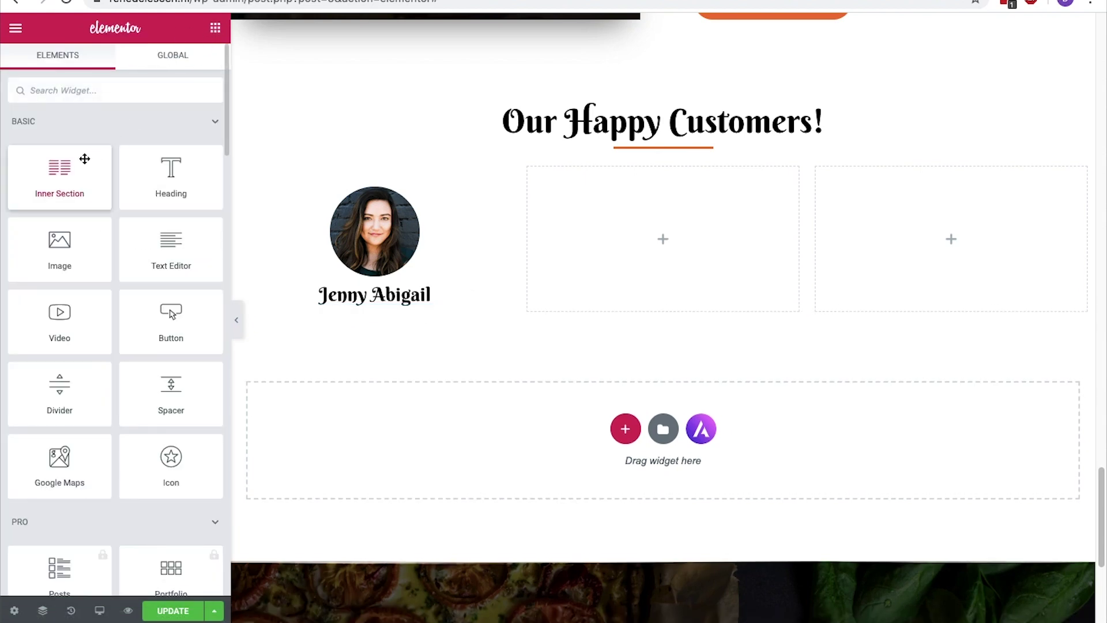
{"action": "left_click_drag", "start_coordinate": [162, 243], "coordinate": [306, 303]}
{"action": "left_click", "coordinate": [318, 347]}
{"action": "key", "text": "ctrl+a"}
{"action": "type", "text": "Restaurant X served us the best pizza we ever had "}
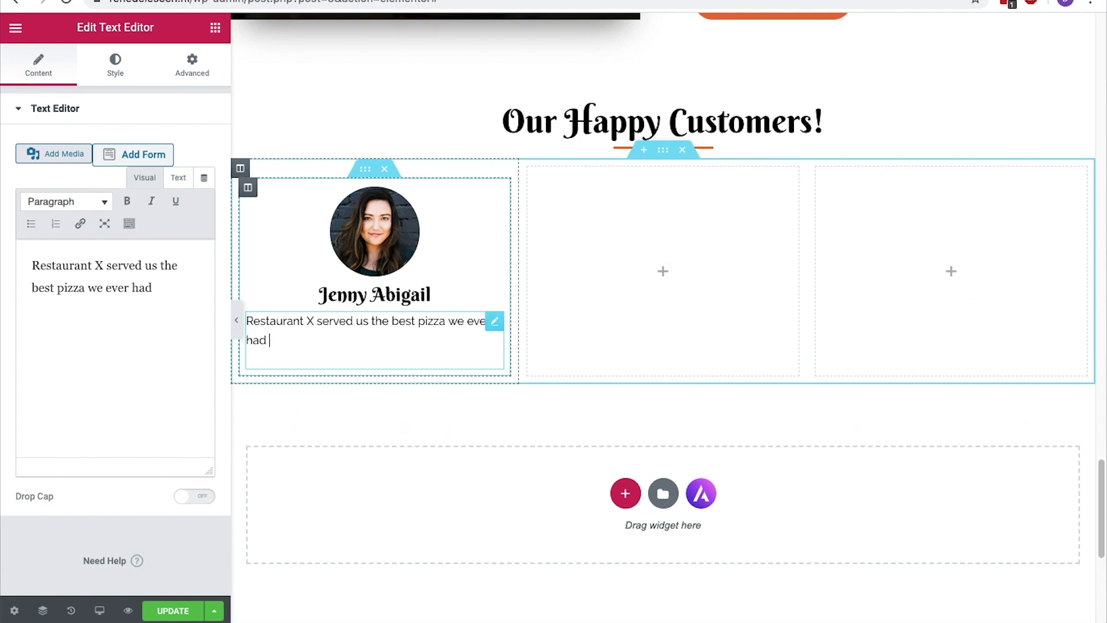
{"action": "type", "text": "!Also, the waitress"}
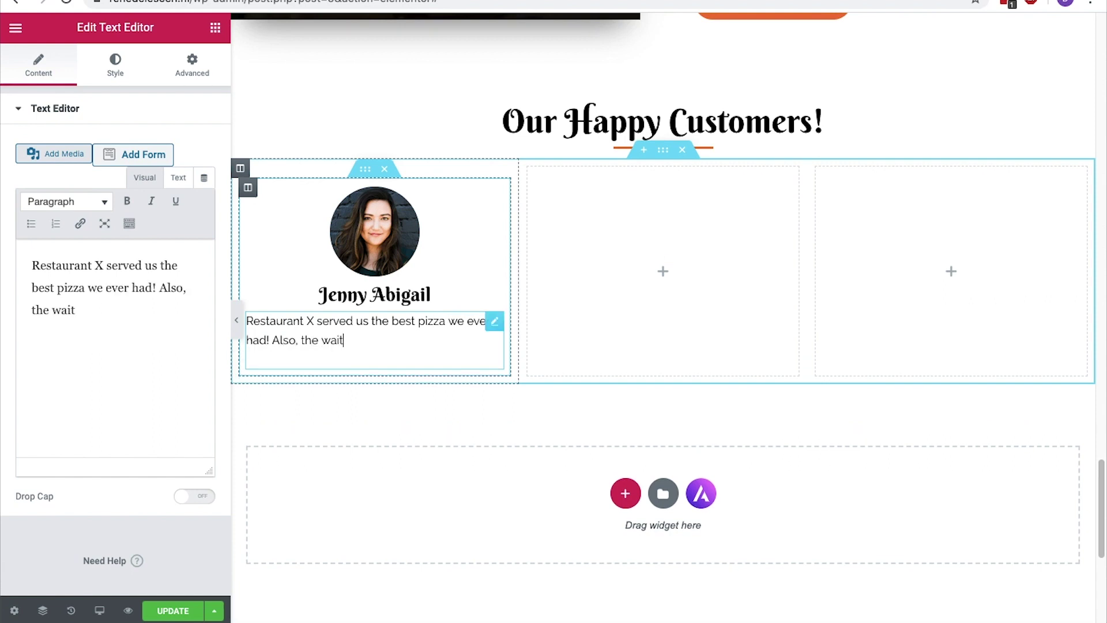
{"action": "type", "text": "es provided fast and excellent wait service"}
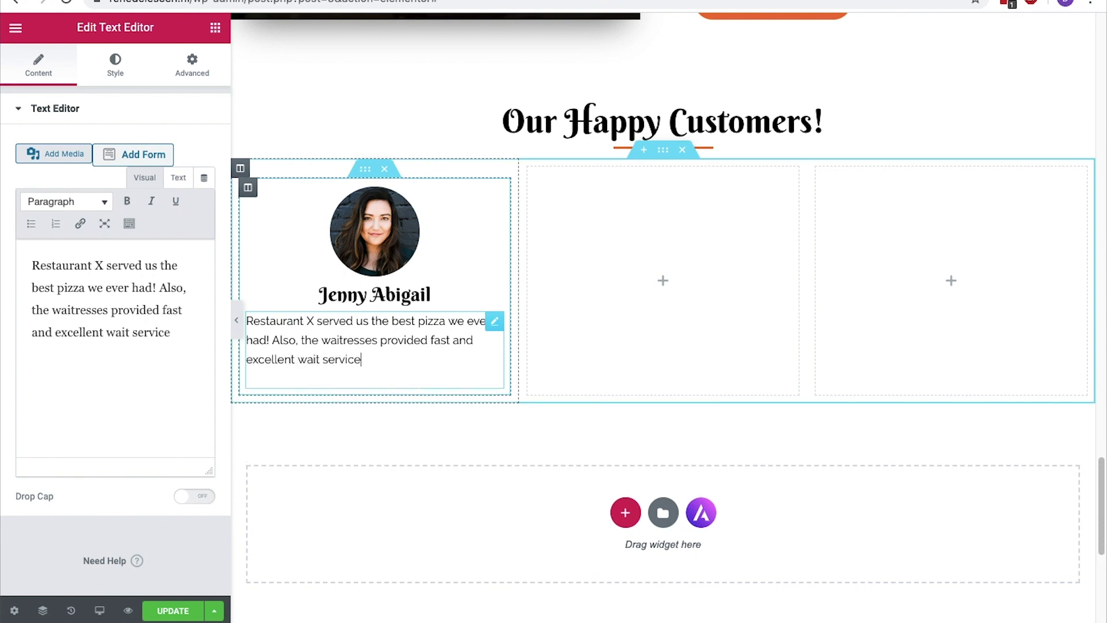
{"action": "type", "text": ". We will definitely "}
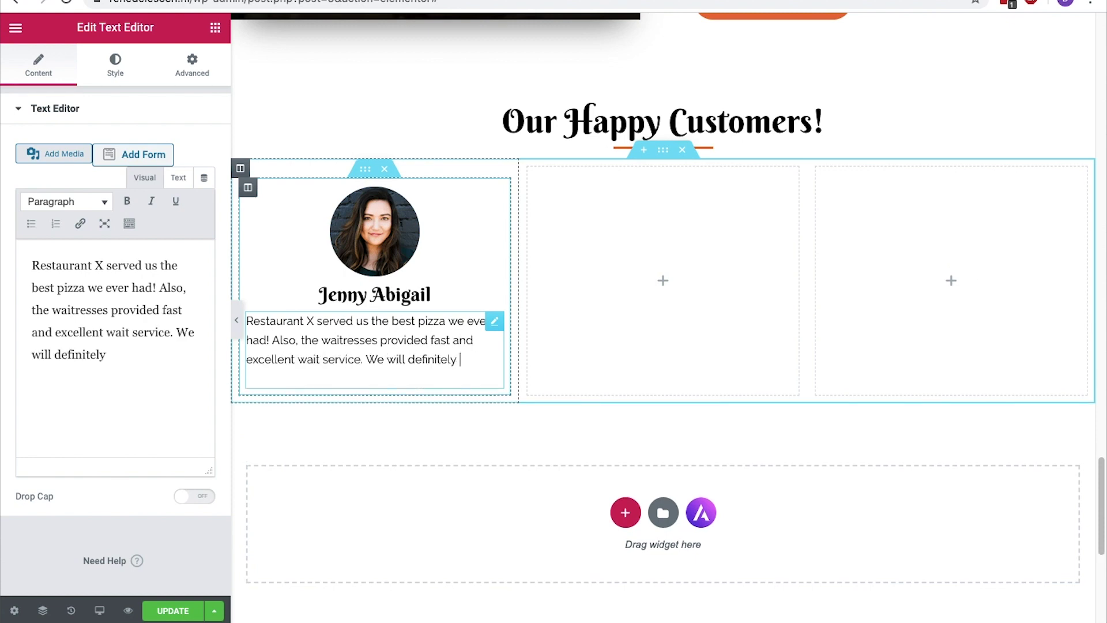
{"action": "type", "text": "come back again. Thanks :)"}
{"action": "key", "text": "ctrl+a"}
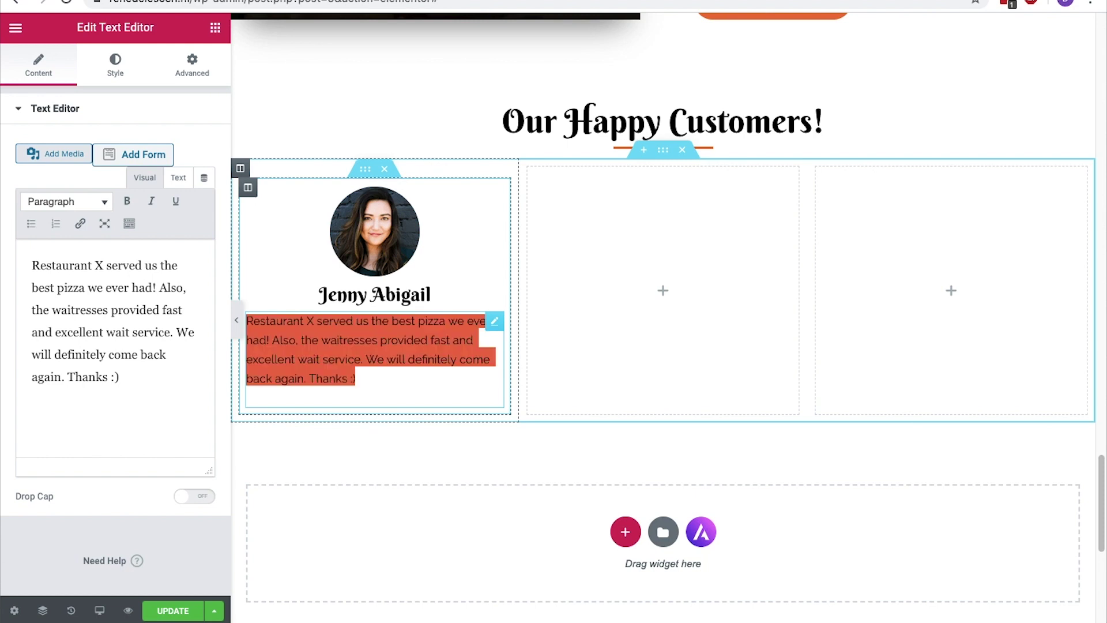
{"action": "left_click", "coordinate": [151, 201]}
{"action": "left_click", "coordinate": [115, 69]}
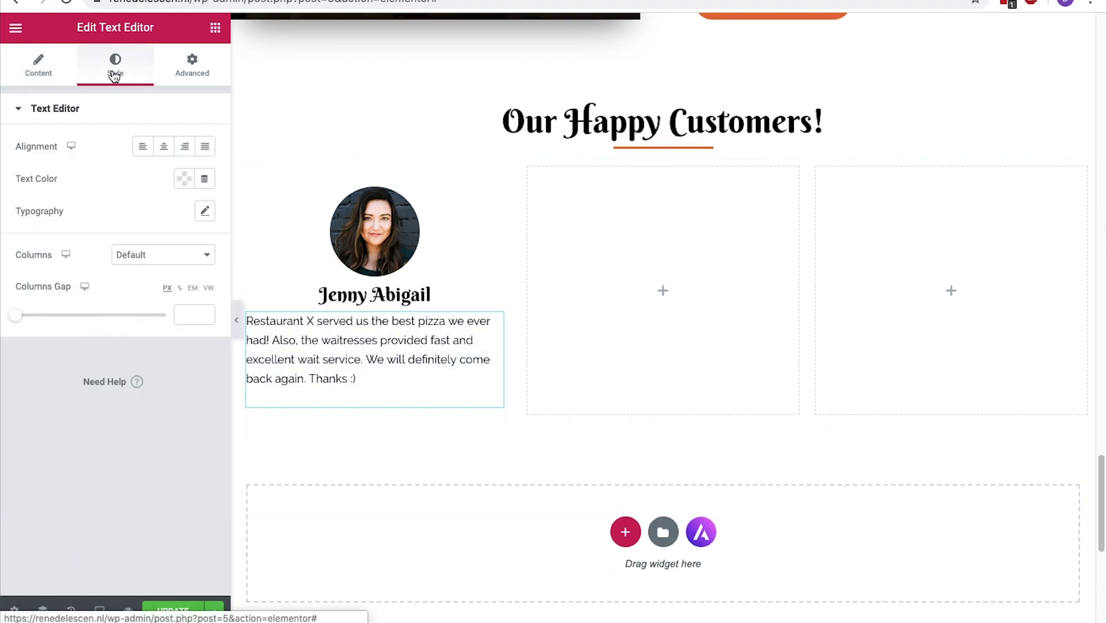
{"action": "left_click", "coordinate": [169, 148]}
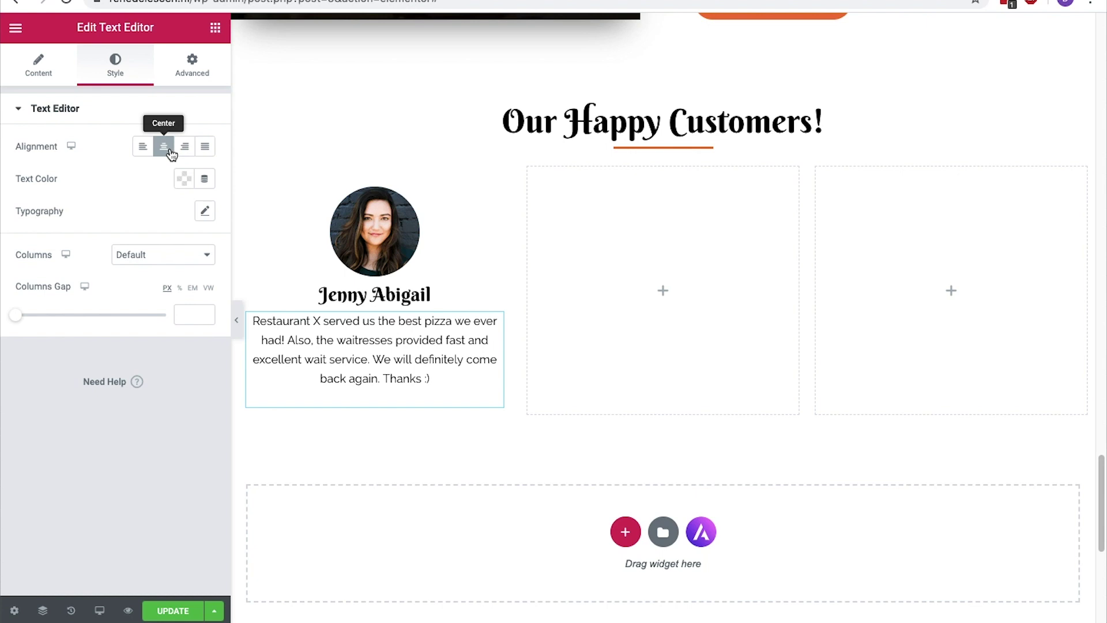
Add a Star Rating widget under the review
{"action": "left_click", "coordinate": [215, 29]}
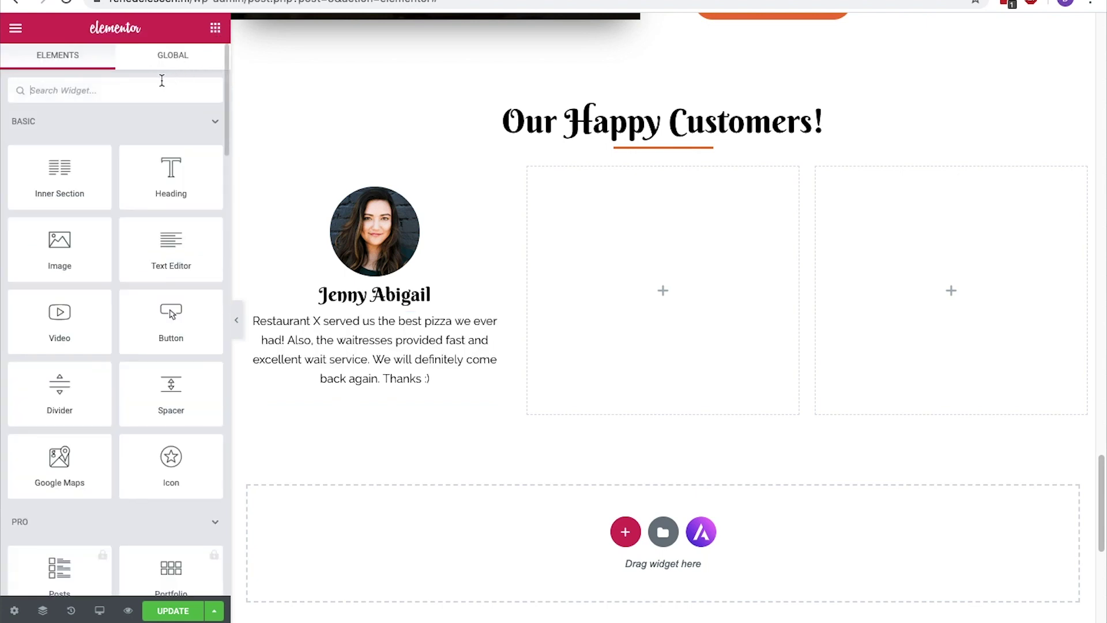
{"action": "type", "text": "star"}
{"action": "left_click_drag", "start_coordinate": [102, 127], "coordinate": [387, 398]}
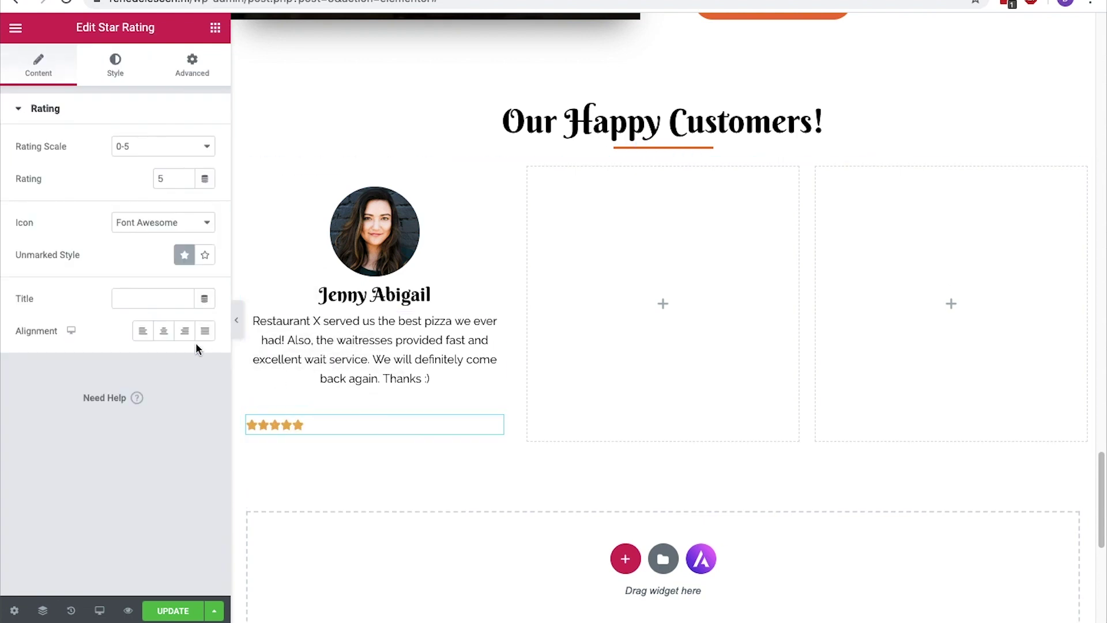
Centre the stars and give the first testimonial card a shadow blur and 11 corner radius
{"action": "left_click", "coordinate": [166, 336]}
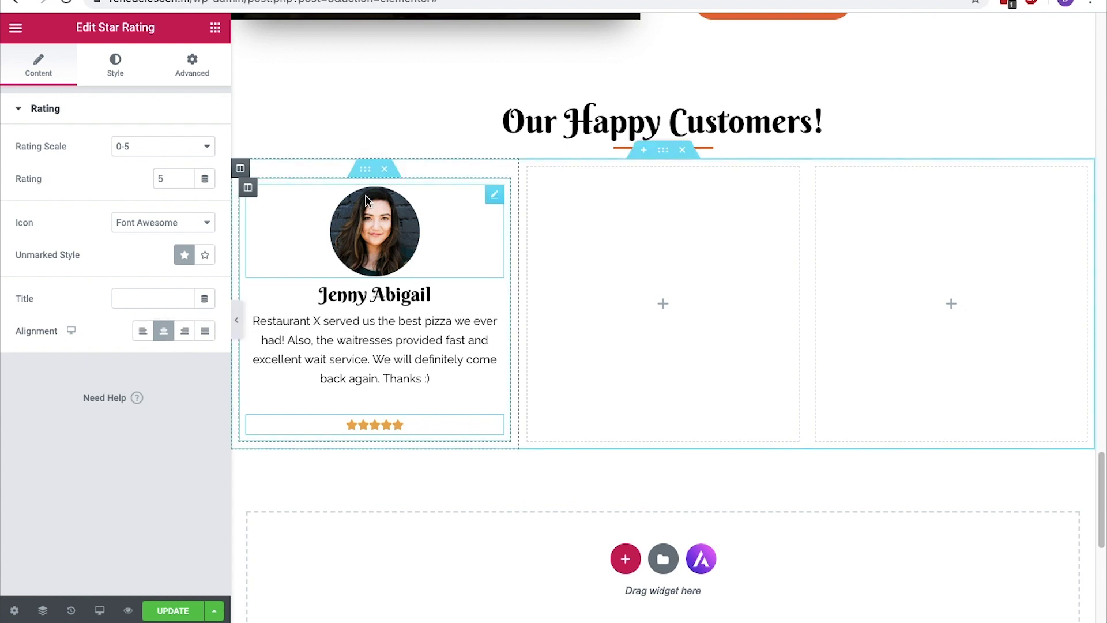
{"action": "left_click", "coordinate": [365, 170]}
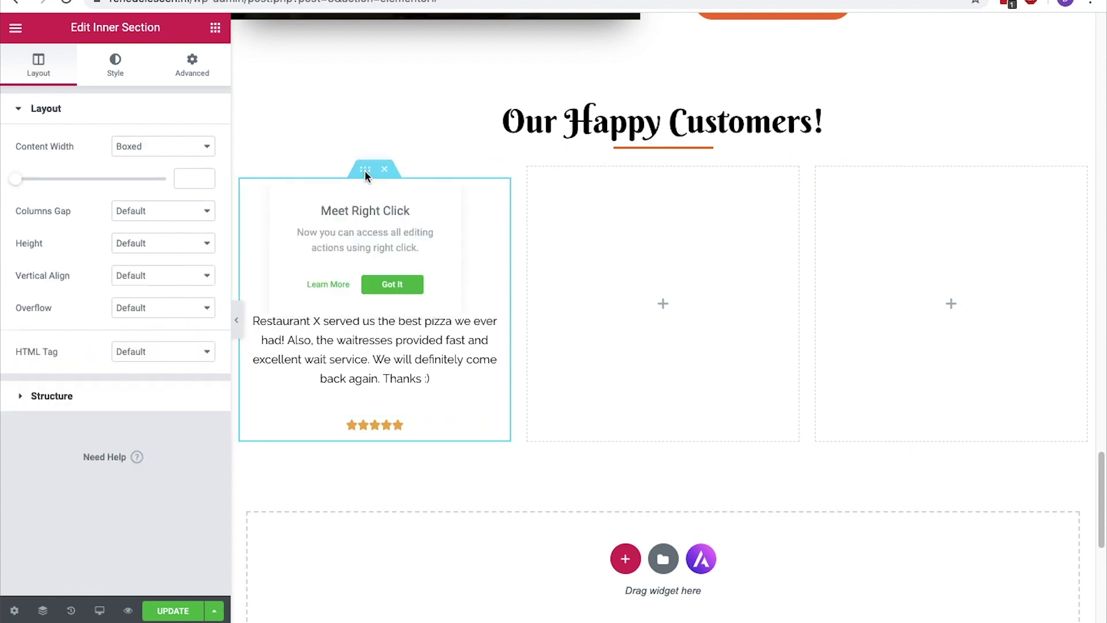
{"action": "left_click", "coordinate": [124, 62]}
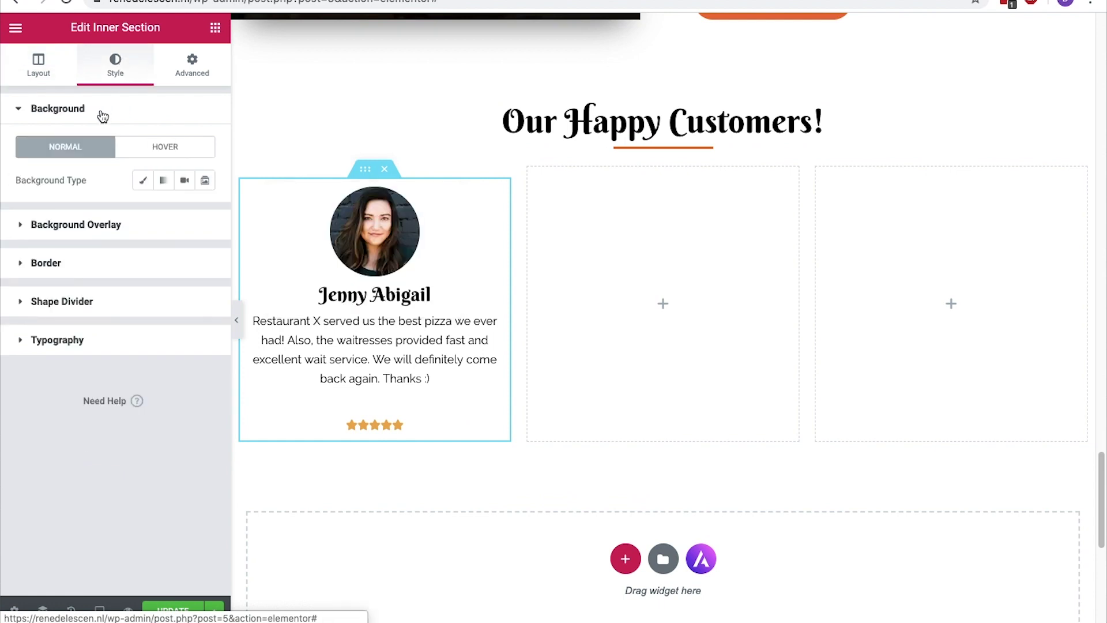
{"action": "left_click", "coordinate": [23, 261]}
{"action": "left_click", "coordinate": [205, 360]}
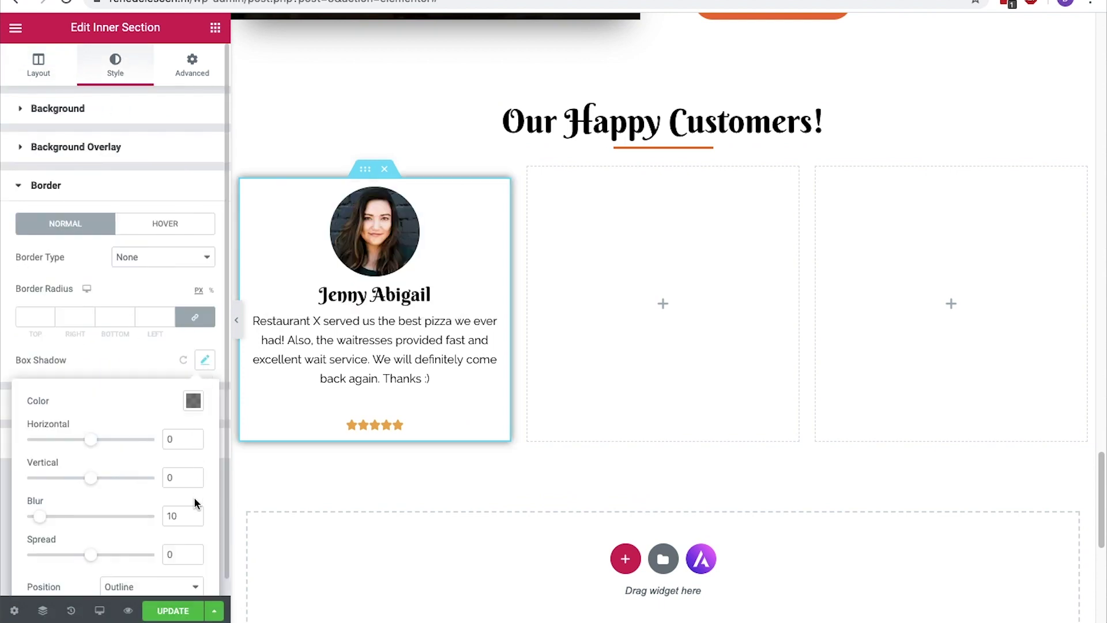
{"action": "left_click", "coordinate": [194, 518]}
{"action": "left_click", "coordinate": [205, 359]}
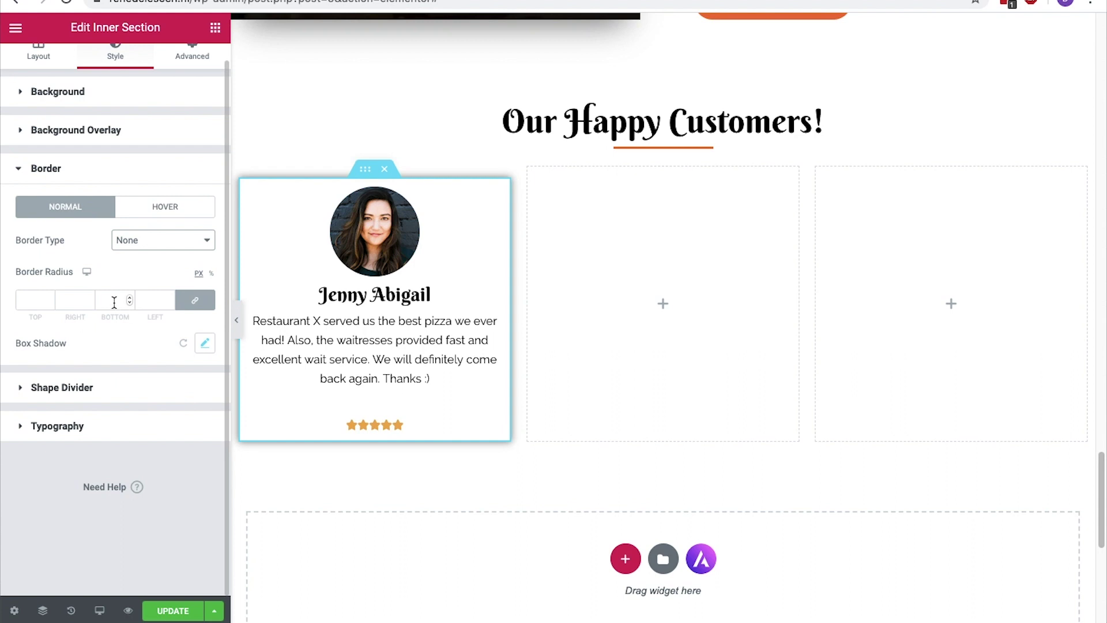
{"action": "left_click", "coordinate": [130, 297]}
{"action": "type", "text": "11"}
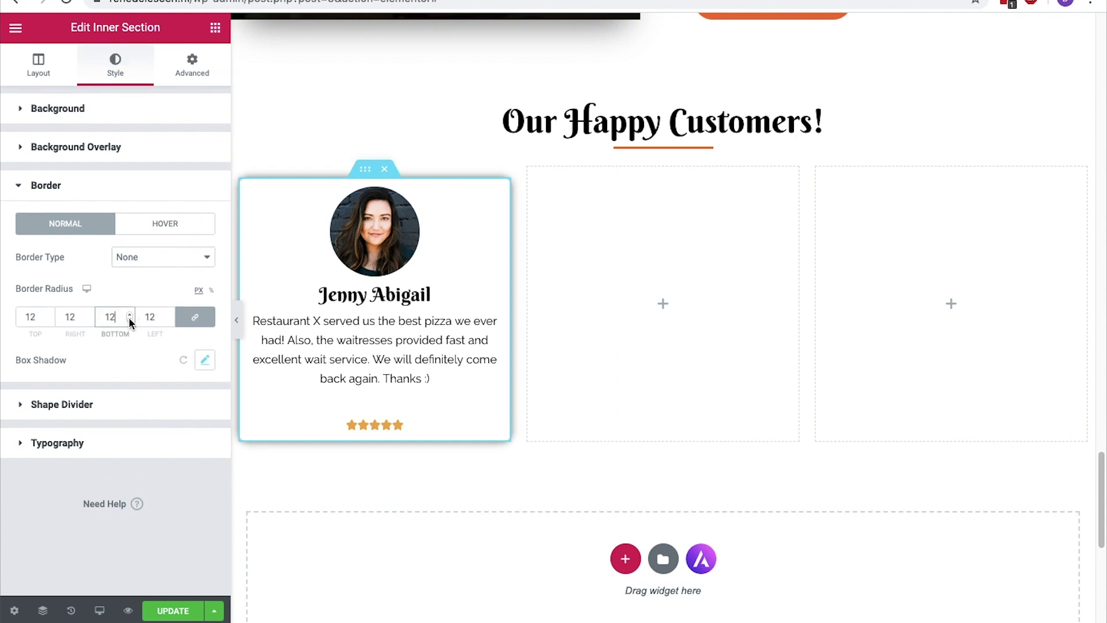
Duplicate the first testimonial card into the middle and right columns
{"action": "left_click", "coordinate": [604, 378]}
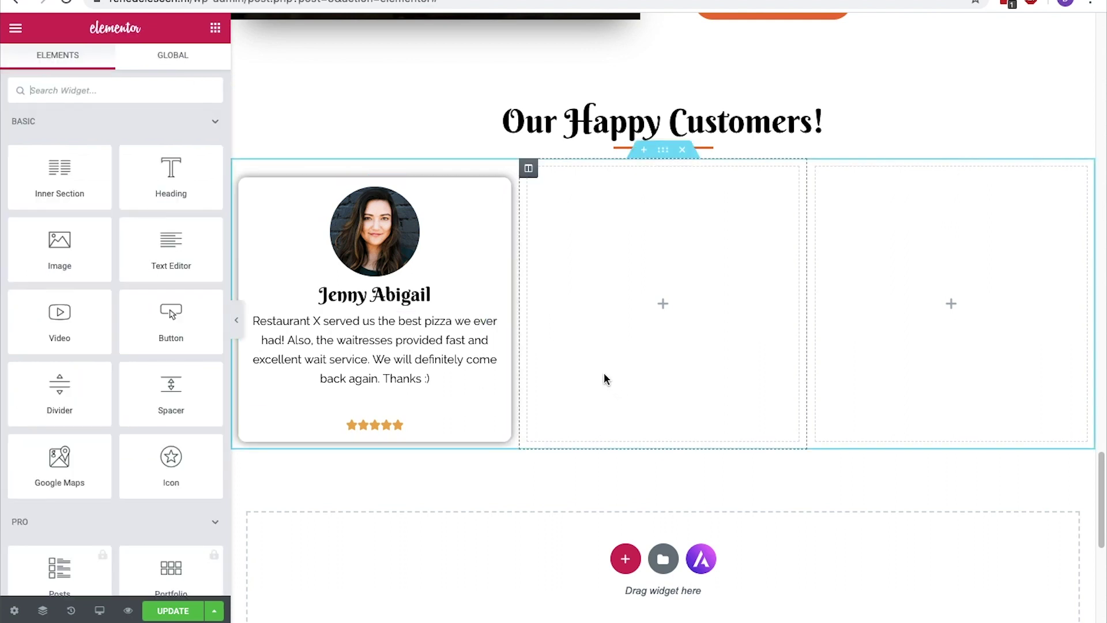
{"action": "left_click", "coordinate": [482, 248]}
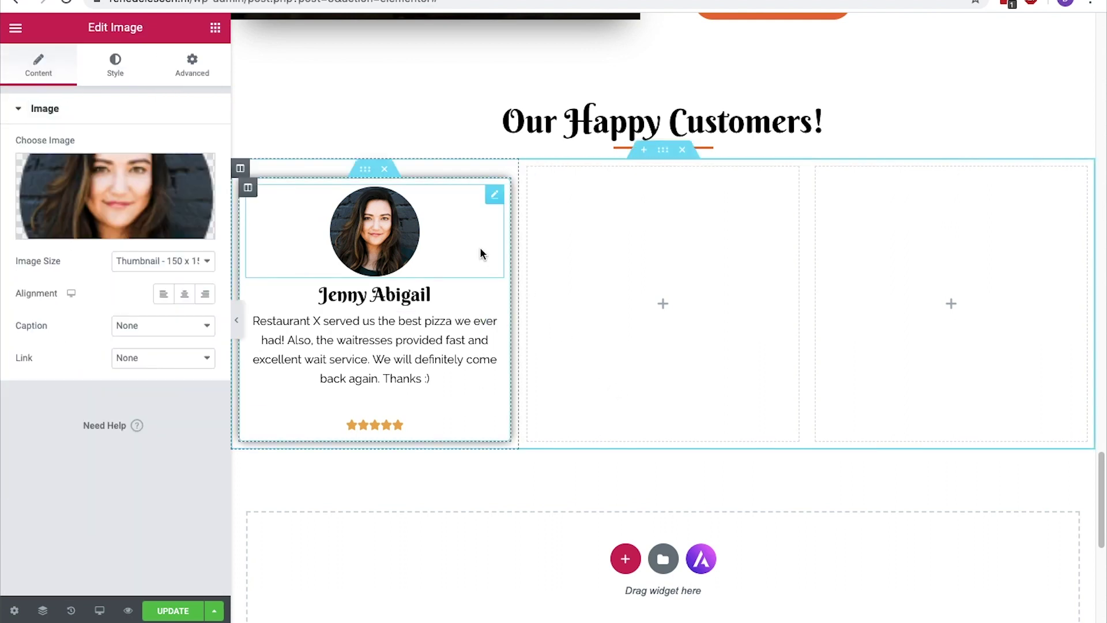
{"action": "left_click", "coordinate": [363, 172]}
{"action": "right_click", "coordinate": [364, 172]}
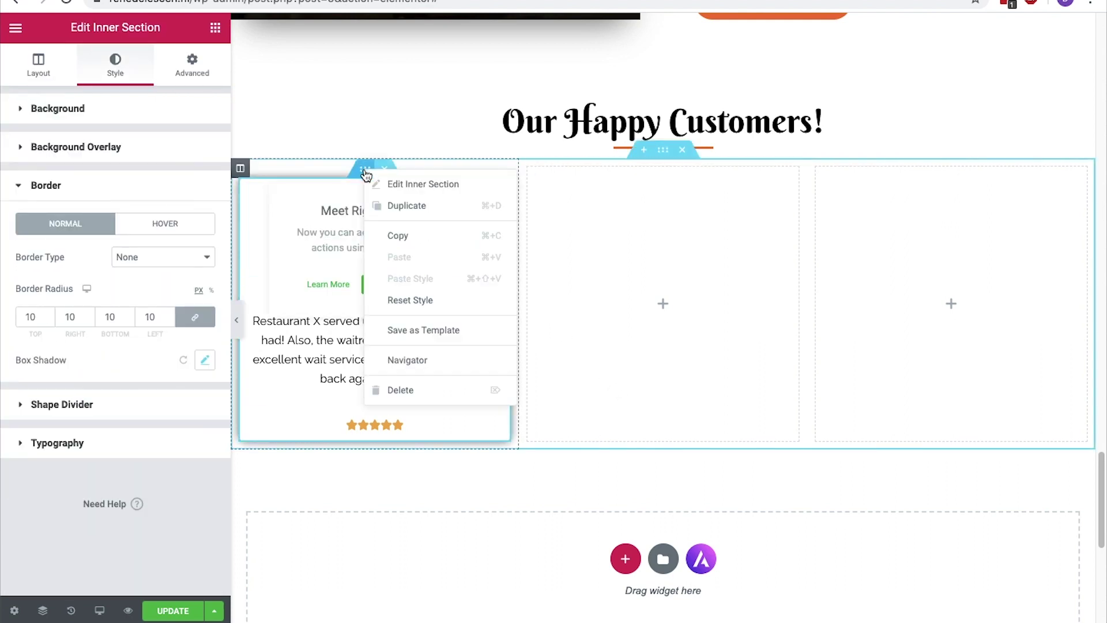
{"action": "left_click", "coordinate": [400, 206]}
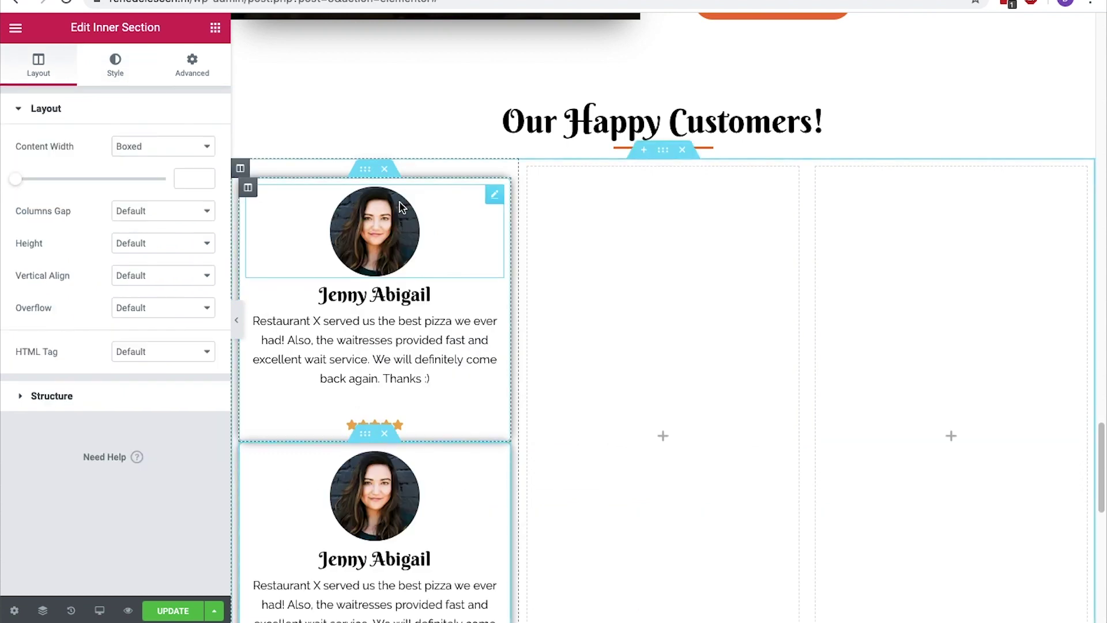
{"action": "left_click_drag", "start_coordinate": [367, 442], "coordinate": [619, 225]}
{"action": "left_click_drag", "start_coordinate": [536, 185], "coordinate": [931, 197]}
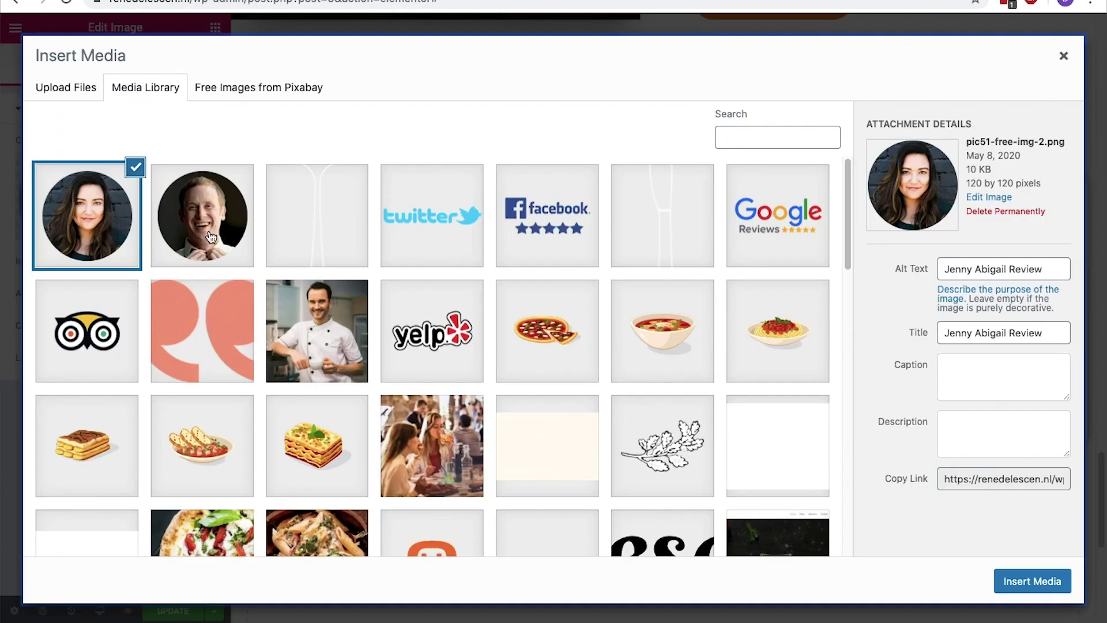
{"action": "scroll", "coordinate": [432, 358], "scroll_direction": "down", "scroll_amount": 5}
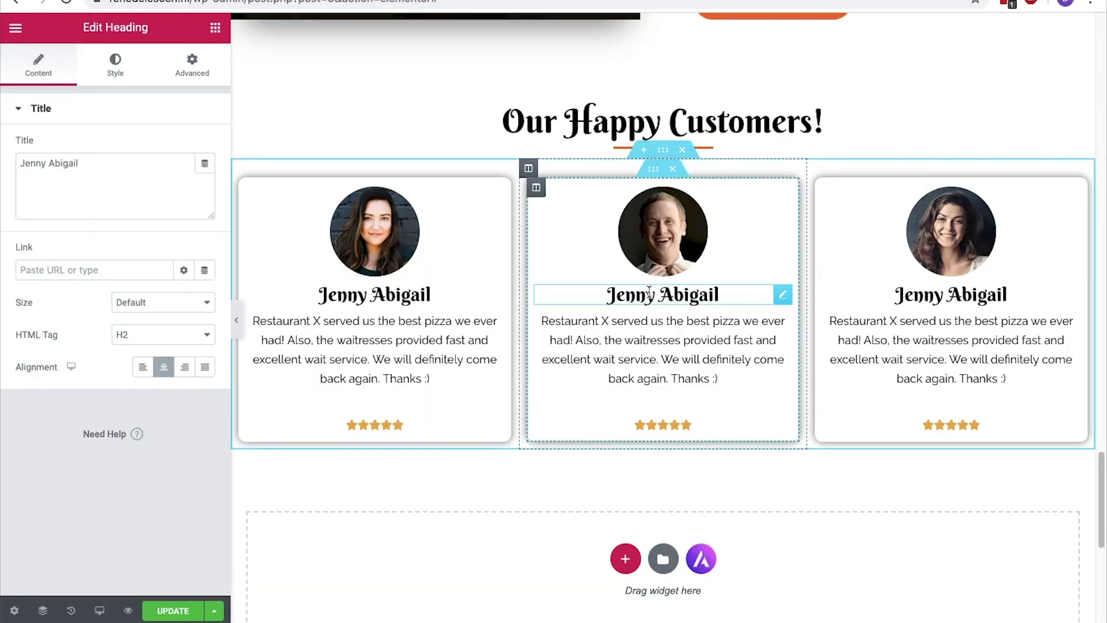
{"action": "left_click", "coordinate": [951, 295]}
{"action": "key", "text": "super+a"}
{"action": "type", "text": "Kim Wexler"}
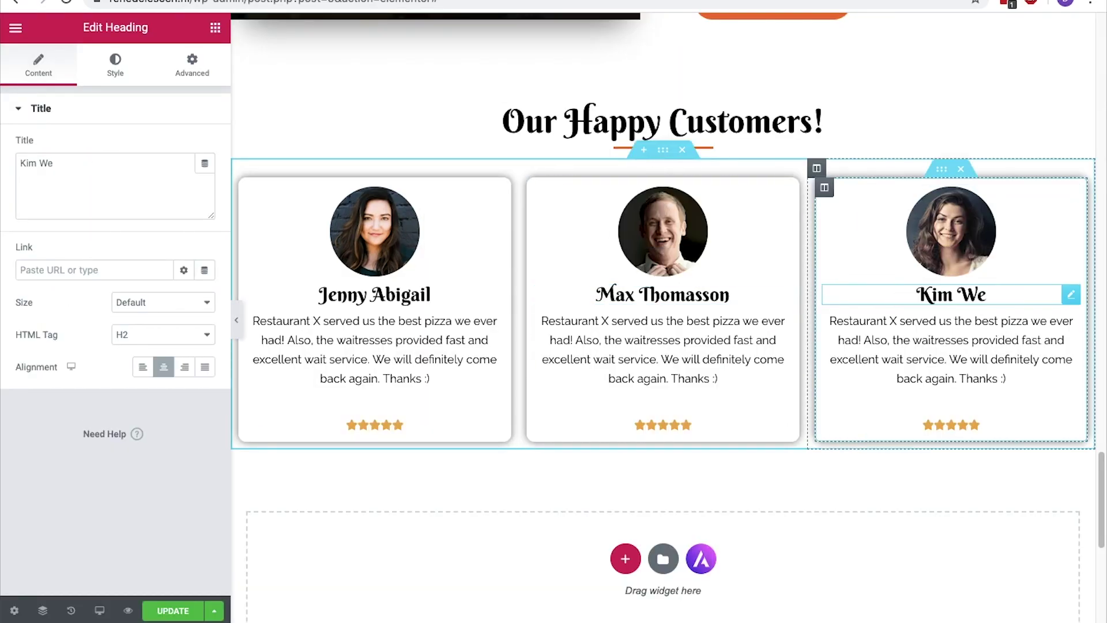
{"action": "left_click", "coordinate": [907, 322]}
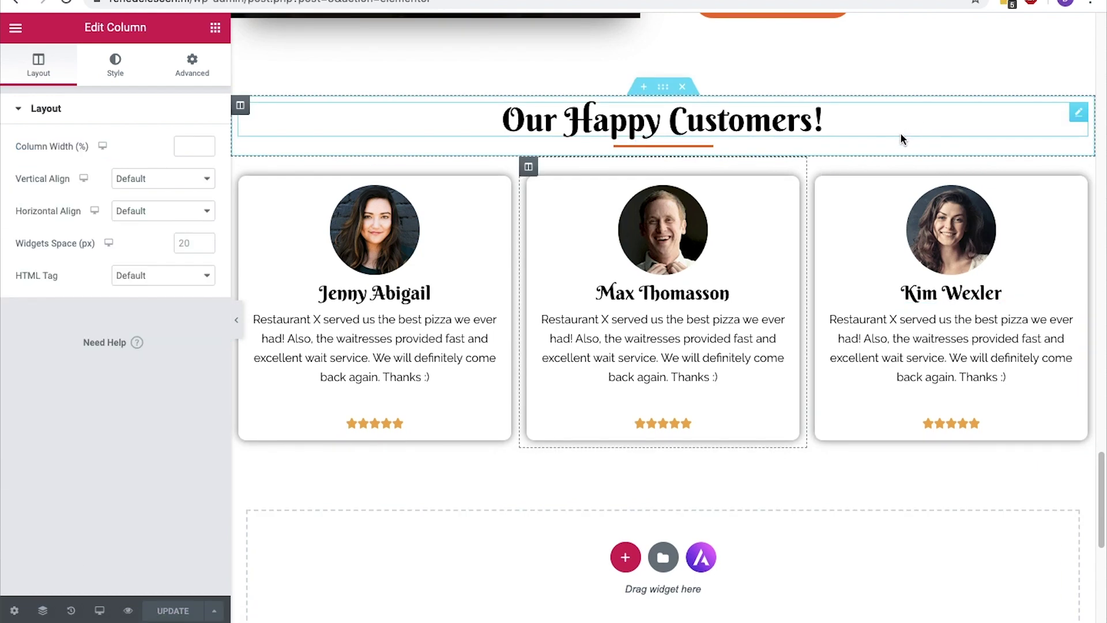
Check the 'Fine Dining | Amsterdam' footer copyright line, then exit Elementor to the dashboard
{"action": "scroll", "coordinate": [900, 138], "scroll_direction": "down", "scroll_amount": 8}
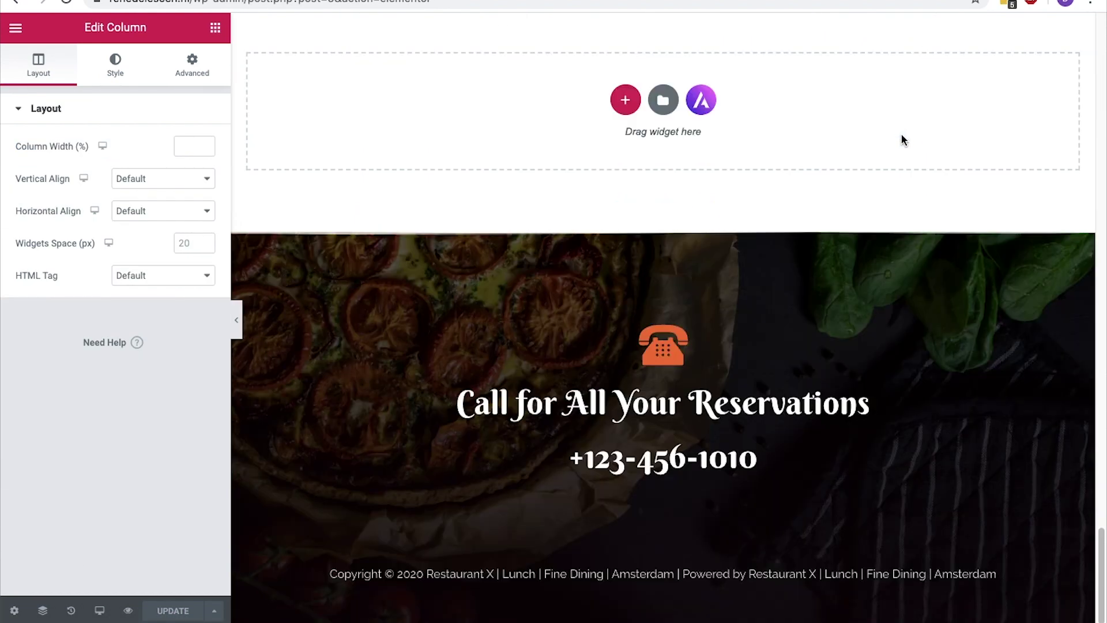
{"action": "left_click", "coordinate": [932, 574]}
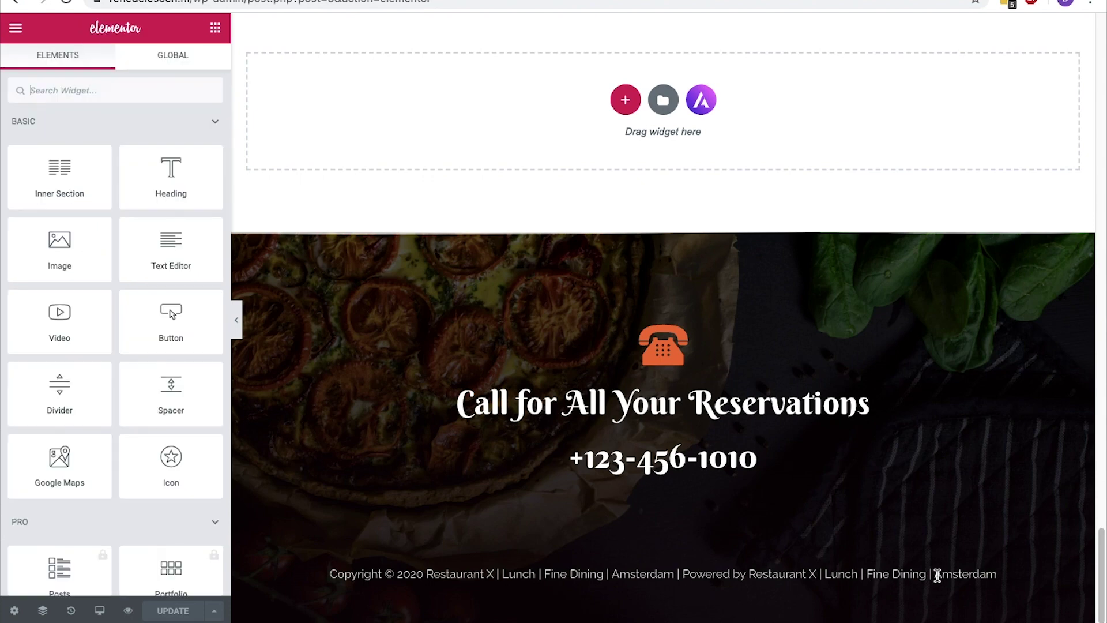
{"action": "left_click_drag", "start_coordinate": [1000, 576], "coordinate": [277, 576]}
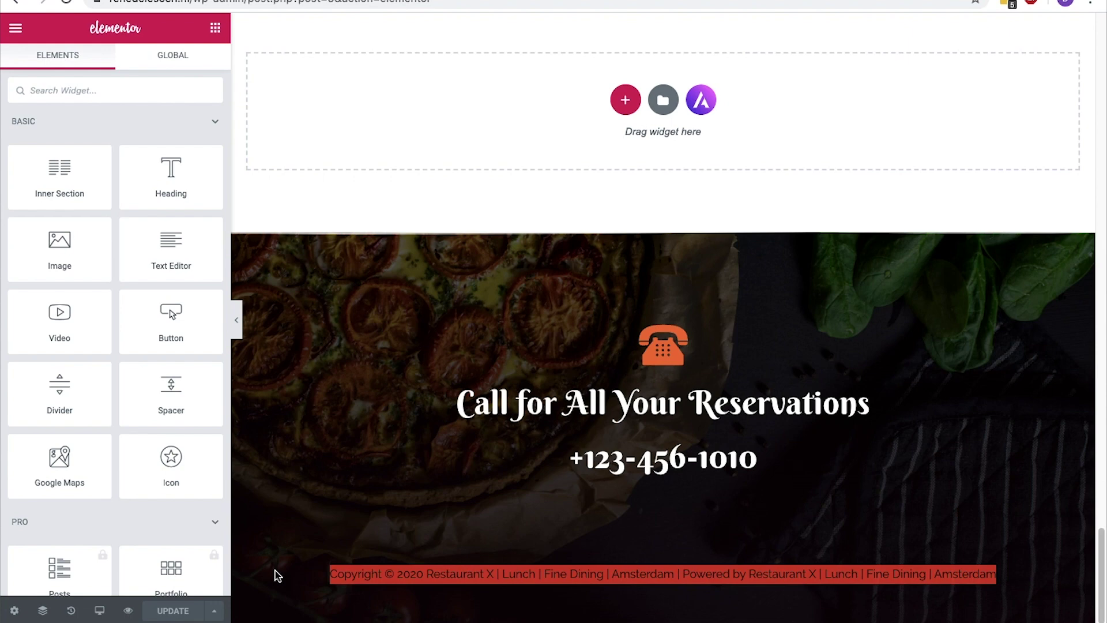
{"action": "left_click", "coordinate": [275, 569]}
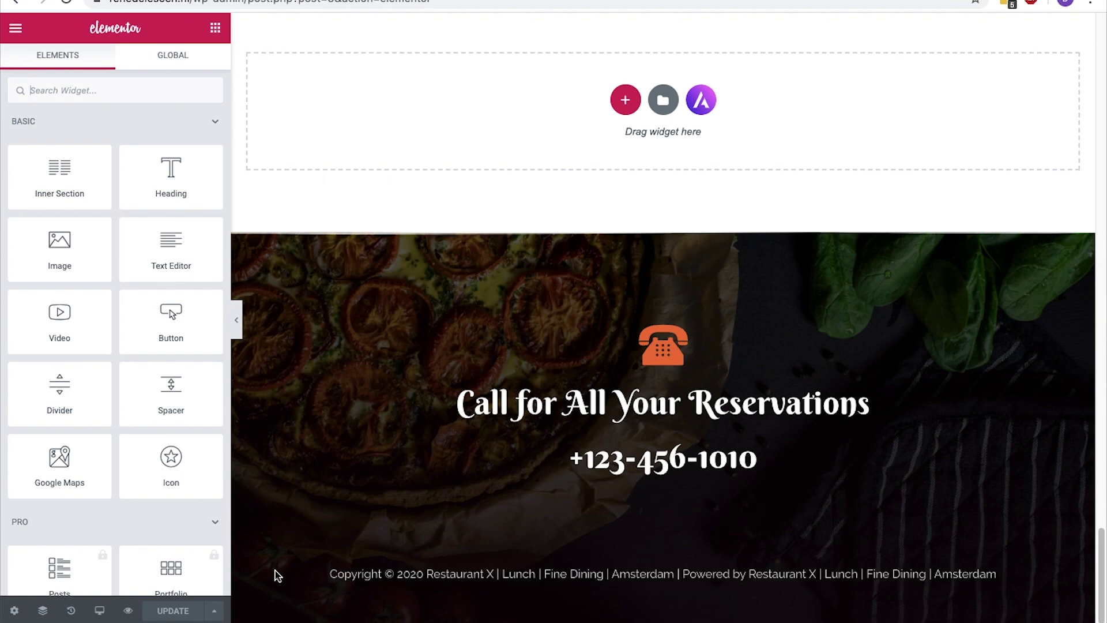
{"action": "left_click", "coordinate": [15, 29]}
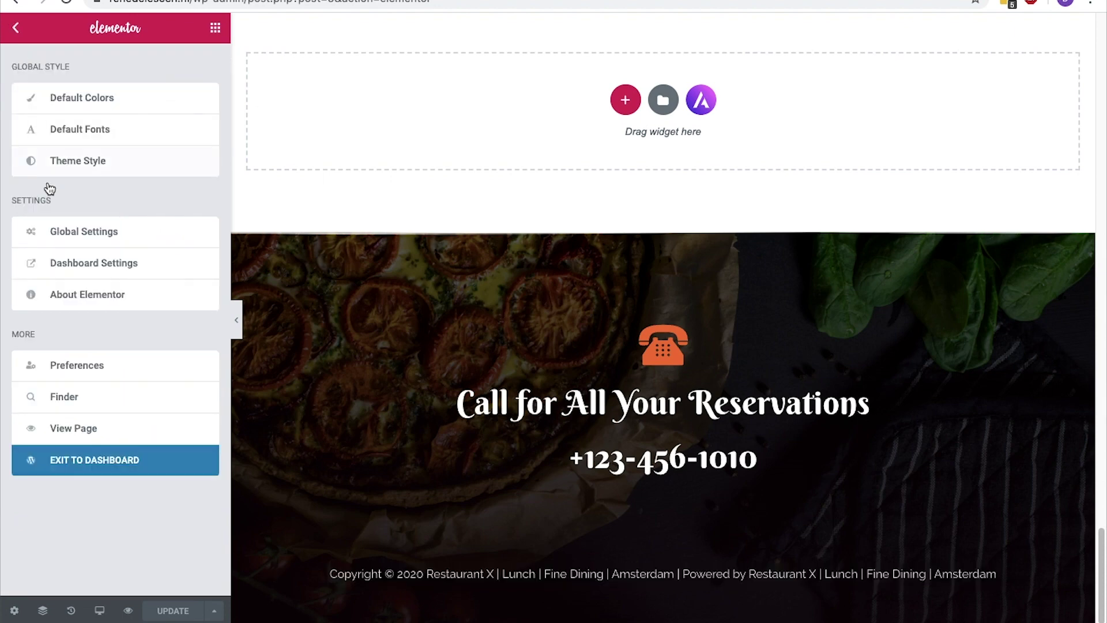
{"action": "left_click", "coordinate": [100, 473]}
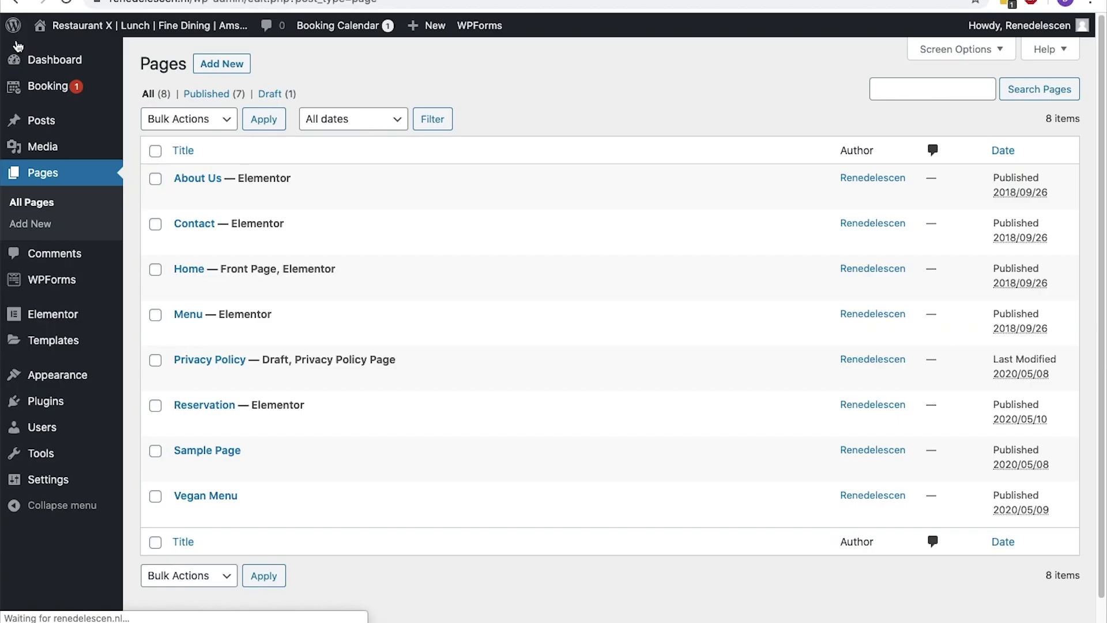
Create and publish the Disclaimer and Terms of Use pages
{"action": "left_click", "coordinate": [42, 236]}
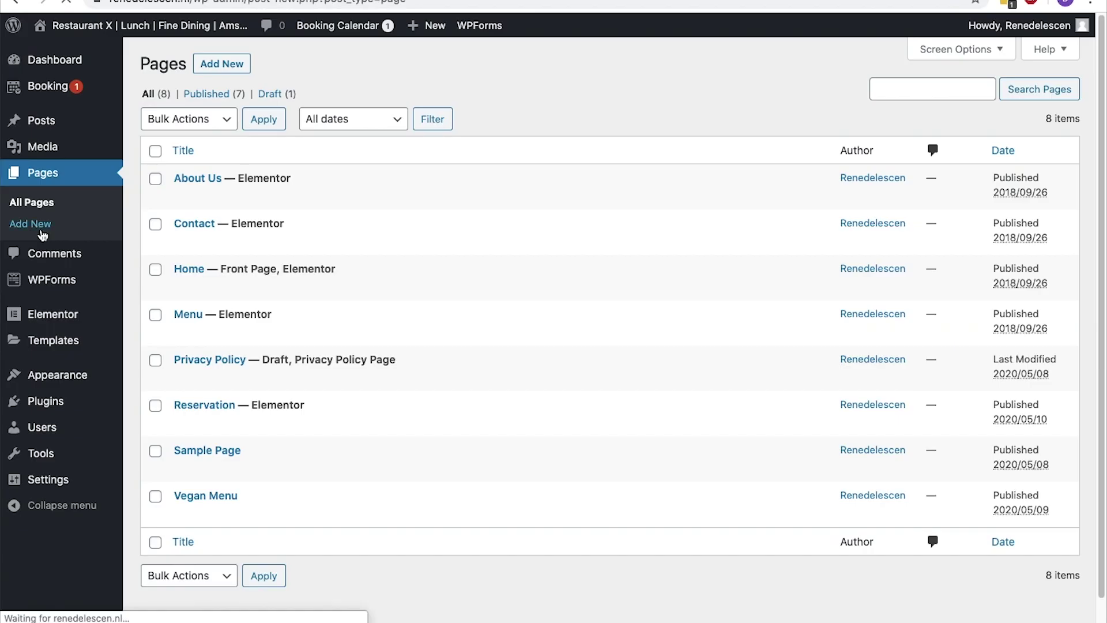
{"action": "type", "text": "Disclaimer"}
{"action": "left_click", "coordinate": [1001, 35]}
{"action": "left_click", "coordinate": [987, 29]}
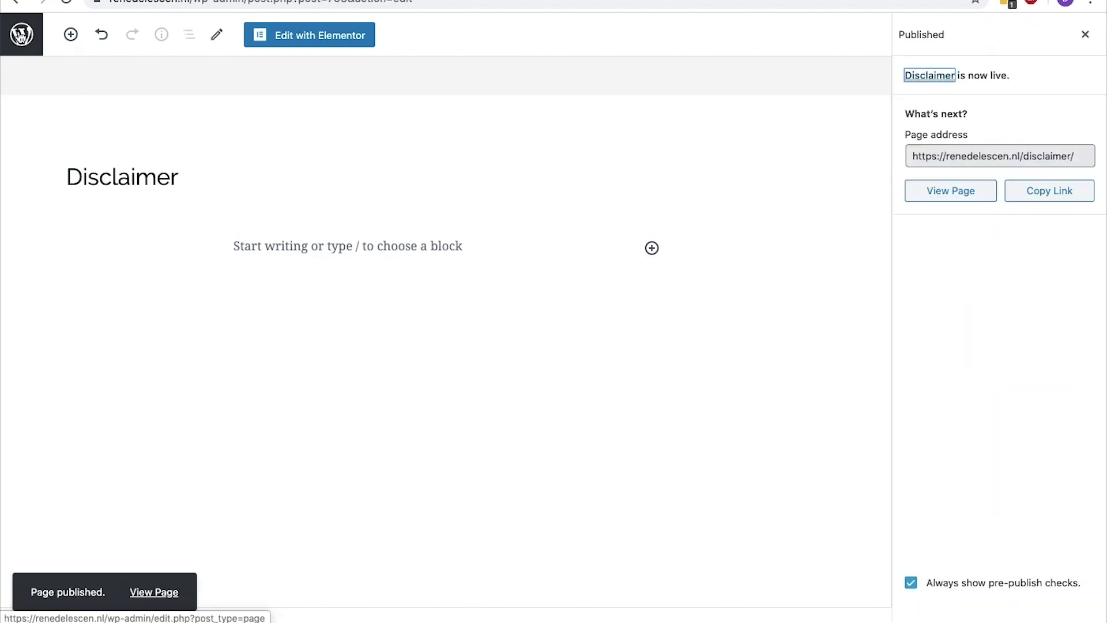
{"action": "type", "text": "Term"}
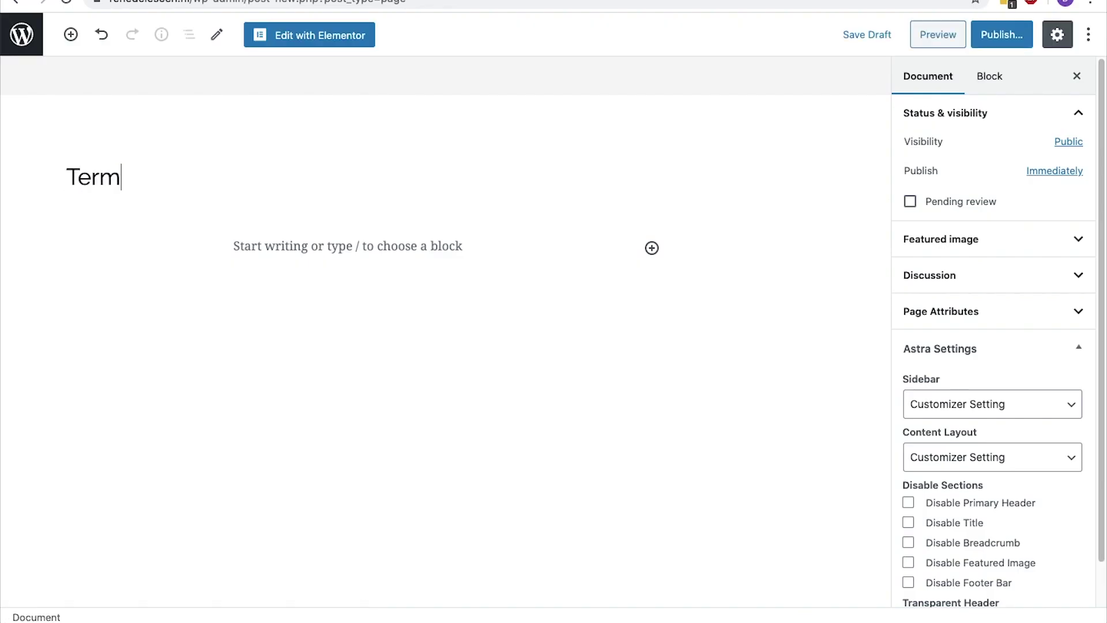
{"action": "type", "text": "s of Use"}
{"action": "left_click", "coordinate": [1002, 35]}
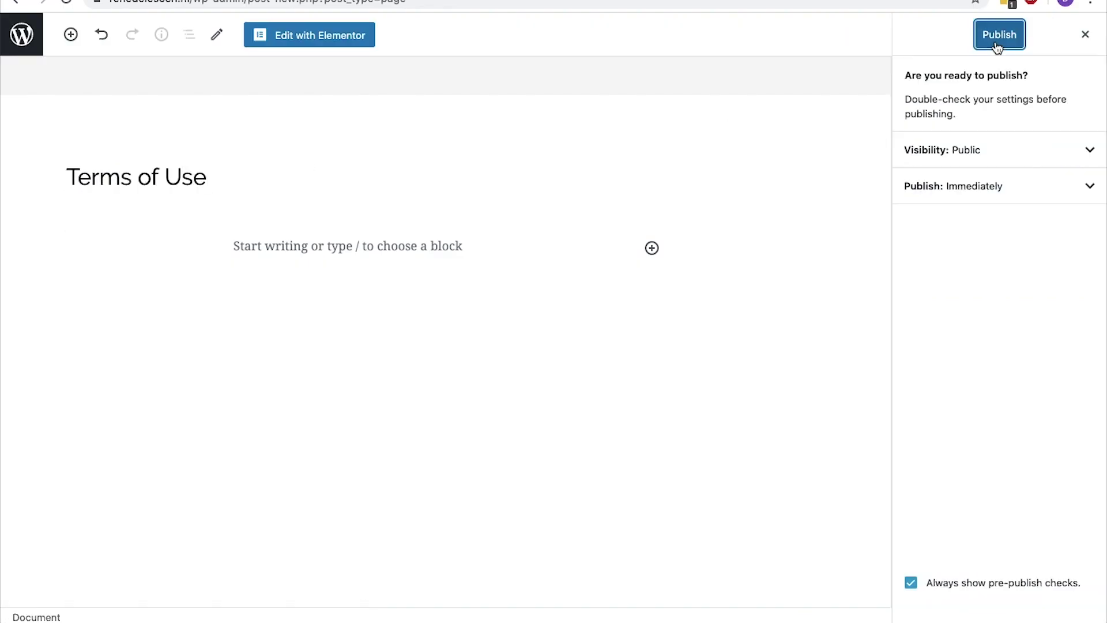
{"action": "left_click", "coordinate": [998, 35]}
Publish a new Privacy Policy page and open the live site
{"action": "left_click", "coordinate": [32, 37]}
{"action": "left_click", "coordinate": [29, 223]}
{"action": "type", "text": "Privacy Policy"}
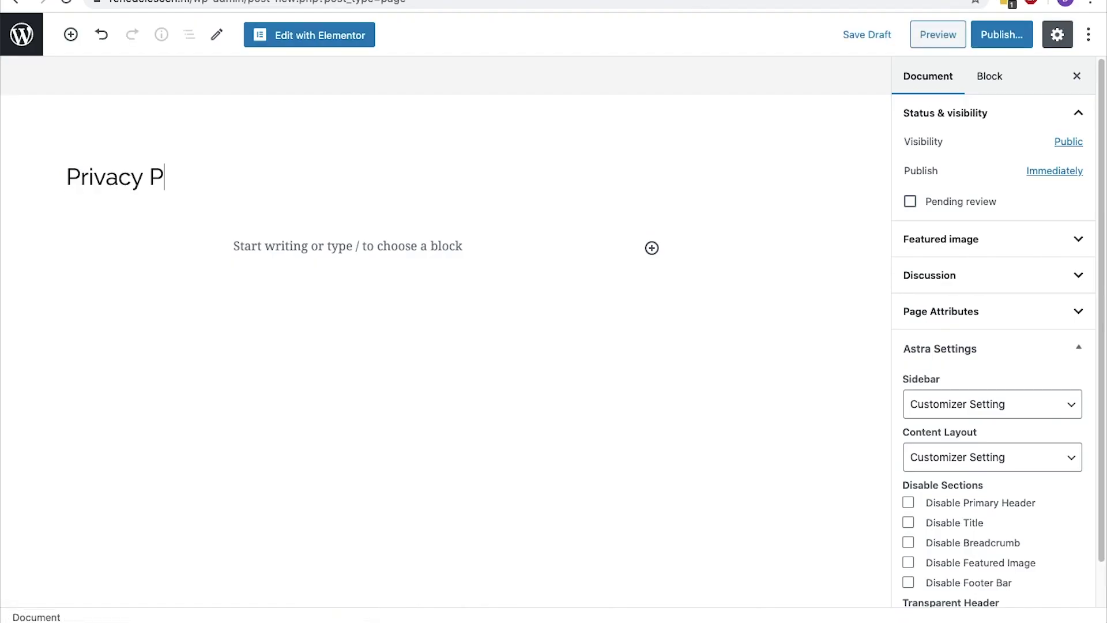
{"action": "left_click", "coordinate": [1002, 34]}
{"action": "left_click", "coordinate": [998, 34]}
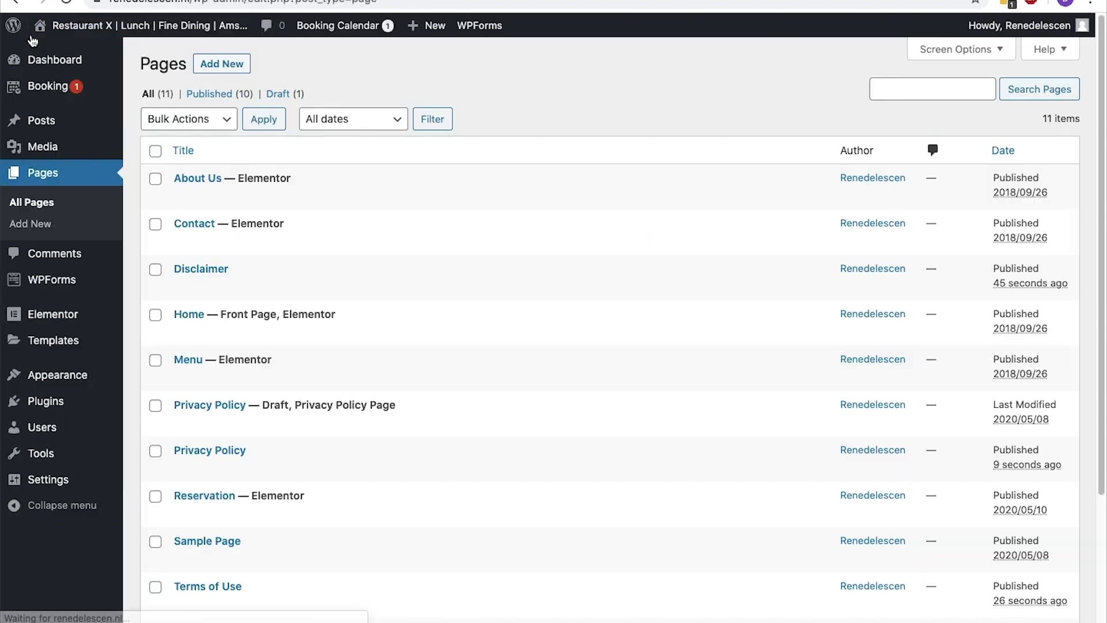
{"action": "mouse_move", "coordinate": [34, 28]}
{"action": "left_click", "coordinate": [36, 50]}
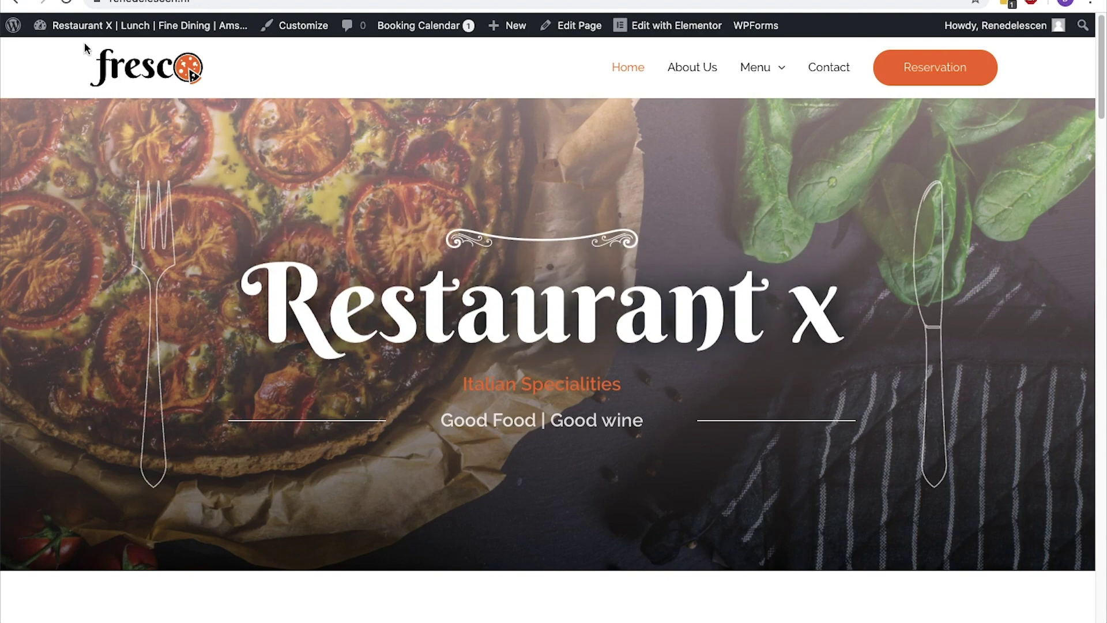
Edit the Footer template and replace the copyright text's second line with pasted link HTML
{"action": "mouse_move", "coordinate": [652, 31]}
{"action": "left_click", "coordinate": [651, 53]}
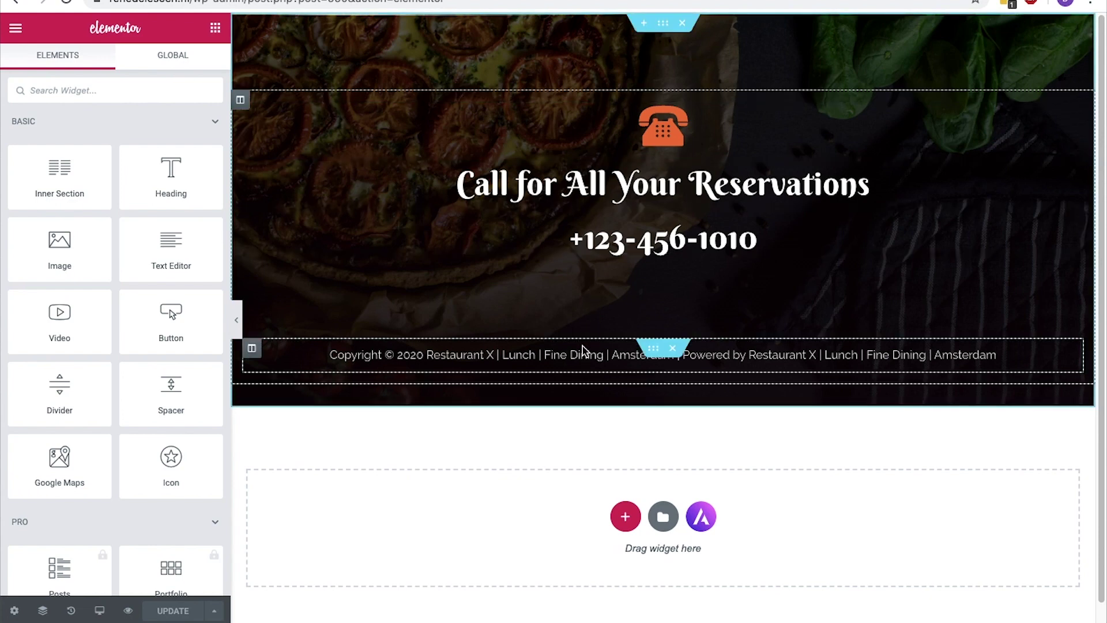
{"action": "left_click", "coordinate": [583, 353]}
{"action": "left_click_drag", "start_coordinate": [20, 172], "coordinate": [212, 184]}
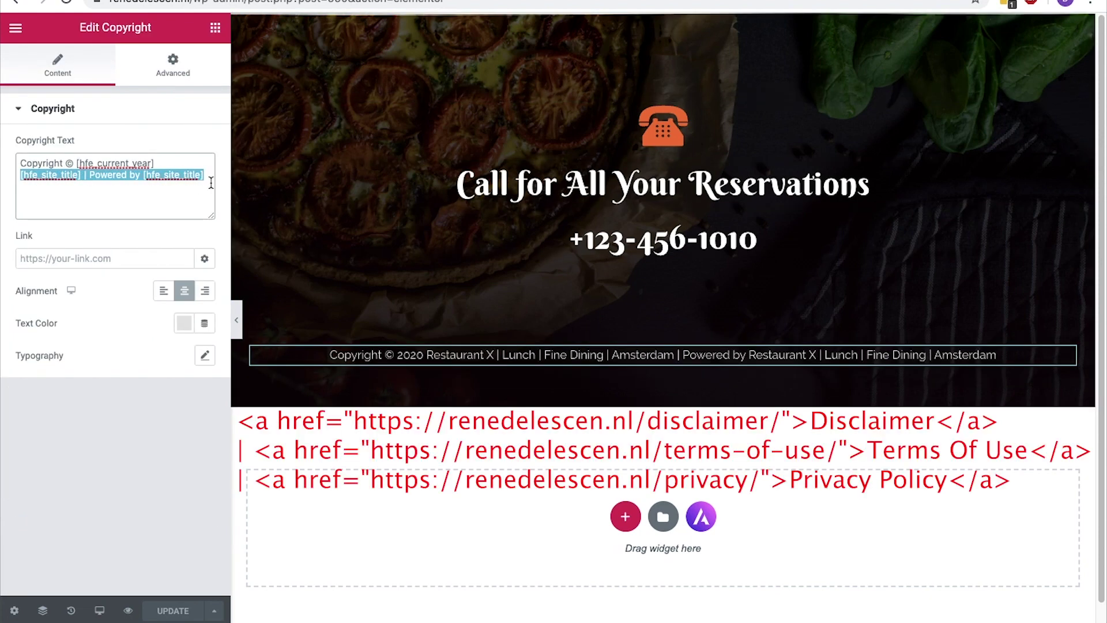
{"action": "key", "text": "BackSpace"}
{"action": "type", "text": "| <a href=\"https://renedelescen.nl/disclaimer/\">Disclaimer</a> | <a href=\"https://renedelescen.nl/terms-of-service/\">Terms Of Service</a> | <a href=\"https://renedelescen.nl/privacy/\">Privacy Policy</a>"}
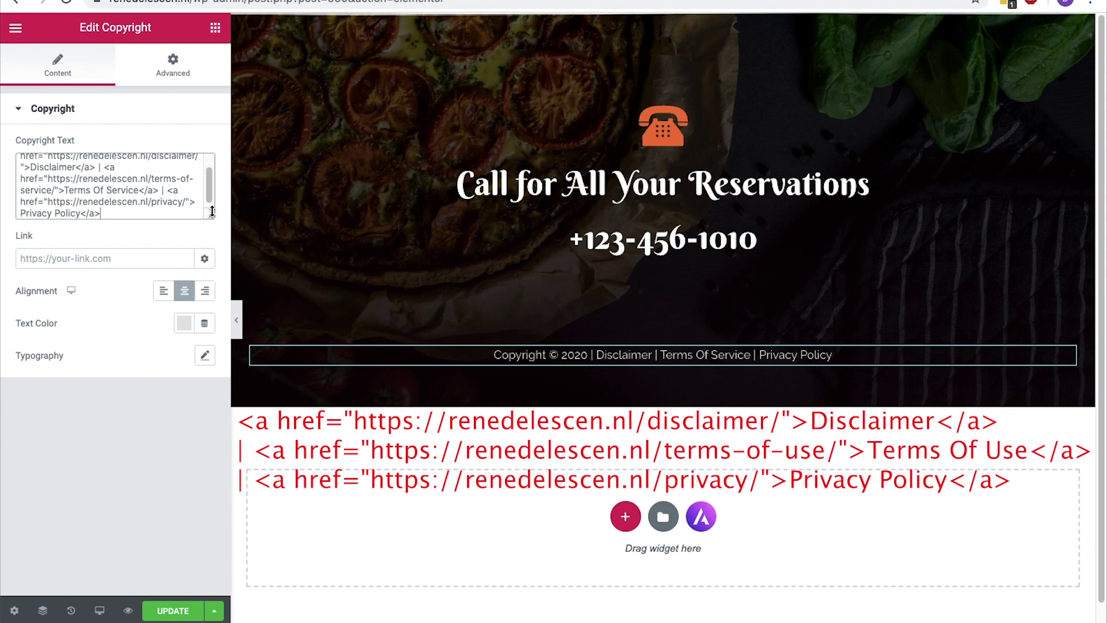
Update the footer, then try the Disclaimer, Terms Of Service (404) and Privacy Policy links live
{"action": "left_click", "coordinate": [162, 616]}
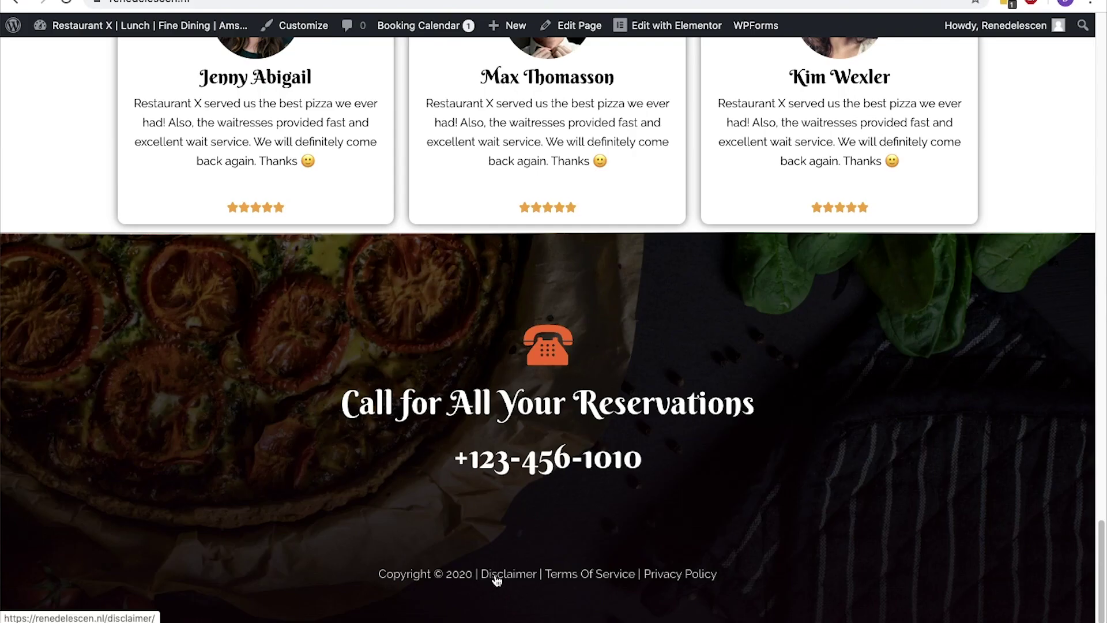
{"action": "left_click", "coordinate": [496, 575]}
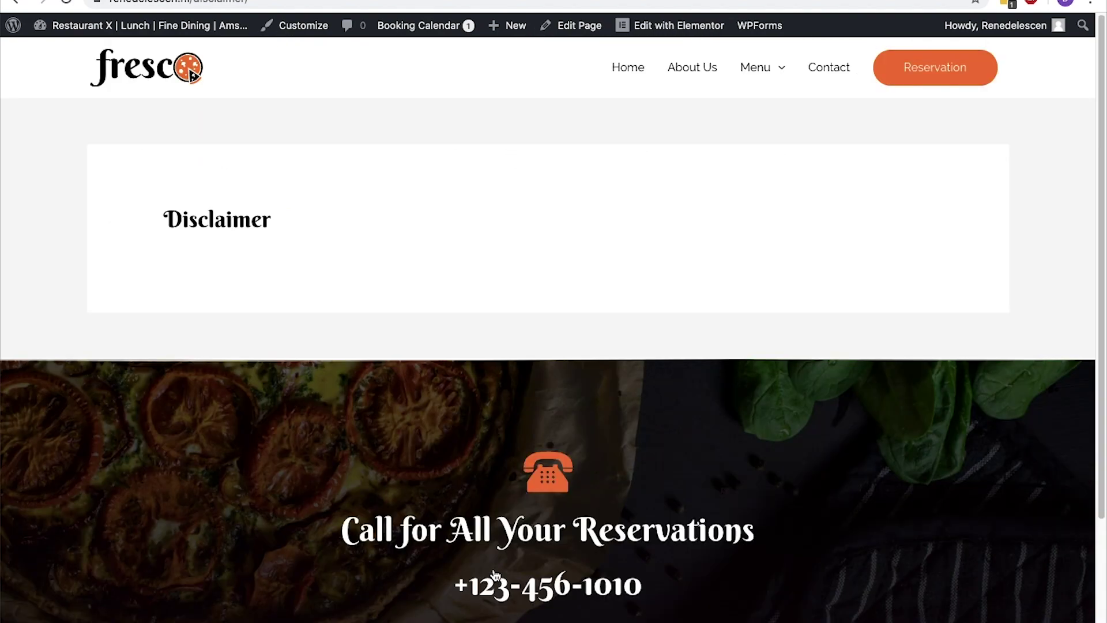
{"action": "left_click", "coordinate": [16, 2]}
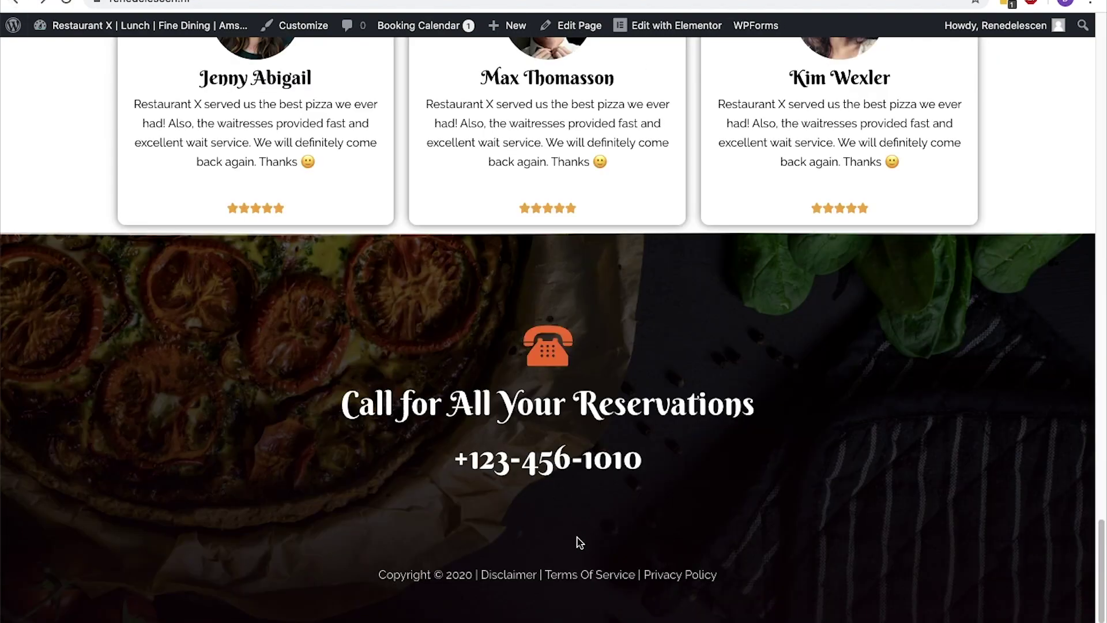
{"action": "left_click", "coordinate": [587, 577]}
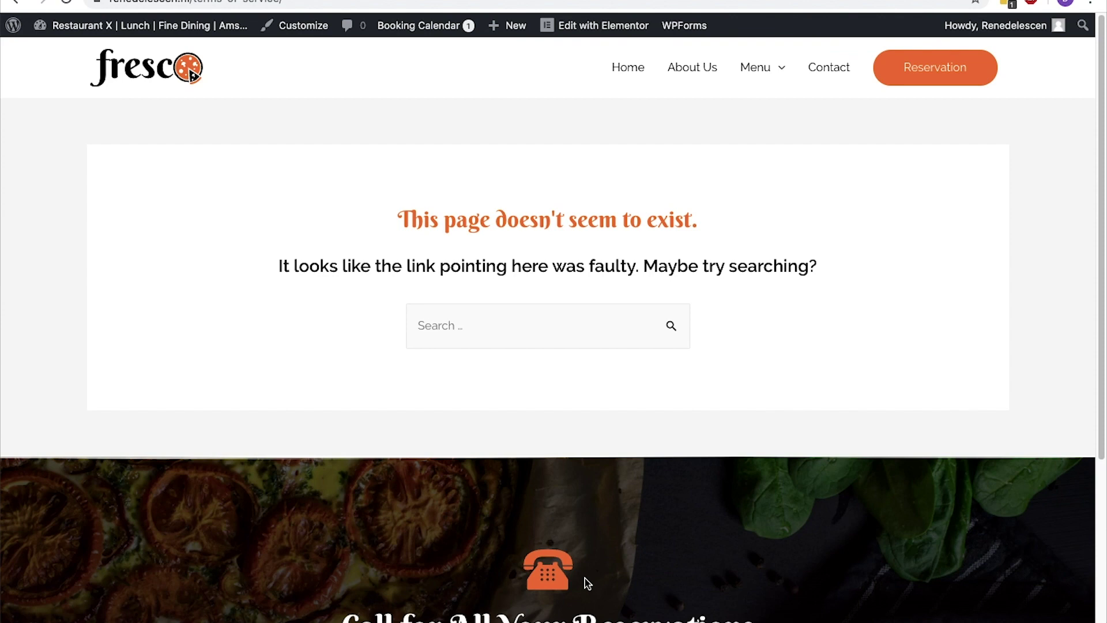
{"action": "left_click", "coordinate": [17, 3]}
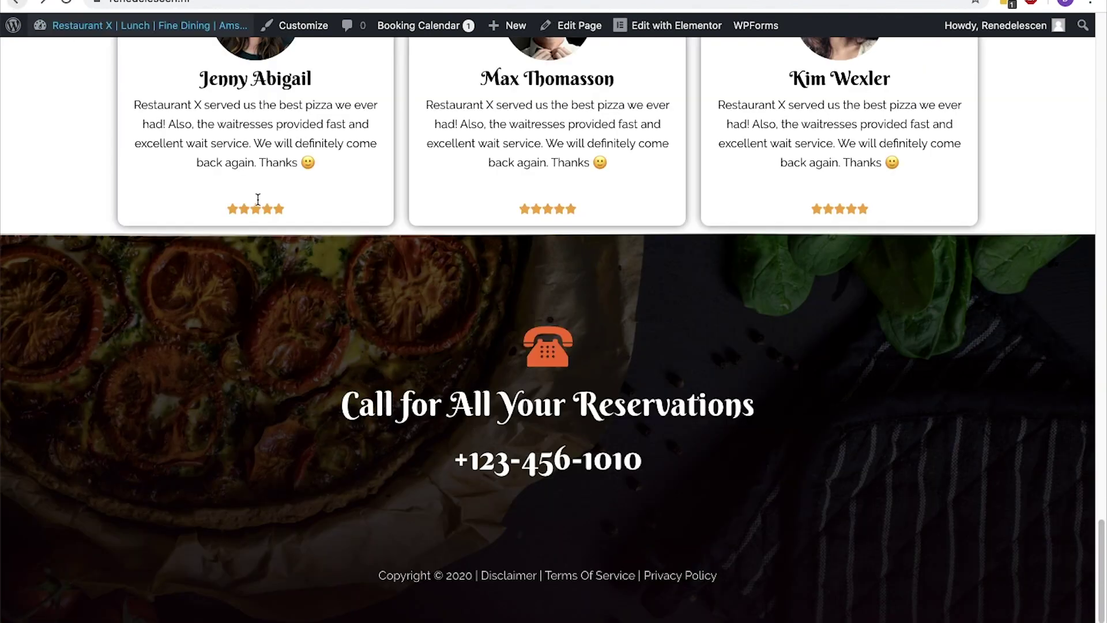
{"action": "left_click", "coordinate": [692, 579]}
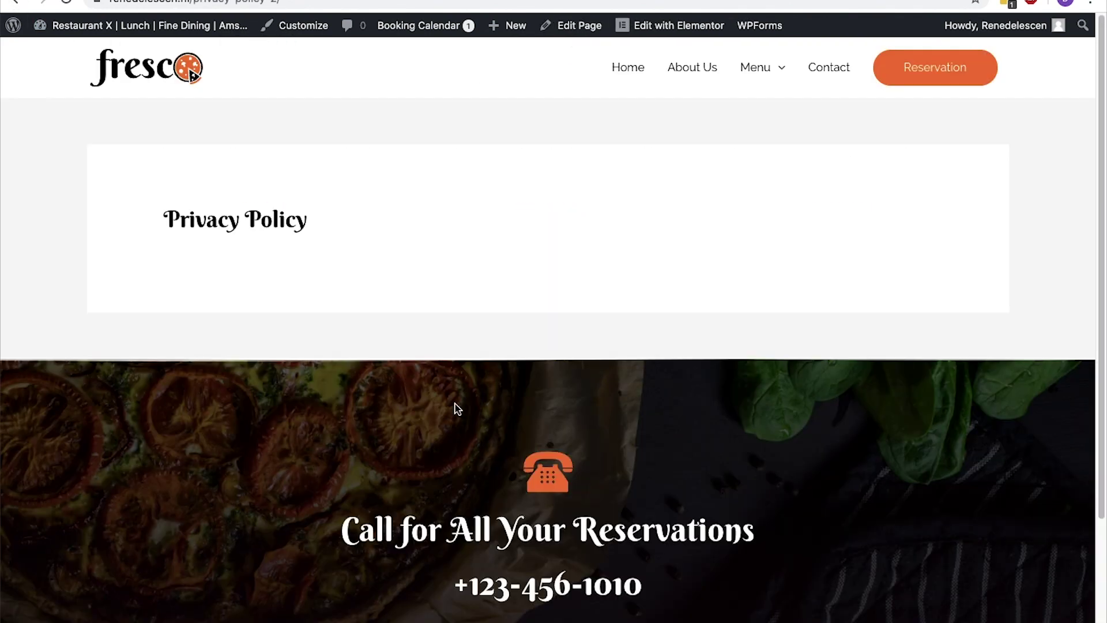